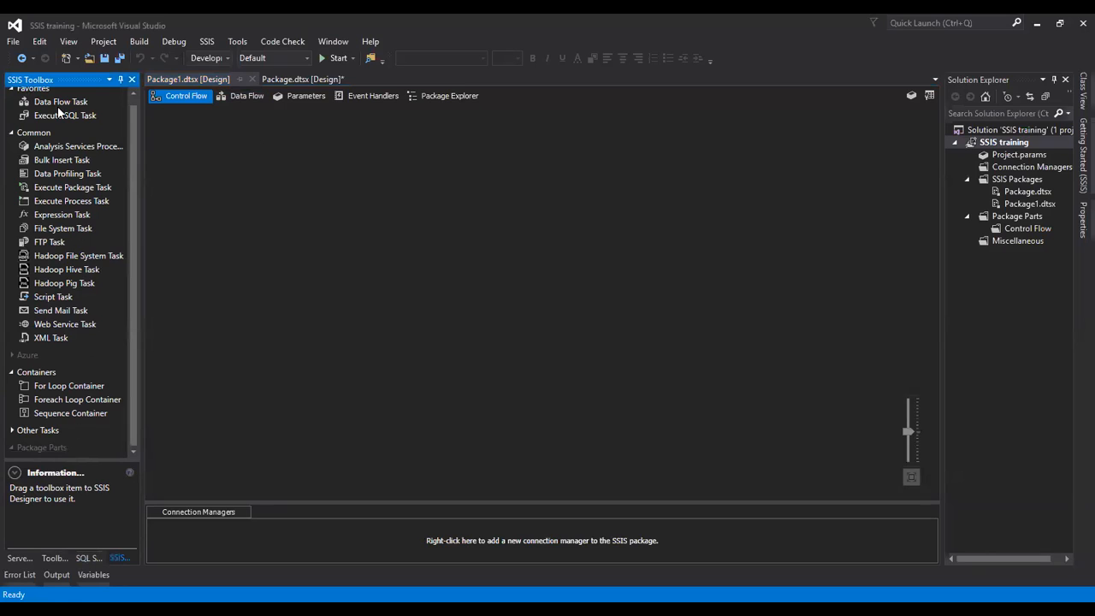
# Add a Data Flow Task to the control flow of Package1.dtsx and open its data flow
pyautogui.moveTo(61, 103); pyautogui.dragTo(181, 132)
pyautogui.doubleClick(180, 132)
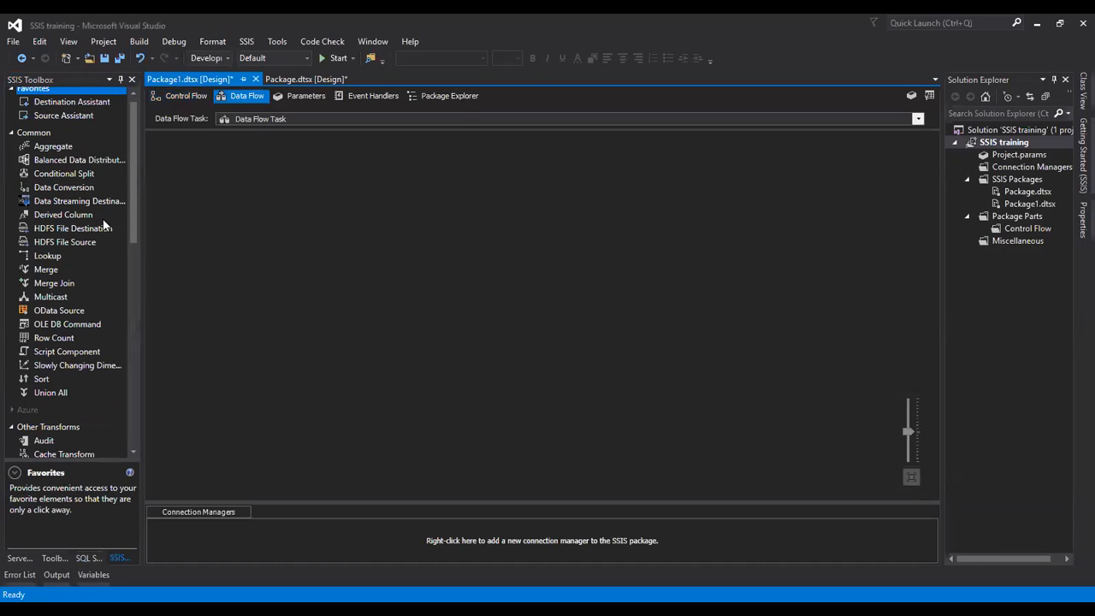
pyautogui.click(40, 353)
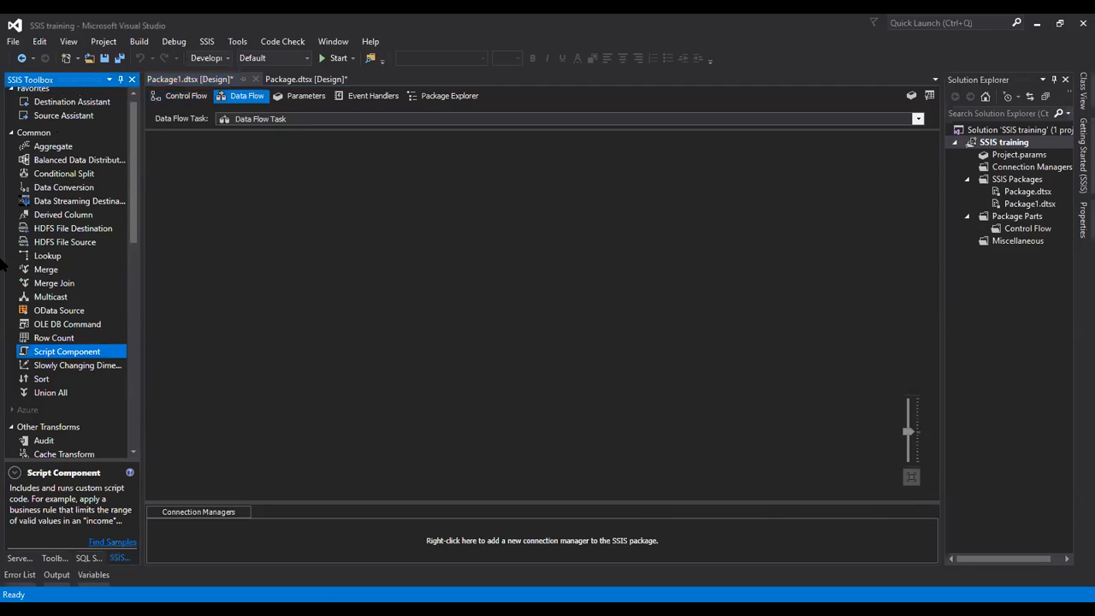
# Start a new SQL Server source connection with the Source Assistant and set the server name to 192.168.2.224
pyautogui.scroll(1, 49, 303)
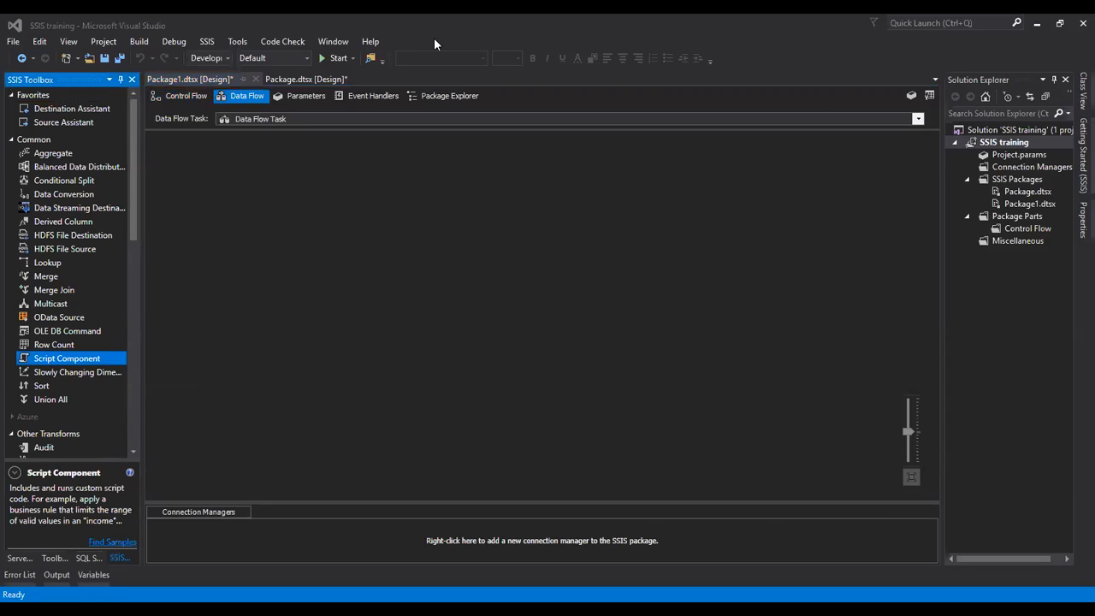
pyautogui.click(58, 123)
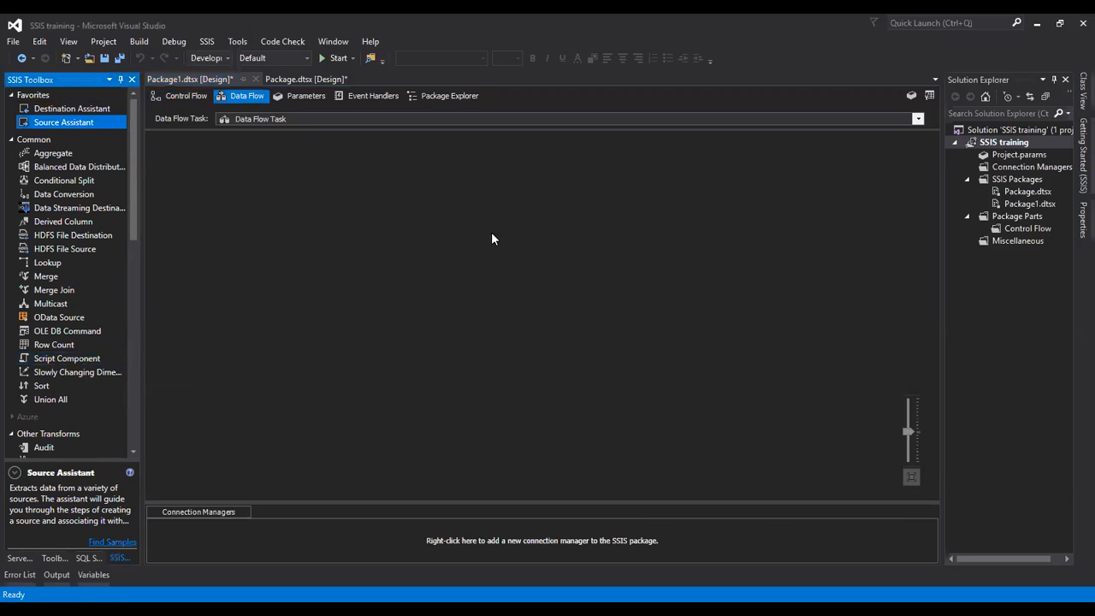
pyautogui.click(570, 219)
pyautogui.click(661, 422)
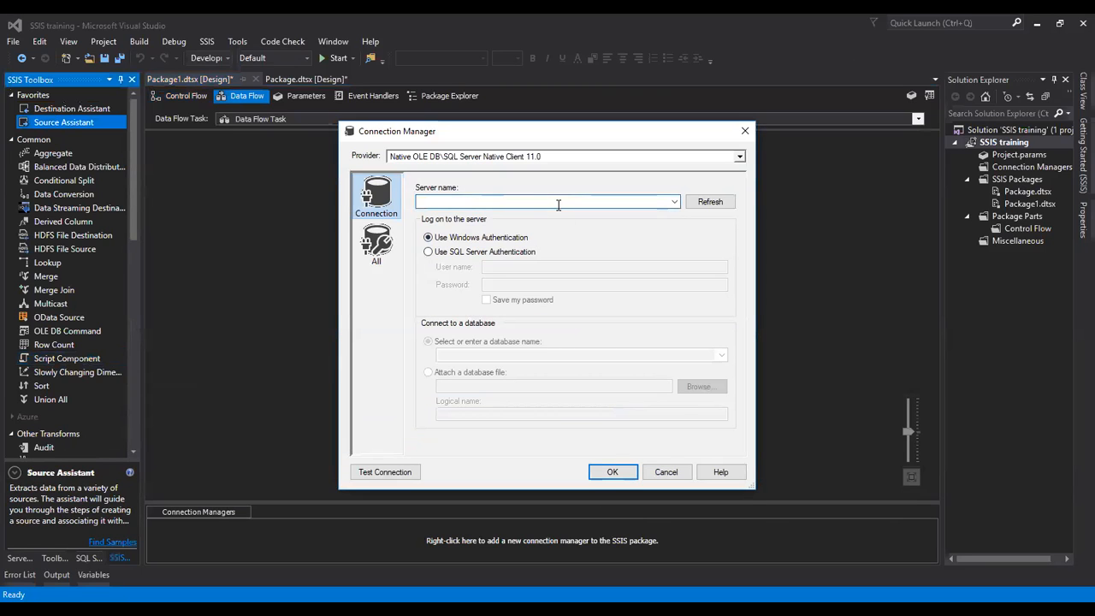
pyautogui.write('192.168')
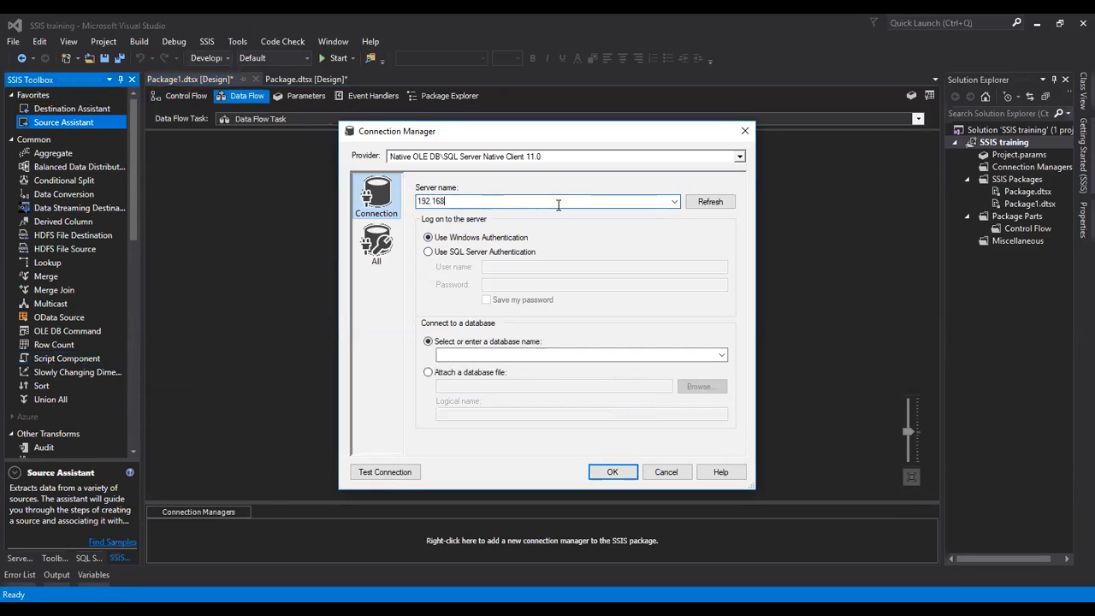
pyautogui.write('.2.224')
pyautogui.press('Tab')
pyautogui.press('Tab')
pyautogui.press('Tab')
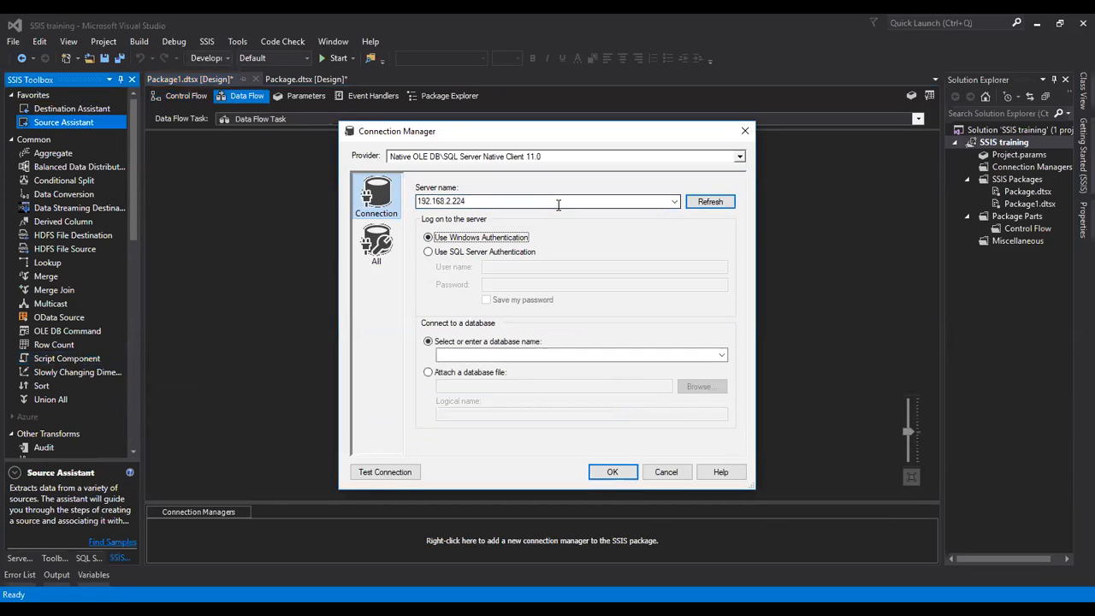
# Switch the logon to SQL Server Authentication with user name sa and enter the account password
pyautogui.click(496, 251)
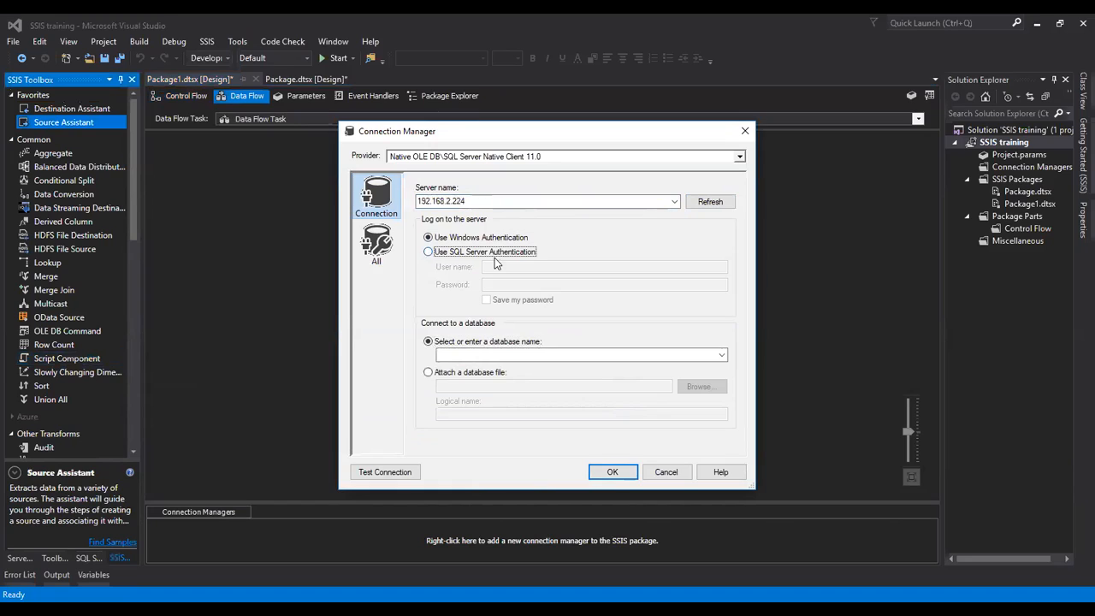
pyautogui.click(510, 268)
pyautogui.write('sa')
pyautogui.press('Tab')
pyautogui.write('••••••••••')
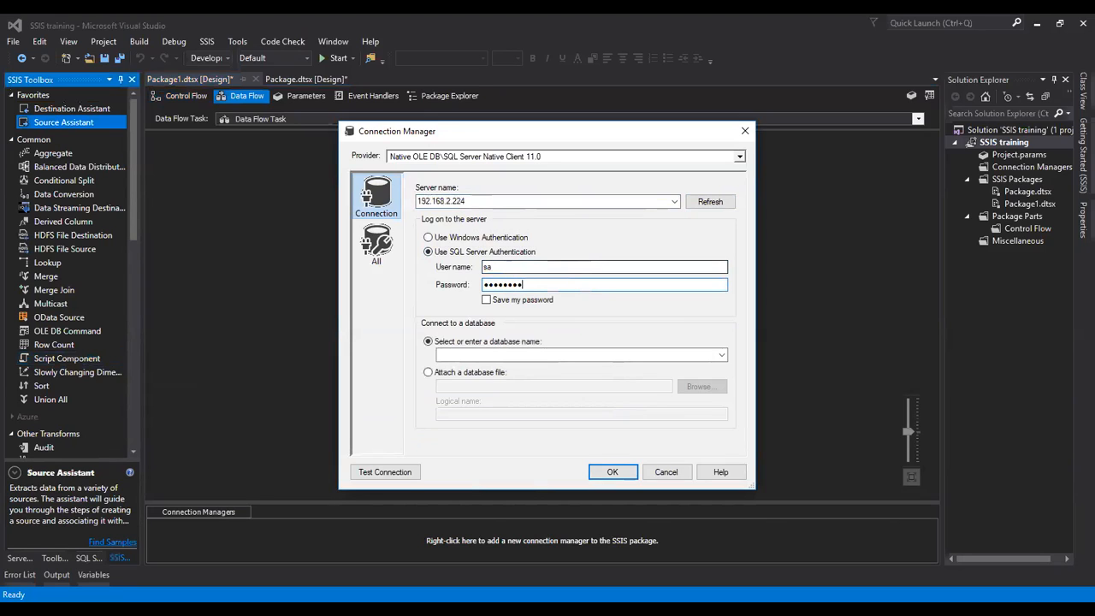
# Choose the AdventureWorks2017 database, test the connection, and accept the connection settings
pyautogui.press('Tab')
pyautogui.press('Tab')
pyautogui.press('Tab')
pyautogui.write('a')
pyautogui.click(722, 355)
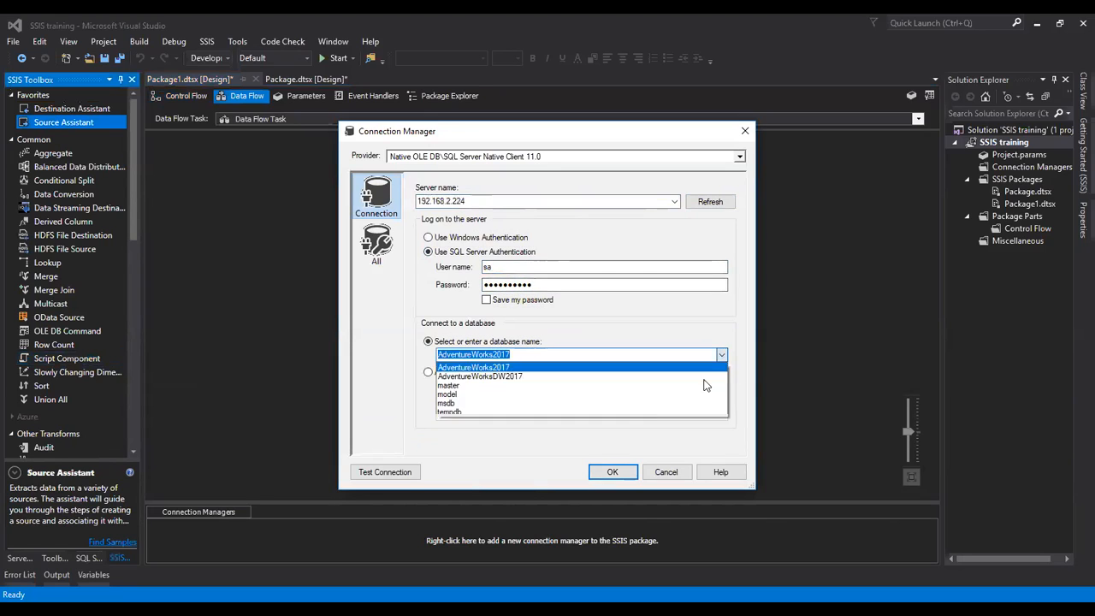
pyautogui.click(400, 466)
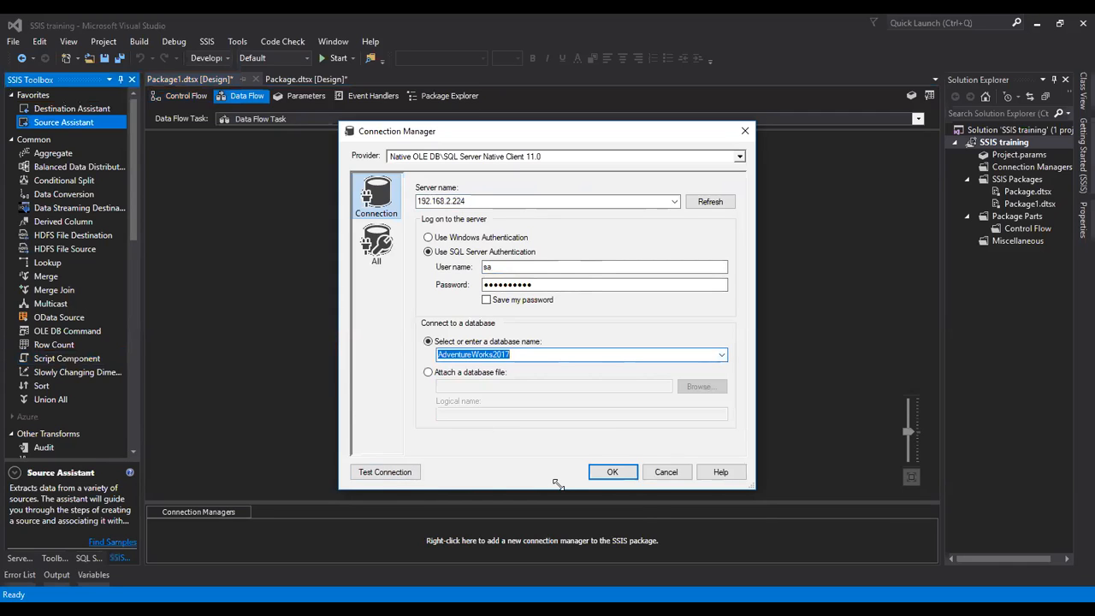
pyautogui.click(398, 475)
pyautogui.click(589, 363)
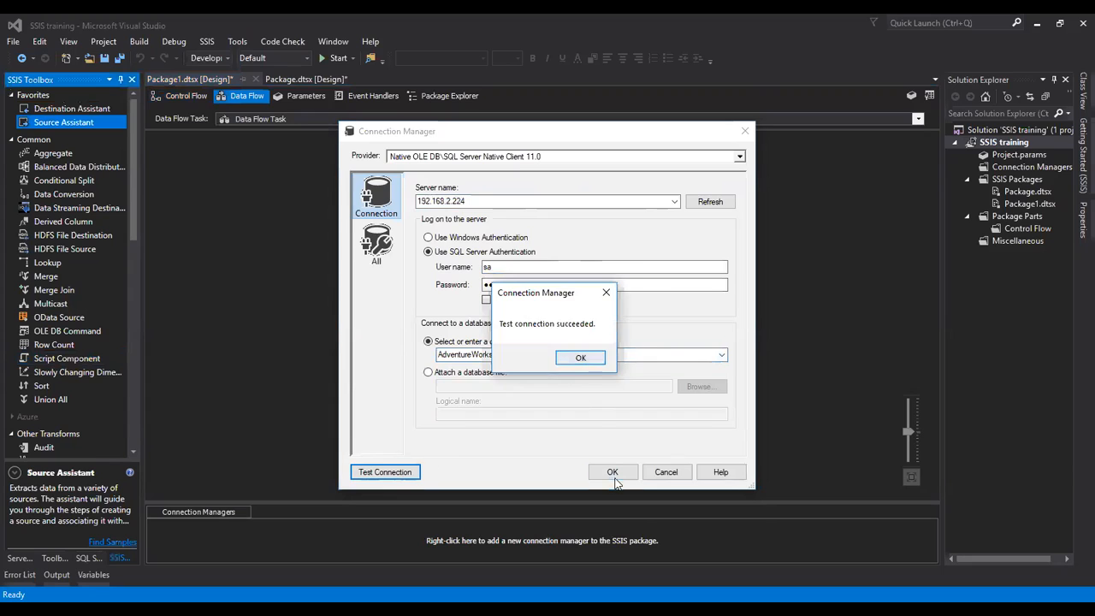
pyautogui.click(615, 477)
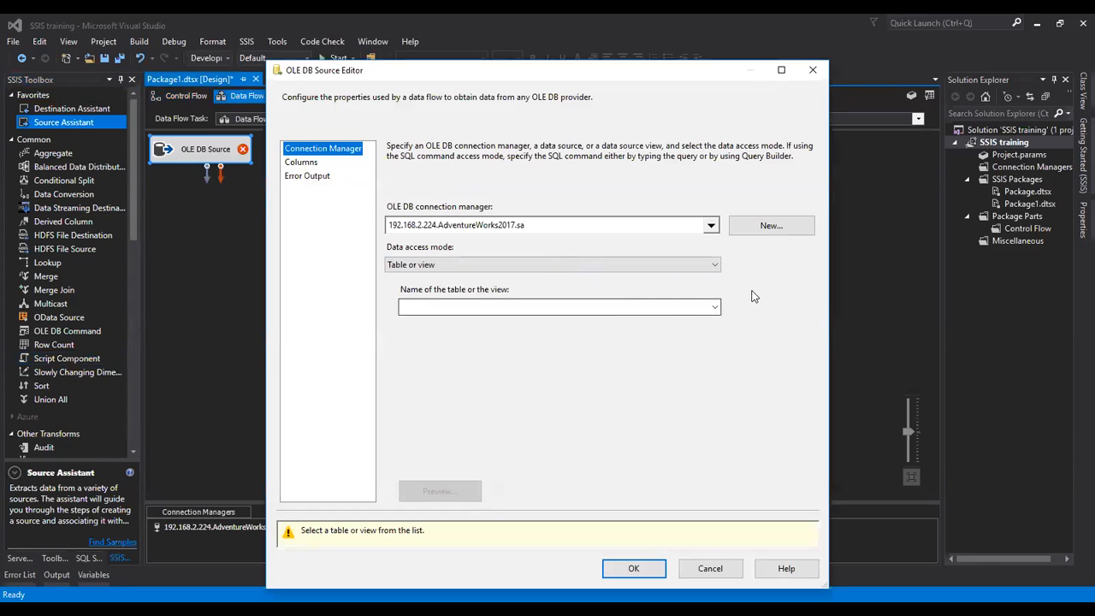
# Choose [Person].[Person] as the table for the OLE DB Source
pyautogui.click(715, 310)
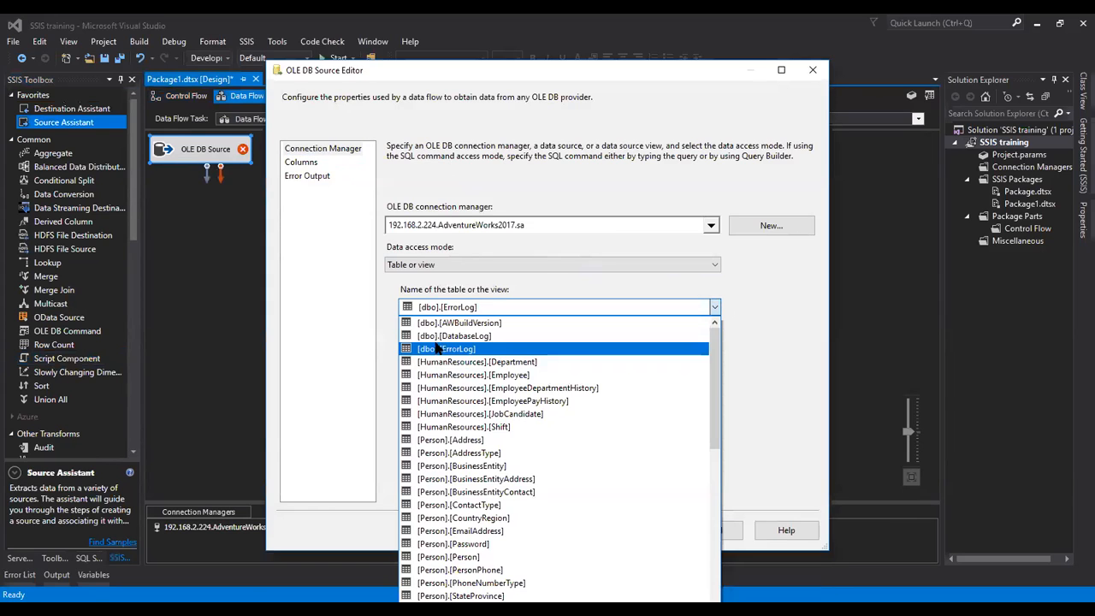
pyautogui.scroll(-2, 464, 476)
pyautogui.click(467, 479)
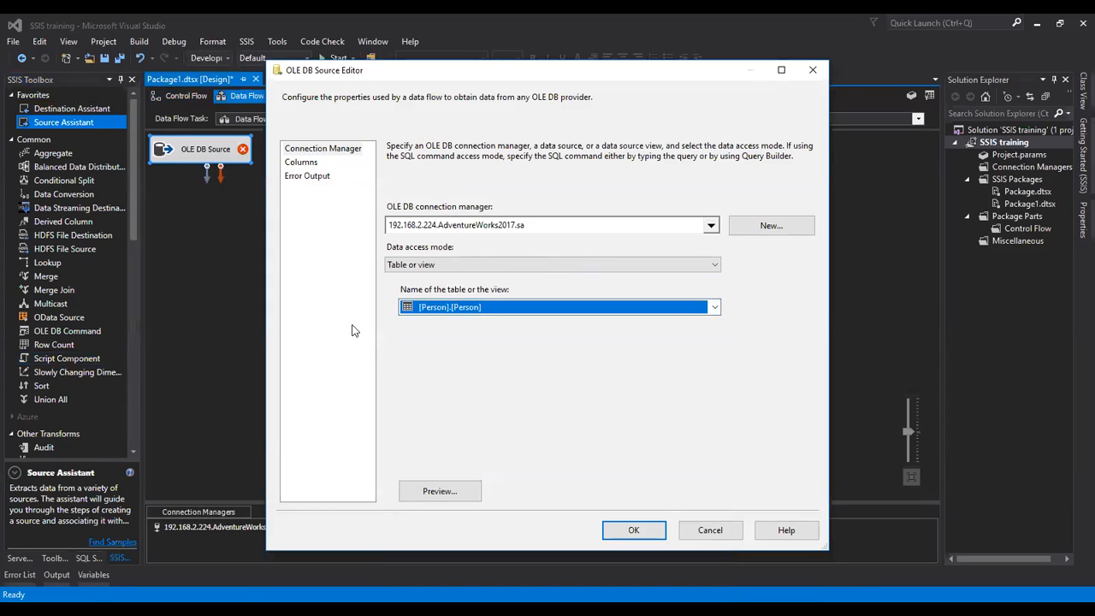
# Limit the source's output columns to BusinessEntityID, FirstName, LastName and EmailPromotion, and accept the source settings
pyautogui.click(304, 163)
pyautogui.click(563, 177)
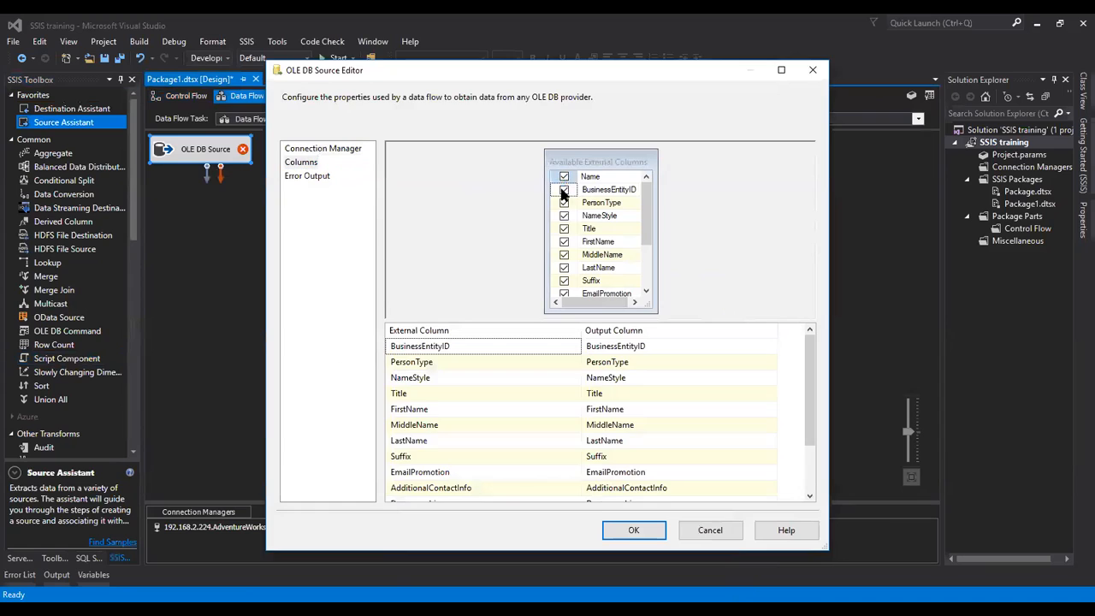
pyautogui.click(564, 189)
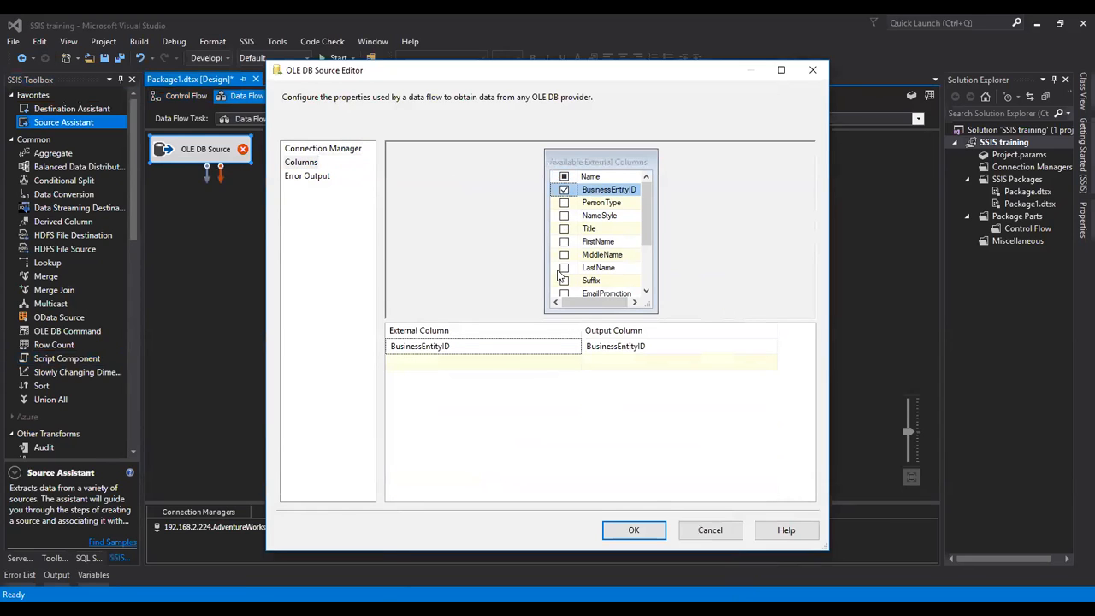
pyautogui.click(567, 242)
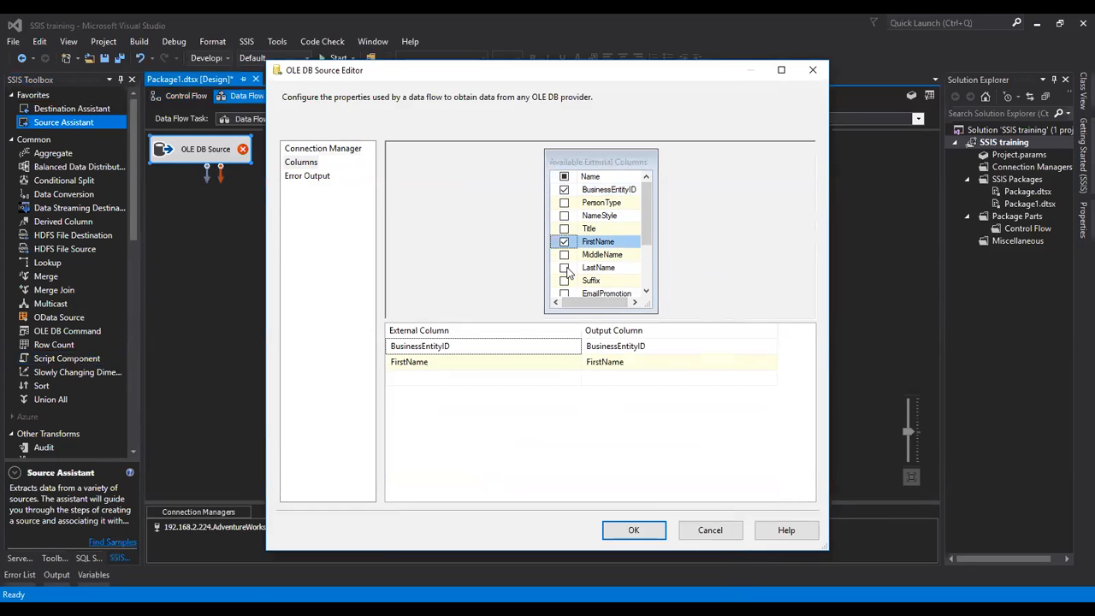
pyautogui.click(565, 268)
pyautogui.click(566, 293)
pyautogui.click(633, 530)
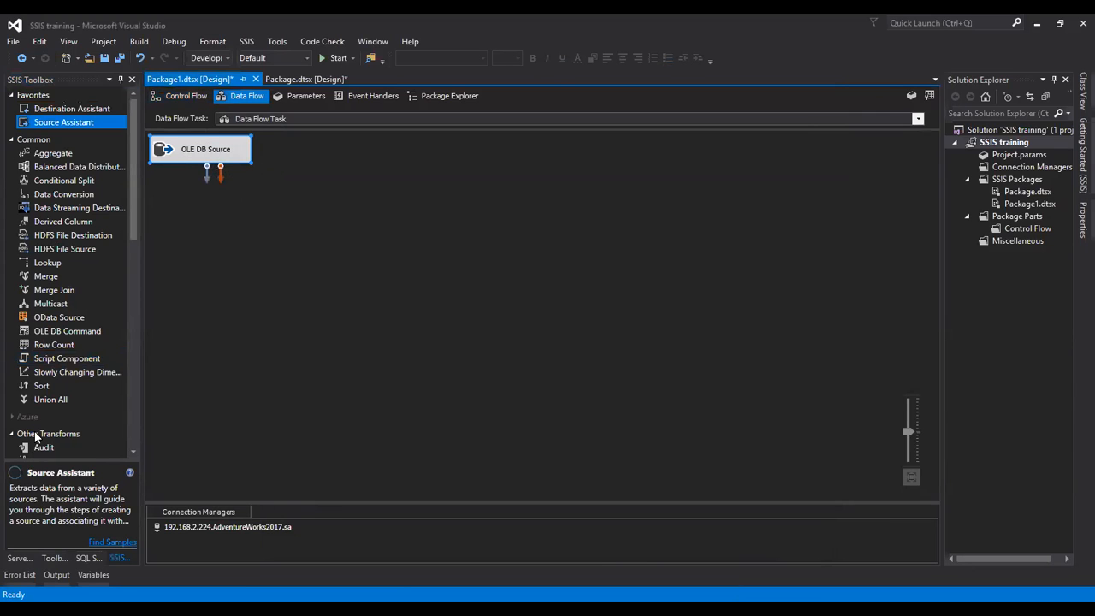
# Add a Script Component as a transformation, place it below the OLE DB Source, and connect the source's output to it
pyautogui.doubleClick(85, 358)
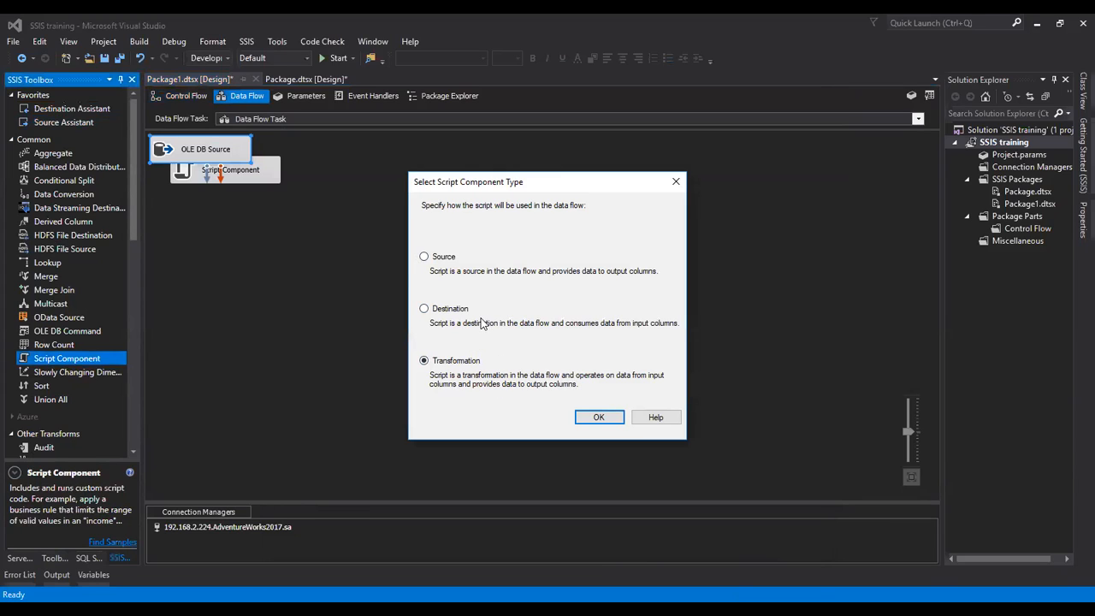
pyautogui.click(602, 418)
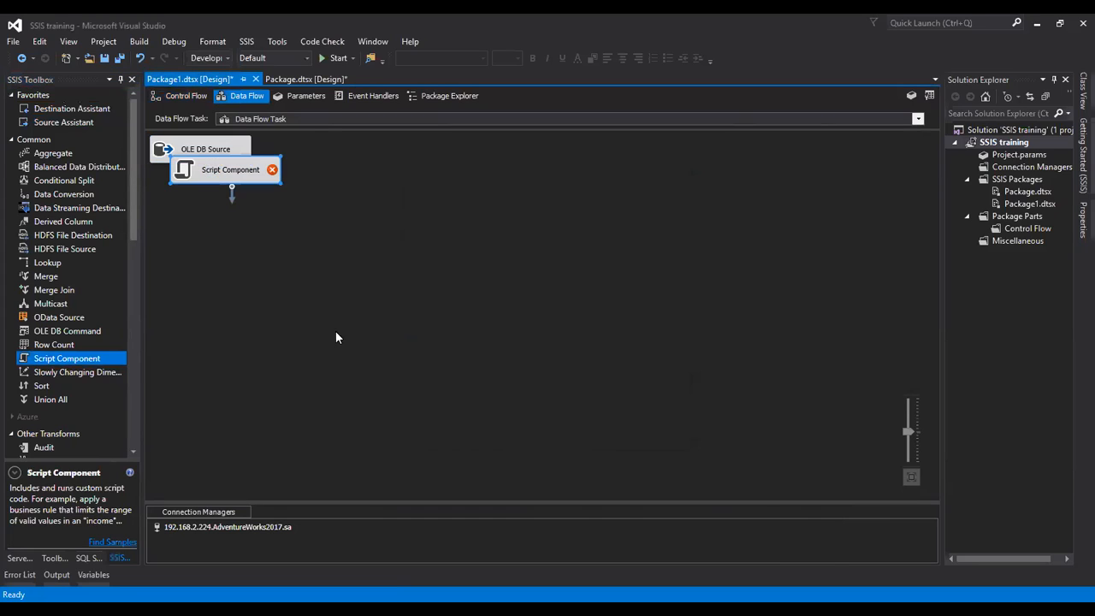
pyautogui.moveTo(214, 177); pyautogui.dragTo(216, 229)
pyautogui.click(196, 153)
pyautogui.moveTo(283, 223); pyautogui.dragTo(237, 228)
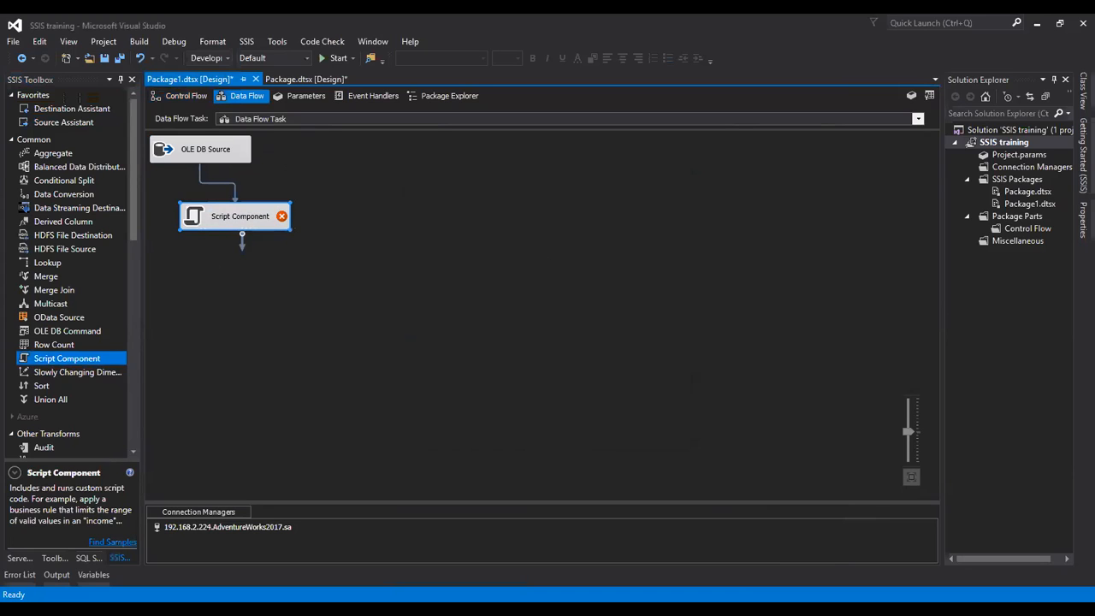
# Open the Script Component's editor and view its script code
pyautogui.doubleClick(192, 215)
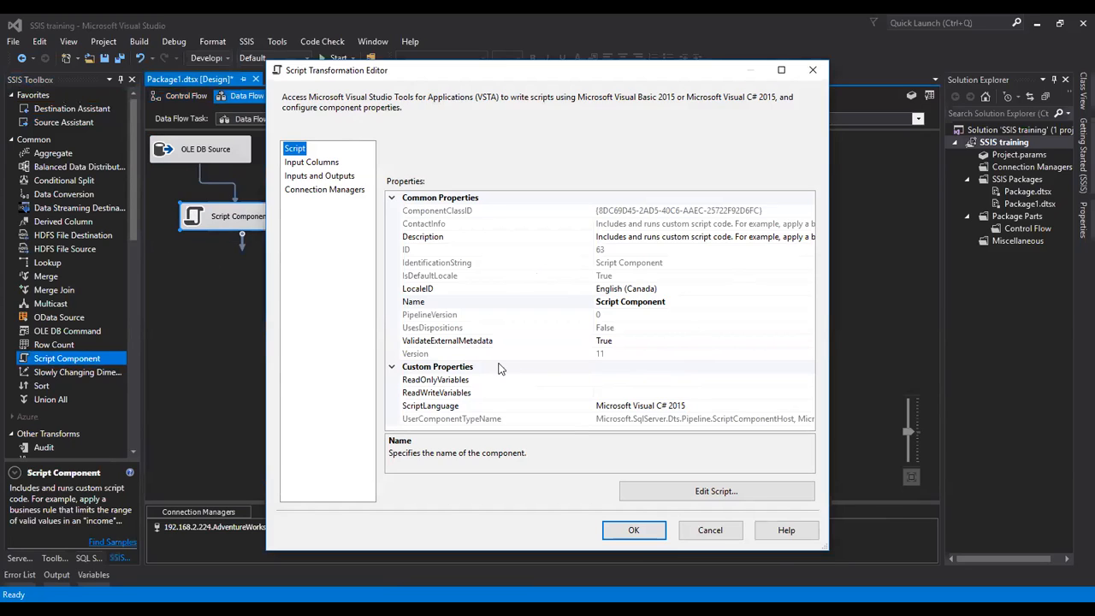
pyautogui.click(675, 498)
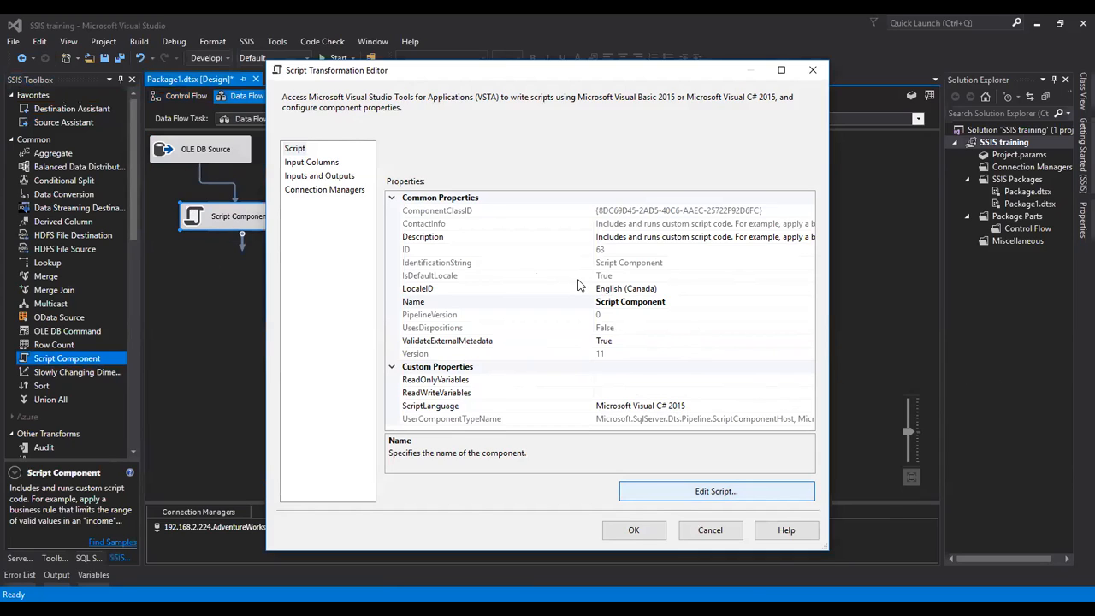
pyautogui.click(716, 491)
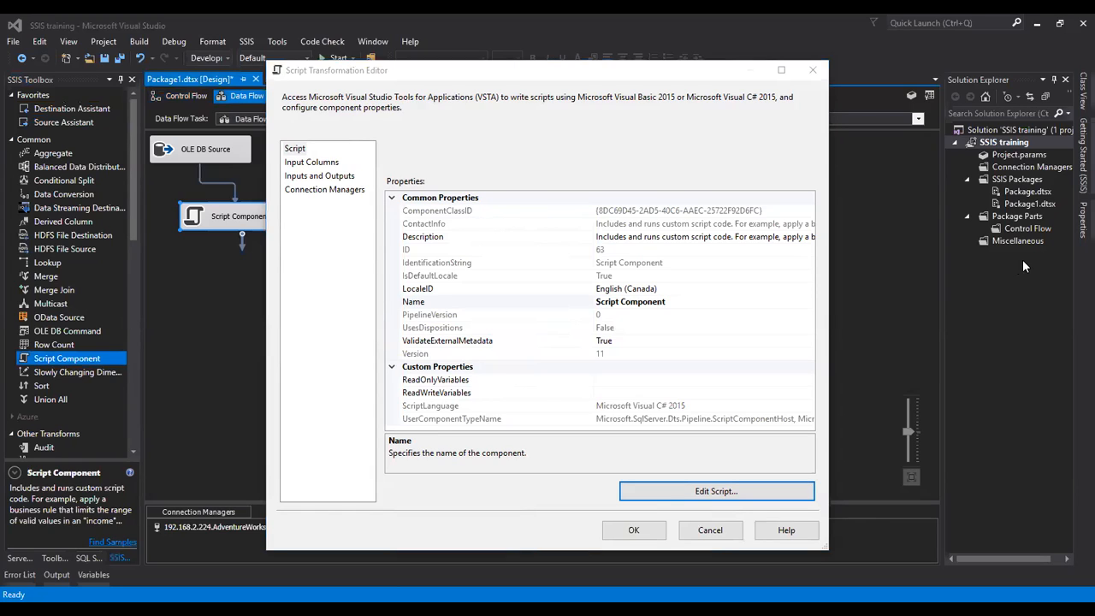
# Select all available columns of Input 0 as input columns of the Script Component
pyautogui.click(301, 151)
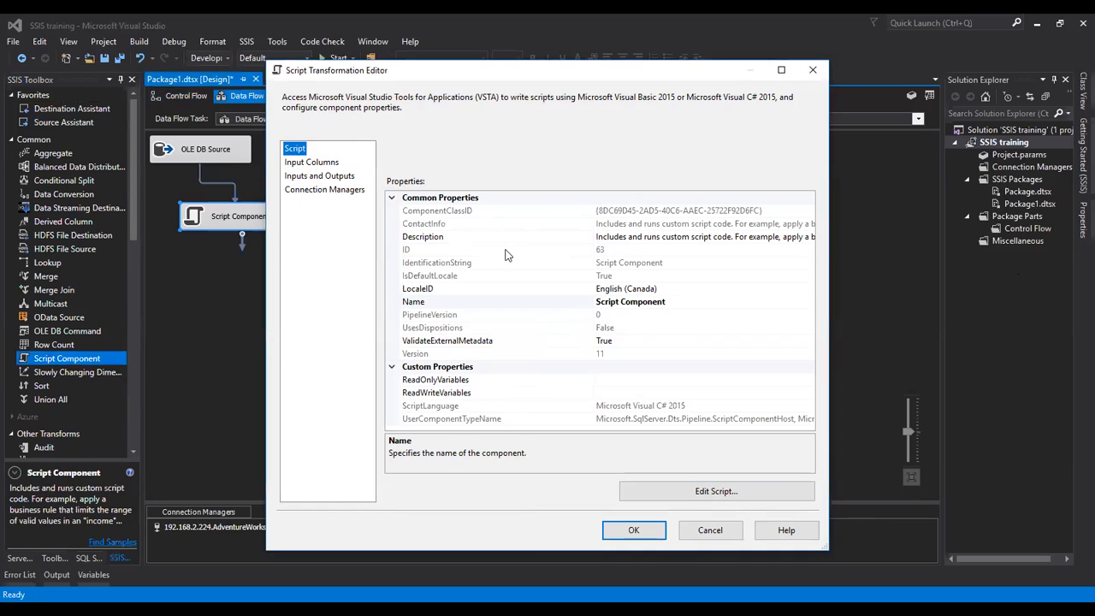
pyautogui.click(325, 164)
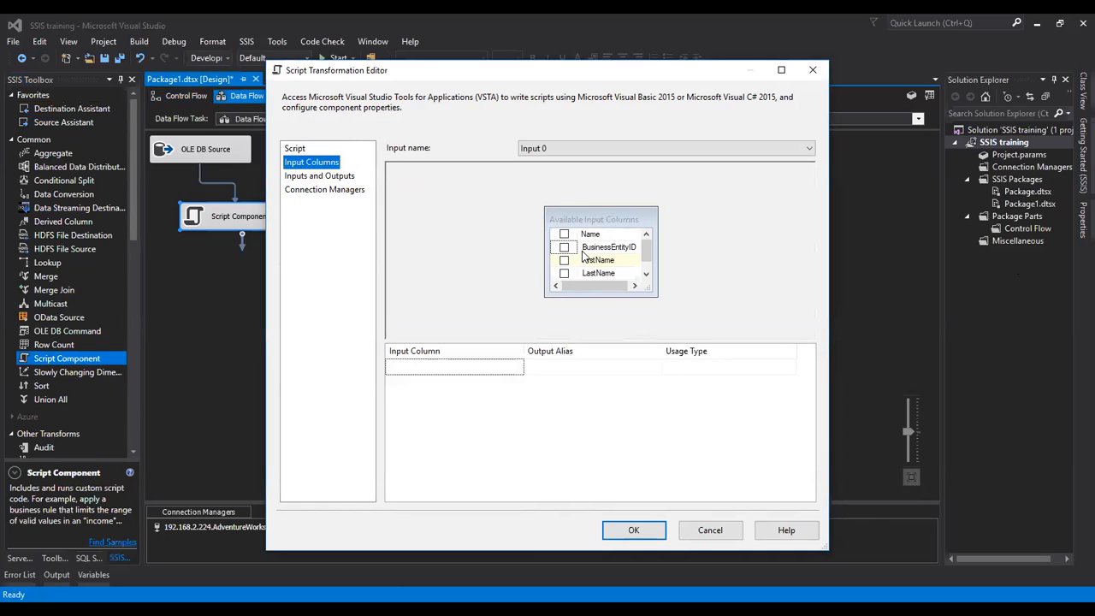
pyautogui.click(563, 233)
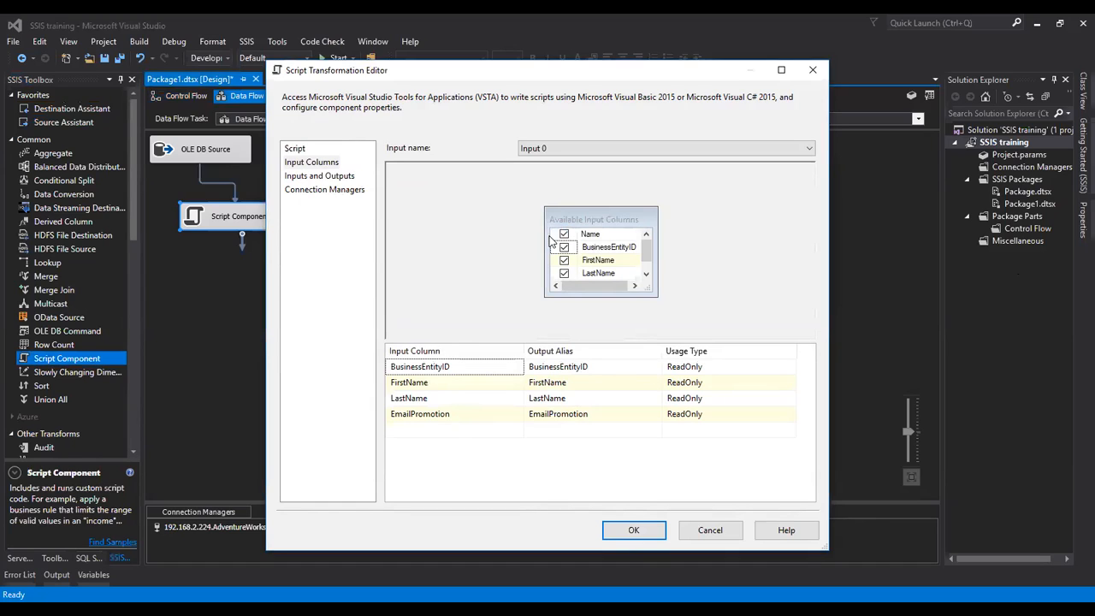
# Add an output column named FullName to Output 0 of the Script Component
pyautogui.click(324, 175)
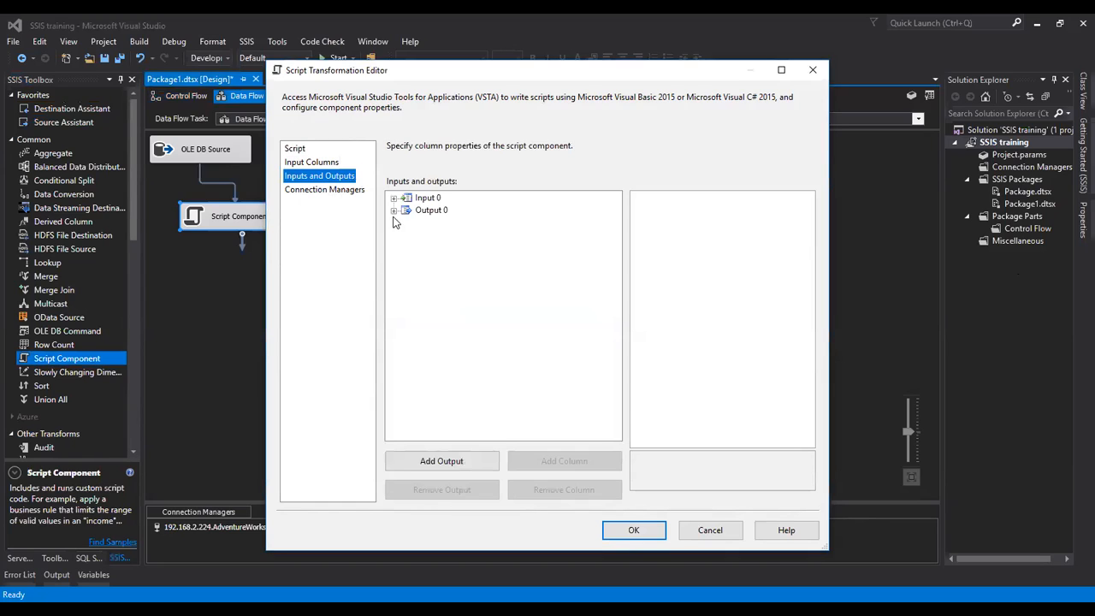
pyautogui.click(395, 210)
pyautogui.click(457, 222)
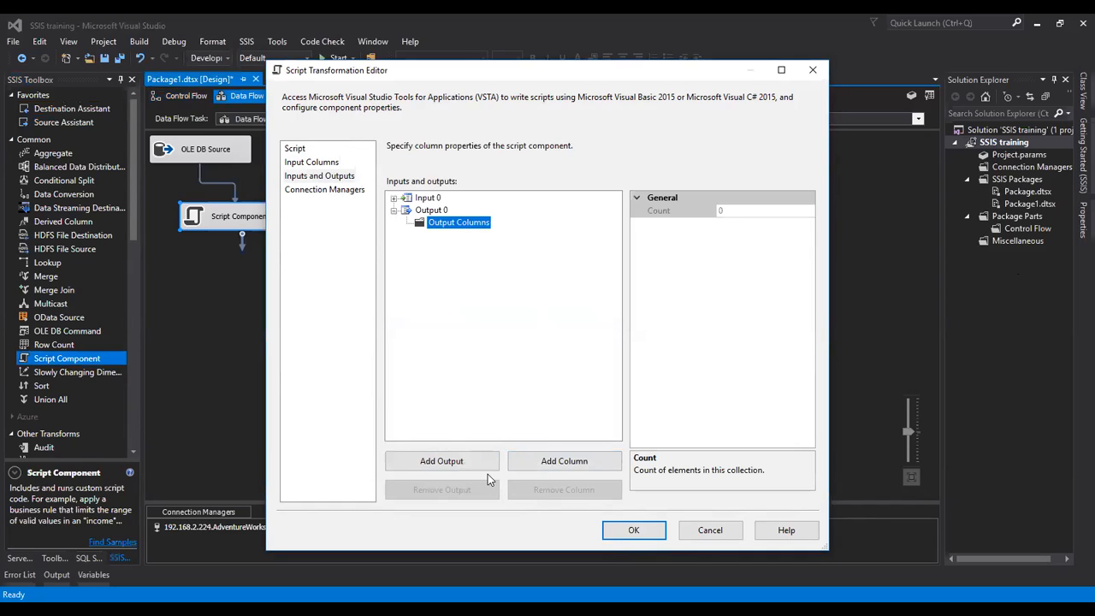
pyautogui.click(544, 472)
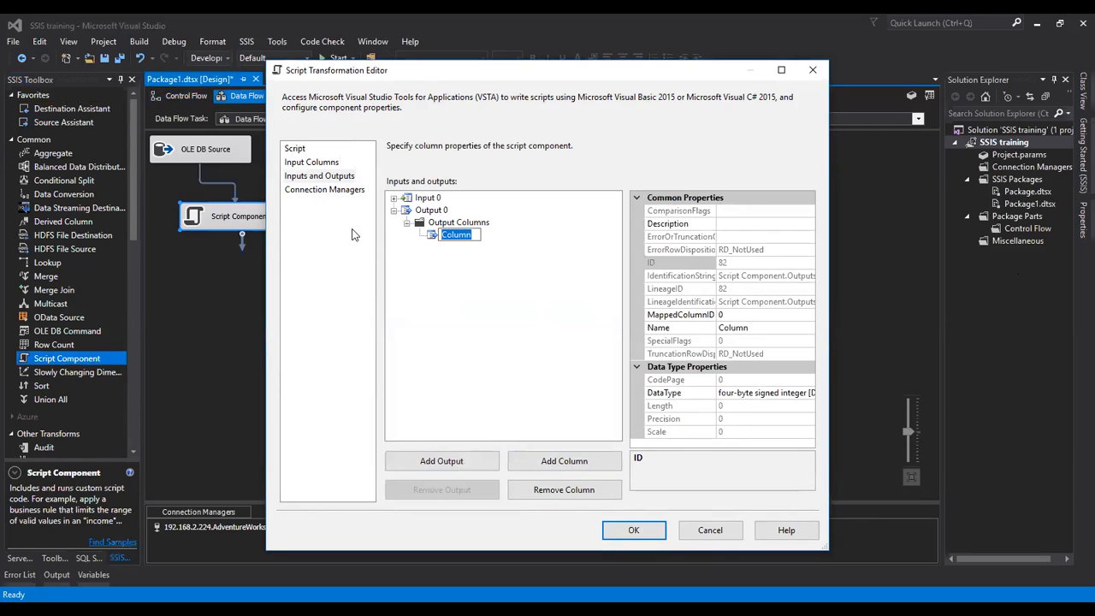
pyautogui.write('Ful')
pyautogui.write('ll')
pyautogui.write('Name')
pyautogui.click(759, 327)
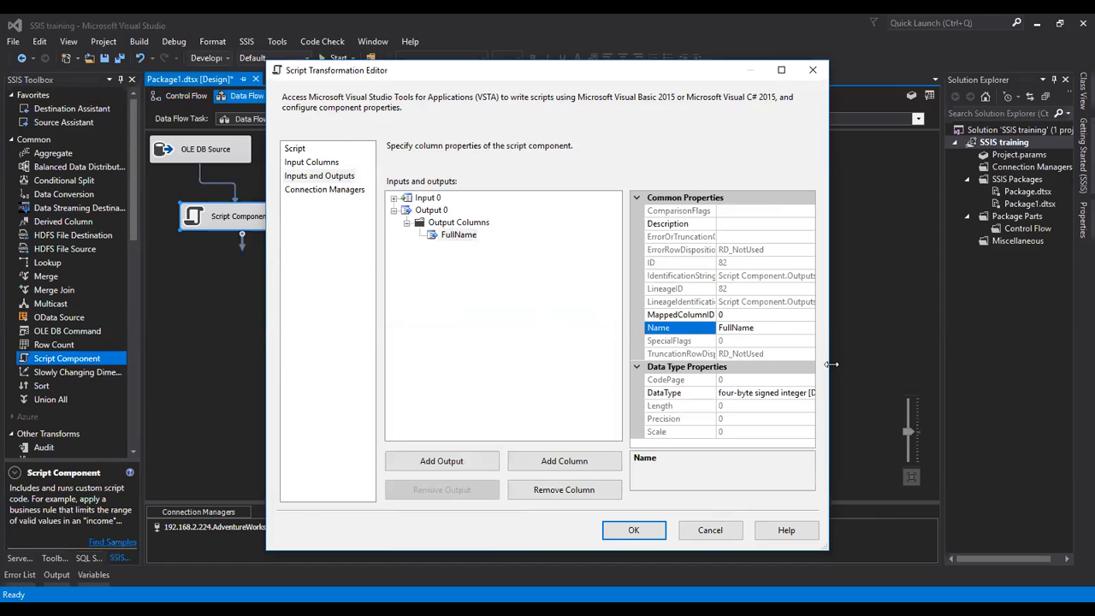
# Set the data type of the FullName output column to string [DT_STR]
pyautogui.moveTo(831, 363); pyautogui.dragTo(918, 364)
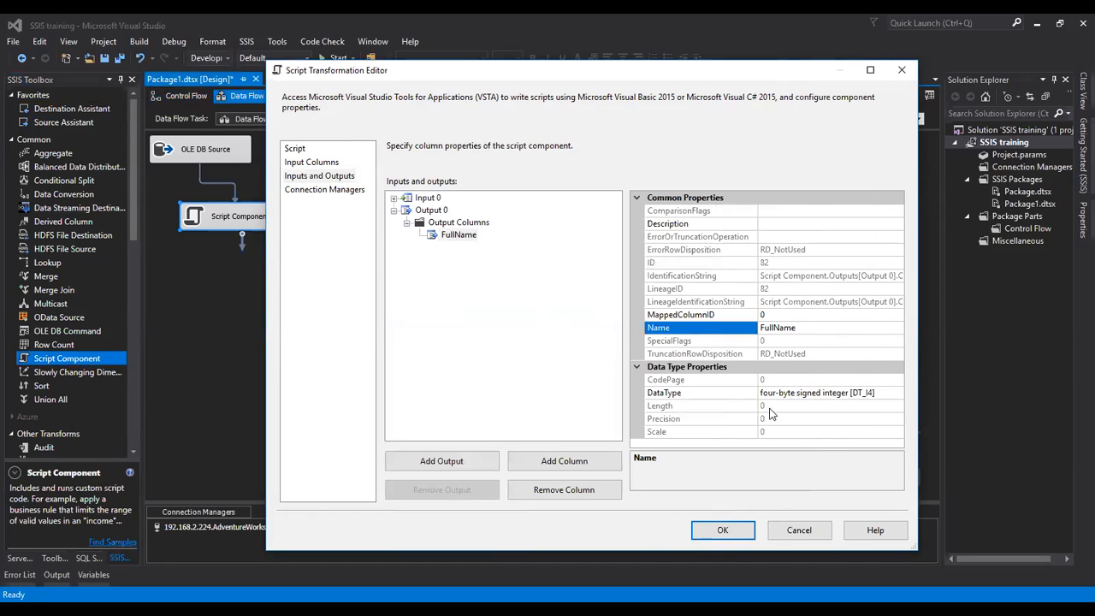
pyautogui.click(896, 399)
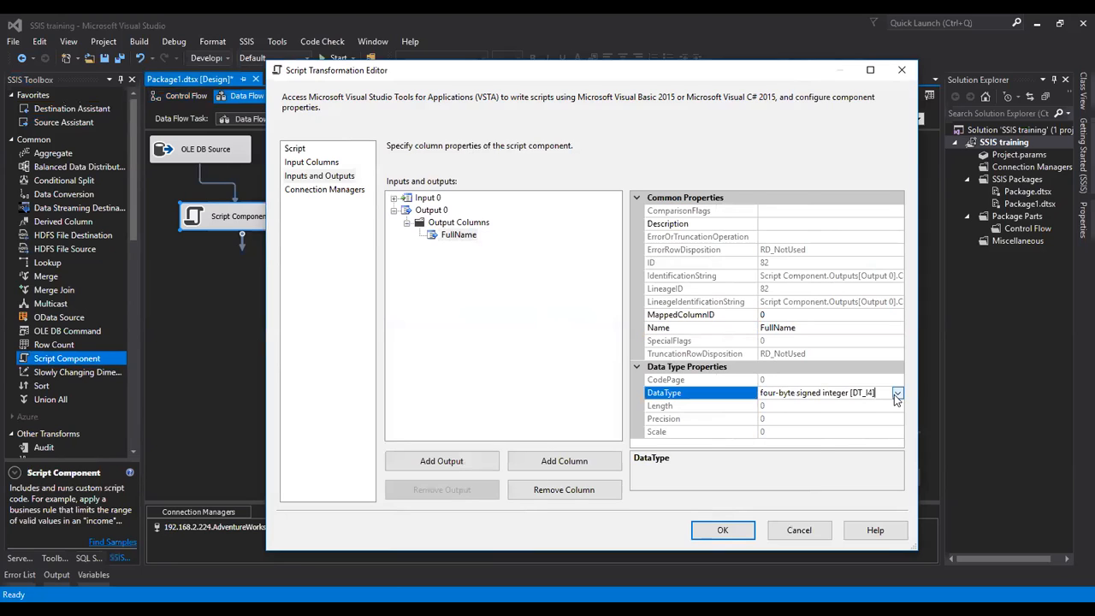
pyautogui.click(896, 395)
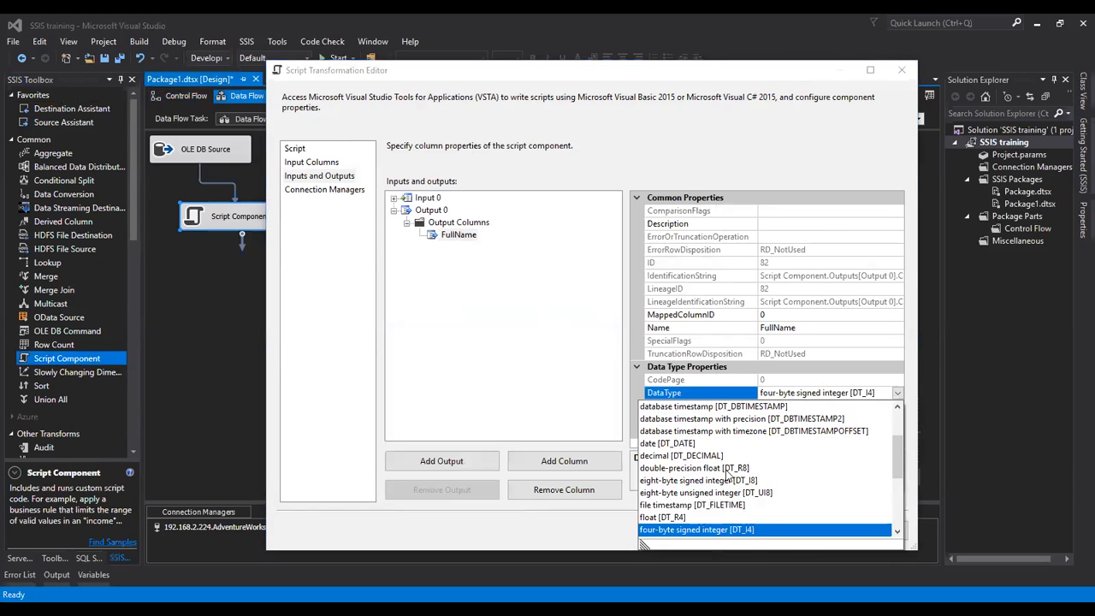
pyautogui.scroll(1, 717, 473)
pyautogui.scroll(1, 753, 452)
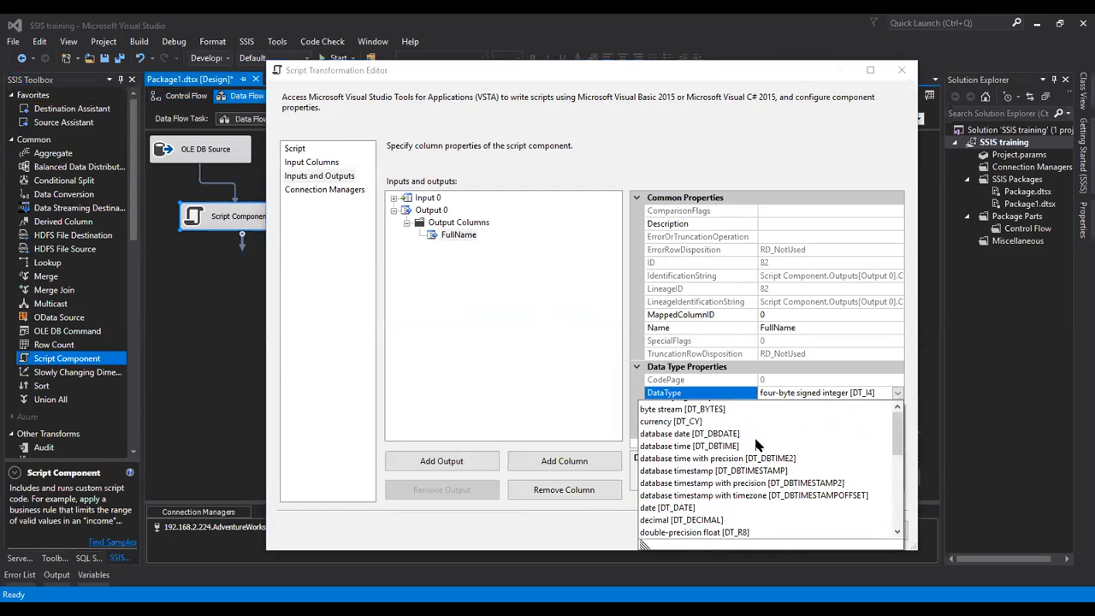
pyautogui.scroll(-5, 731, 449)
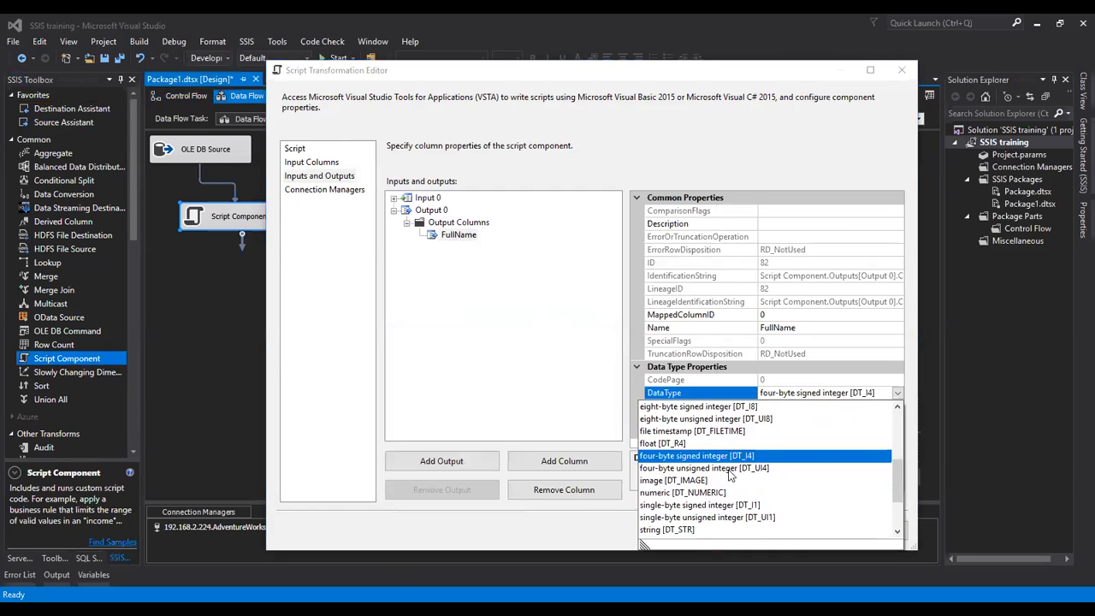
pyautogui.scroll(-1, 751, 494)
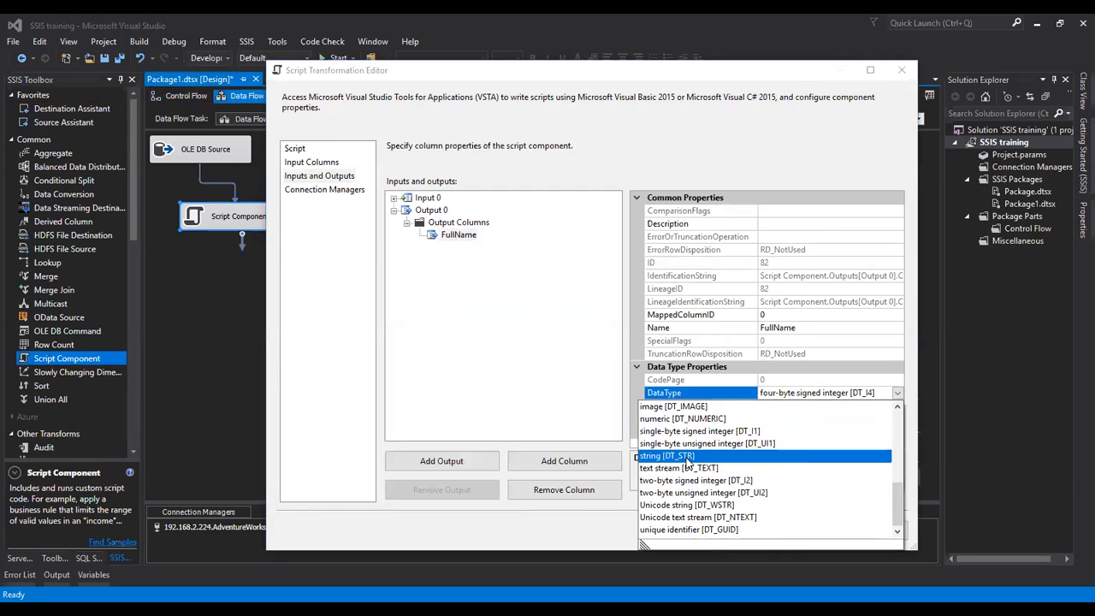
pyautogui.click(718, 452)
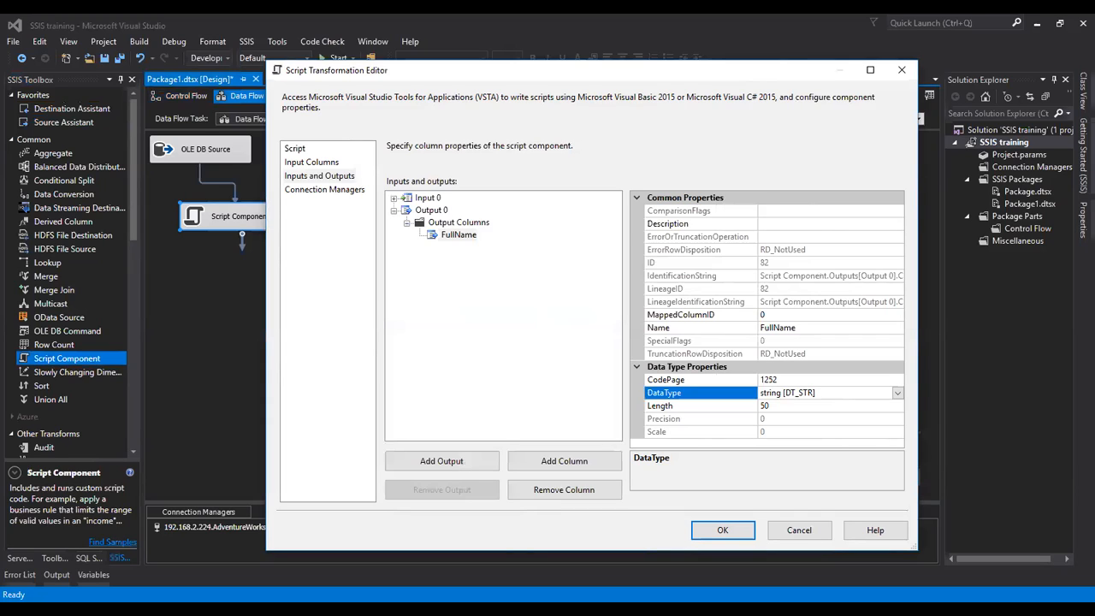
pyautogui.moveTo(715, 539); pyautogui.dragTo(717, 539)
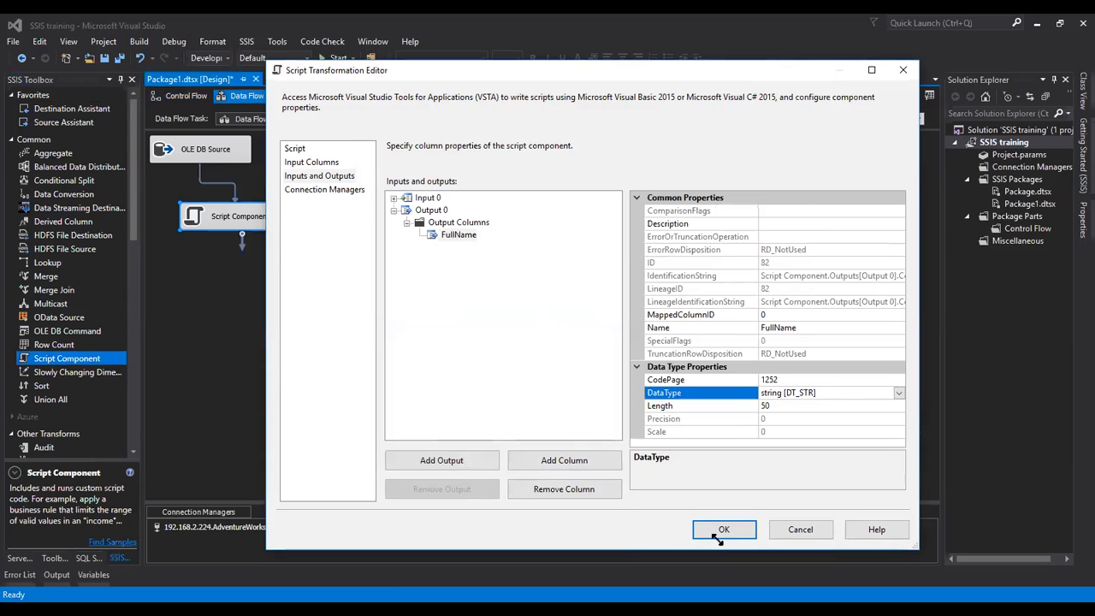
# Open the component's script and, in Input0_ProcessInputRow, declare a string variable called name starting with Row.FirstName
pyautogui.click(298, 147)
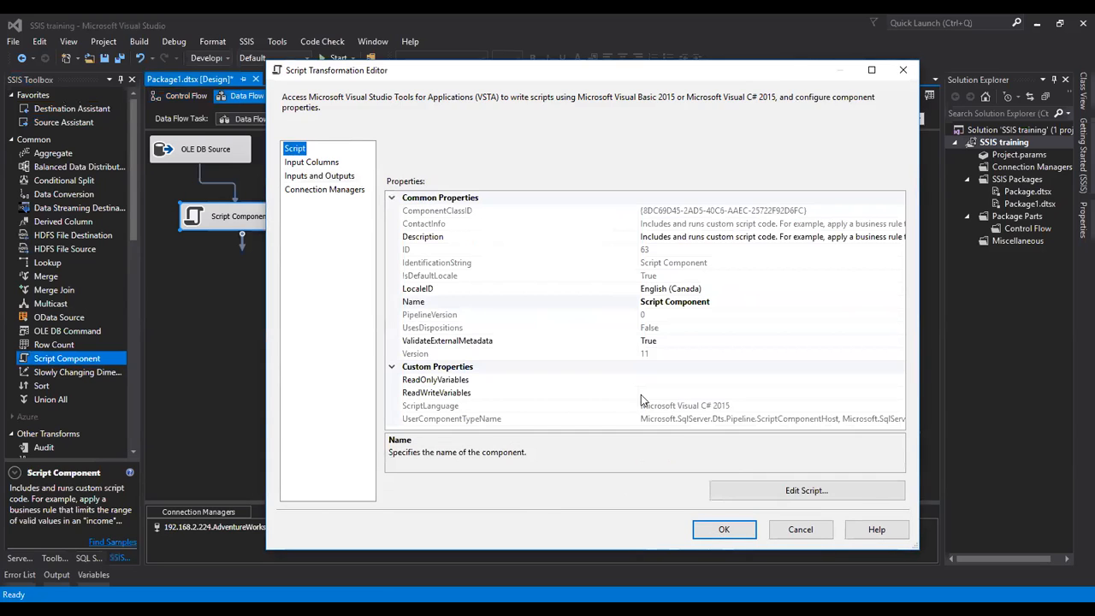
pyautogui.click(763, 494)
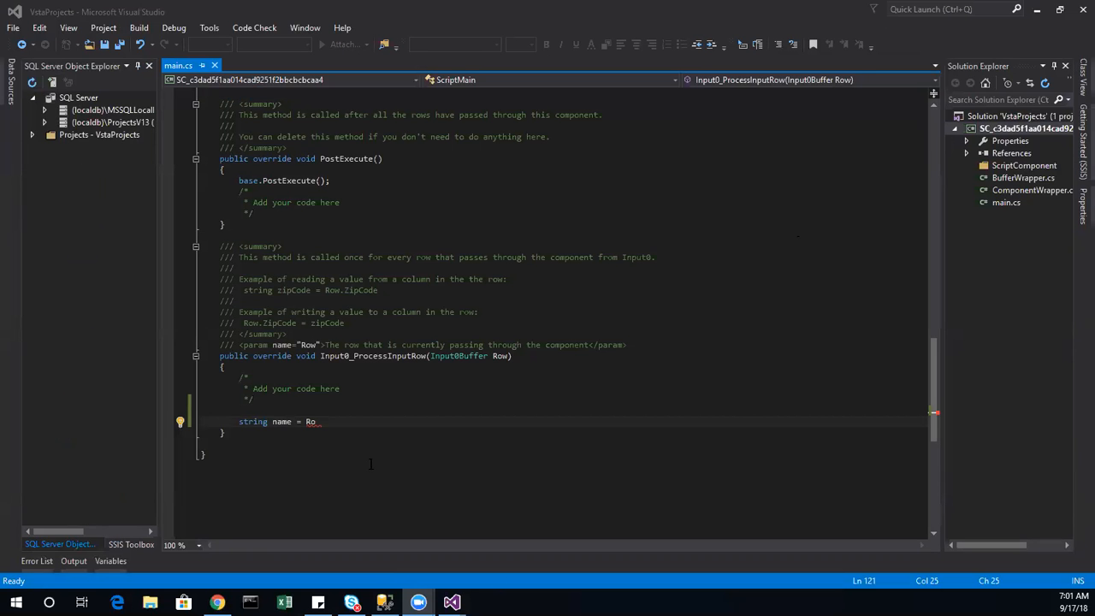
pyautogui.click(369, 437)
pyautogui.click(370, 423)
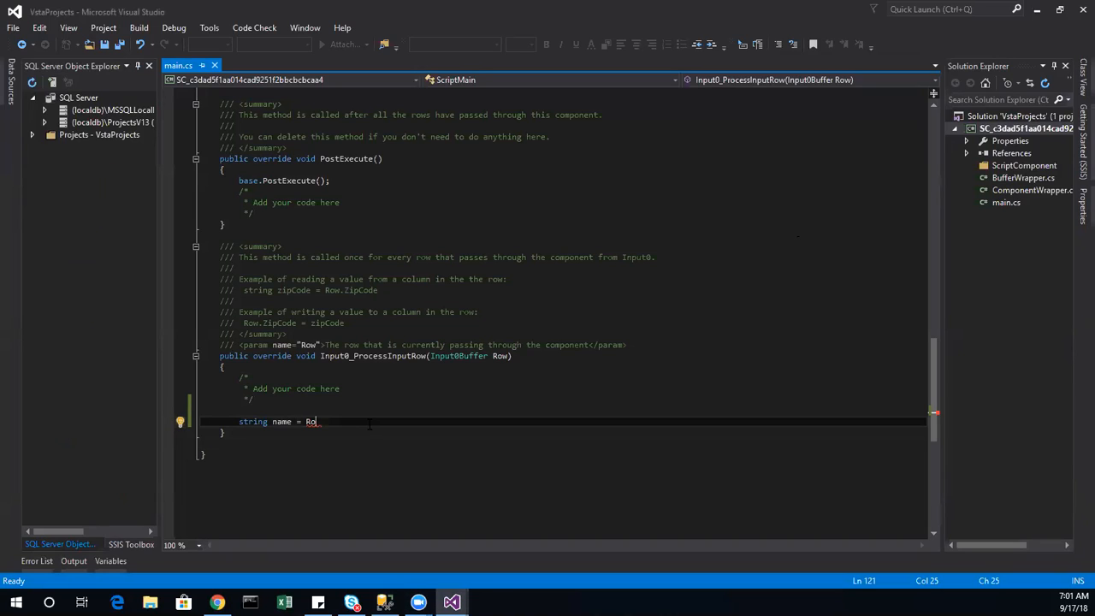
pyautogui.write('w.')
pyautogui.press('Down')
pyautogui.press('Down')
pyautogui.press('Down')
pyautogui.press('Down')
pyautogui.press('Down')
pyautogui.press('Down')
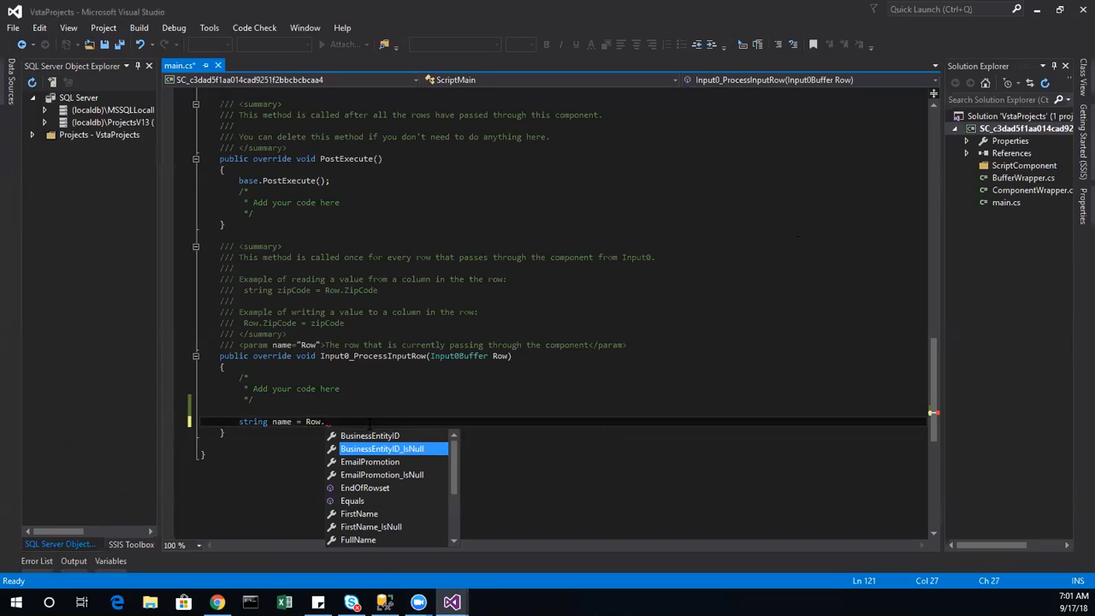
pyautogui.press('space')
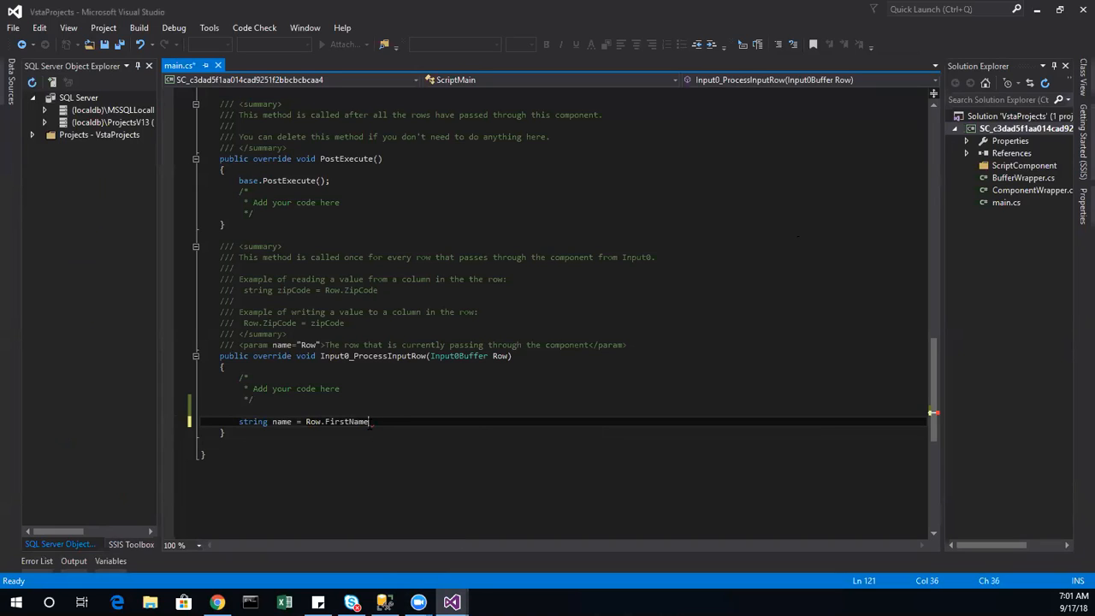
# Complete the name expression by concatenating a space and Row.LastName, and end the statement with a semicolon
pyautogui.write('+ ')
pyautogui.write('" v')
pyautogui.press('BackSpace')
pyautogui.write('"+')
pyautogui.press('Right')
pyautogui.write('Riw.L')
pyautogui.press('BackSpace')
pyautogui.press('BackSpace')
pyautogui.press('BackSpace')
pyautogui.press('BackSpace')
pyautogui.write('ow.L')
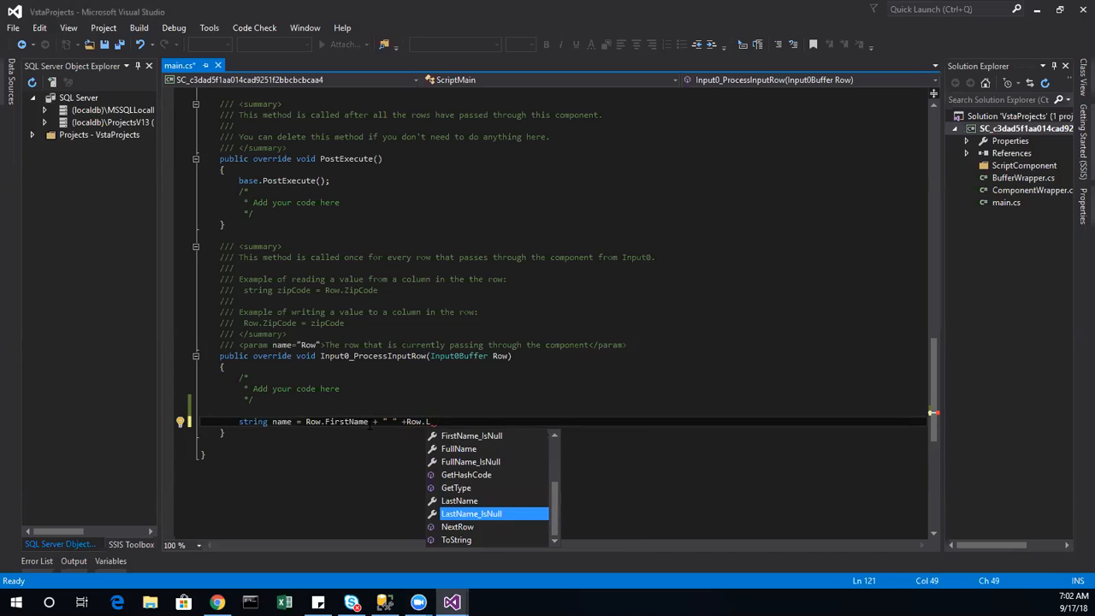
pyautogui.press('Up')
pyautogui.press('Tab')
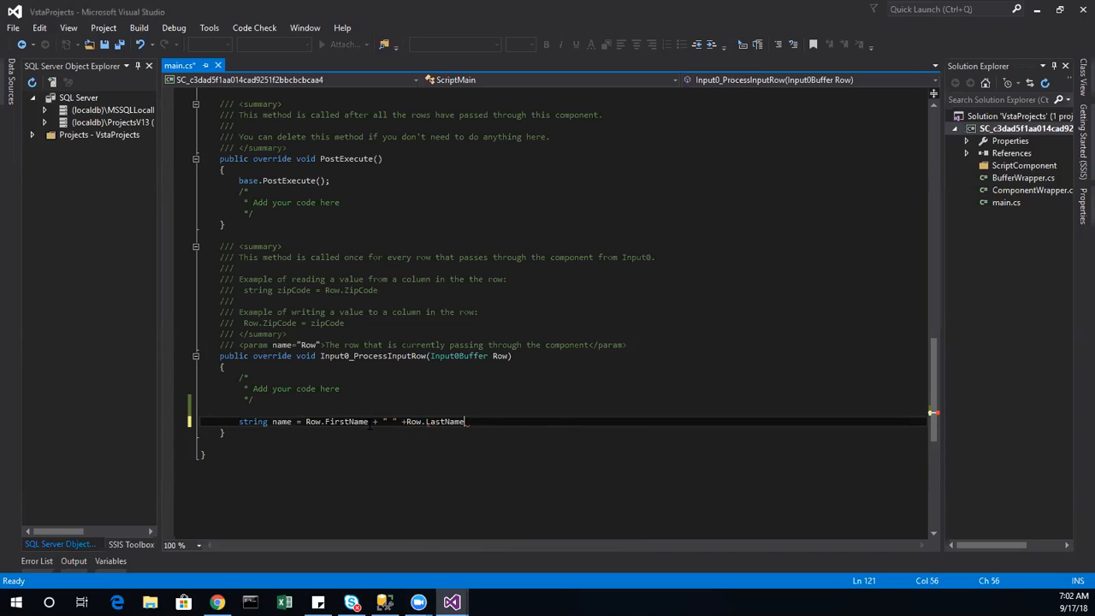
pyautogui.write(';')
pyautogui.press('Return')
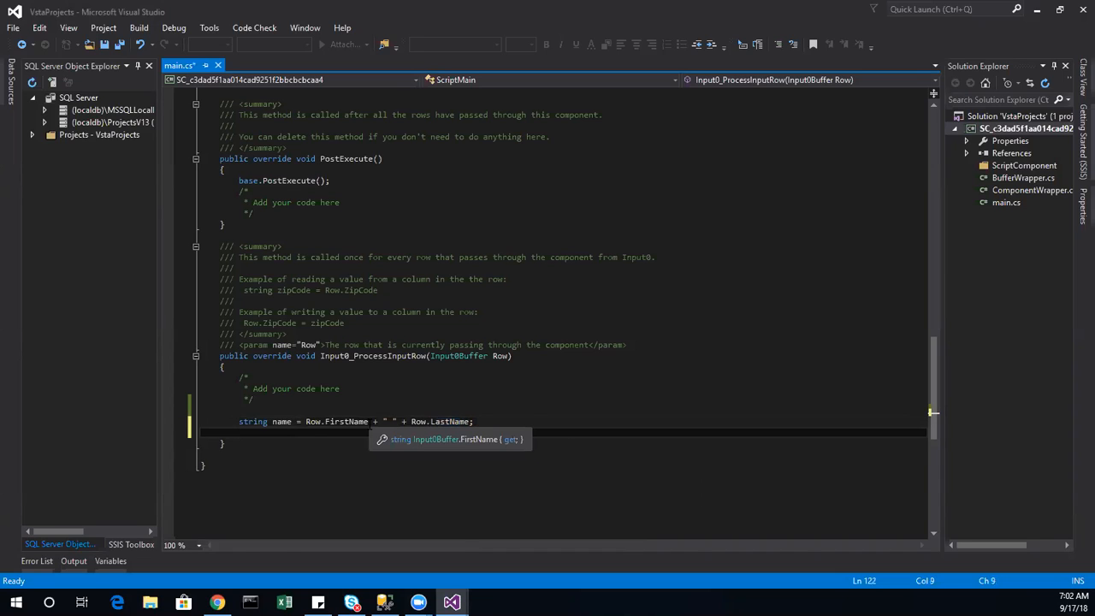
# Add the statement Row.FullName = name; below the name declaration in Input0_ProcessInputRow
pyautogui.write('Row')
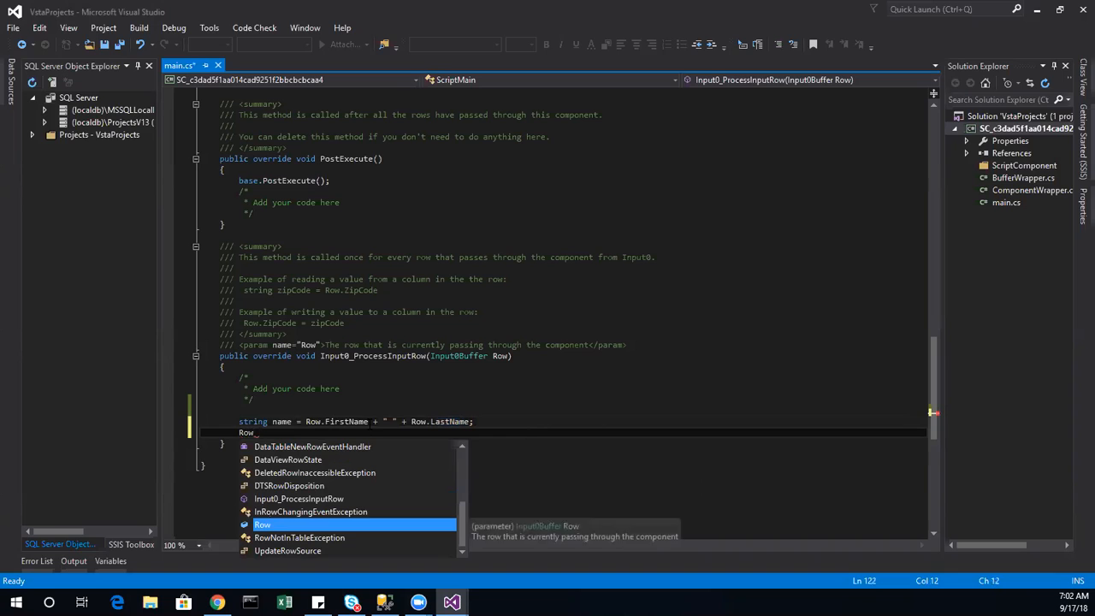
pyautogui.press('Escape')
pyautogui.write('.F')
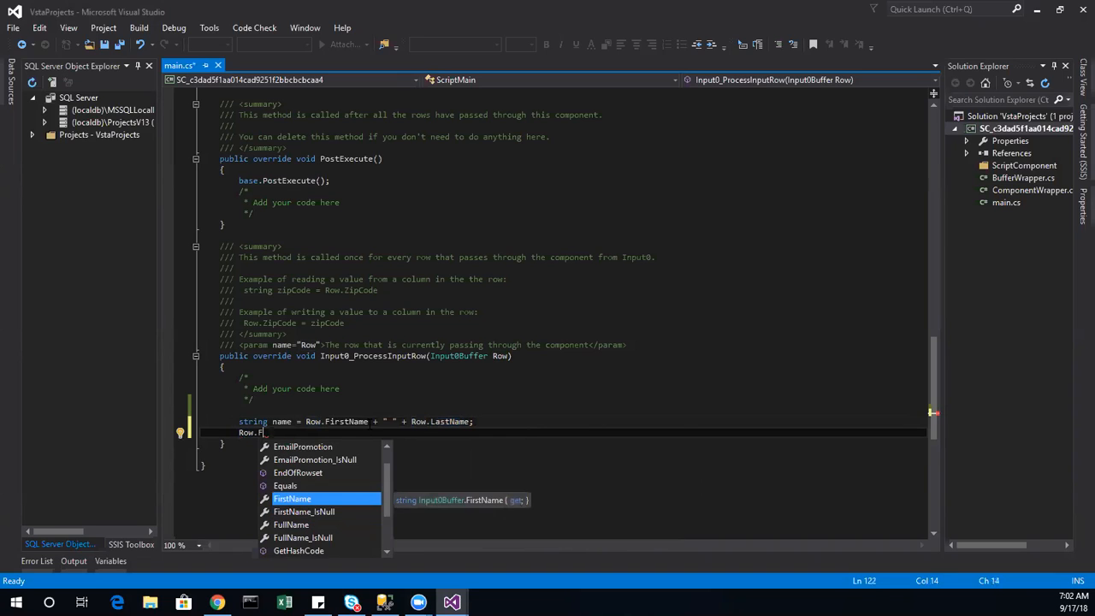
pyautogui.press('Down')
pyautogui.press('Down')
pyautogui.press('Down')
pyautogui.press('Up')
pyautogui.press('space')
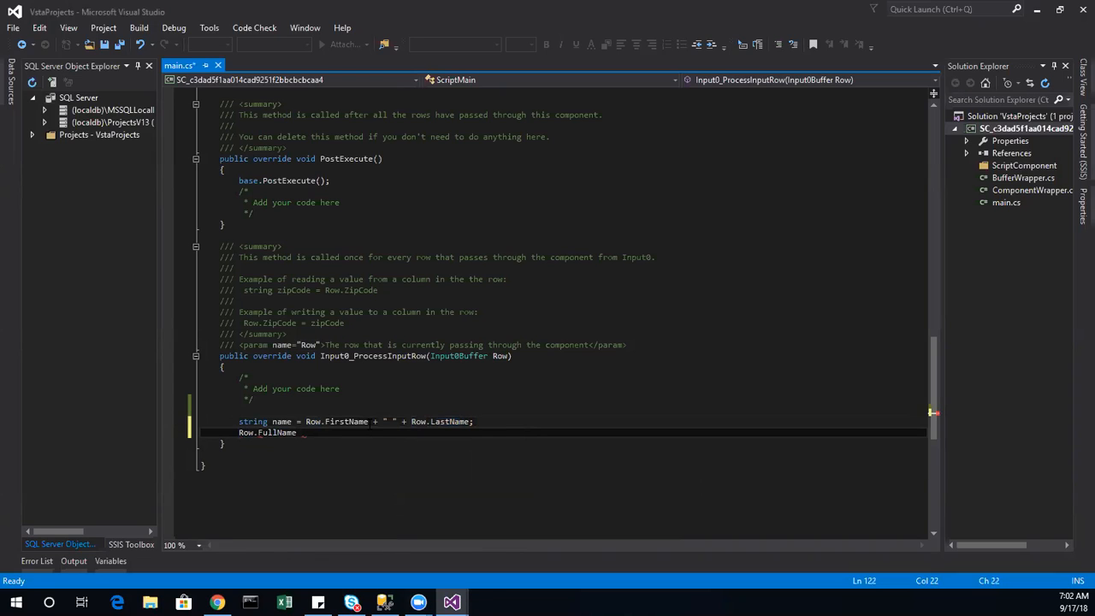
pyautogui.write('=')
pyautogui.write('nam')
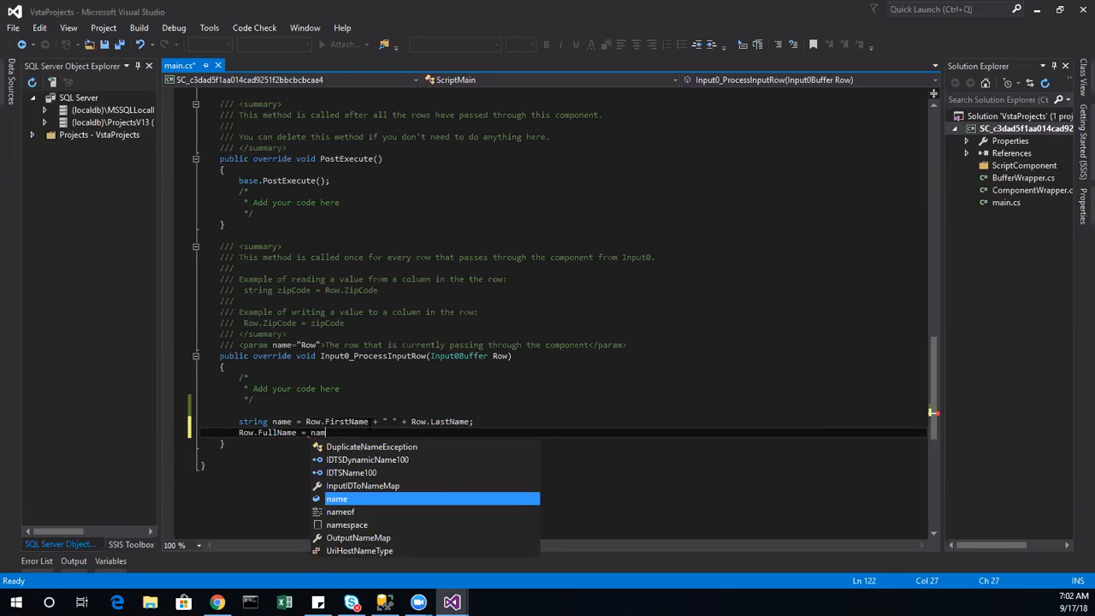
pyautogui.press('Tab')
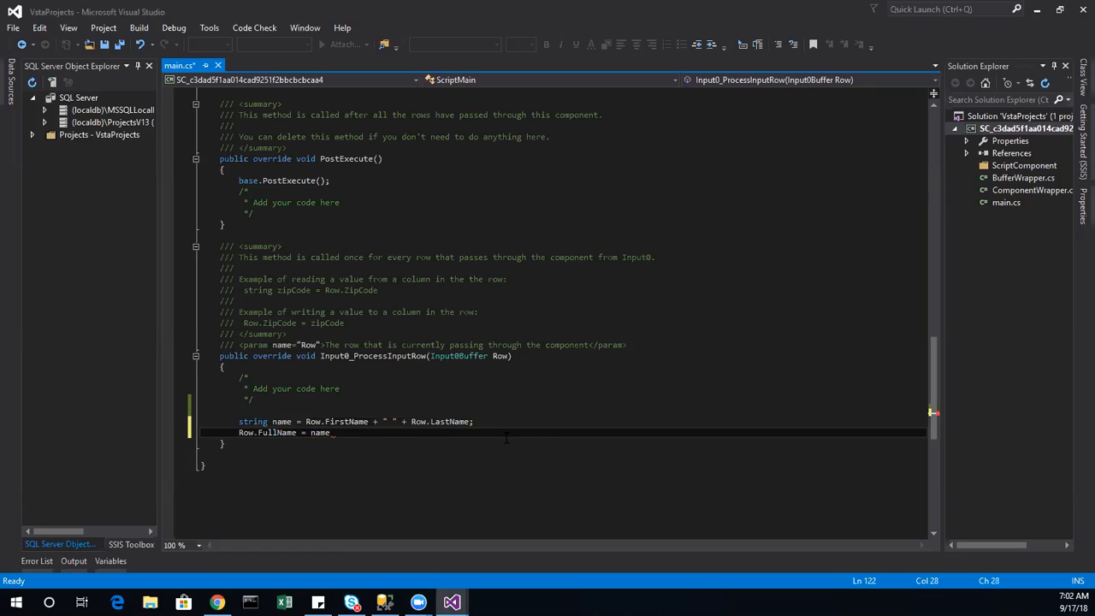
pyautogui.write(';')
pyautogui.click(590, 456)
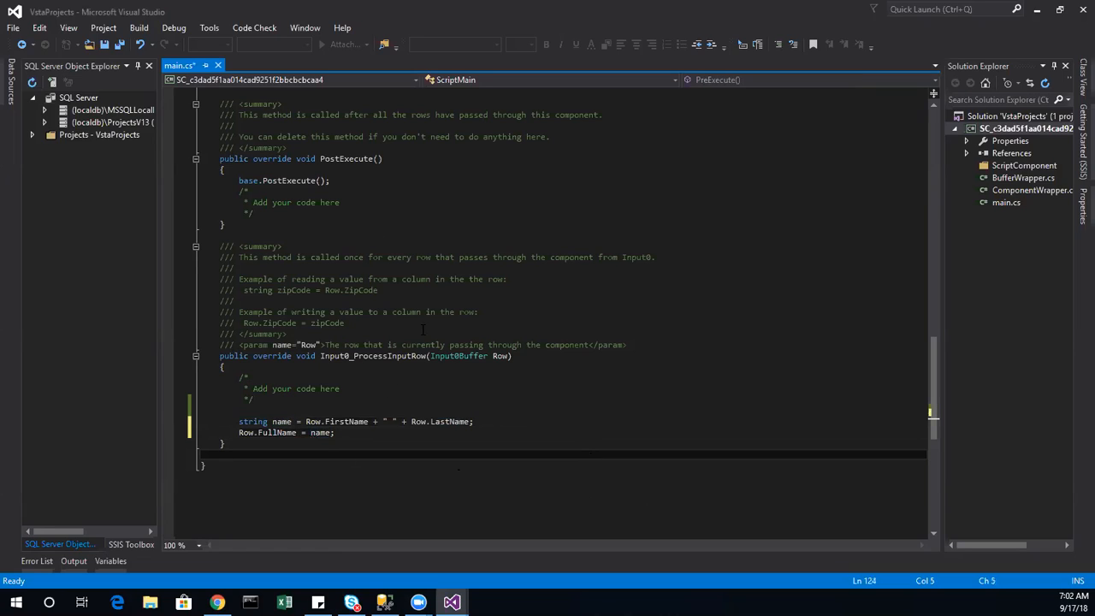
pyautogui.moveTo(238, 421); pyautogui.dragTo(335, 433)
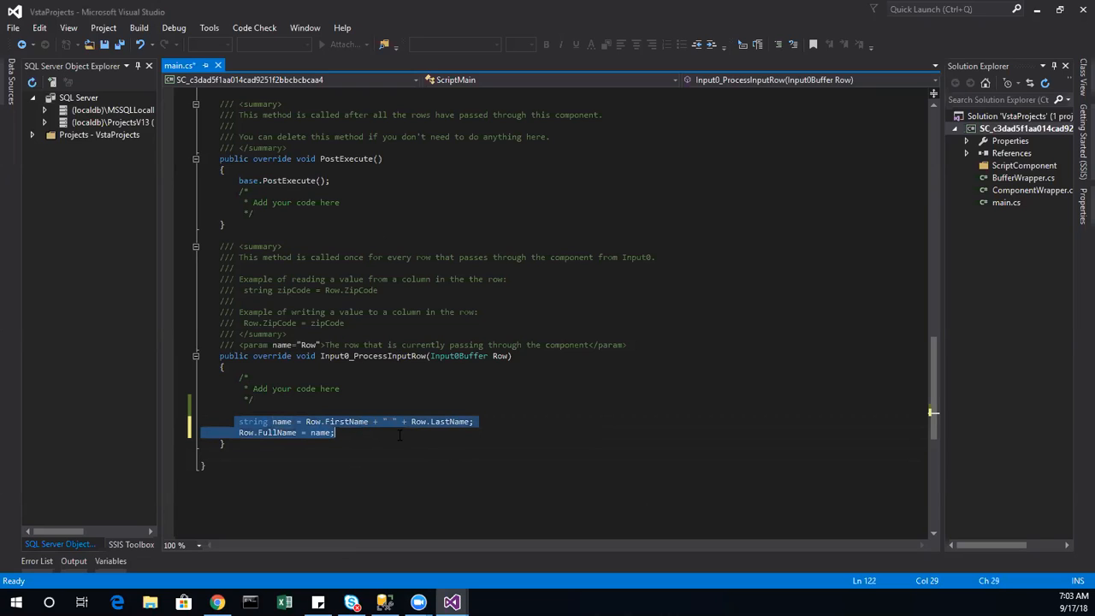
pyautogui.click(495, 359)
pyautogui.click(481, 411)
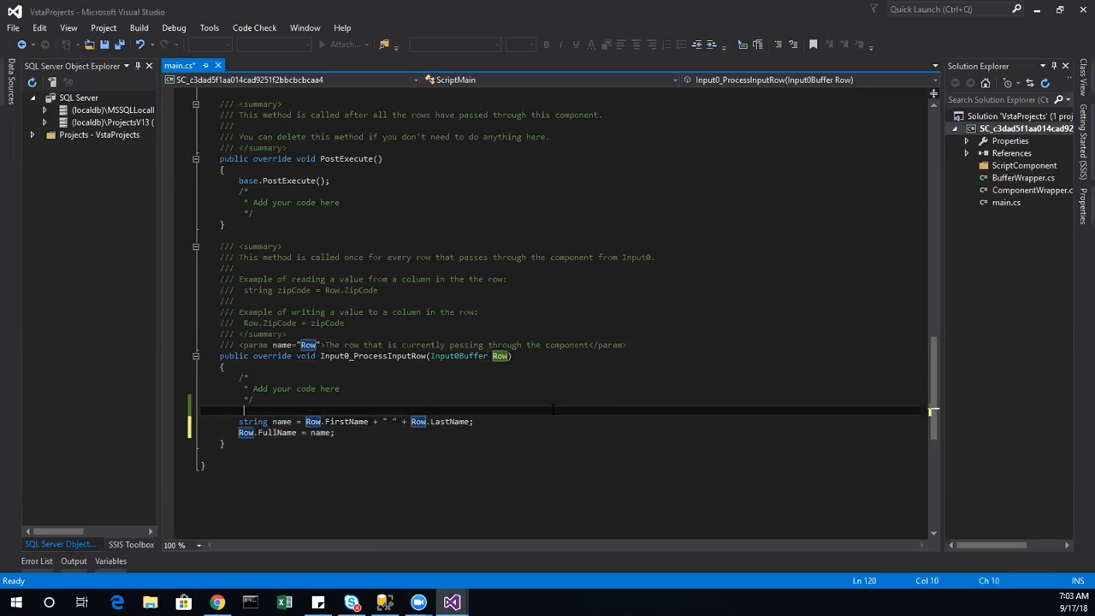
# Rebuild the script project, close its code window and accept the Script Component's settings
pyautogui.click(138, 28)
pyautogui.click(173, 64)
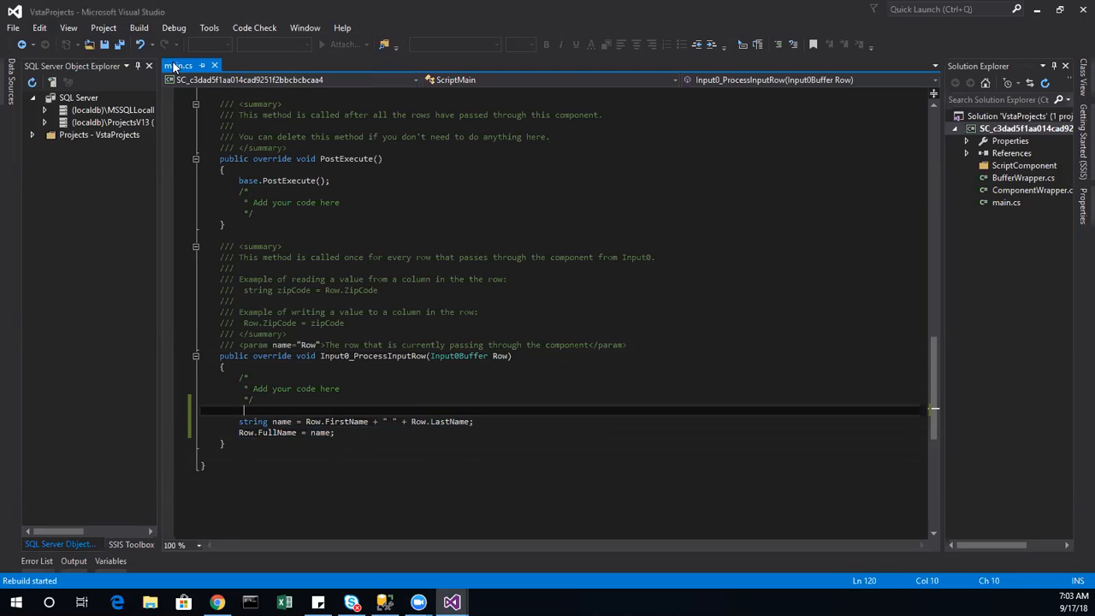
pyautogui.click(133, 27)
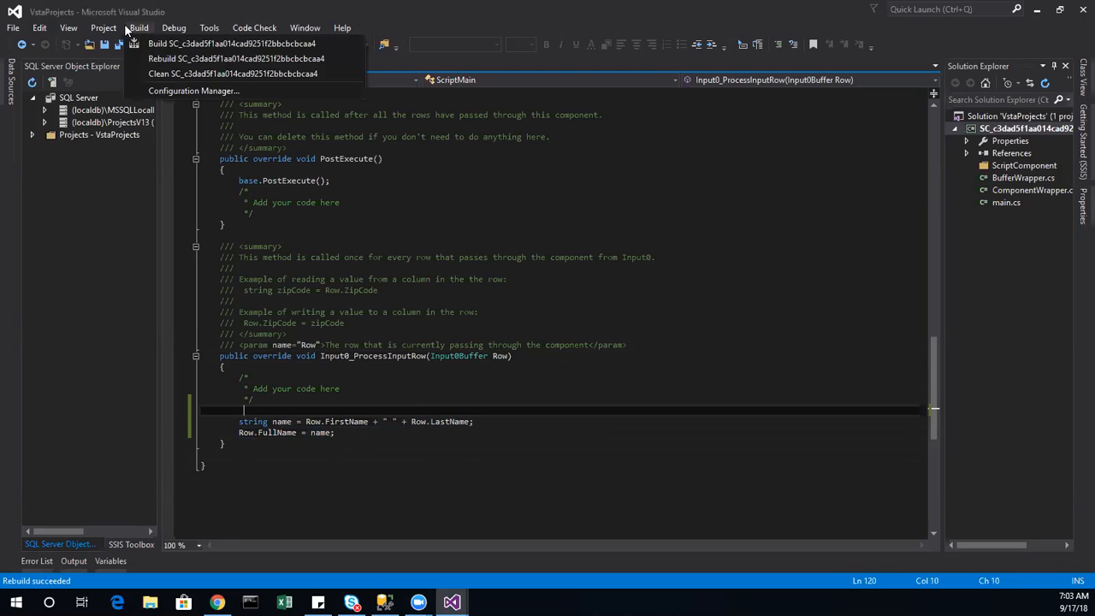
pyautogui.click(158, 62)
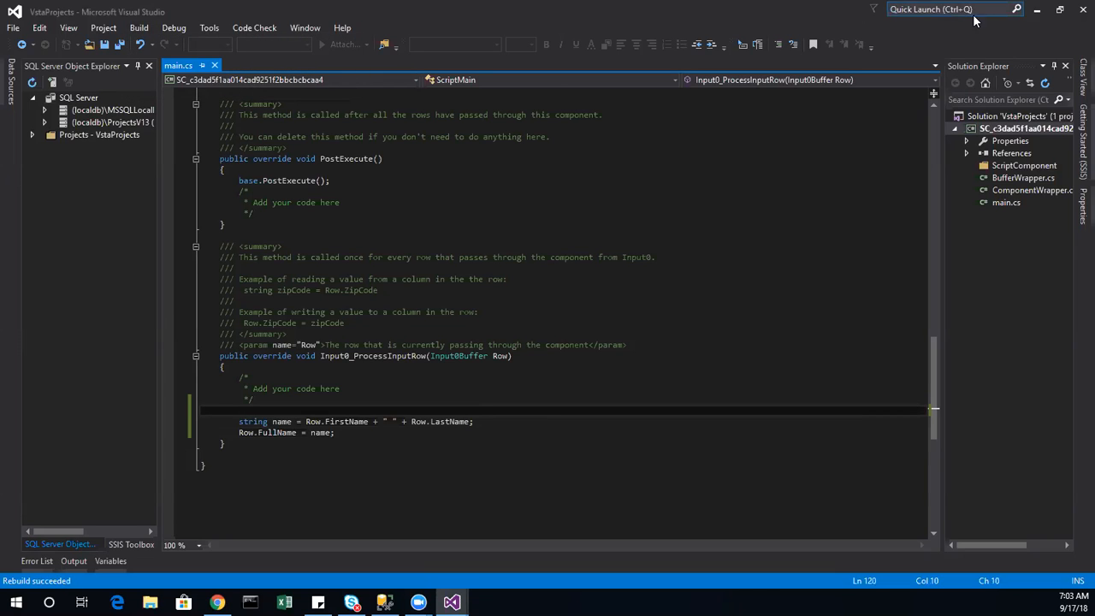
pyautogui.click(1082, 10)
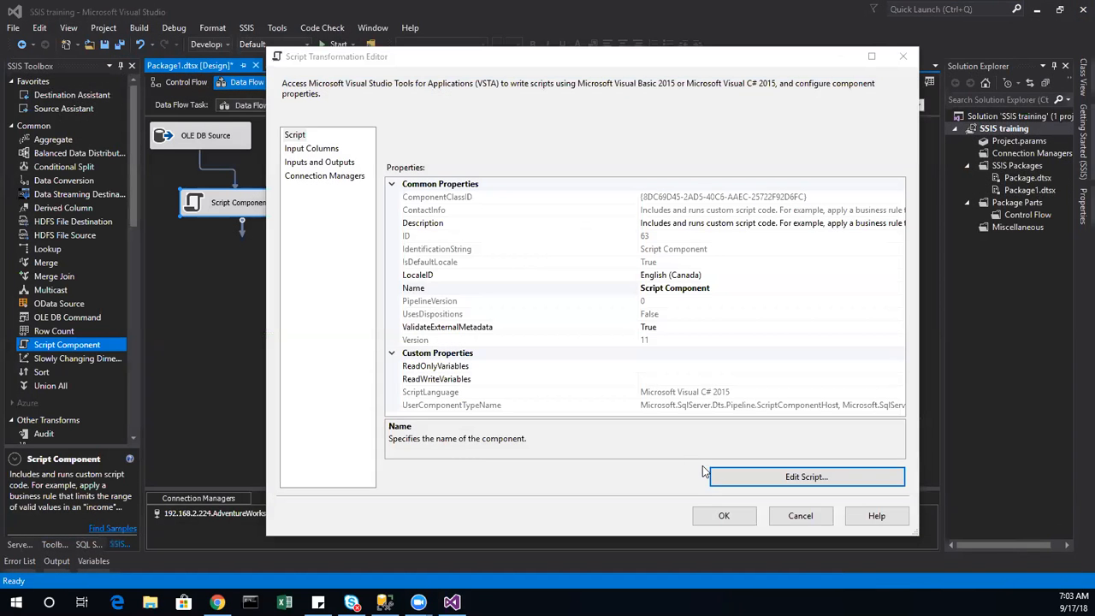
pyautogui.click(723, 517)
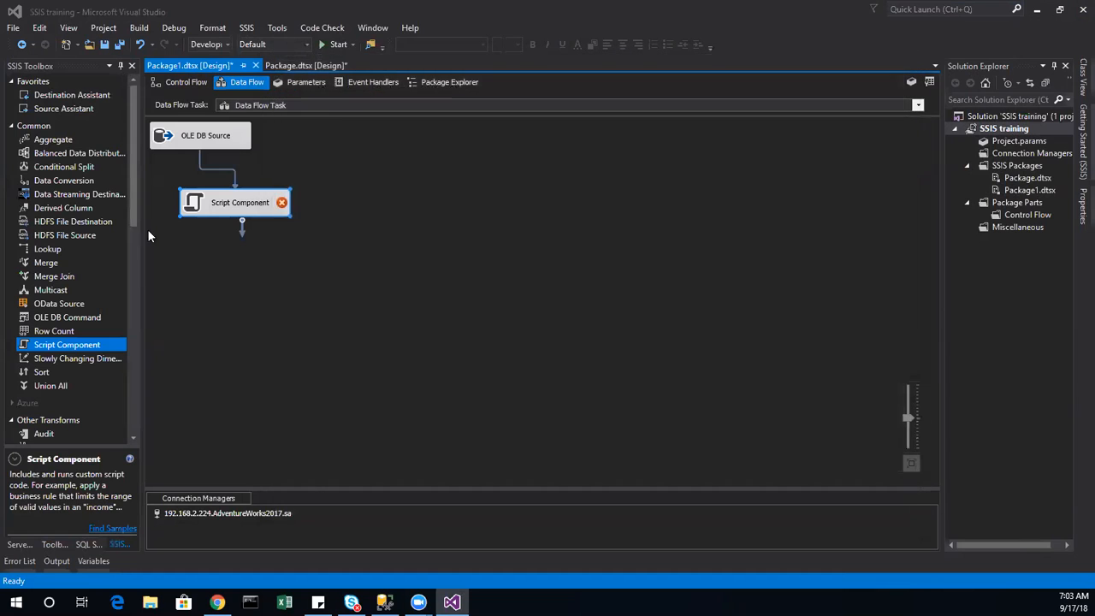
# Add a Flat File Destination to the data flow
pyautogui.scroll(-10, 68, 410)
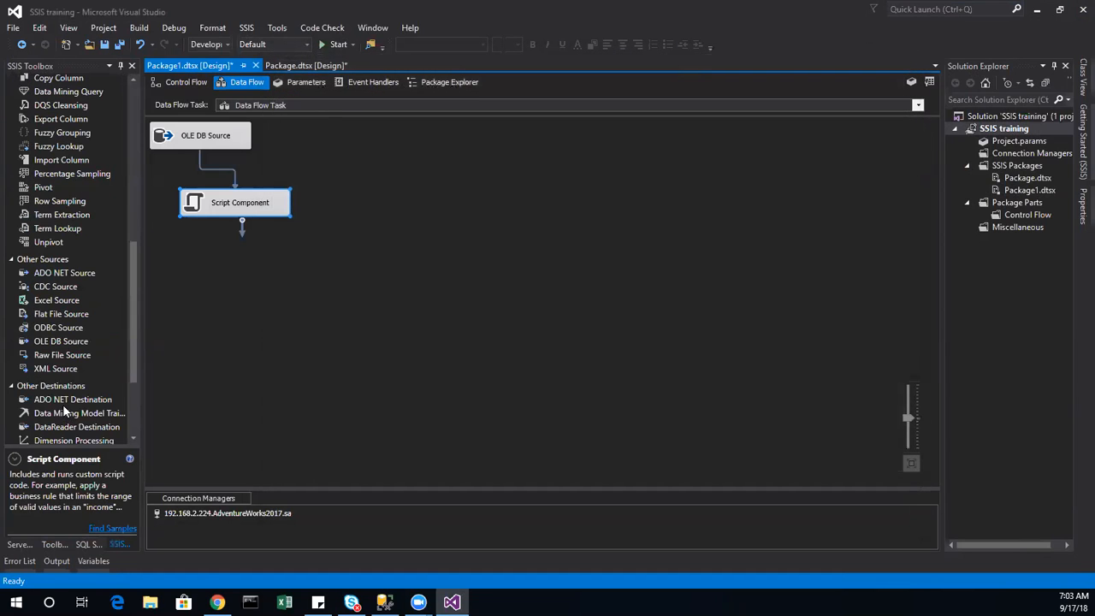
pyautogui.scroll(6, 55, 287)
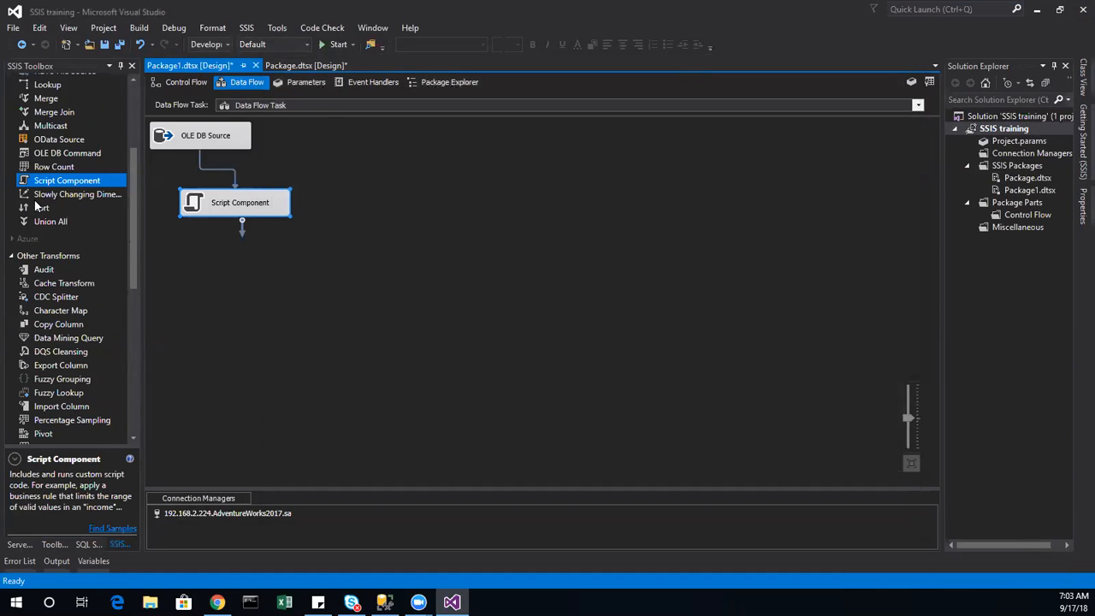
pyautogui.moveTo(39, 208); pyautogui.dragTo(63, 212)
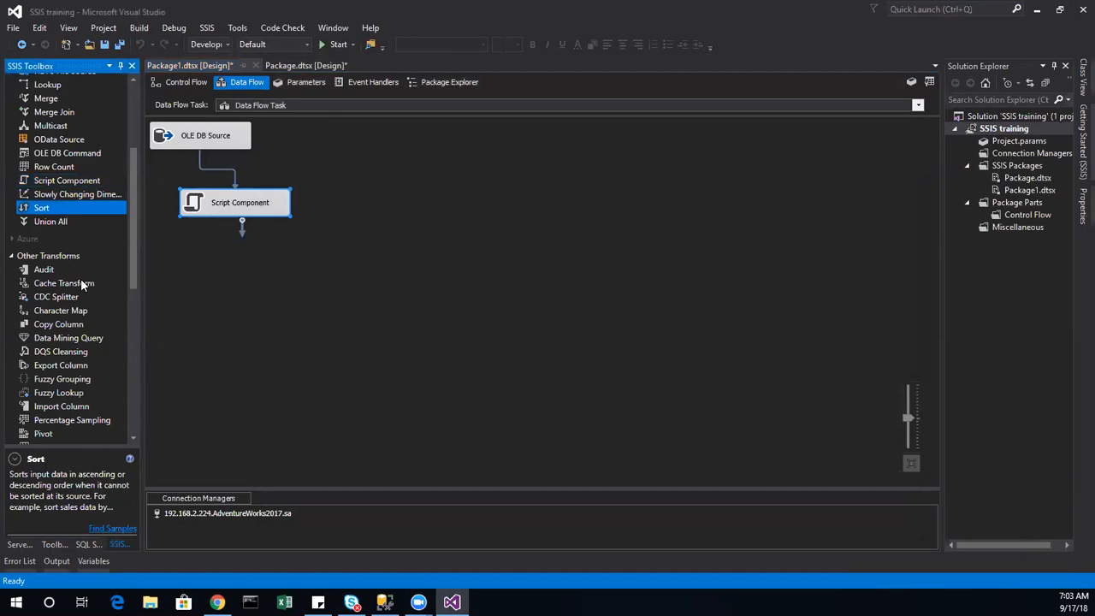
pyautogui.moveTo(135, 270); pyautogui.dragTo(134, 411)
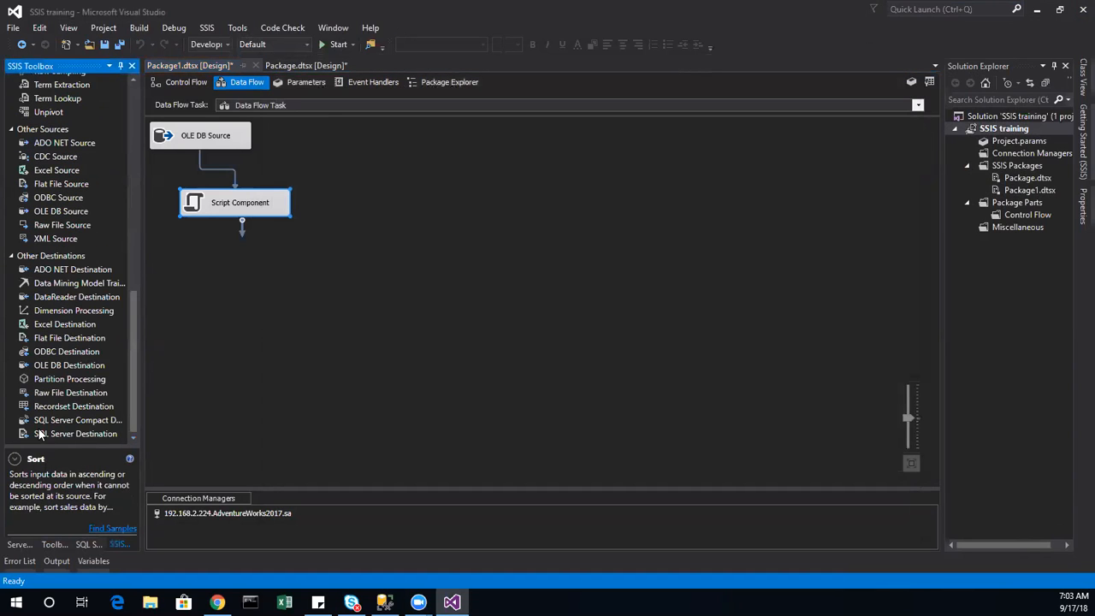
pyautogui.doubleClick(70, 338)
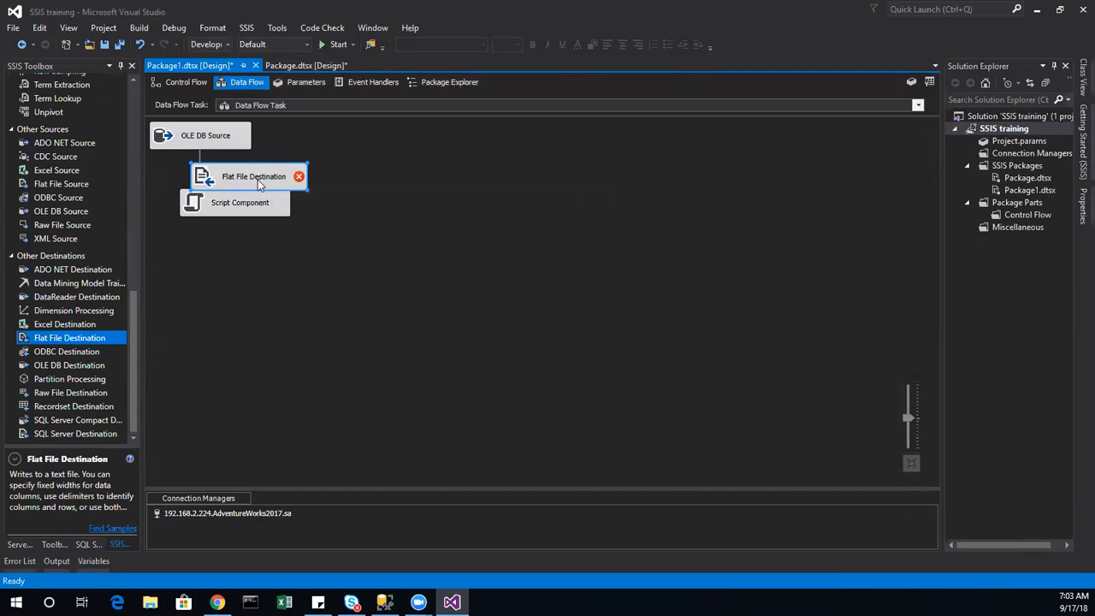
pyautogui.click(297, 315)
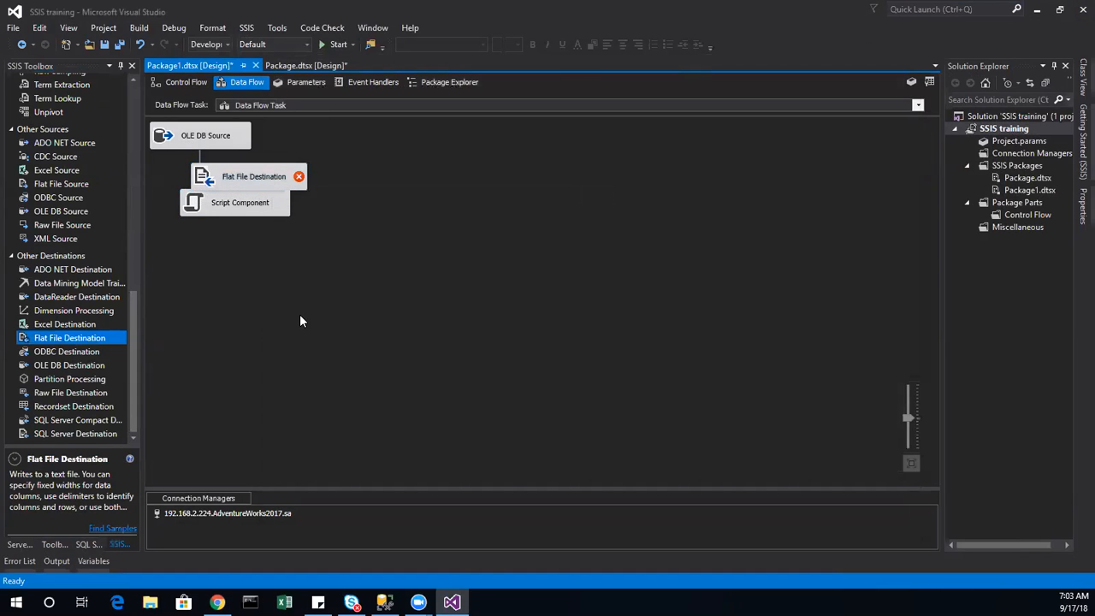
# Delete the Flat File Destination that overlaps the Script Component in the data flow
pyautogui.rightClick(203, 182)
pyautogui.click(253, 336)
pyautogui.click(66, 341)
pyautogui.moveTo(67, 341); pyautogui.dragTo(212, 196)
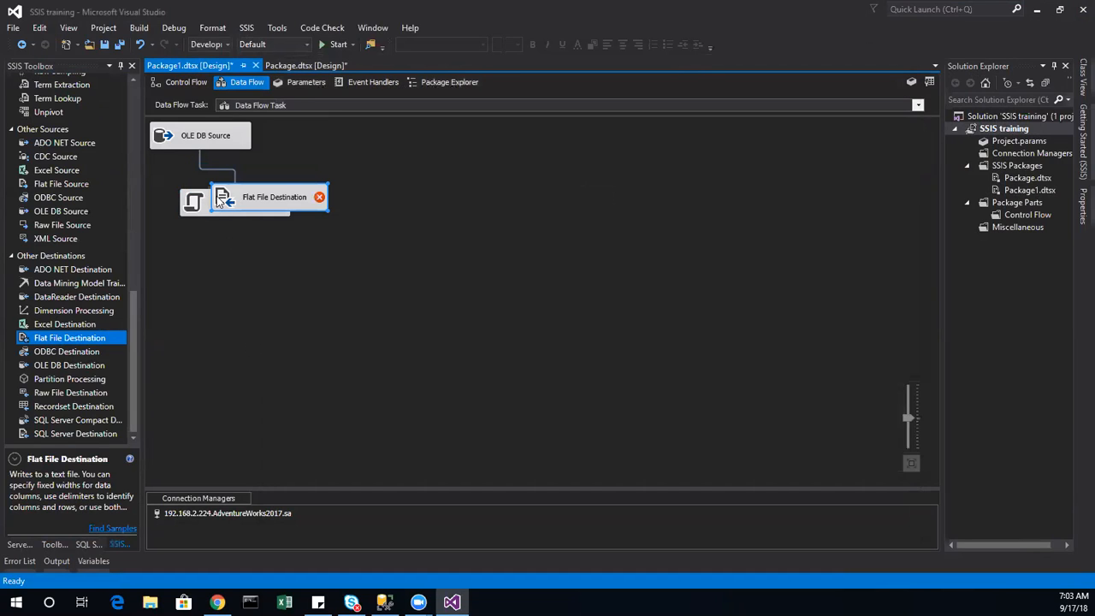
pyautogui.moveTo(233, 194)
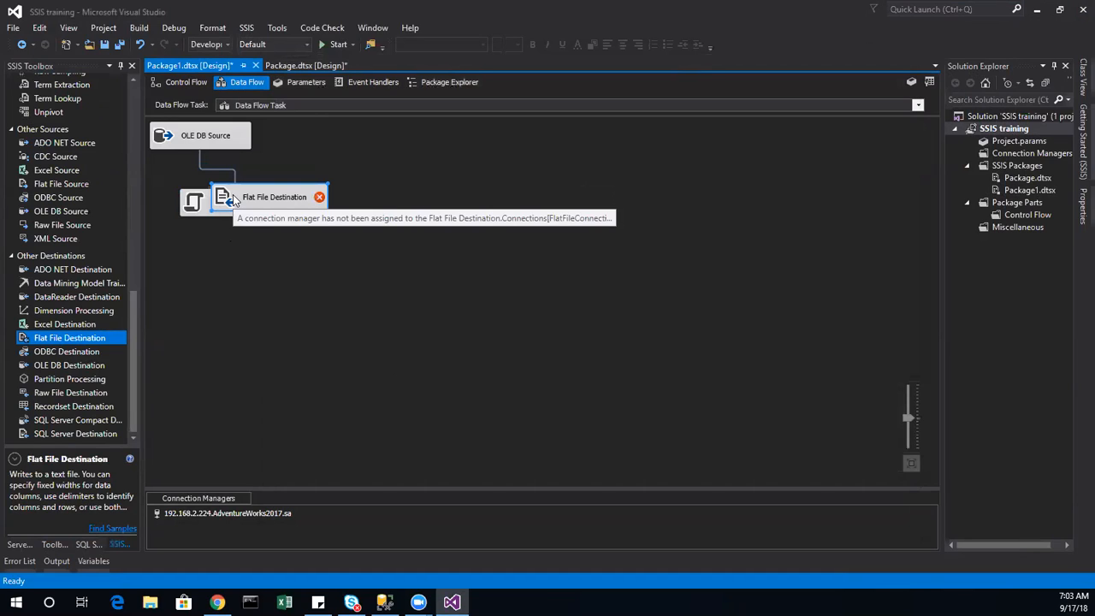
pyautogui.press('Delete')
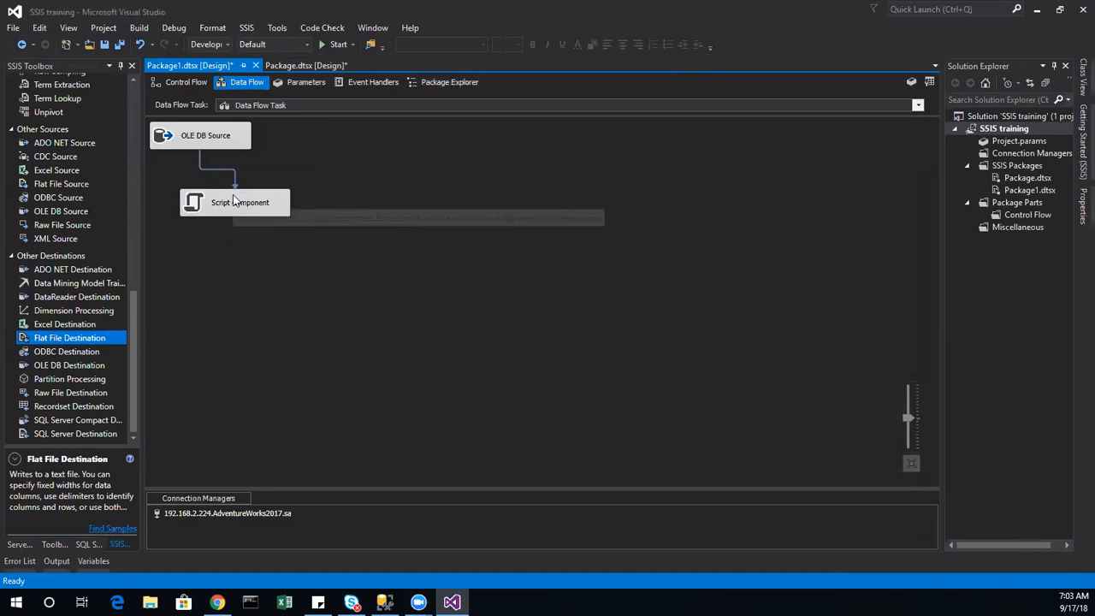
pyautogui.click(197, 141)
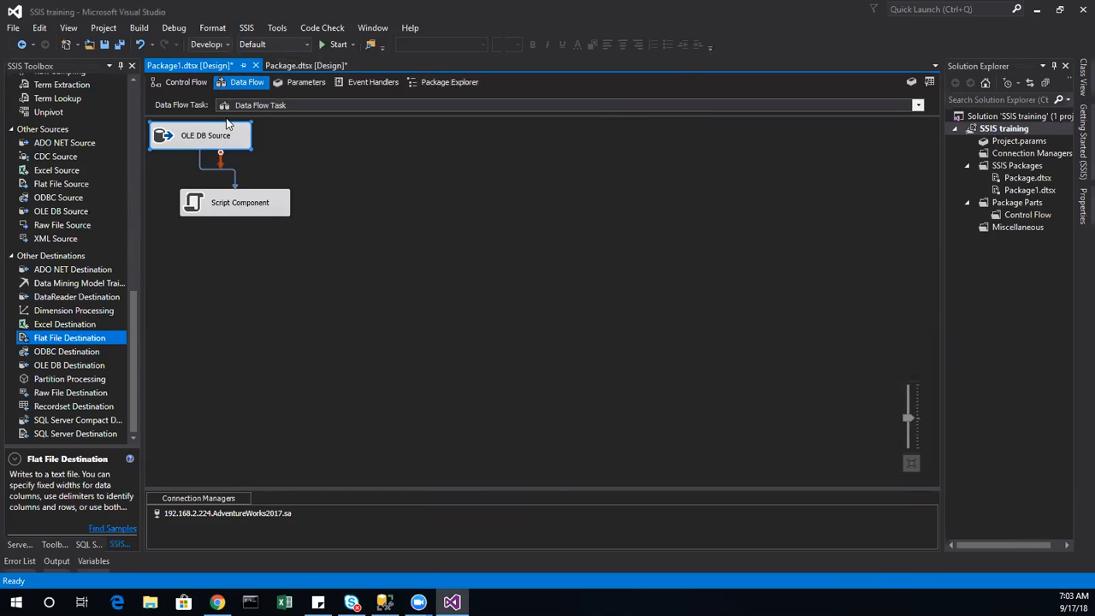
pyautogui.moveTo(220, 157); pyautogui.dragTo(333, 167)
pyautogui.click(163, 145)
pyautogui.rightClick(345, 215)
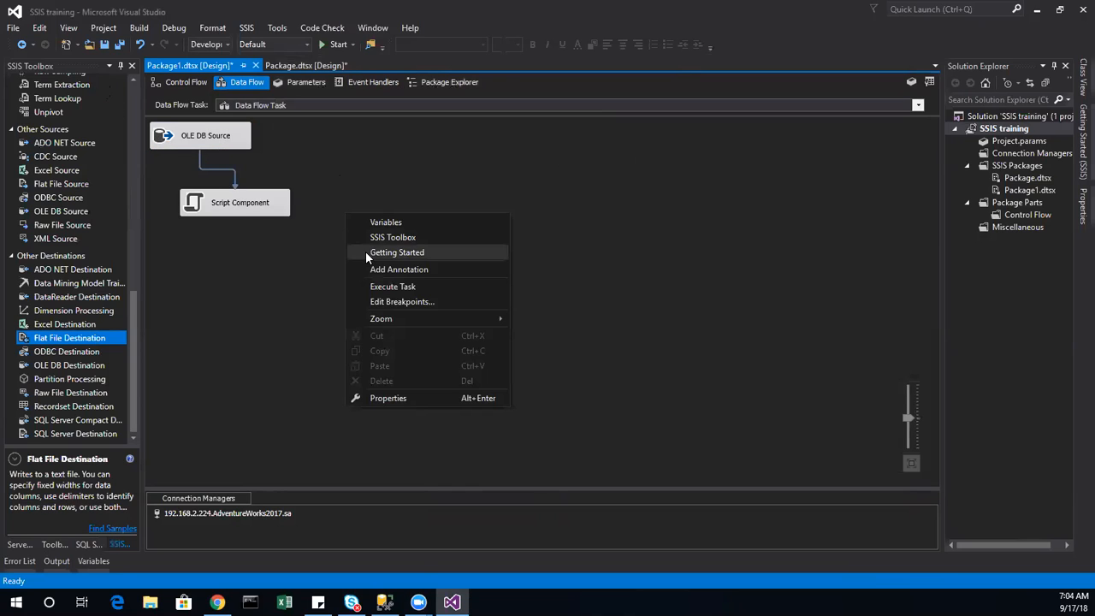
pyautogui.click(146, 126)
pyautogui.click(195, 145)
pyautogui.scroll(15, 69, 100)
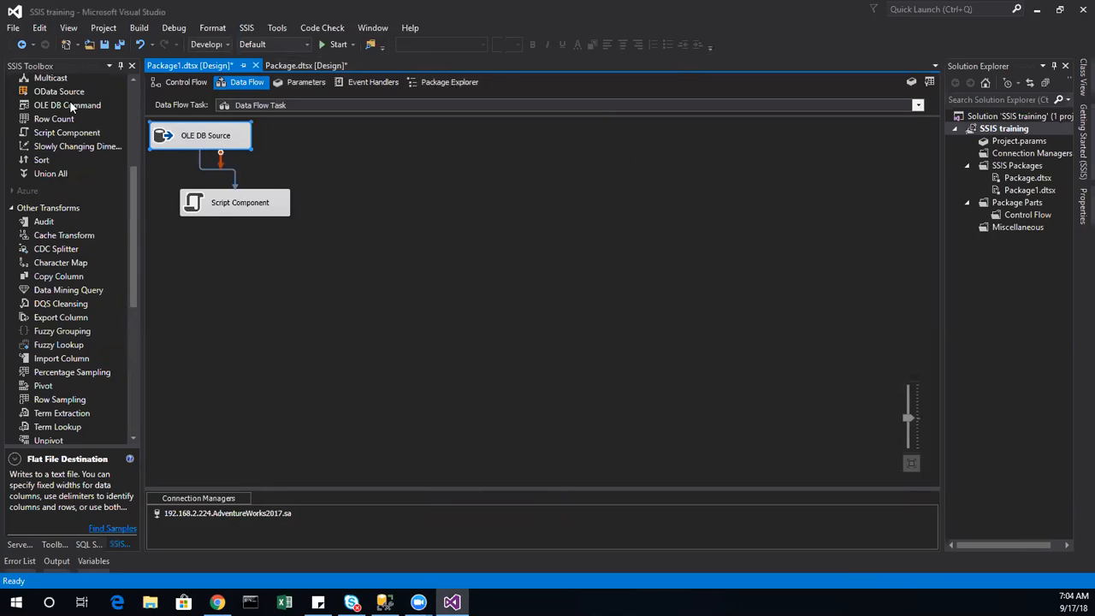
pyautogui.moveTo(58, 95); pyautogui.dragTo(479, 184)
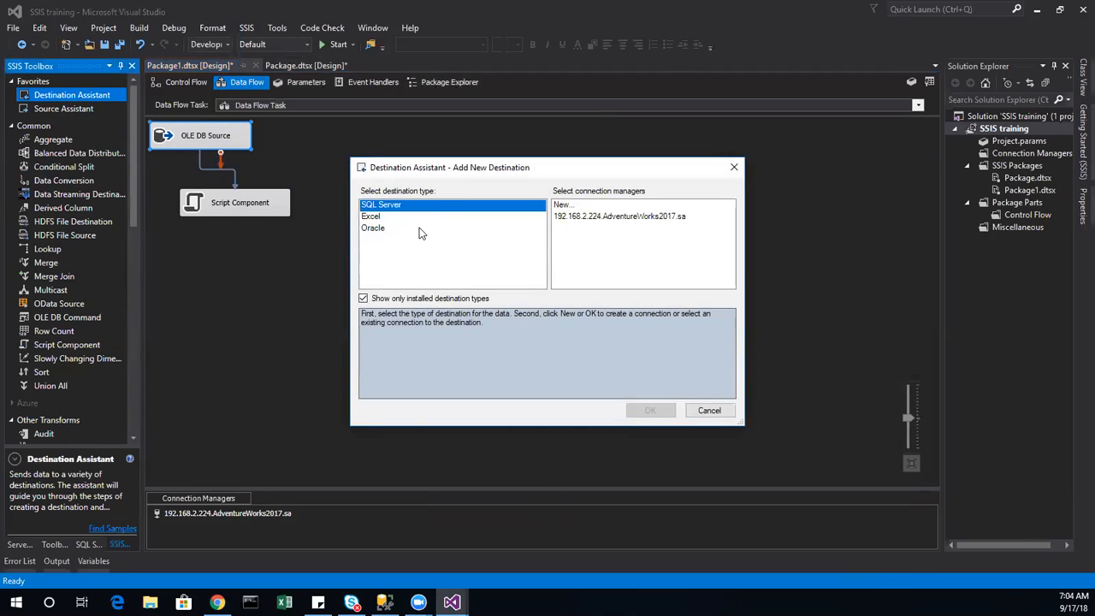
pyautogui.click(381, 216)
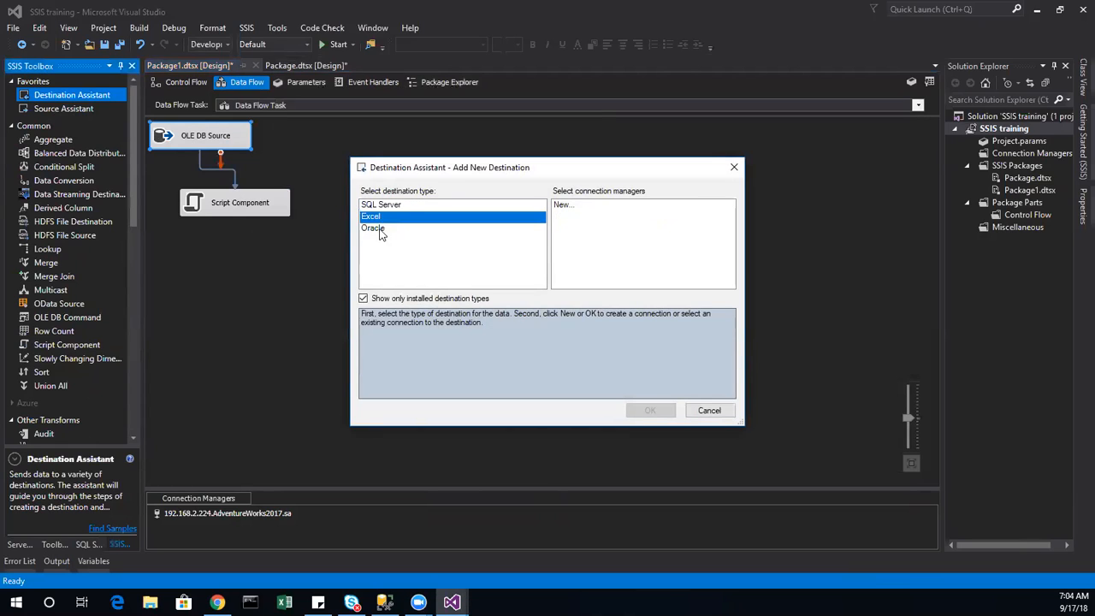
pyautogui.click(383, 229)
pyautogui.click(395, 206)
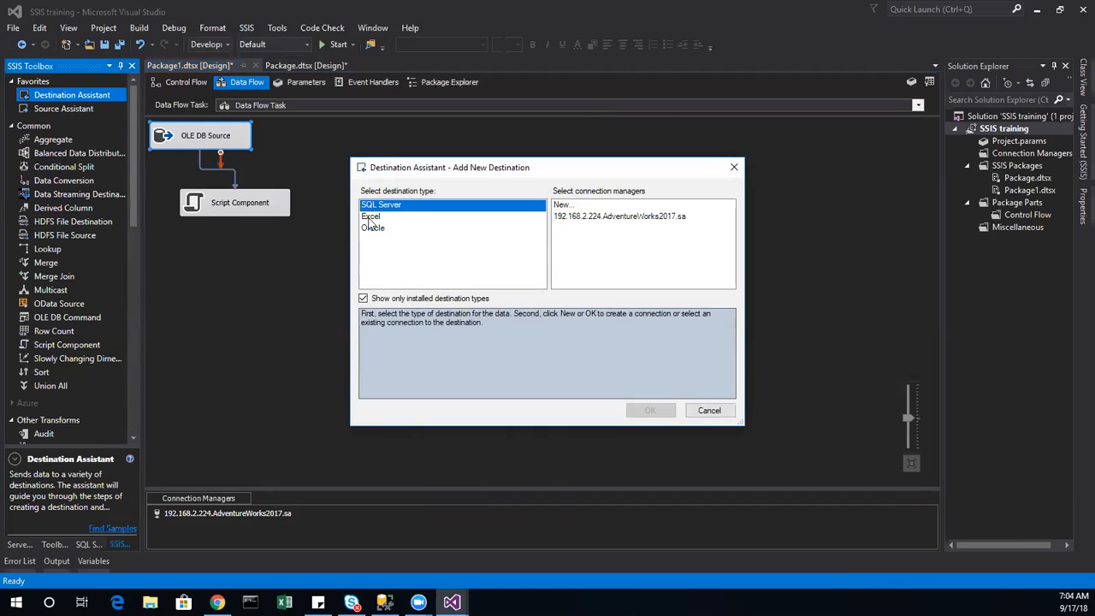
pyautogui.click(380, 218)
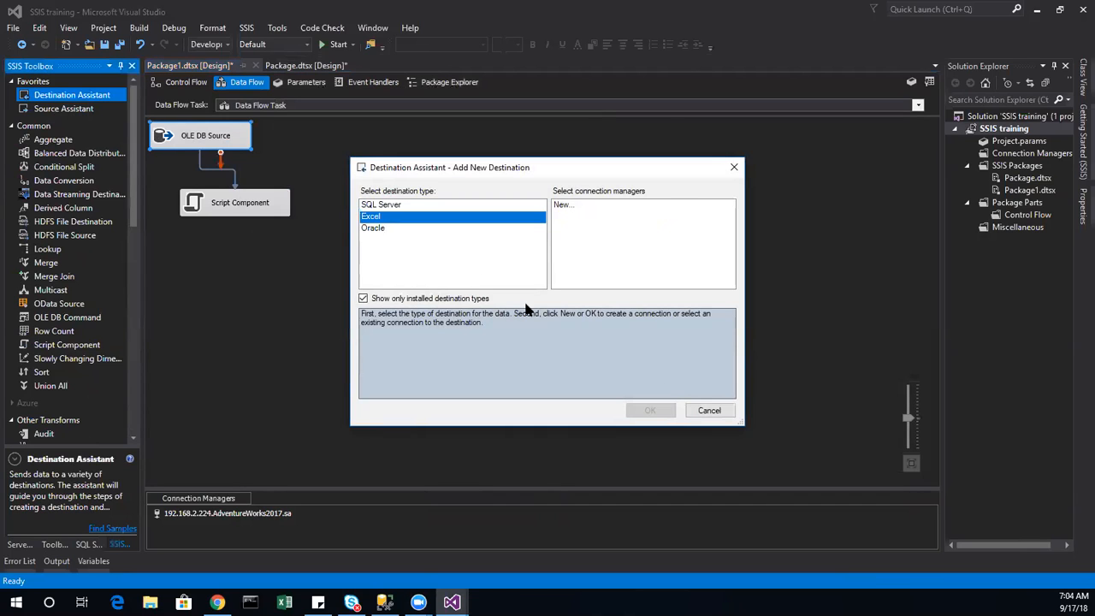
pyautogui.click(709, 410)
# Add a Flat File Destination to the data flow and connect the Script Component's output to it
pyautogui.scroll(-2, 25, 417)
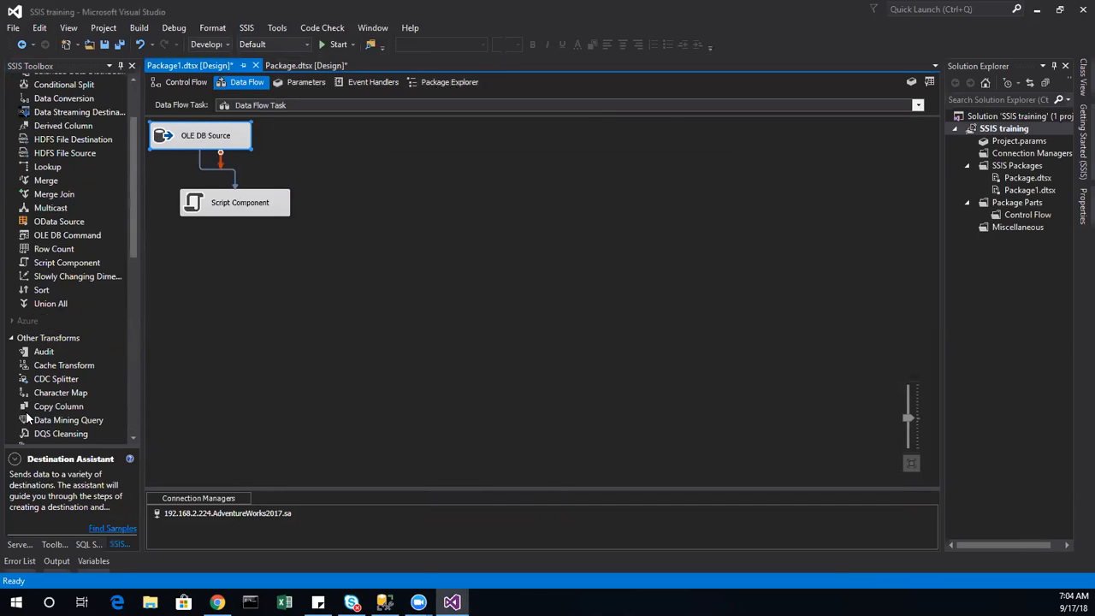
pyautogui.scroll(-10, 25, 417)
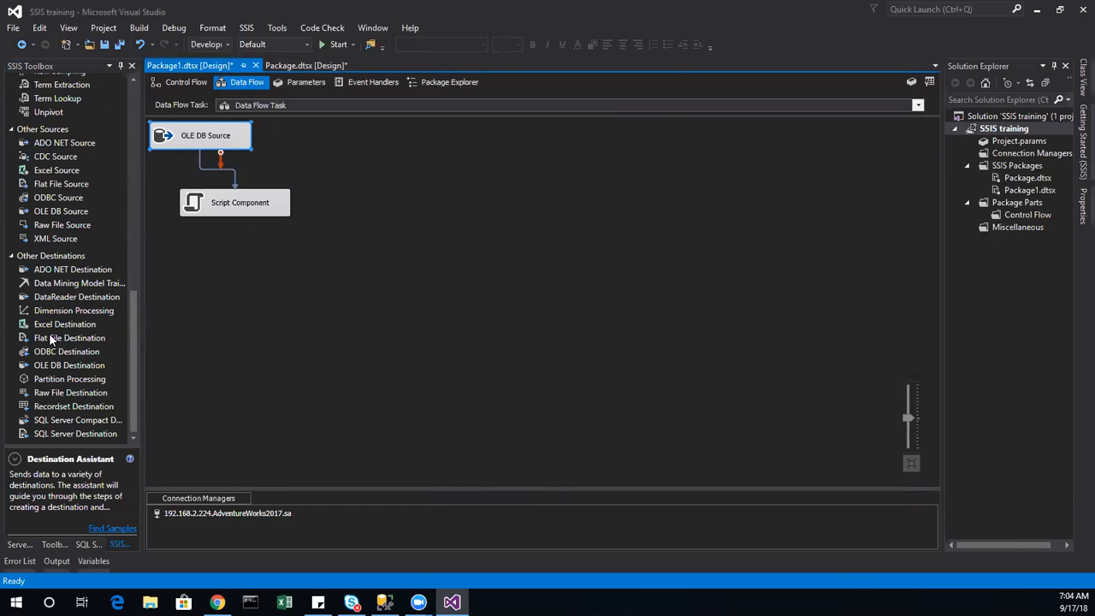
pyautogui.doubleClick(51, 338)
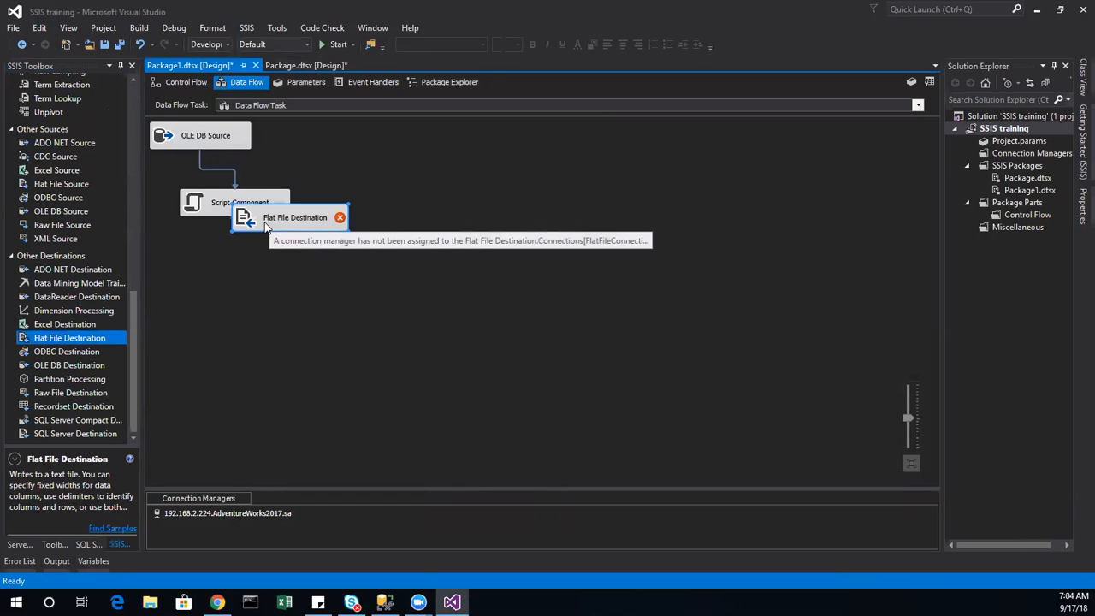
pyautogui.click(229, 211)
pyautogui.moveTo(243, 236); pyautogui.dragTo(319, 229)
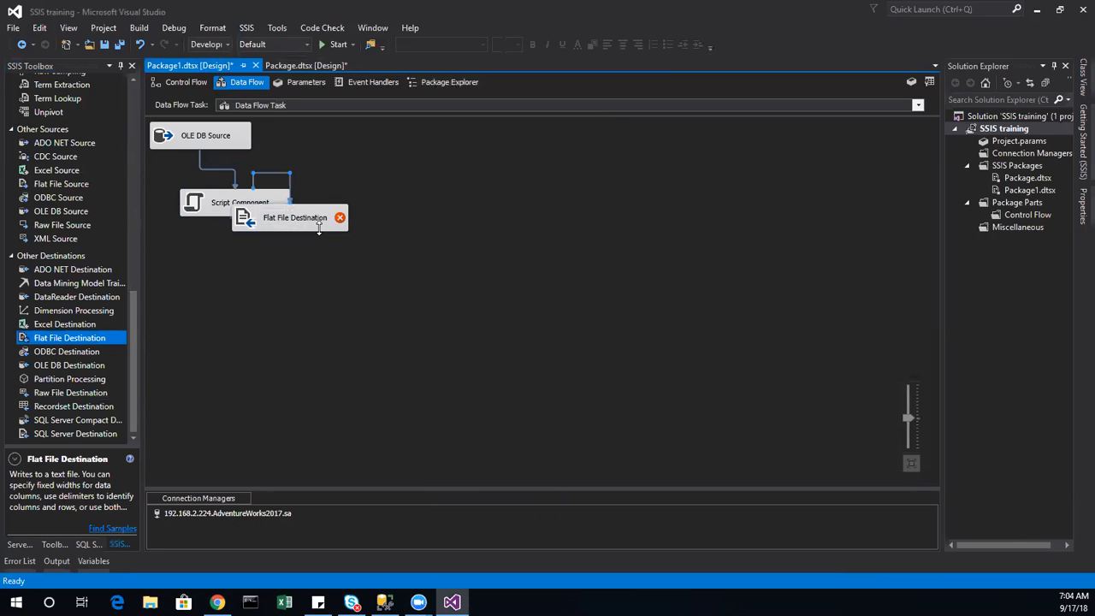
# Create a new delimited flat file connection for the Flat File Destination, using the file name scriptcomponent in the SSIS training folder
pyautogui.doubleClick(282, 224)
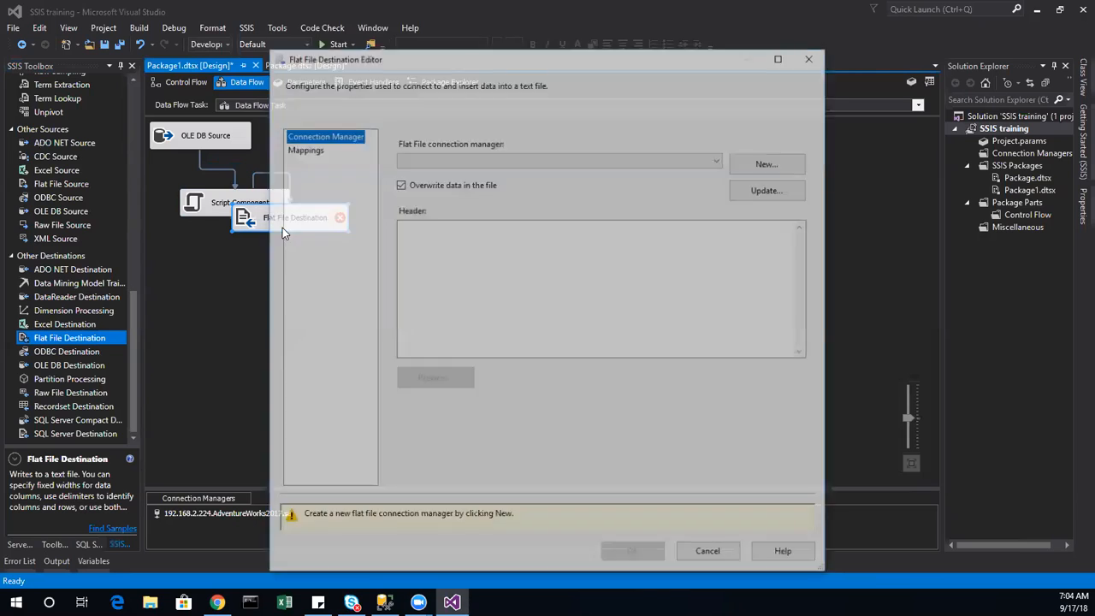
pyautogui.click(796, 161)
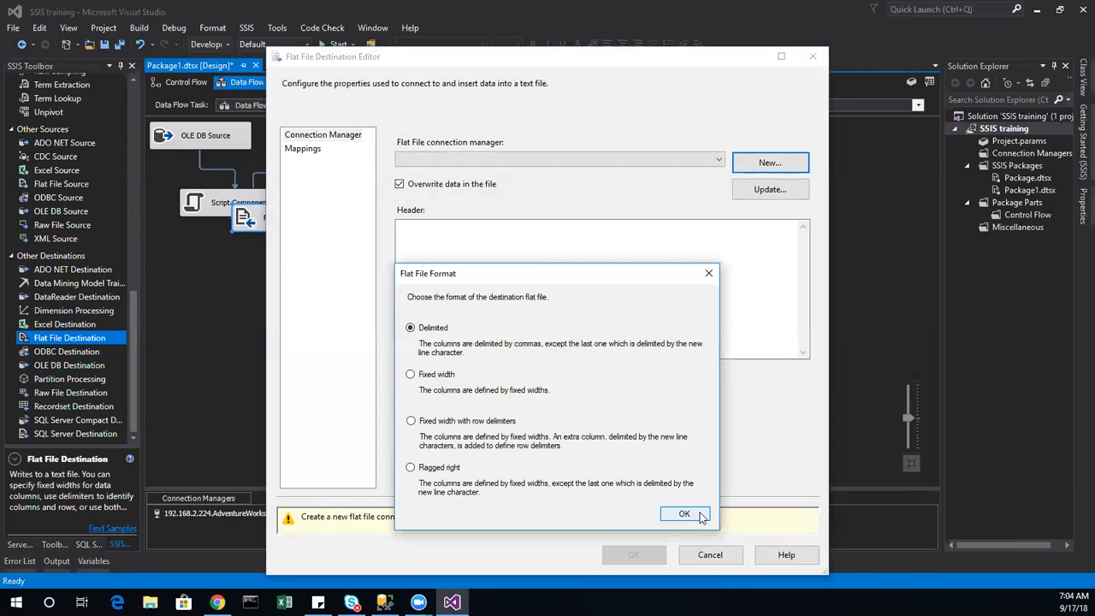
pyautogui.click(697, 519)
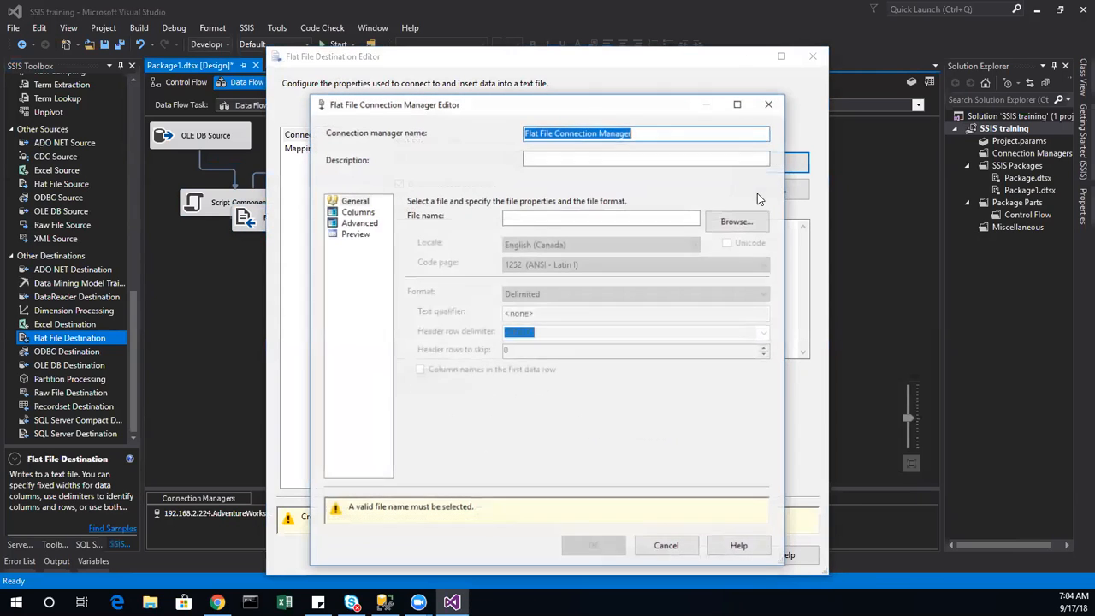
pyautogui.click(718, 222)
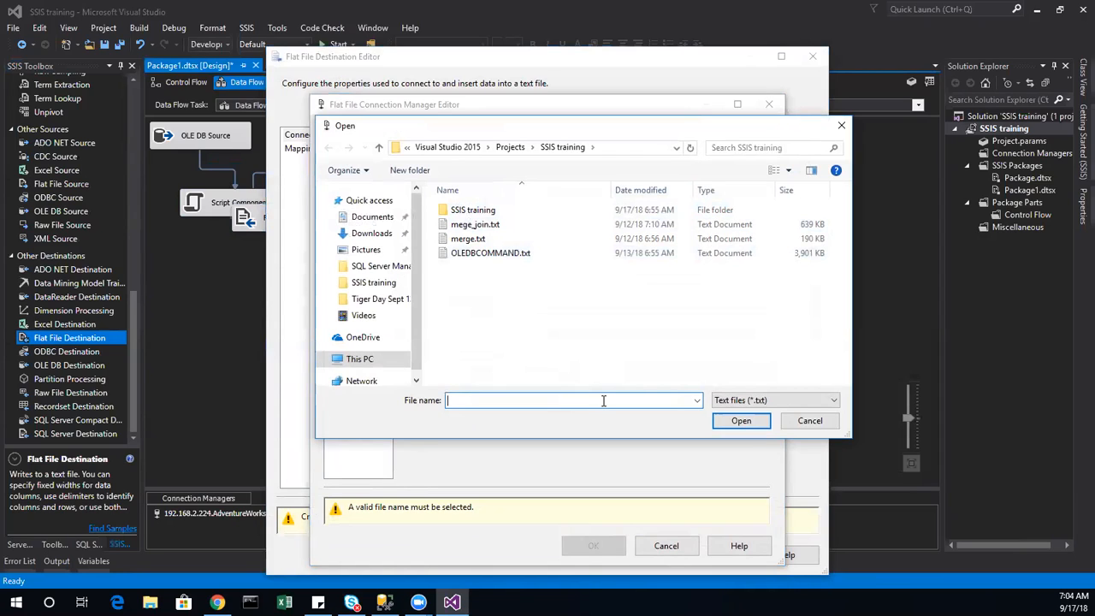
pyautogui.write('scriptcommponent')
pyautogui.press('Return')
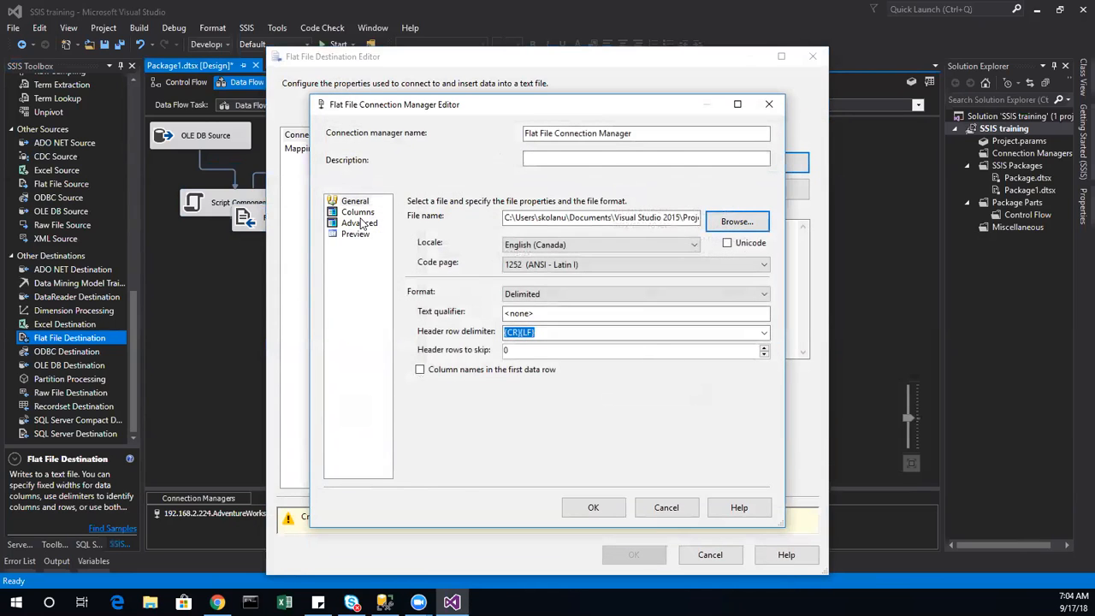
# Enable column names in the first data row, accept the connection, and confirm the destination's column mappings
pyautogui.click(432, 368)
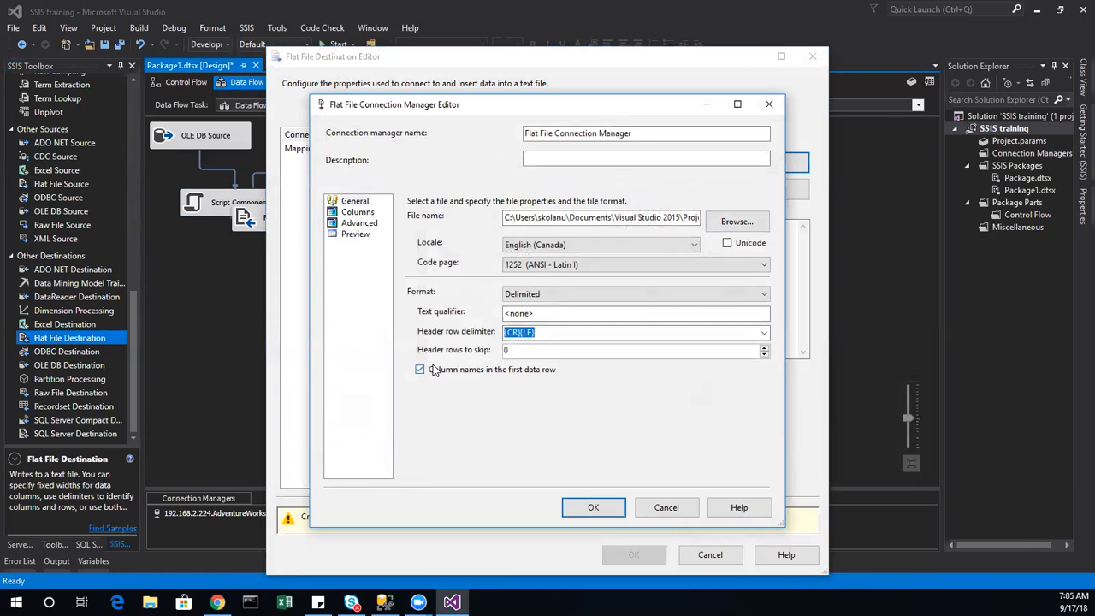
pyautogui.click(369, 213)
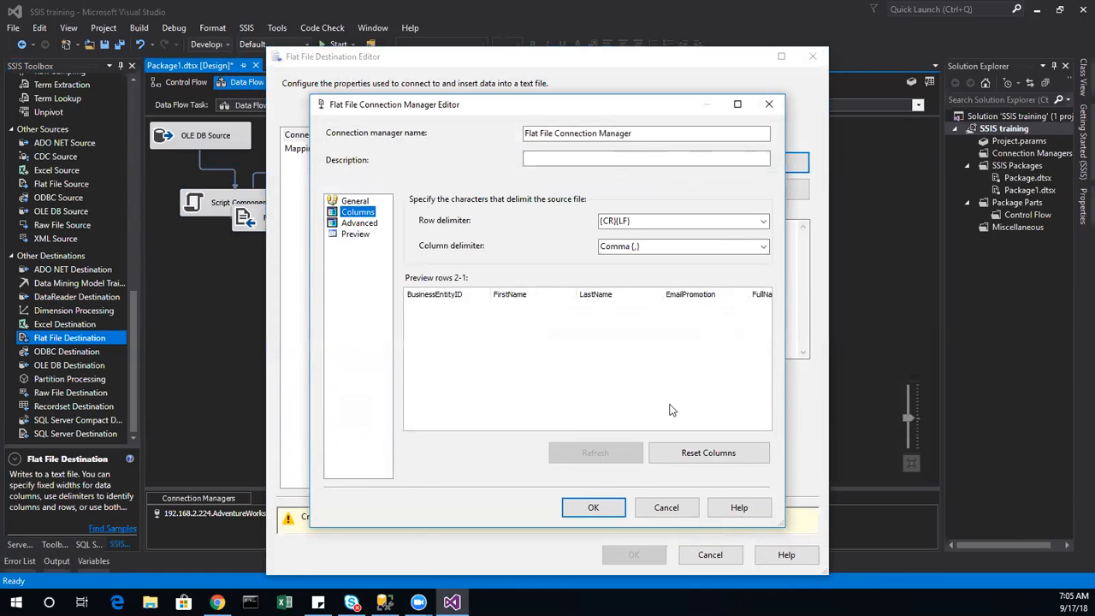
pyautogui.click(606, 508)
pyautogui.click(308, 148)
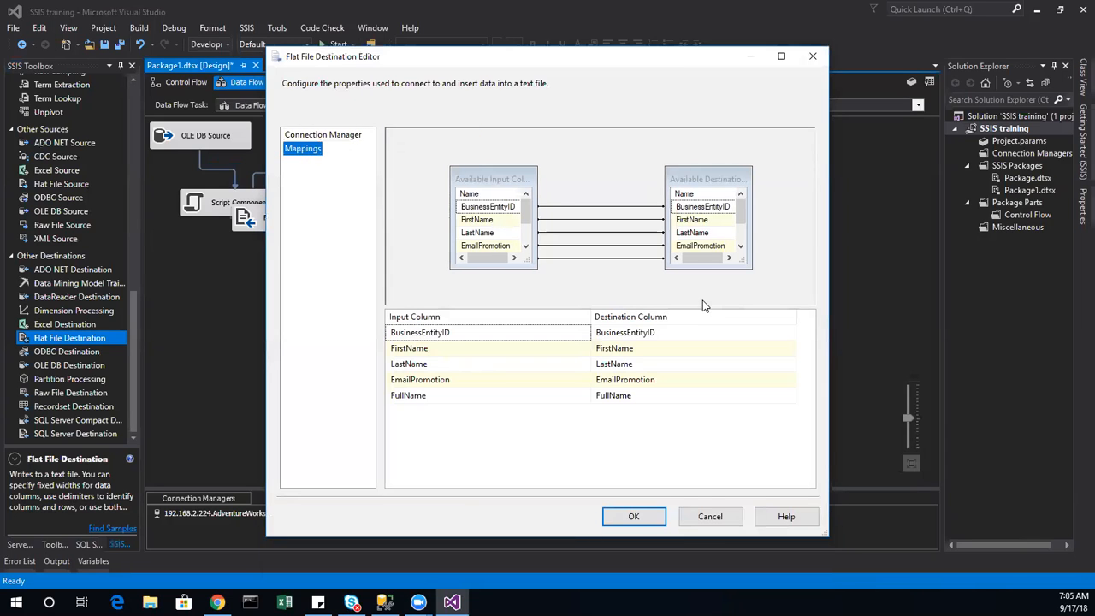
pyautogui.click(628, 516)
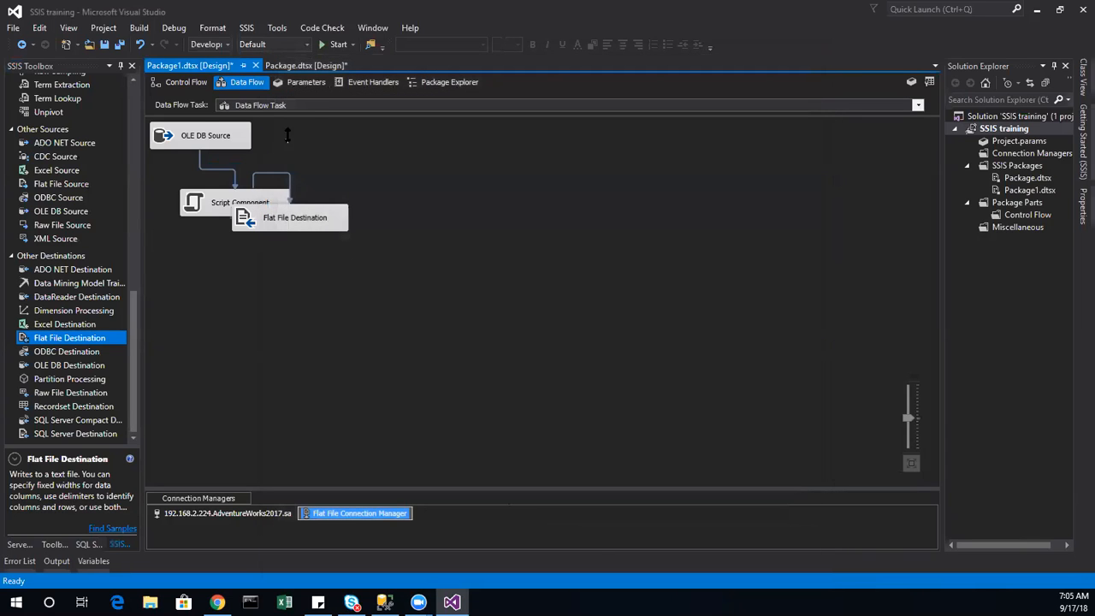
# Execute the Data Flow Task from the package's control flow
pyautogui.click(192, 83)
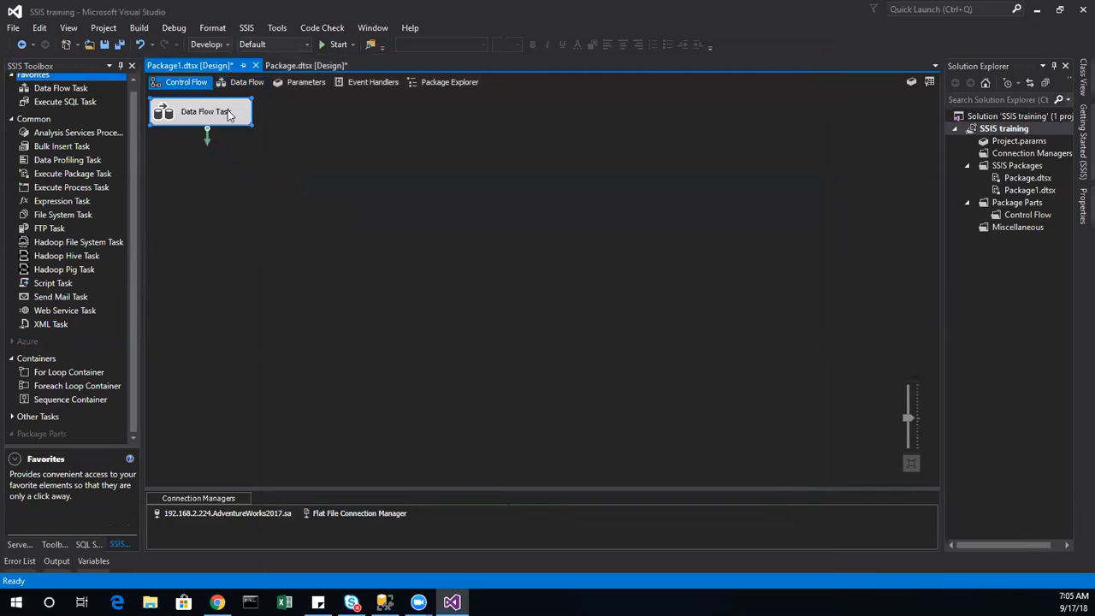
pyautogui.rightClick(233, 110)
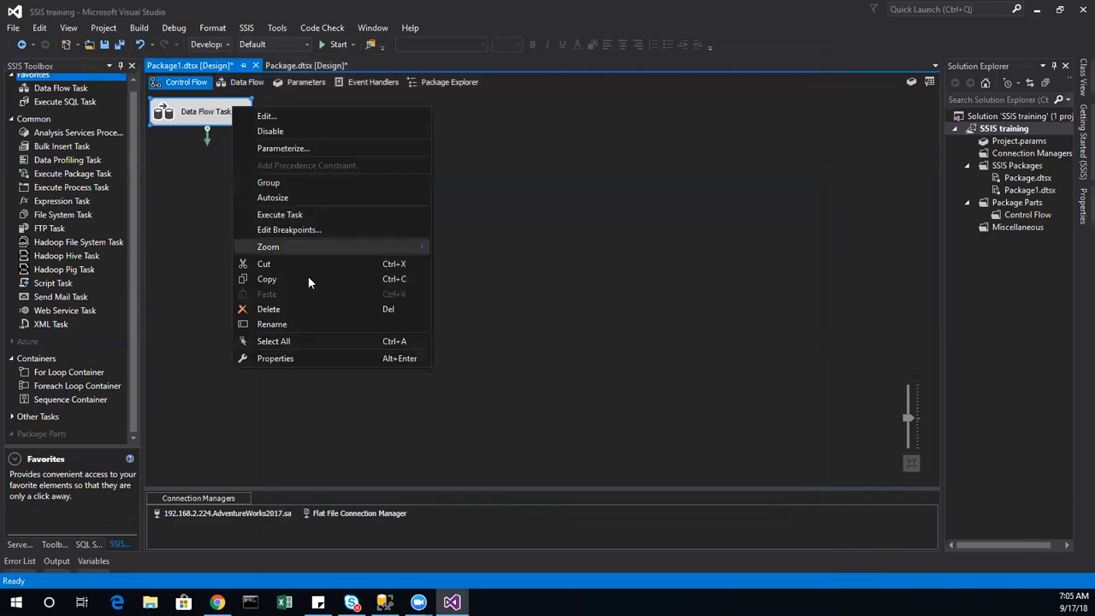
pyautogui.click(294, 214)
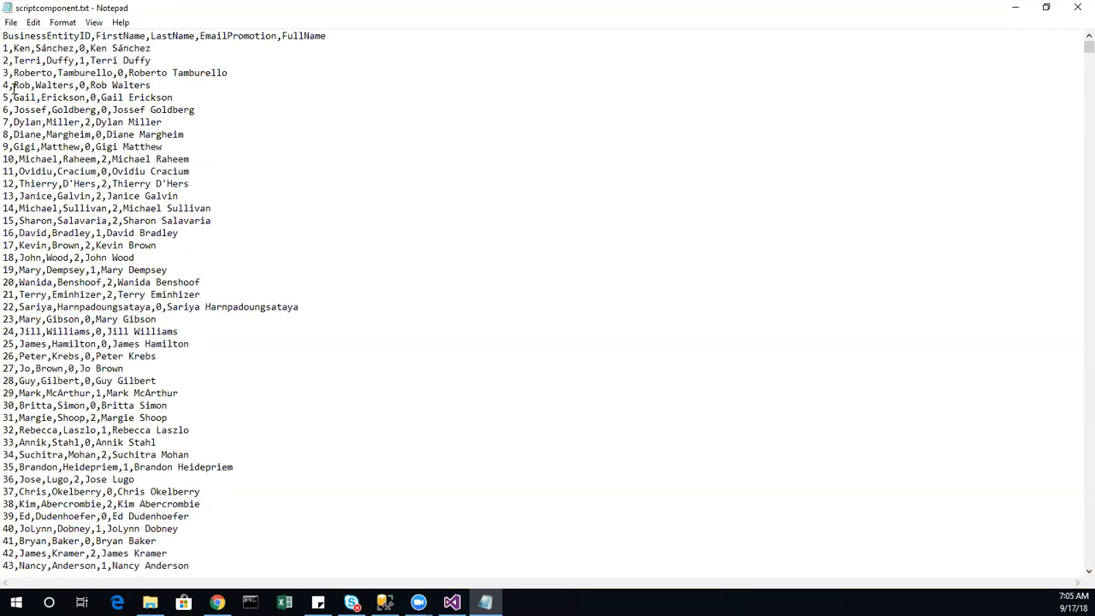
# Examine the FullName column in the output file scriptcomponent.txt and close the file
pyautogui.scroll(-2, 142, 67)
pyautogui.scroll(2, 140, 94)
pyautogui.doubleClick(291, 35)
pyautogui.moveTo(91, 48); pyautogui.dragTo(155, 48)
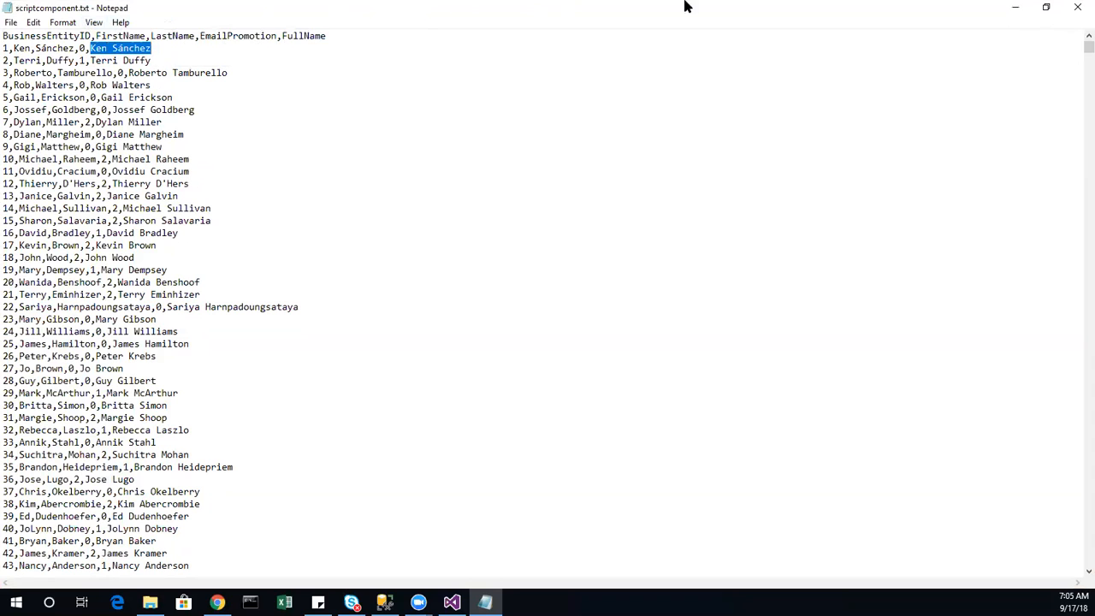
pyautogui.click(1075, 9)
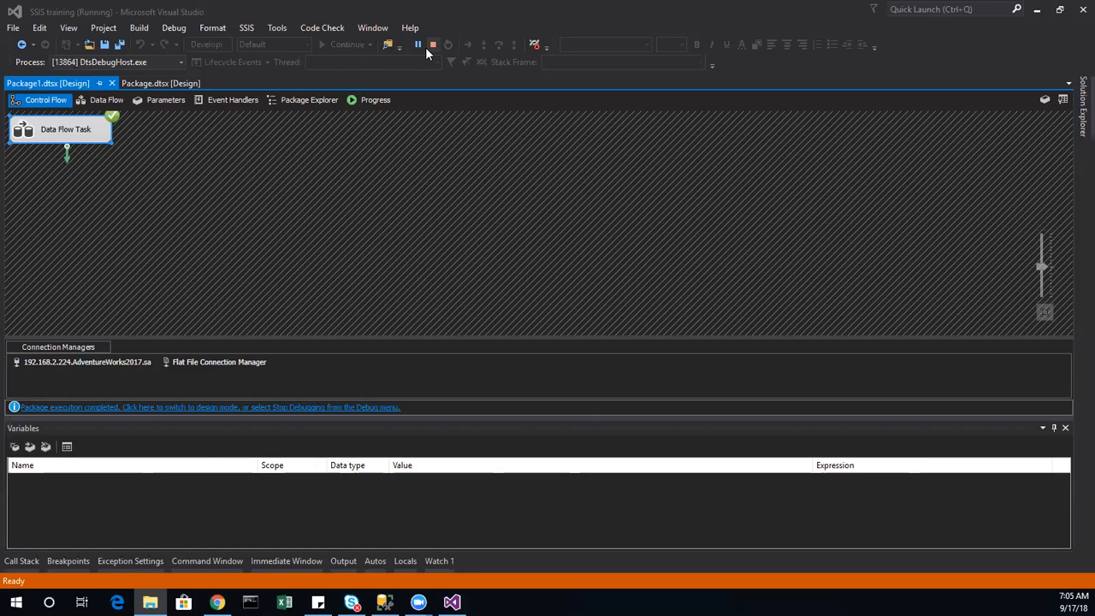
# Stop debugging and add a second Data Flow Task beside the existing one in the control flow
pyautogui.click(432, 45)
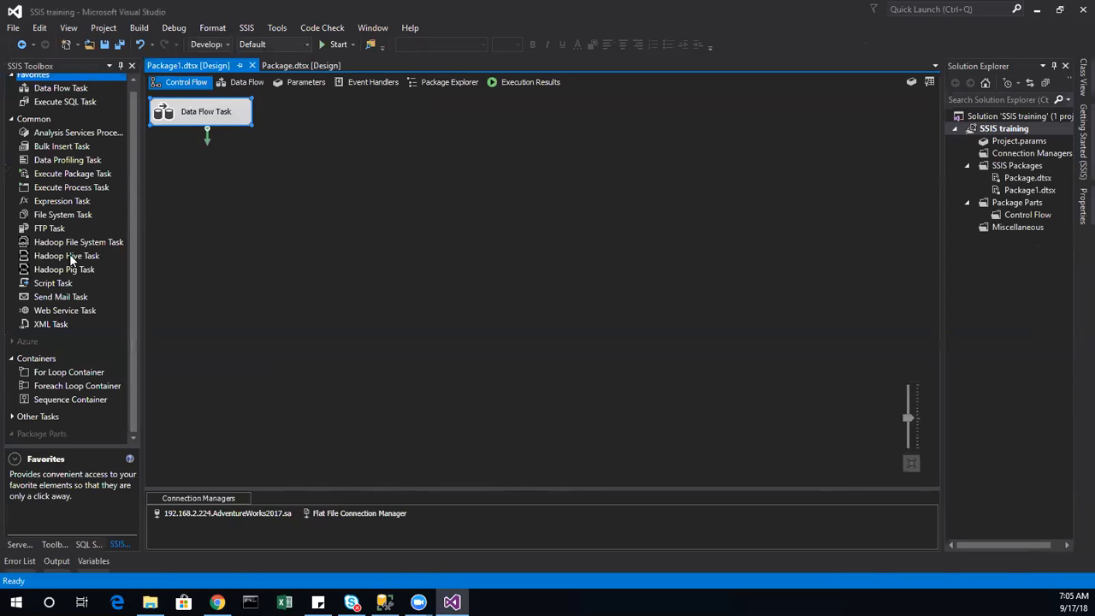
pyautogui.doubleClick(74, 90)
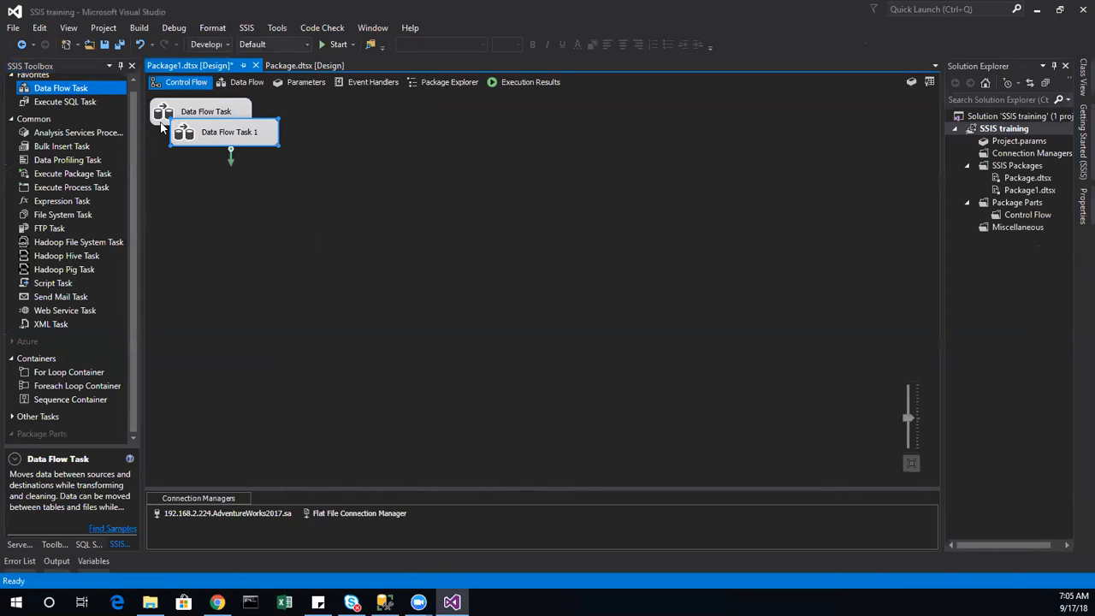
pyautogui.moveTo(203, 135); pyautogui.dragTo(343, 128)
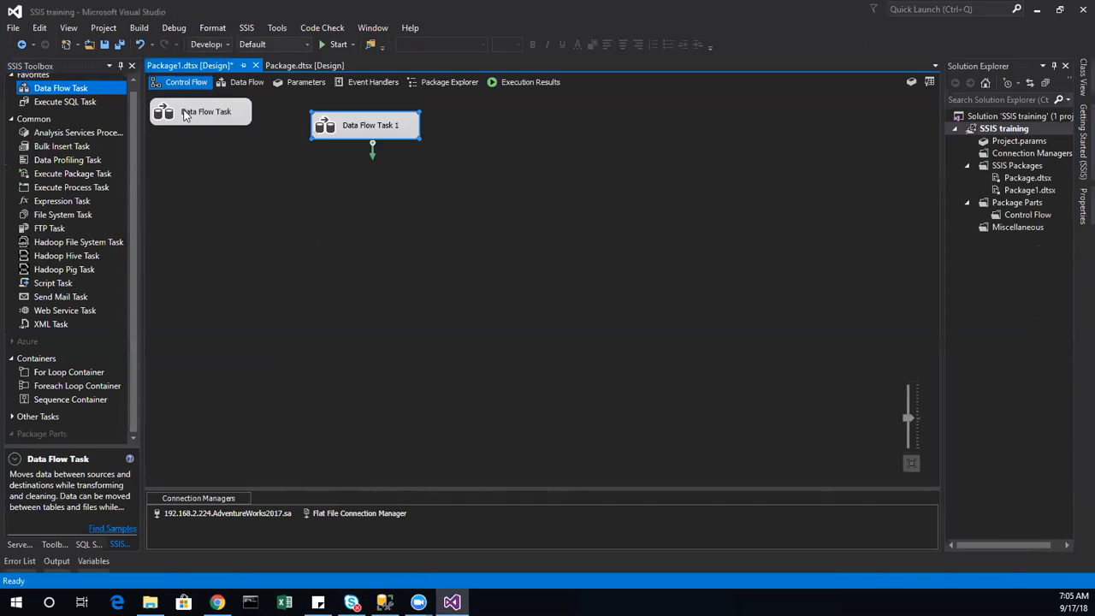
# Rename the original Data Flow Task as "Script component as trans"
pyautogui.rightClick(184, 116)
pyautogui.click(239, 326)
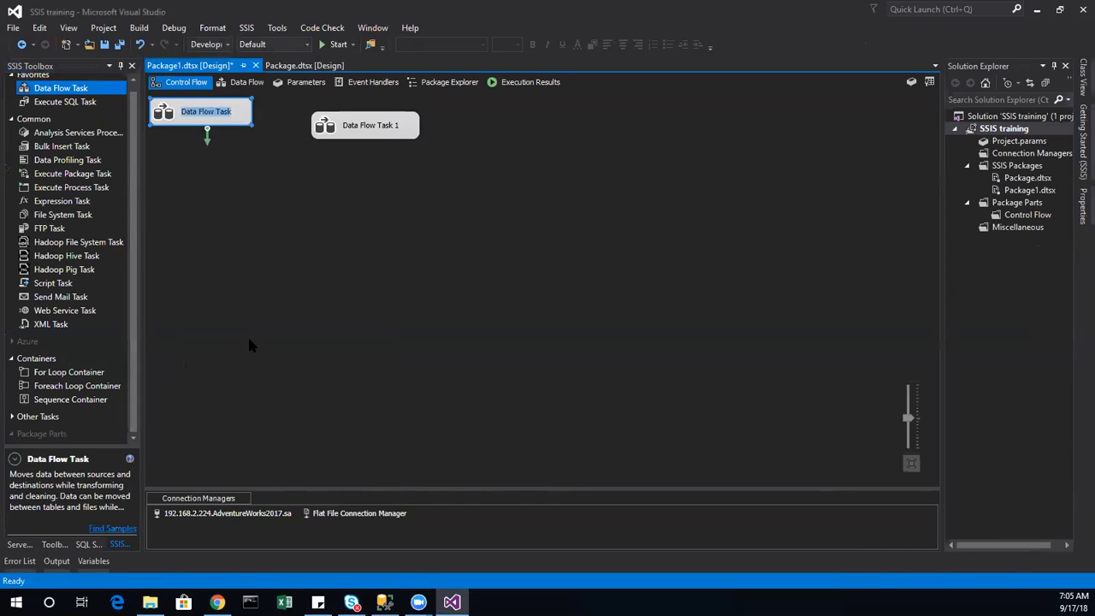
pyautogui.write('Script component as tran')
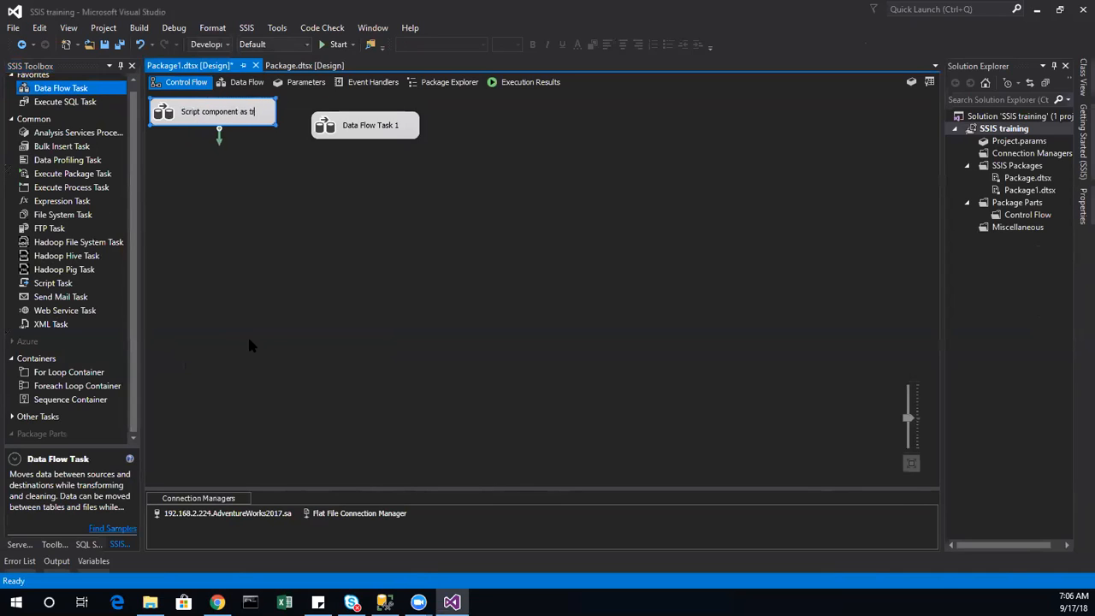
pyautogui.write('s')
pyautogui.click(279, 318)
# Rename the second Data Flow Task in the control flow as "script component as source"
pyautogui.rightClick(415, 135)
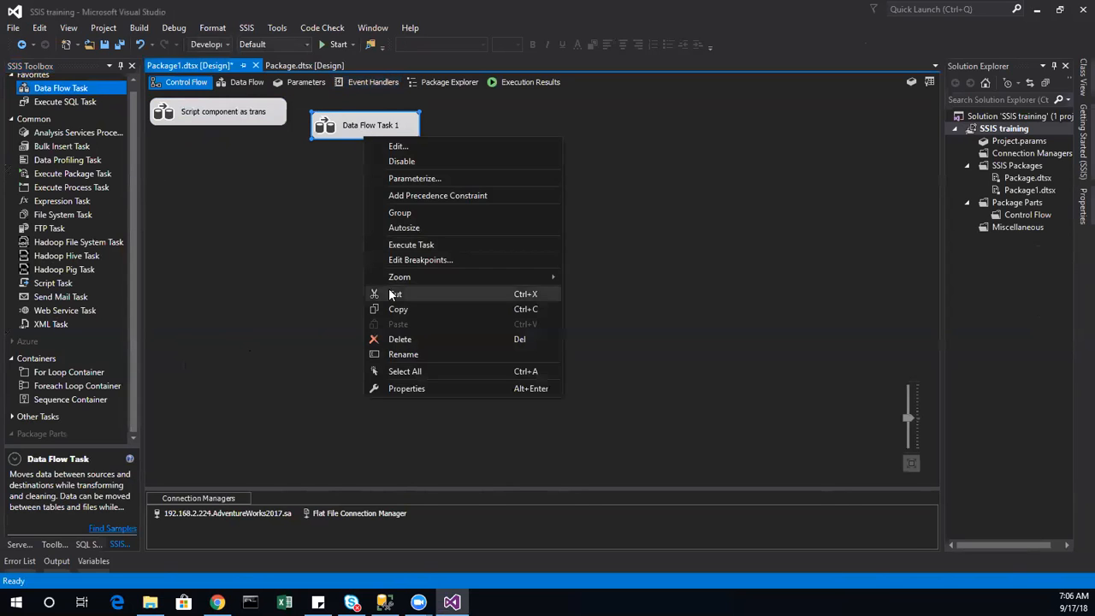
pyautogui.click(406, 356)
pyautogui.write('script')
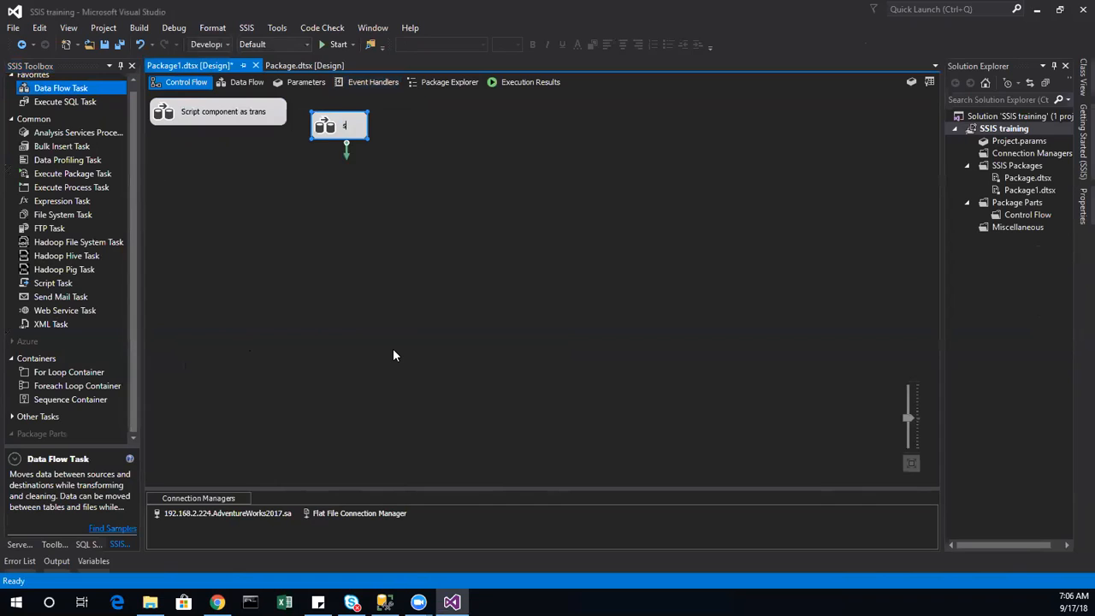
pyautogui.write(' co')
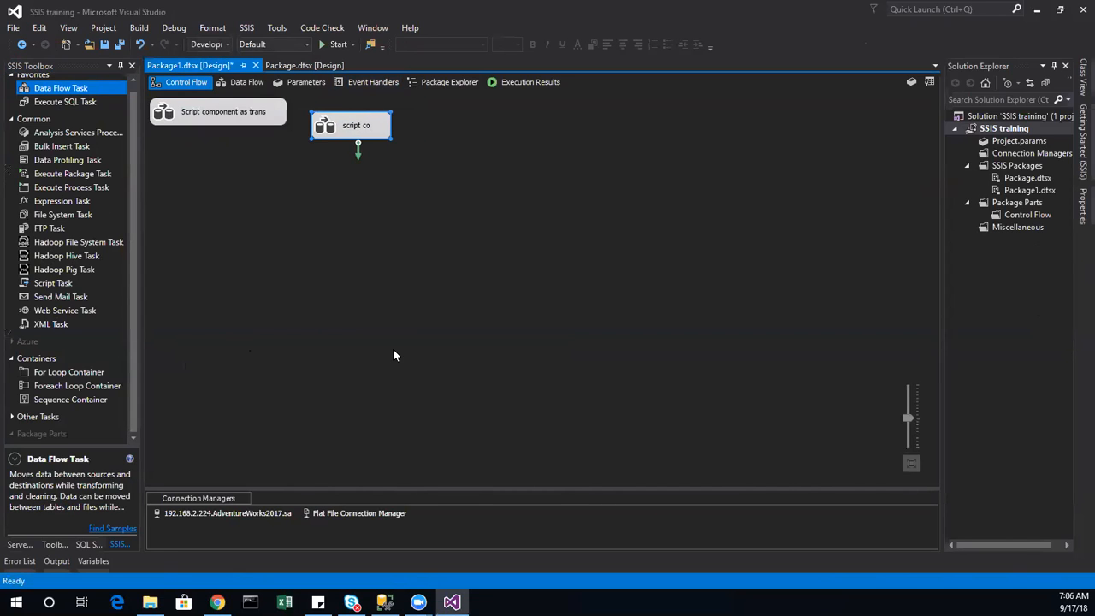
pyautogui.write('mp')
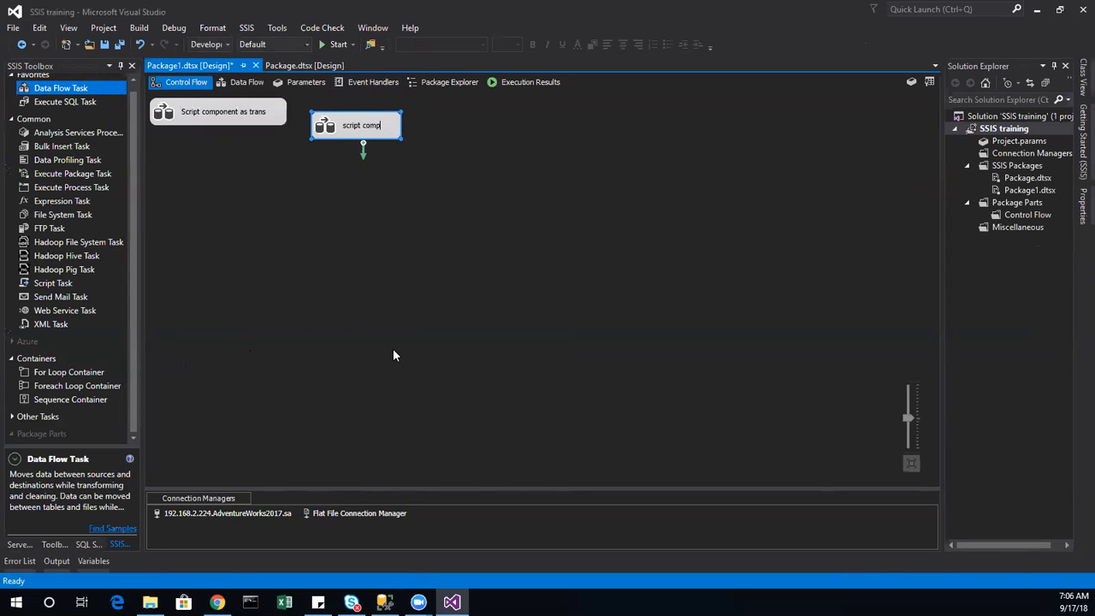
pyautogui.write('onent as sc')
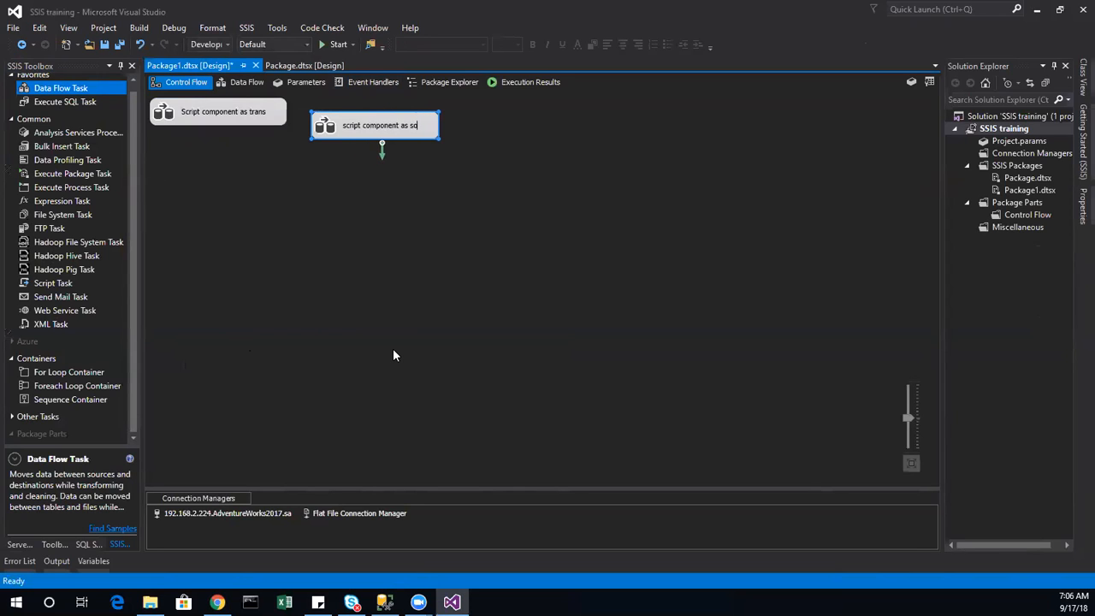
pyautogui.press('BackSpace')
pyautogui.write('ource')
pyautogui.press('Return')
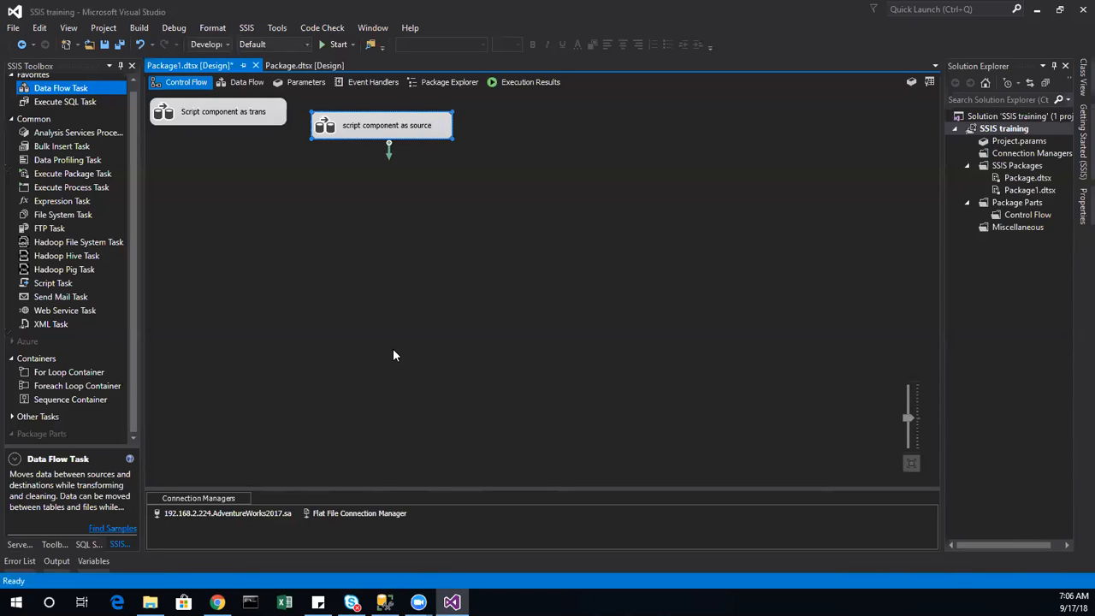
# Open the "script component as source" data flow and add a Script Component of type Source
pyautogui.doubleClick(336, 131)
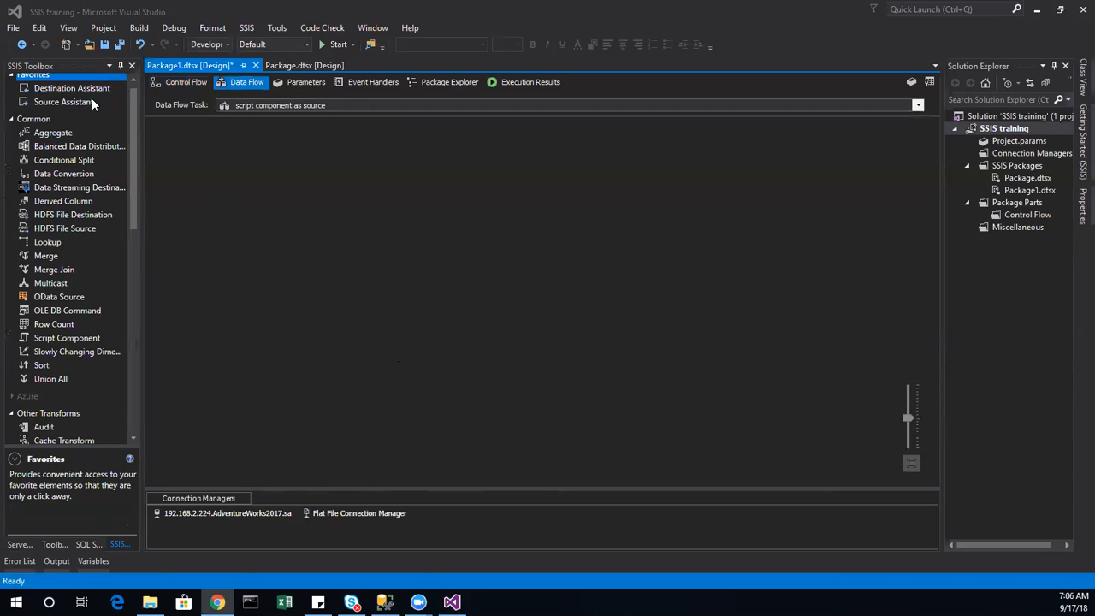
pyautogui.click(73, 337)
pyautogui.doubleClick(74, 338)
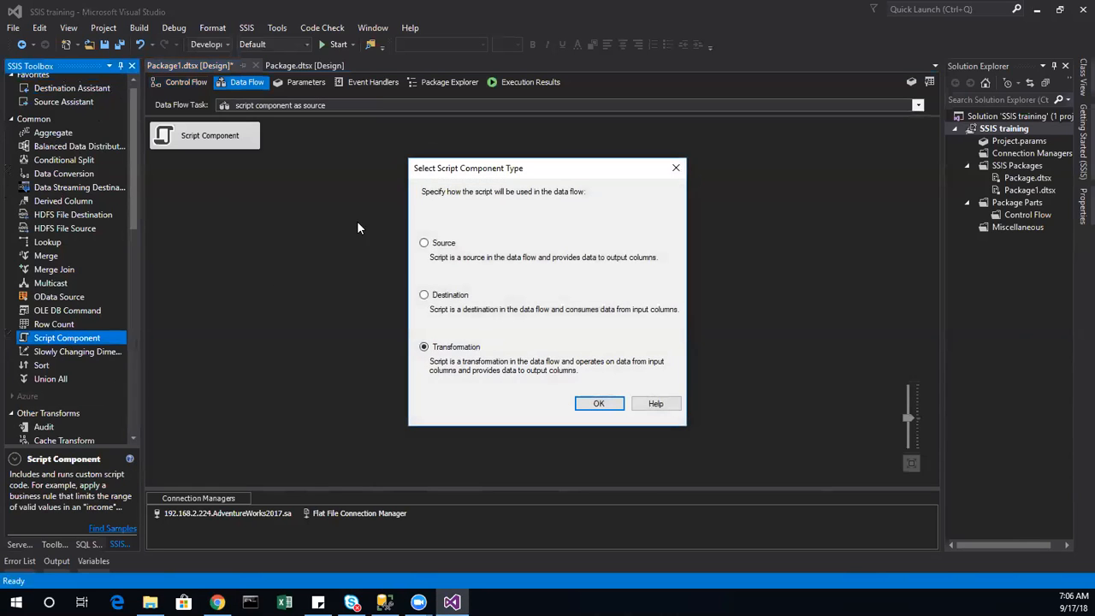
pyautogui.click(434, 247)
pyautogui.click(597, 406)
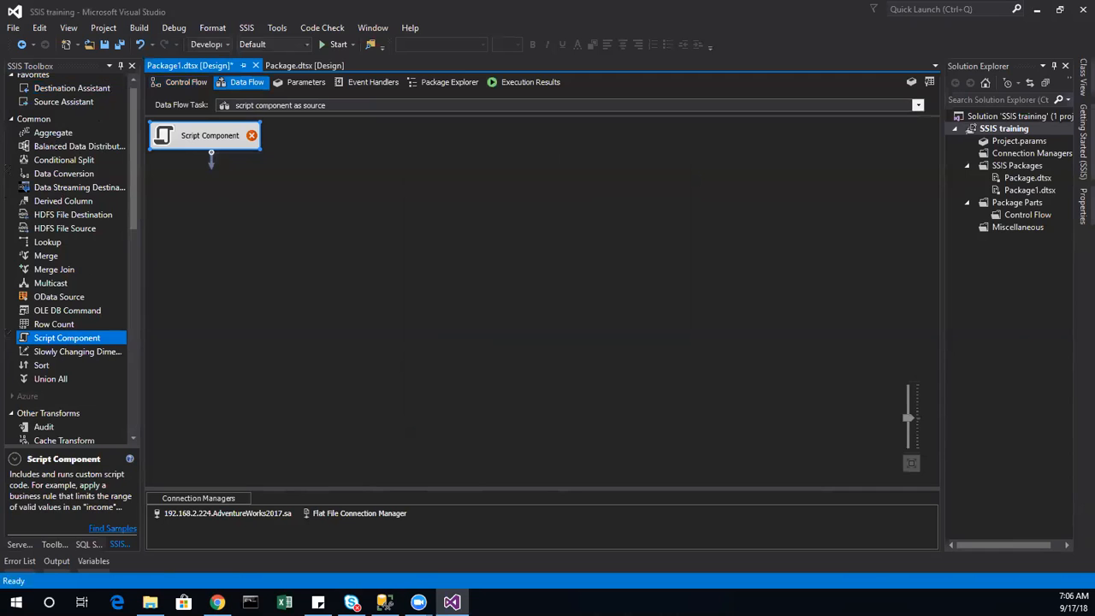
# Open the Script Component's inputs and outputs and add an output column named ID to Output 0
pyautogui.doubleClick(162, 135)
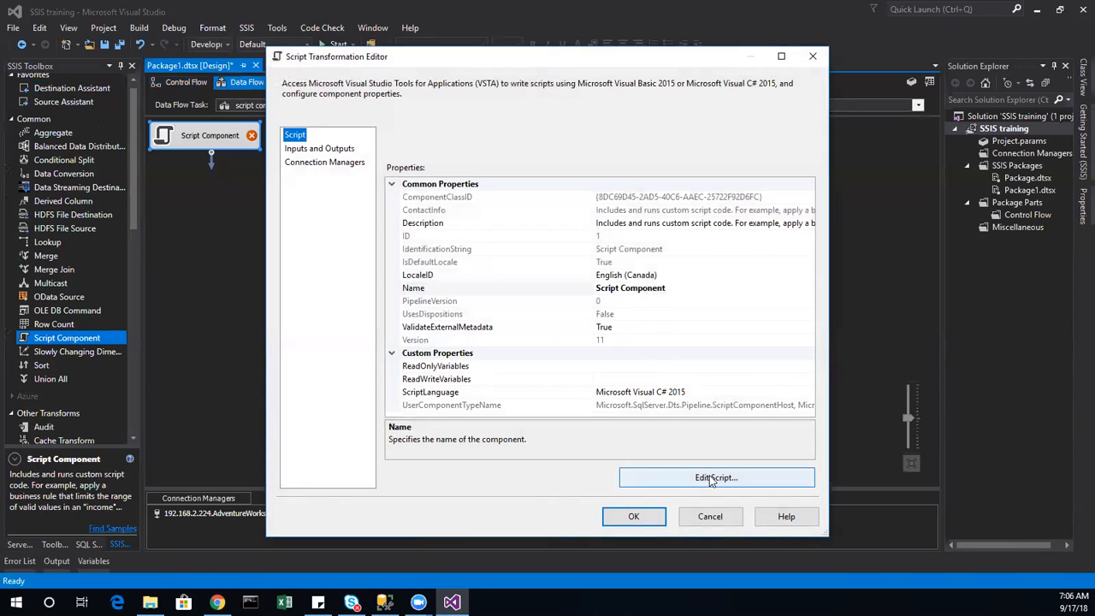
pyautogui.click(340, 148)
pyautogui.click(394, 184)
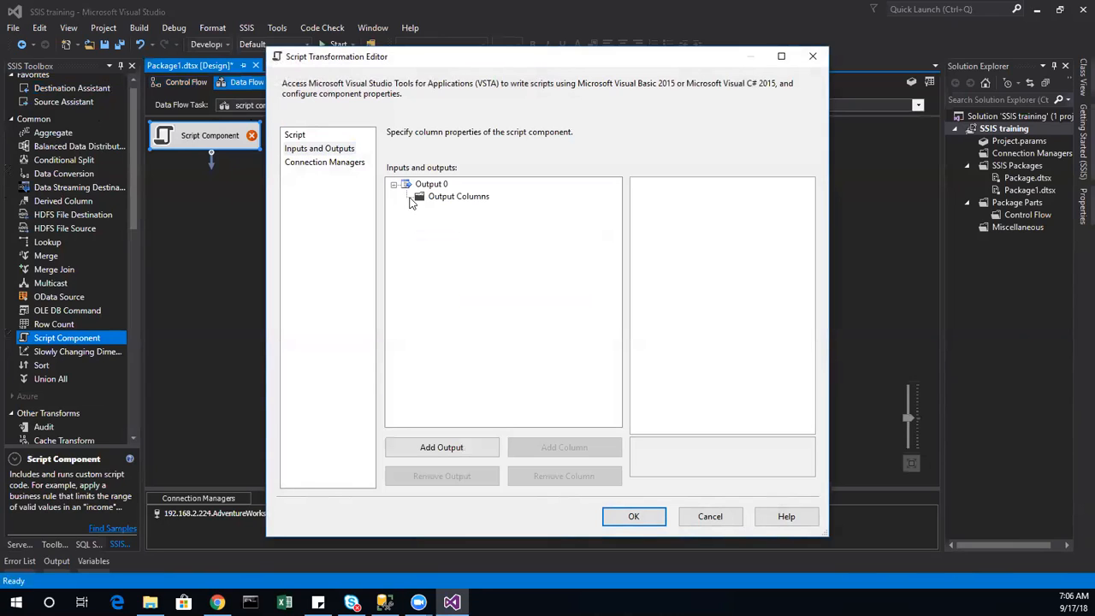
pyautogui.click(440, 197)
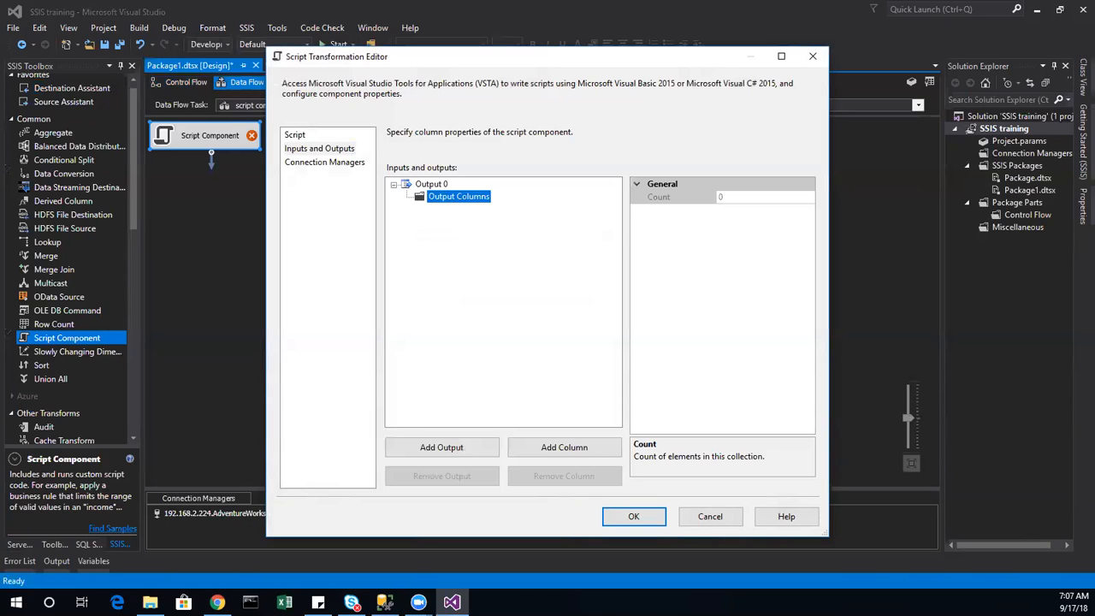
pyautogui.click(565, 447)
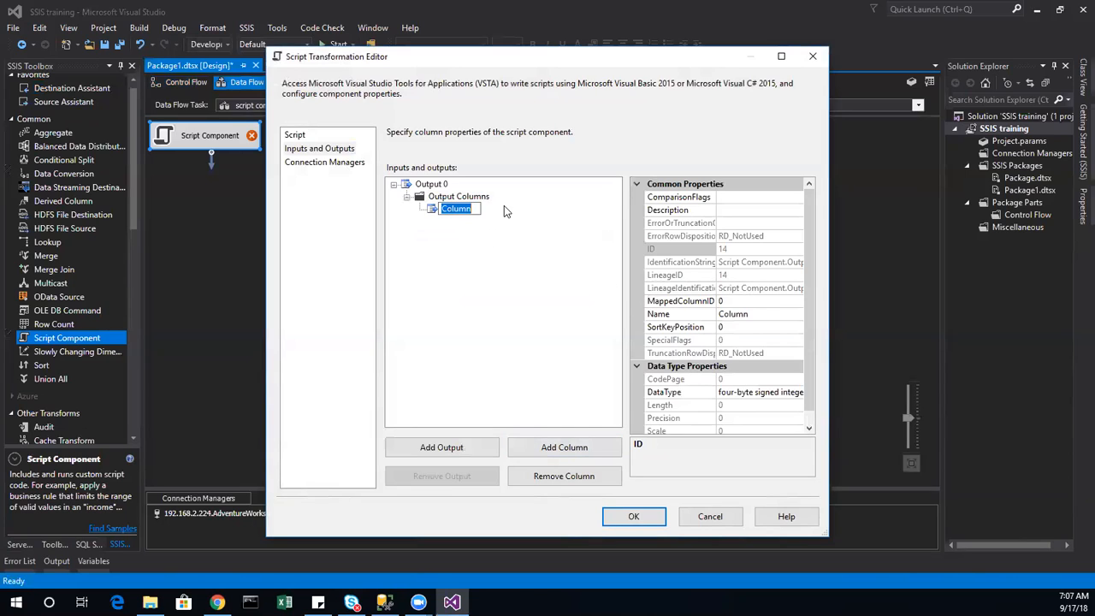
pyautogui.write('ID')
pyautogui.click(751, 328)
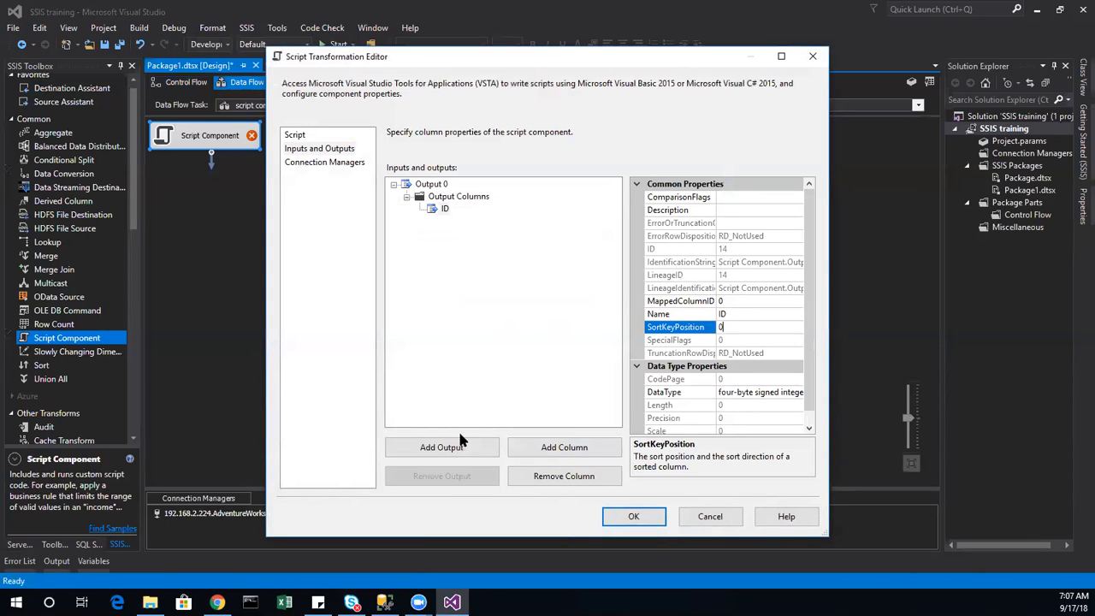
# Add an output column named Name and set its data type to string [DT_STR]
pyautogui.click(558, 447)
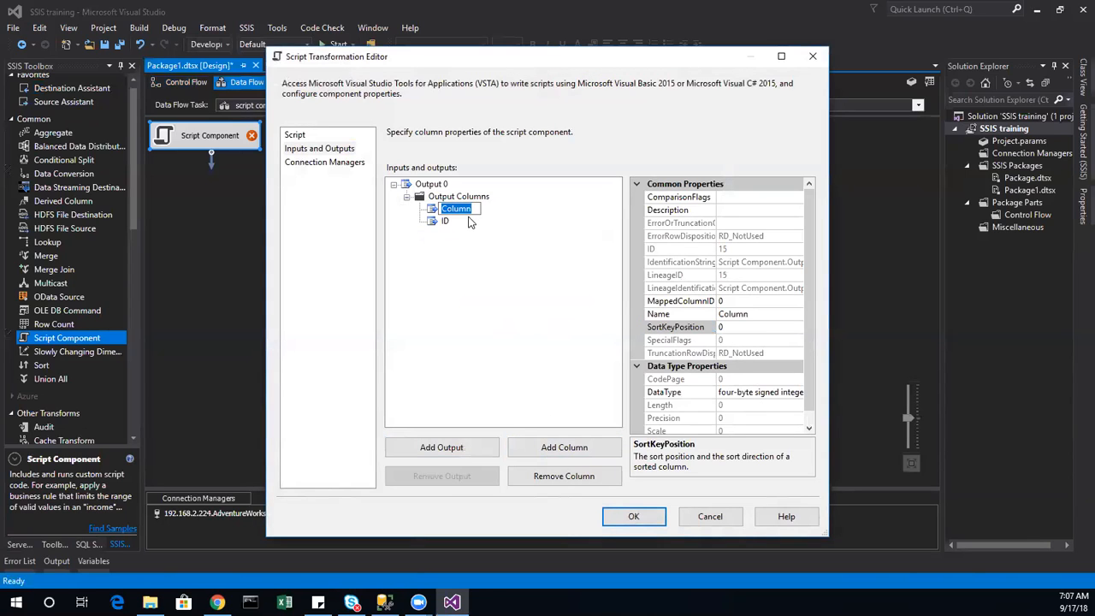
pyautogui.write('Name')
pyautogui.press('Return')
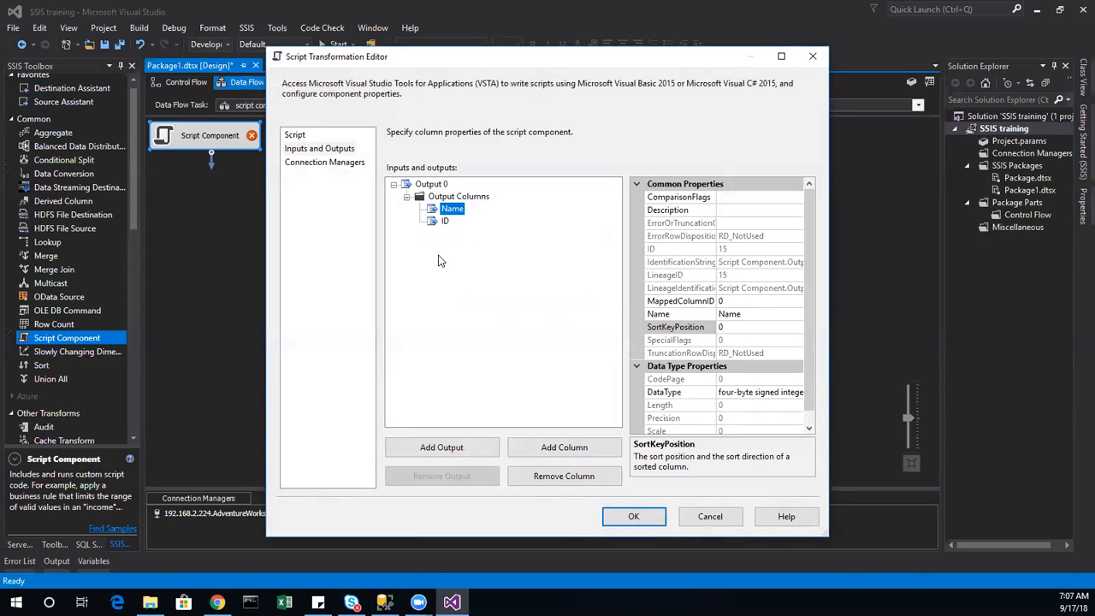
pyautogui.click(744, 392)
pyautogui.click(798, 392)
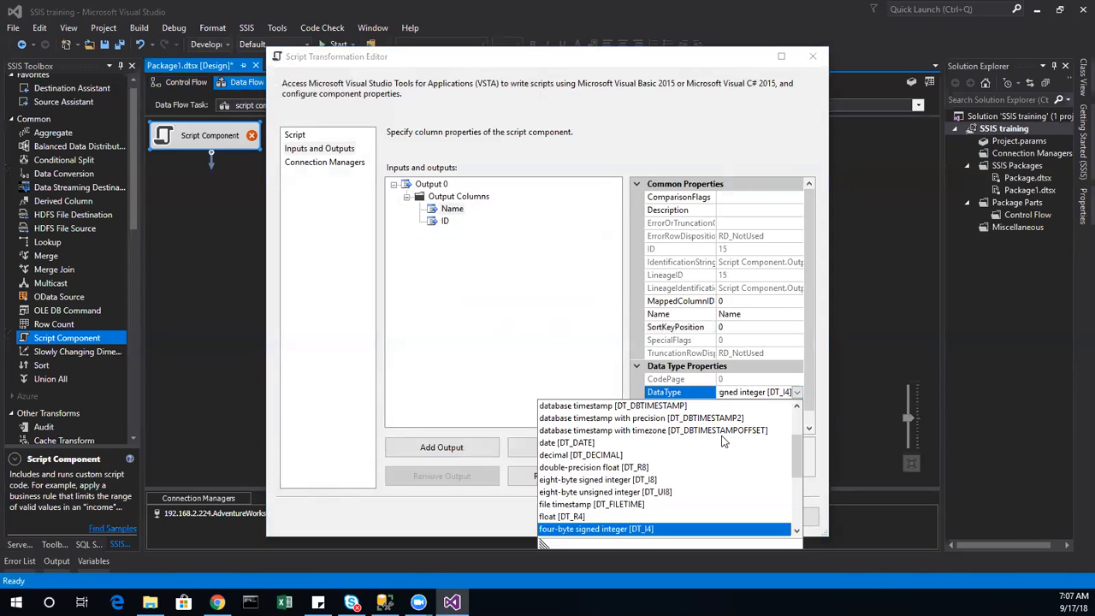
pyautogui.scroll(5, 624, 451)
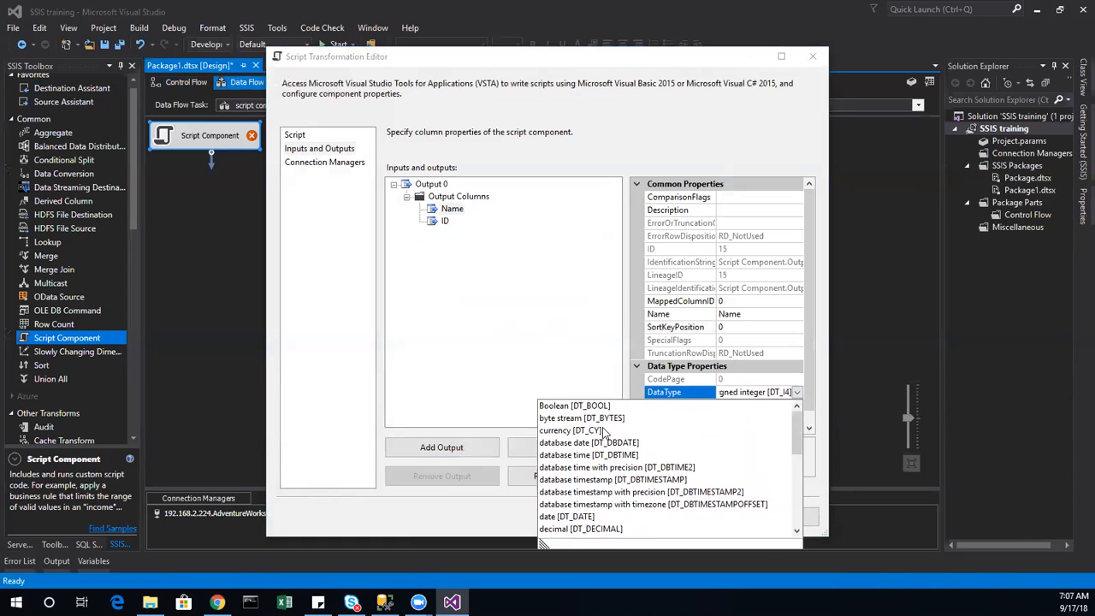
pyautogui.scroll(-4, 598, 431)
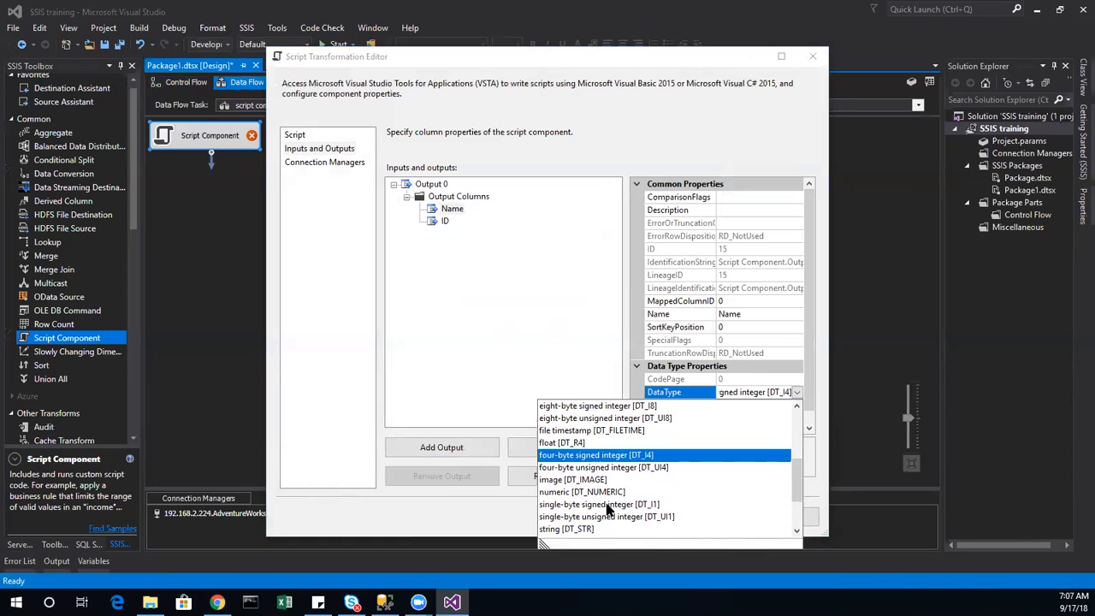
pyautogui.scroll(-1, 609, 509)
pyautogui.scroll(-1, 634, 510)
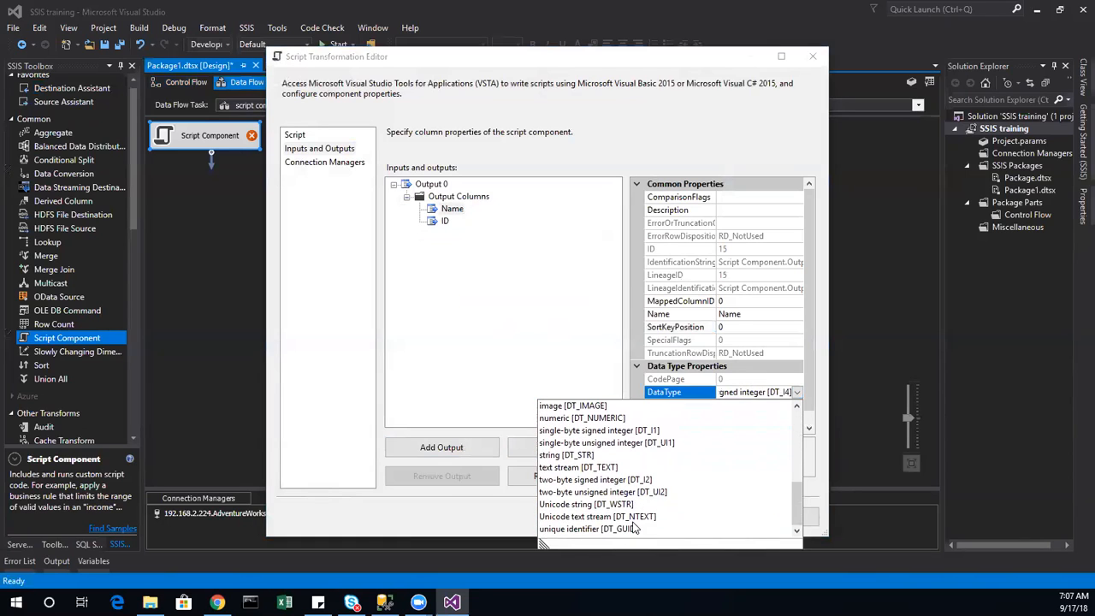
pyautogui.click(588, 455)
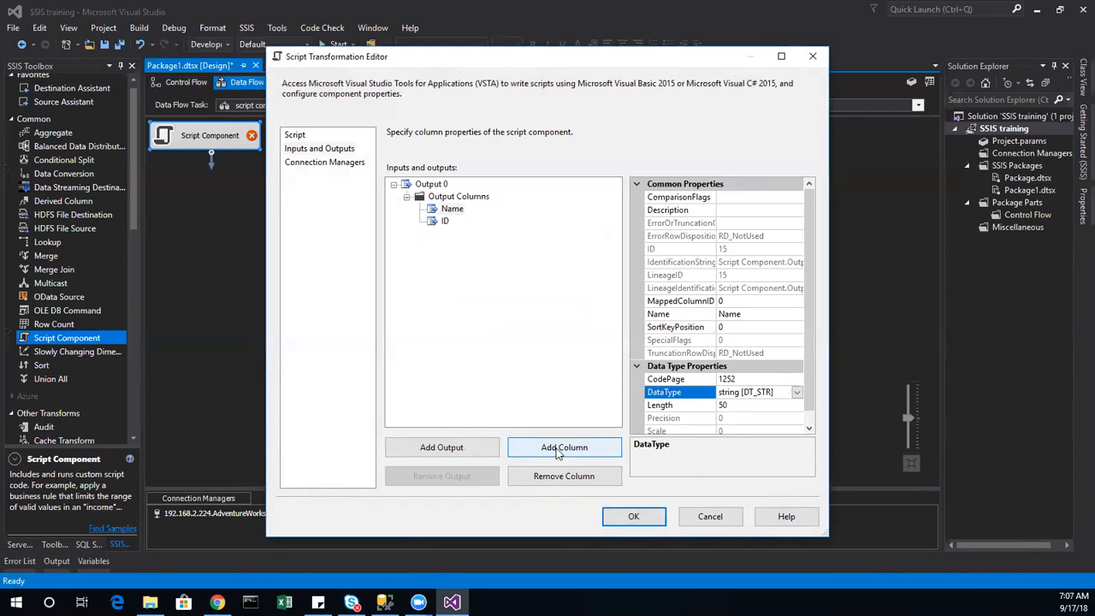
# Add an output column named Country and set its data type to string [DT_STR]
pyautogui.click(562, 448)
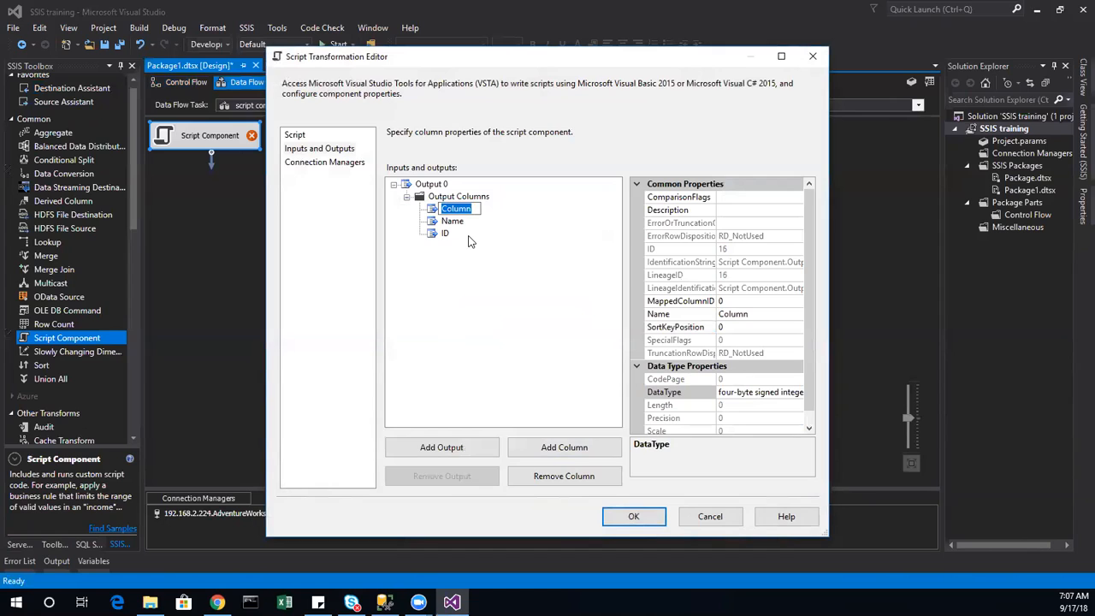
pyautogui.write('Country')
pyautogui.press('Return')
pyautogui.click(773, 392)
pyautogui.click(796, 392)
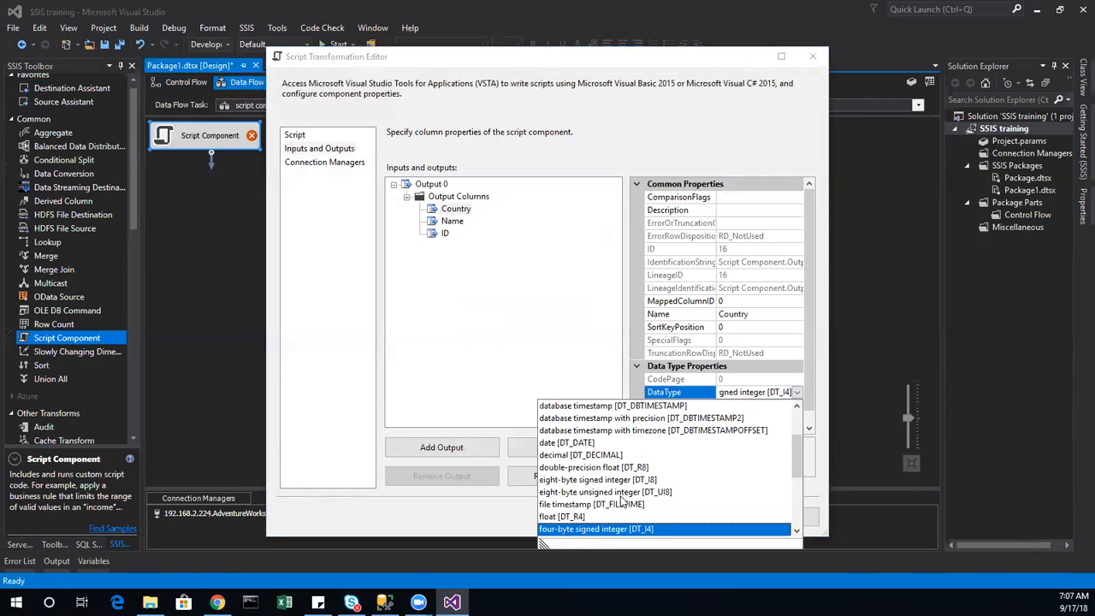
pyautogui.scroll(-2, 581, 531)
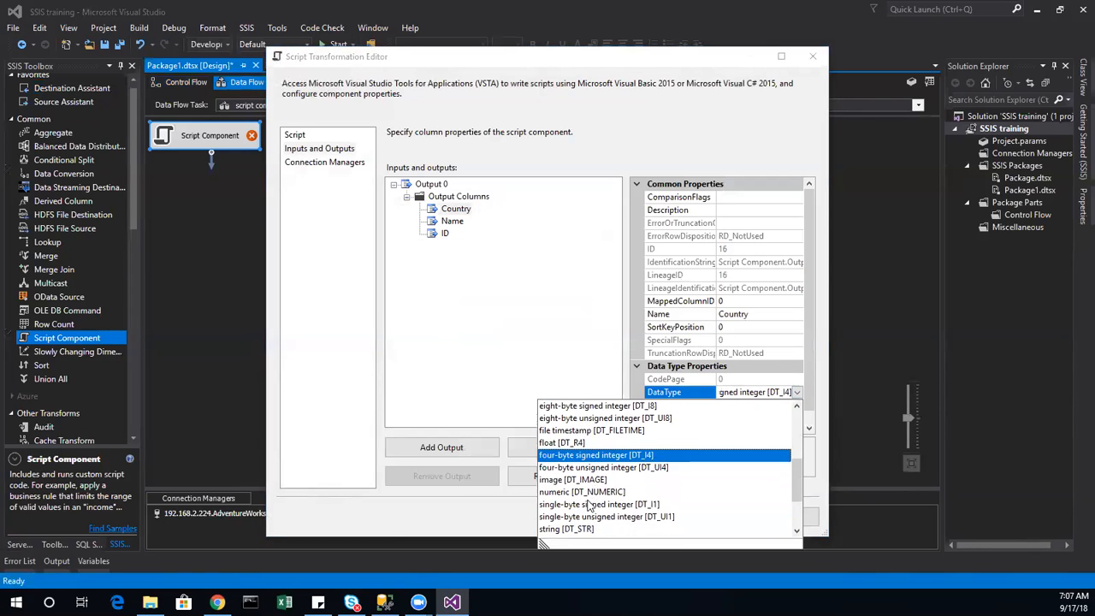
pyautogui.click(585, 531)
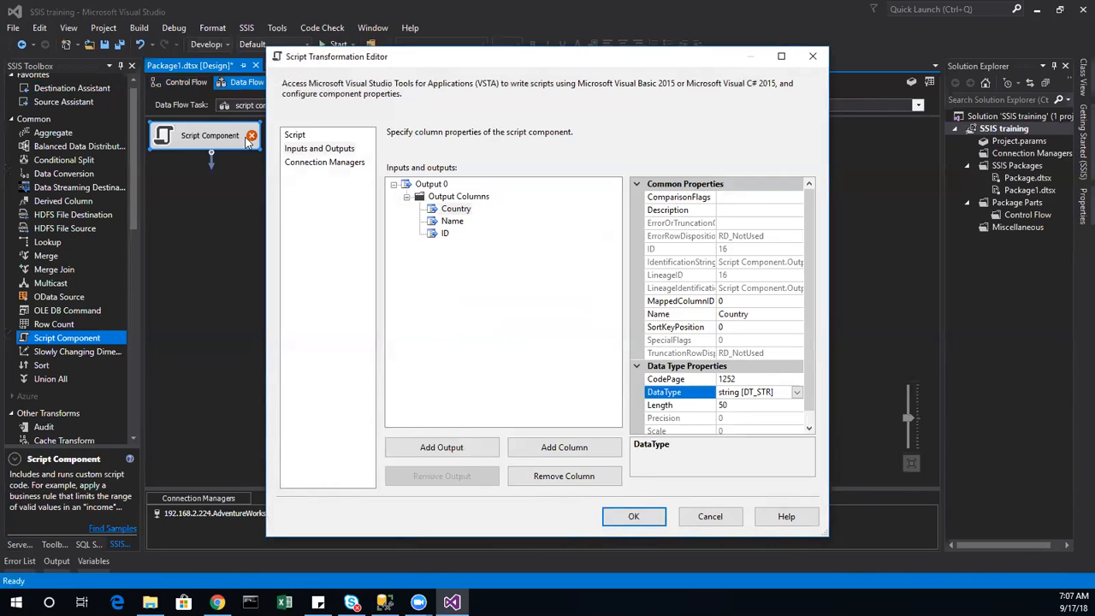
# Open the Script Component's C# script for editing at the CreateNewOutputRows method
pyautogui.click(311, 139)
pyautogui.click(679, 479)
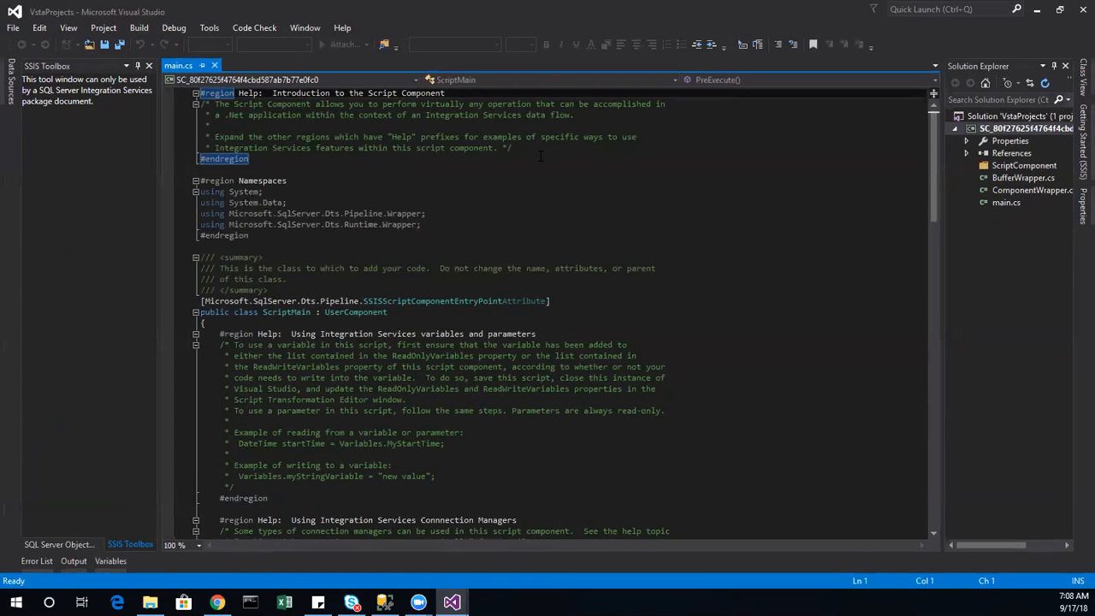
pyautogui.scroll(-10, 539, 209)
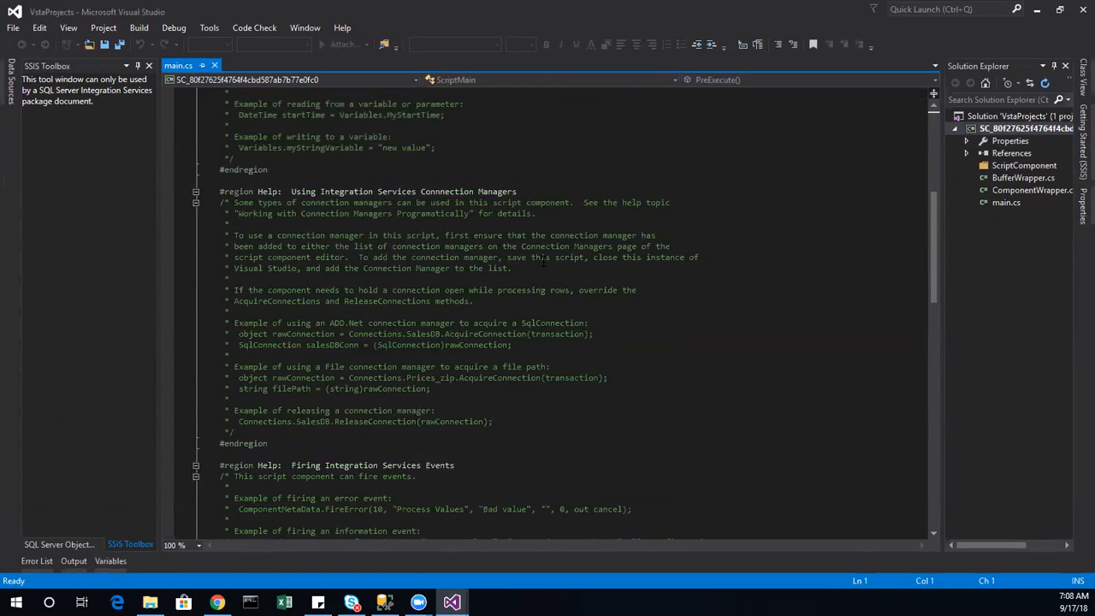
pyautogui.scroll(-8, 542, 264)
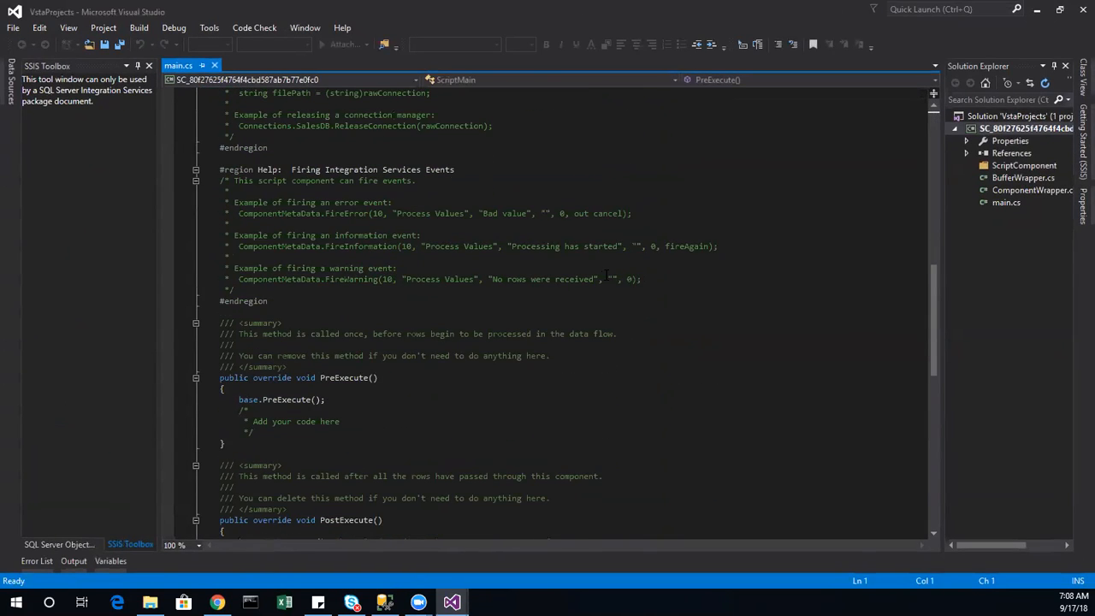
pyautogui.scroll(-7, 606, 276)
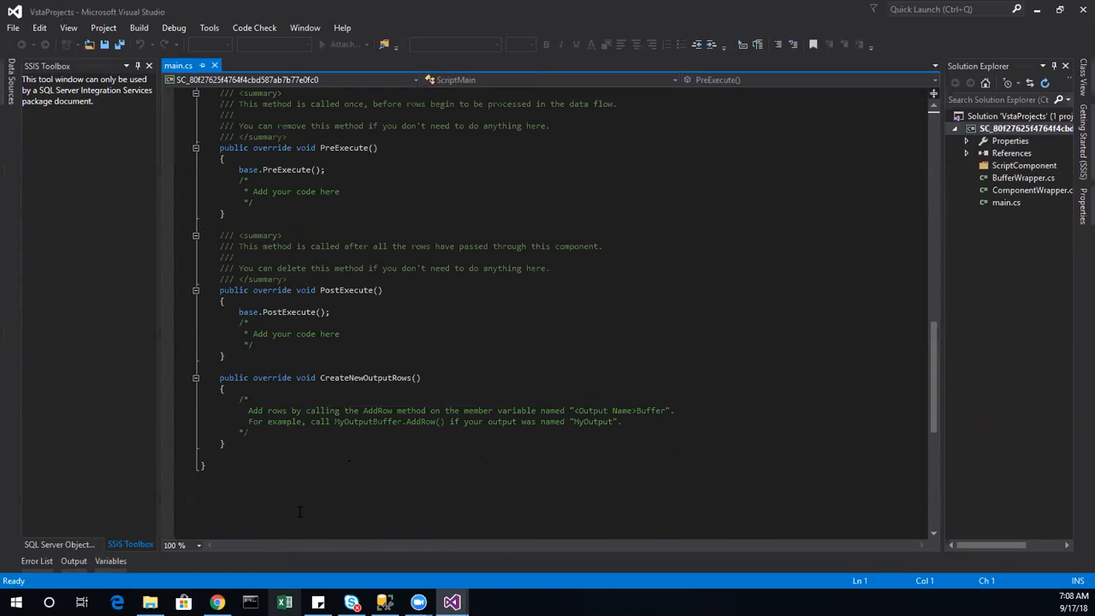
# Paste the CountryNames and CustomerNames arrays with the MyoutputBuffer row loop into CreateNewOutputRows, and delete the duplicate AddRow comment
pyautogui.click(290, 434)
pyautogui.press('Return')
pyautogui.press('Return')
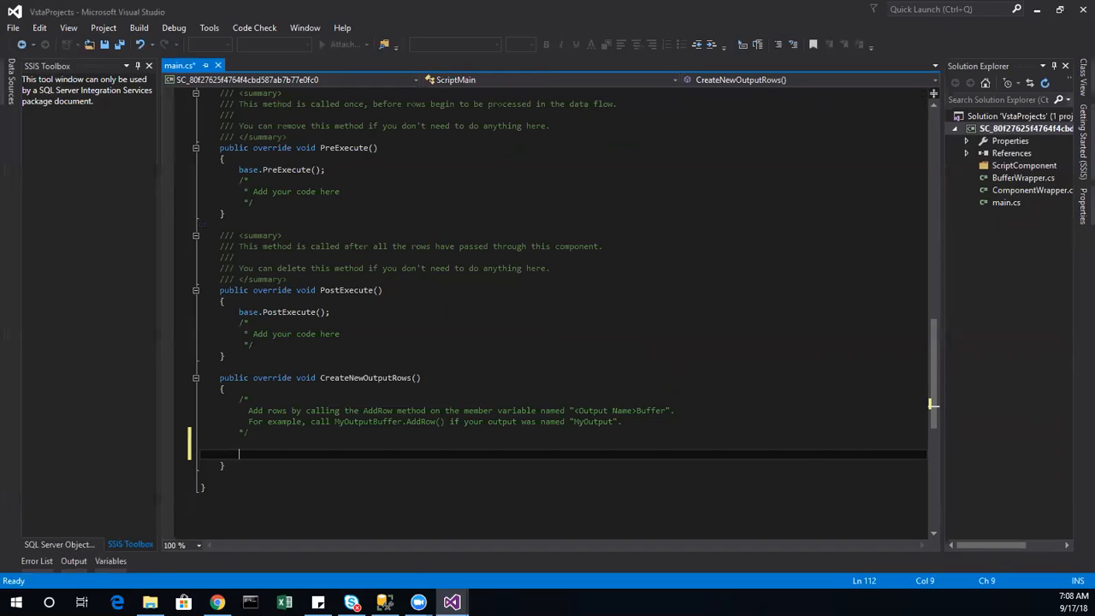
pyautogui.hotkey('alt', 'Tab')
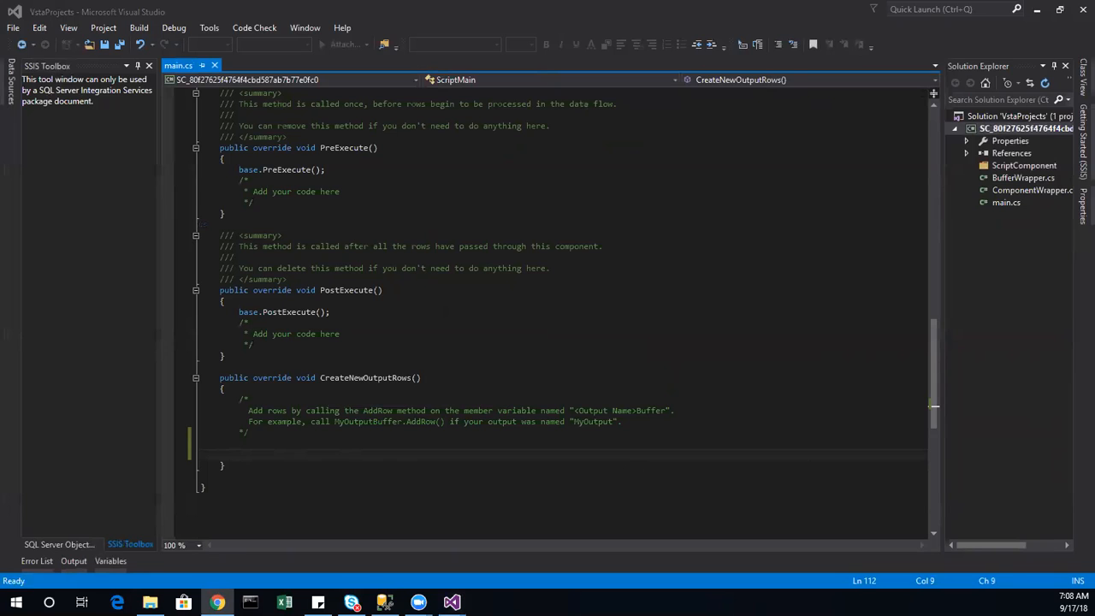
pyautogui.click(286, 453)
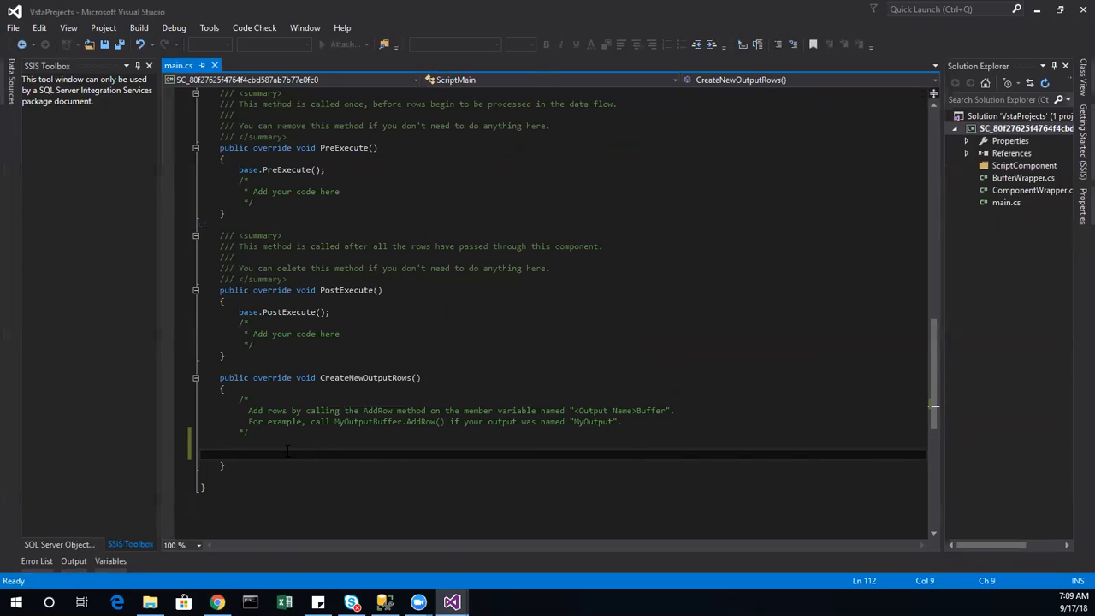
pyautogui.hotkey('ctrl', 'v')
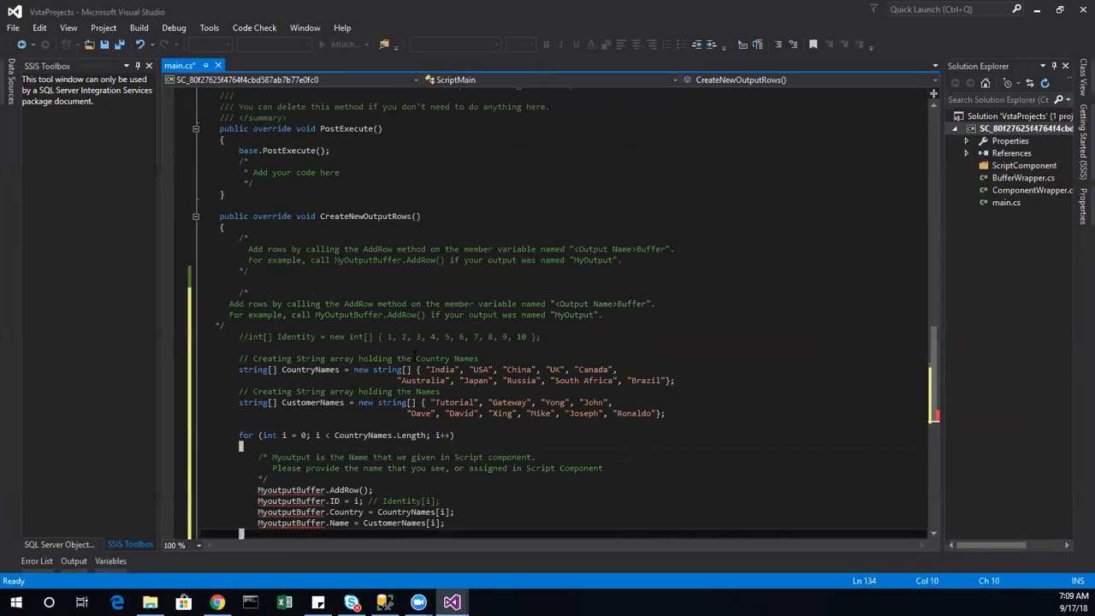
pyautogui.moveTo(231, 329); pyautogui.dragTo(220, 293)
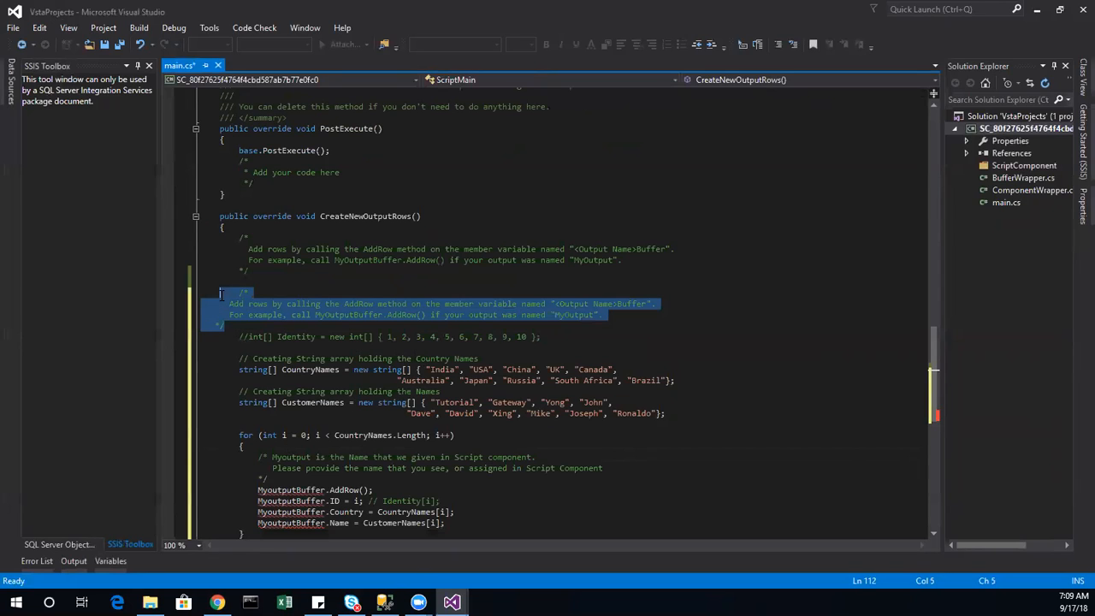
pyautogui.press('Delete')
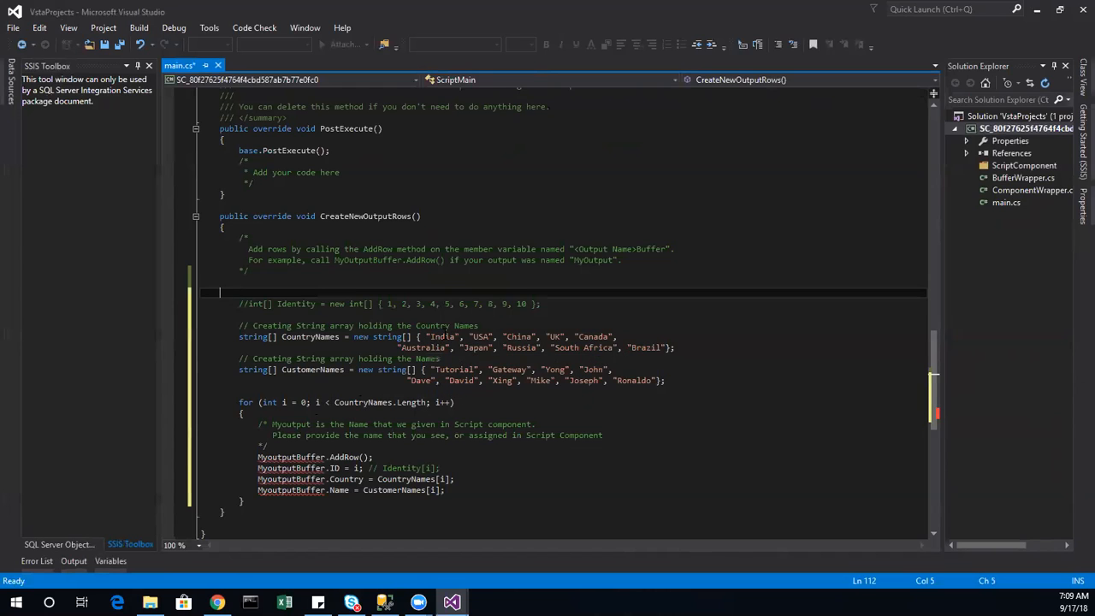
# Examine the CountryNames and CustomerNames arrays and the for loop that fills the output buffer rows in CreateNewOutputRows
pyautogui.click(445, 335)
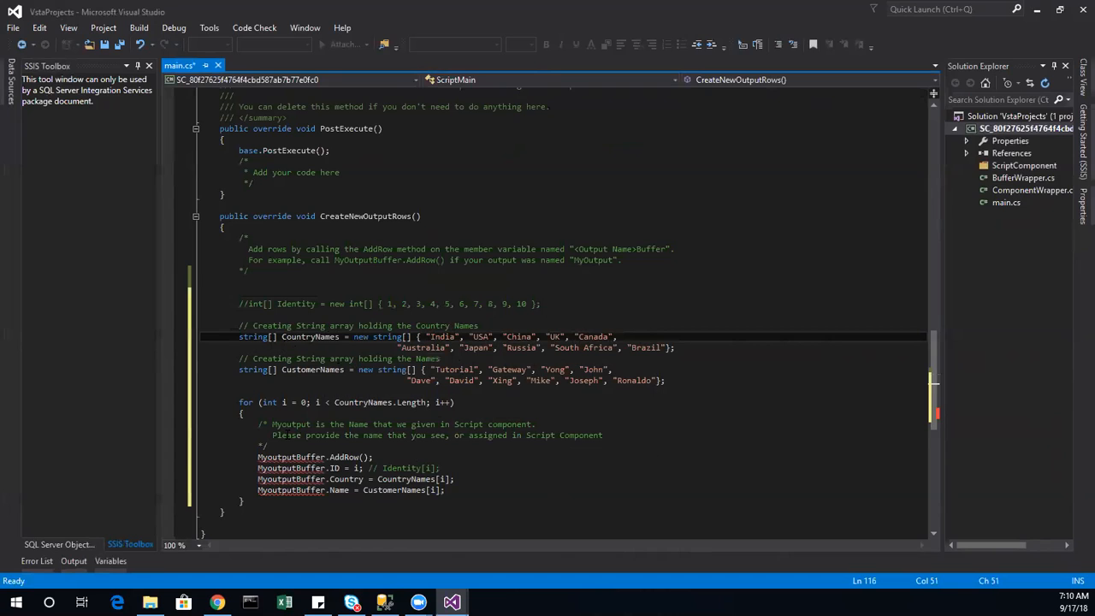
pyautogui.moveTo(236, 402); pyautogui.dragTo(262, 504)
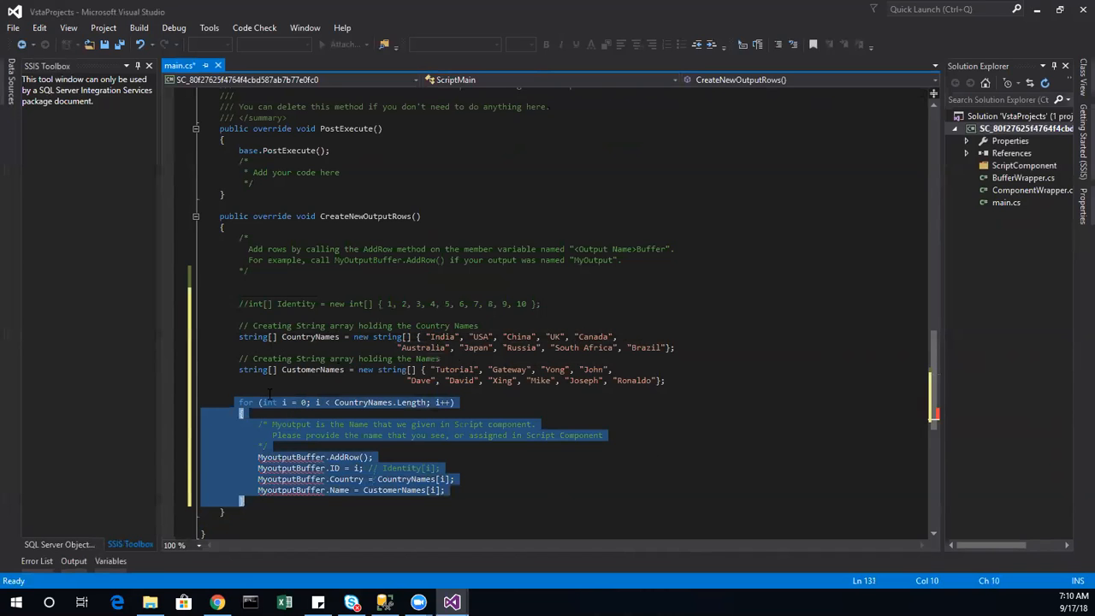
pyautogui.click(334, 404)
pyautogui.moveTo(335, 402); pyautogui.dragTo(428, 402)
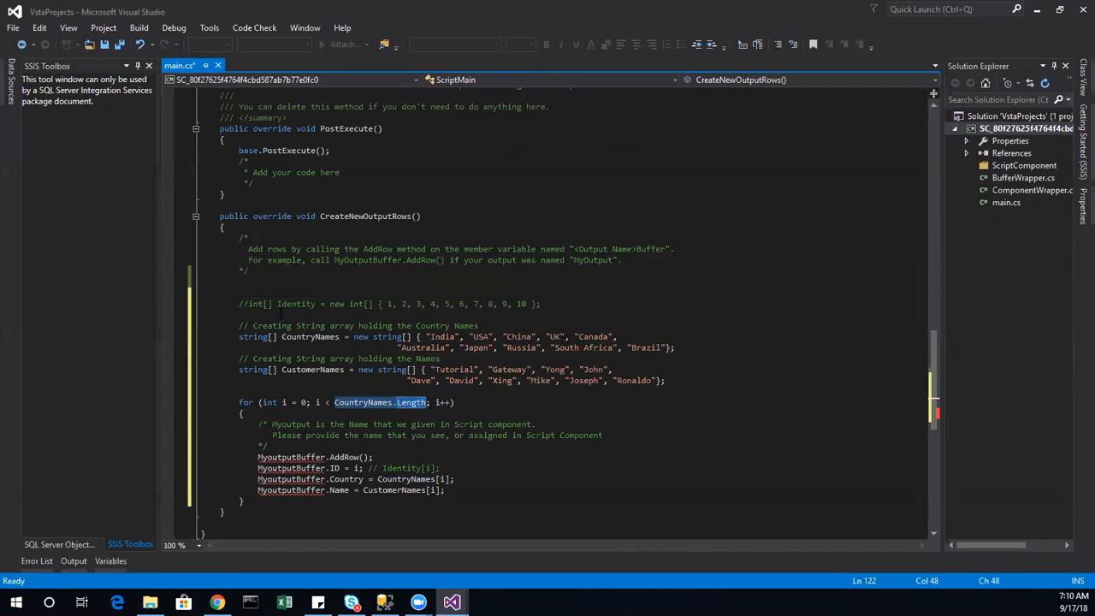
pyautogui.click(305, 402)
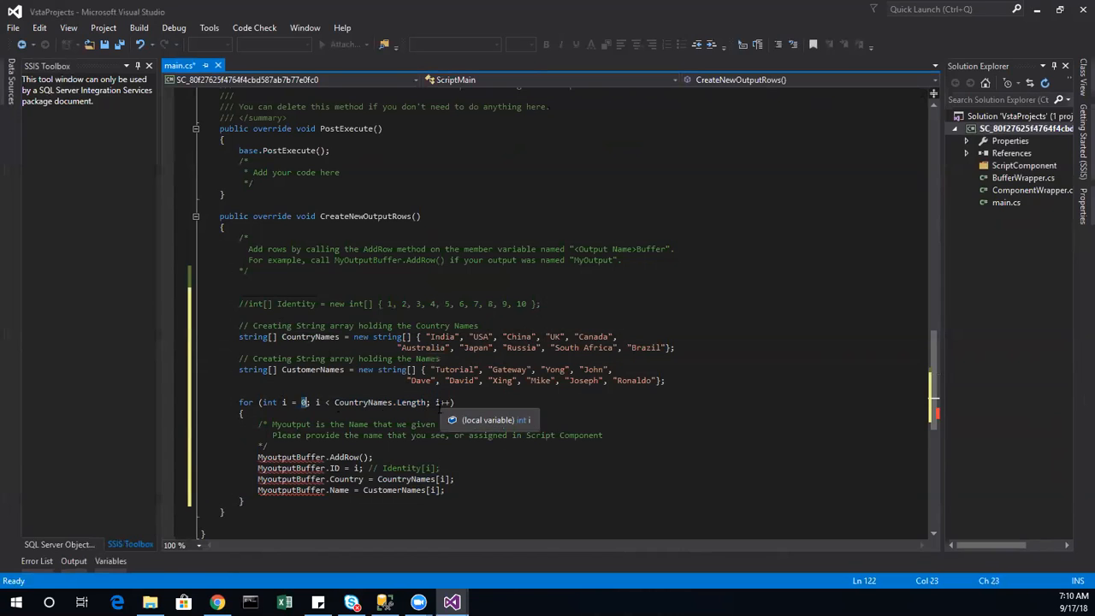
pyautogui.doubleClick(438, 402)
pyautogui.moveTo(447, 405); pyautogui.dragTo(451, 405)
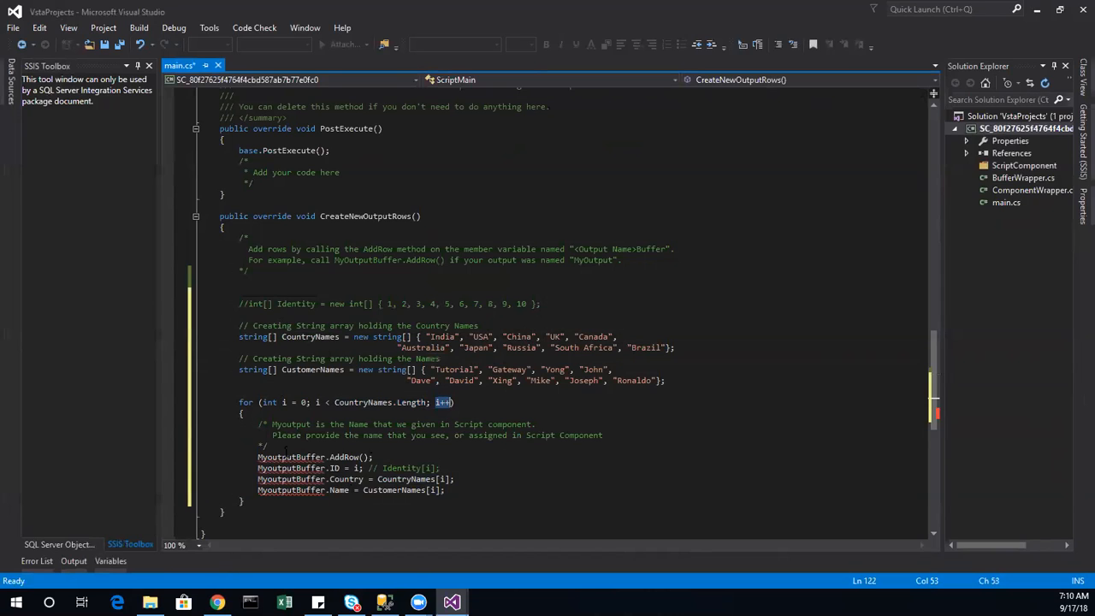
pyautogui.moveTo(273, 481)
pyautogui.scroll(-1, 363, 472)
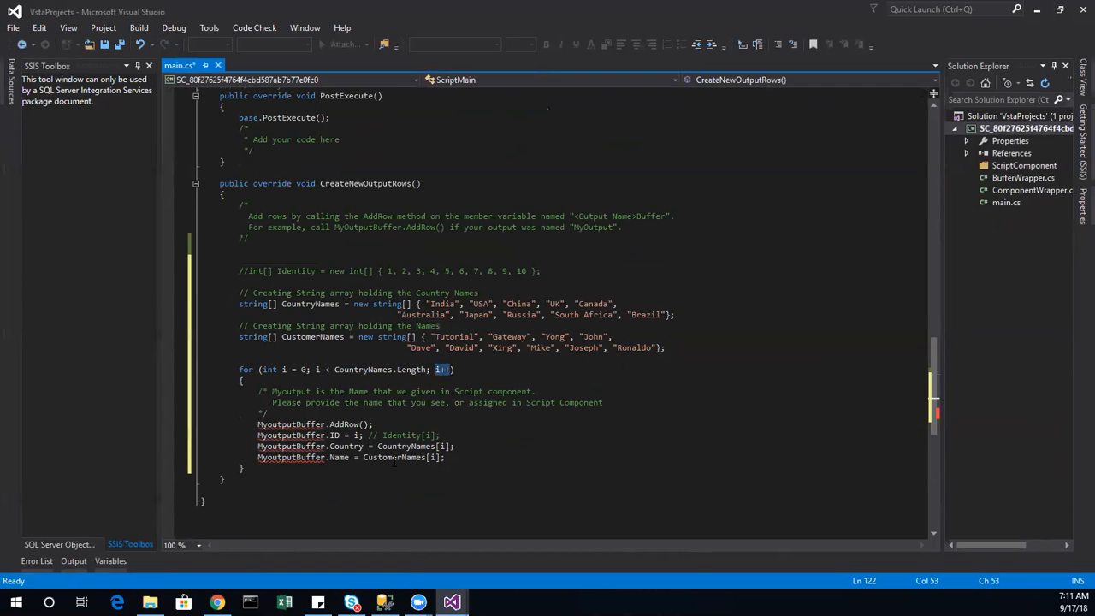
pyautogui.scroll(-3, 403, 453)
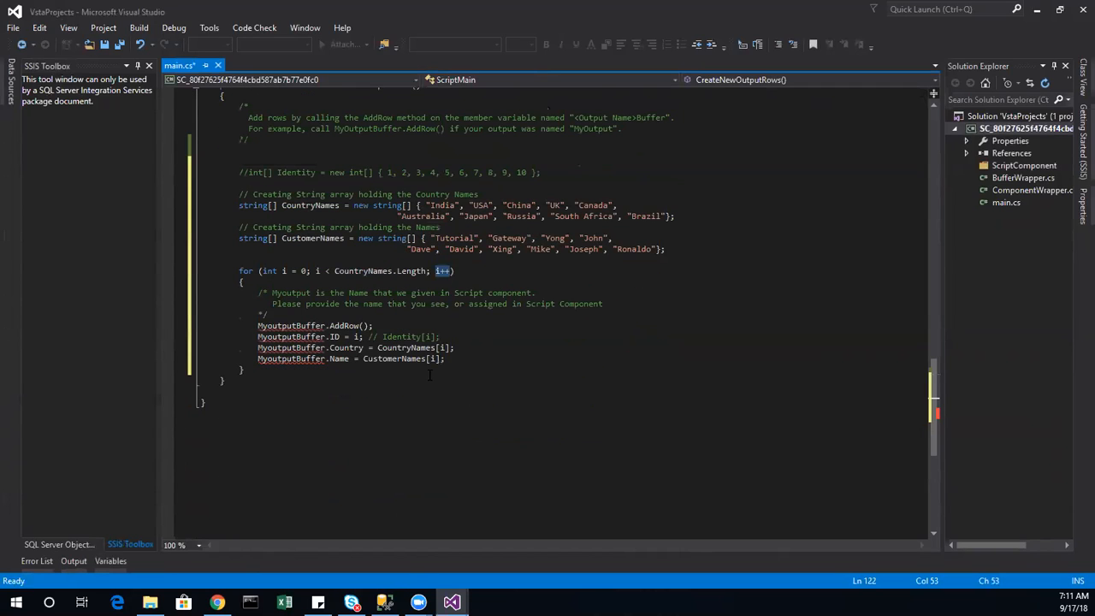
pyautogui.scroll(1, 422, 375)
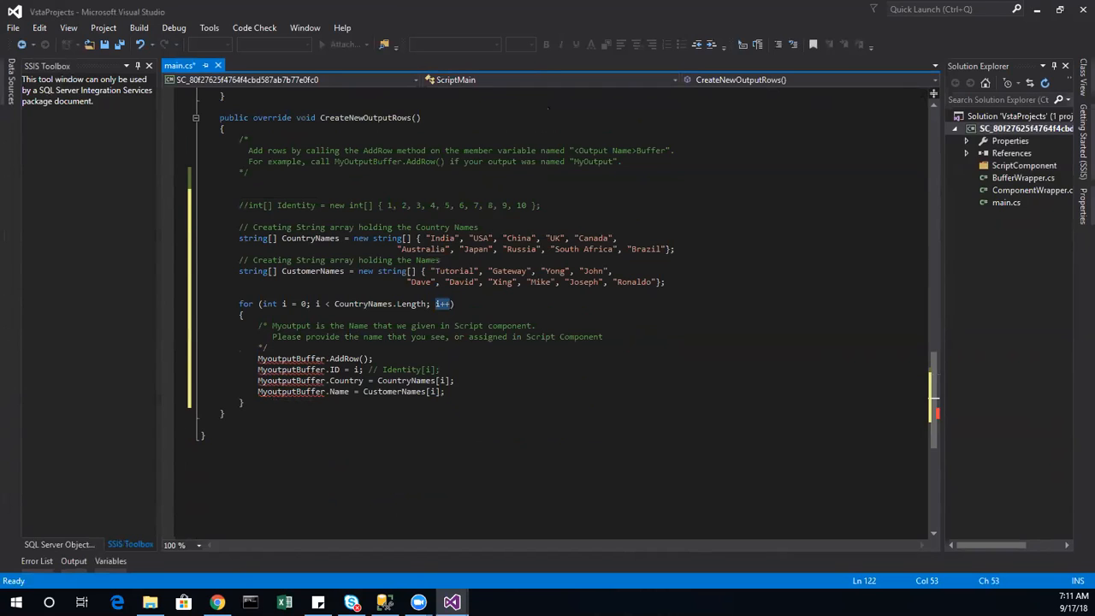
# Copy MyoutputBuffer from the AddRow call in the loop and replace it there with Output0
pyautogui.doubleClick(291, 358)
pyautogui.hotkey('ctrl', 'c')
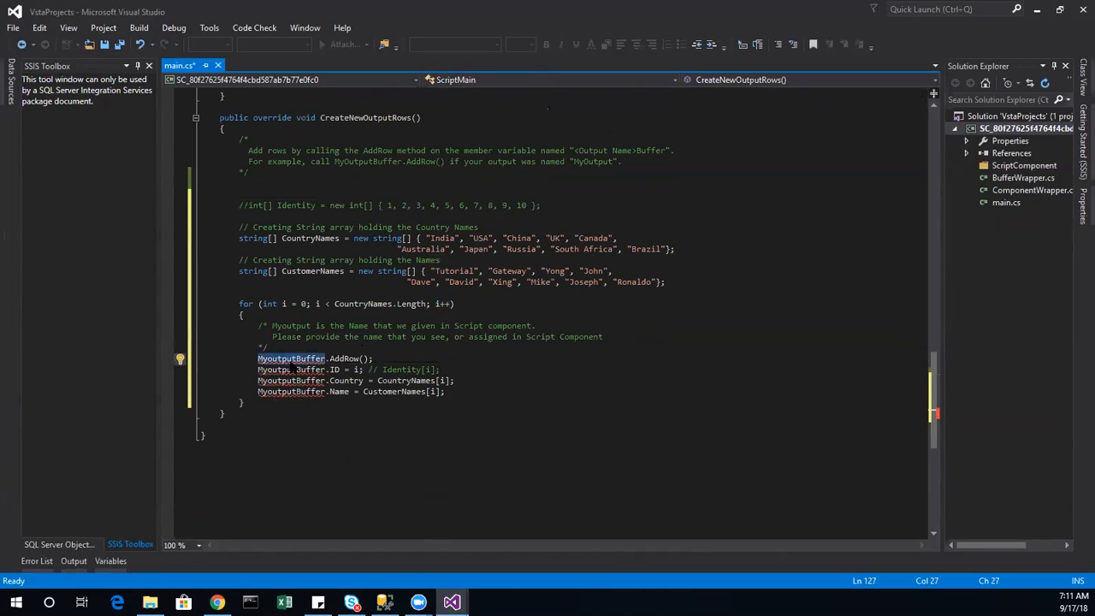
pyautogui.write('Out')
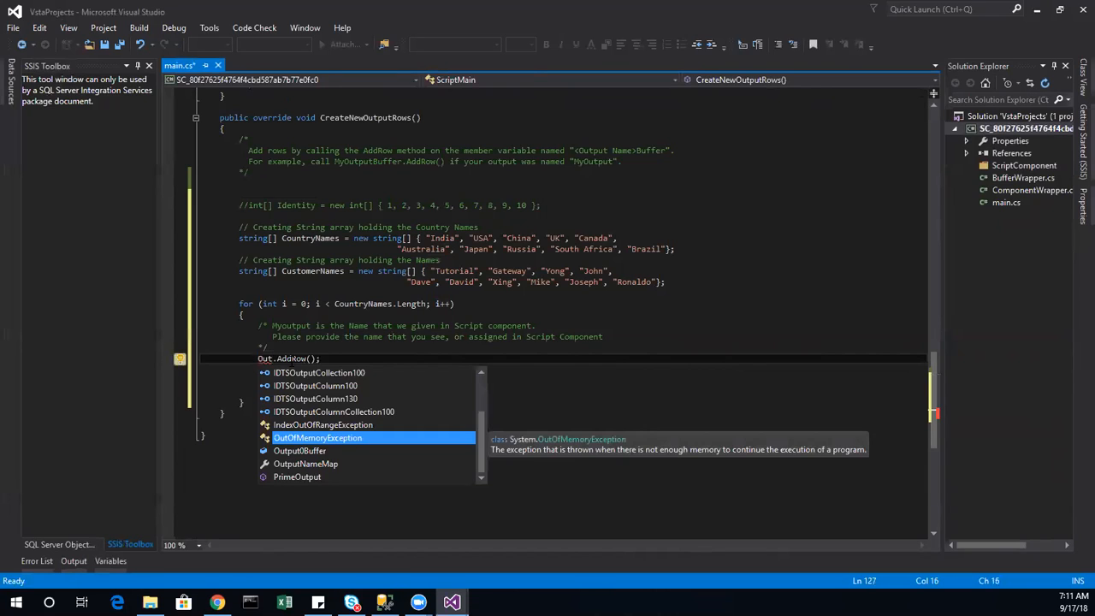
pyautogui.write('put0')
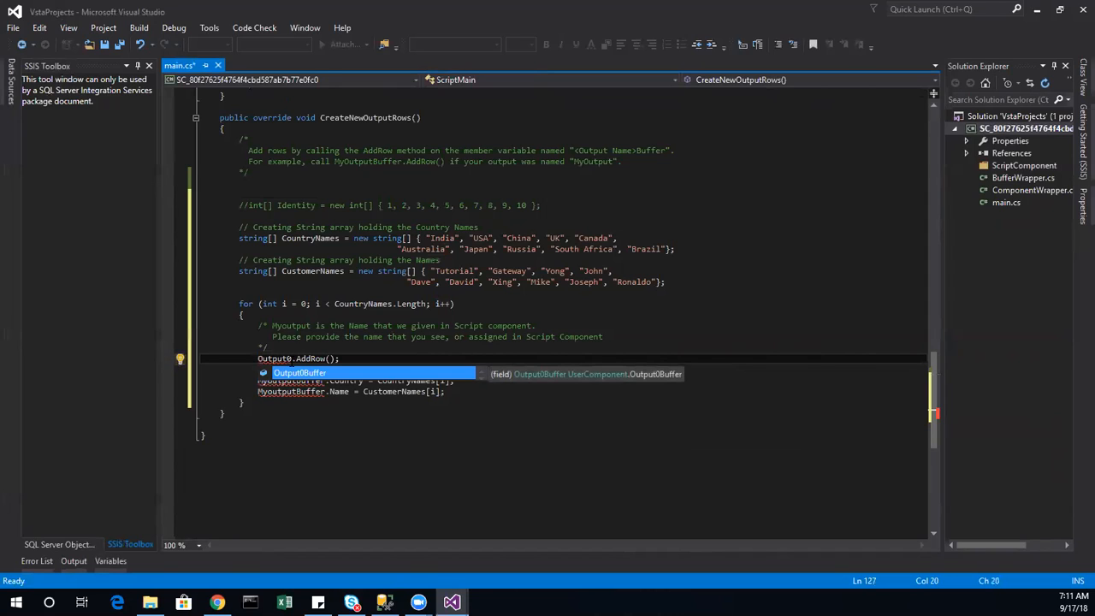
pyautogui.press('Tab')
pyautogui.press('BackSpace')
pyautogui.press('BackSpace')
pyautogui.press('BackSpace')
pyautogui.press('BackSpace')
pyautogui.press('BackSpace')
pyautogui.press('BackSpace')
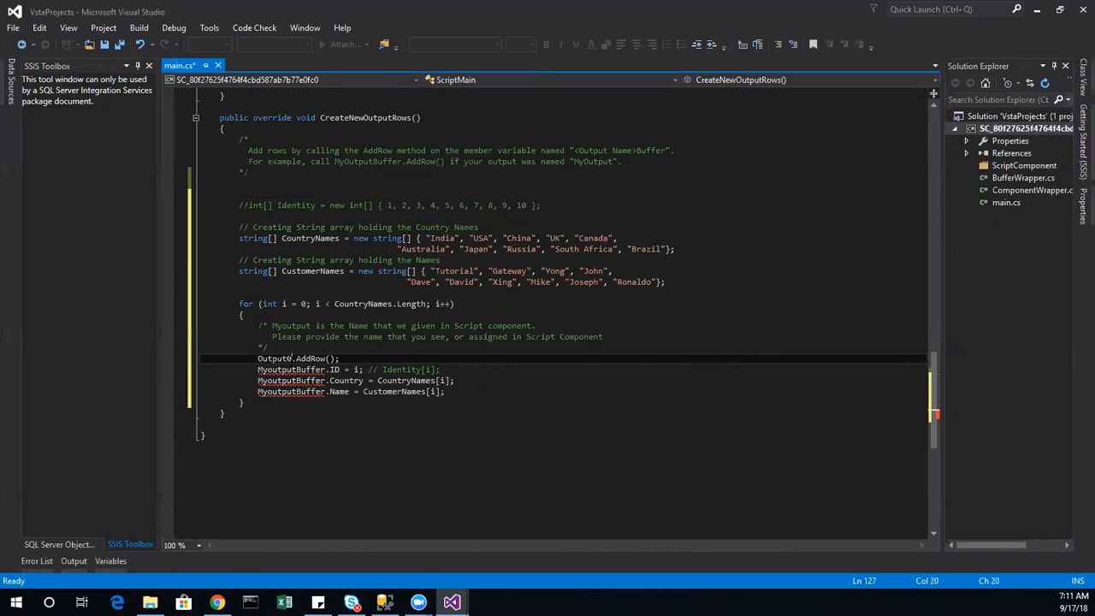
pyautogui.click(494, 395)
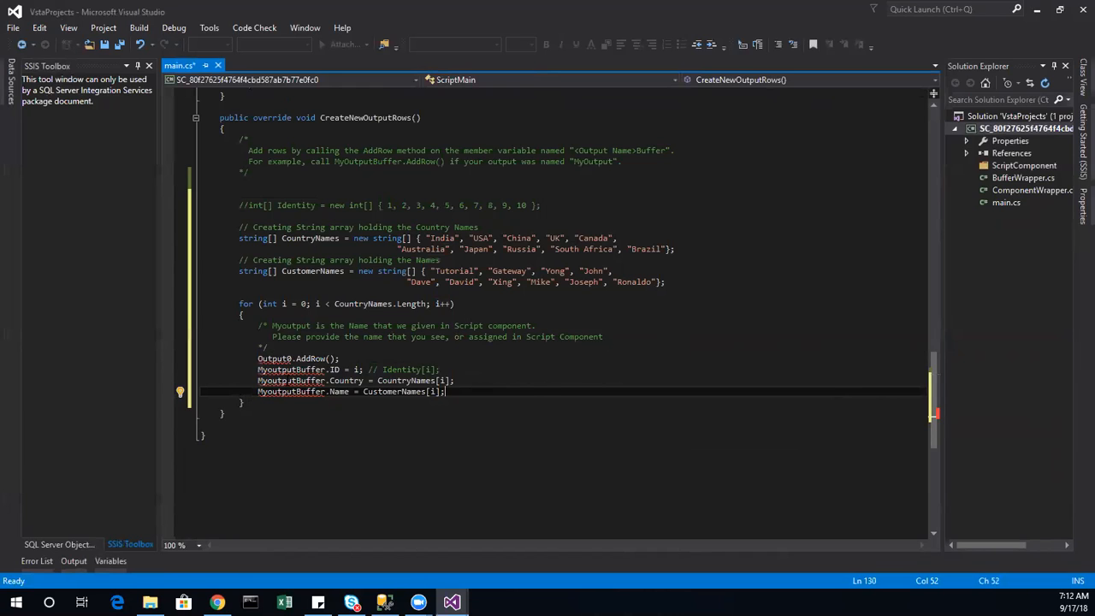
# Check the suggested fixes for the Output0 reference in the AddRow call without applying any
pyautogui.moveTo(285, 360)
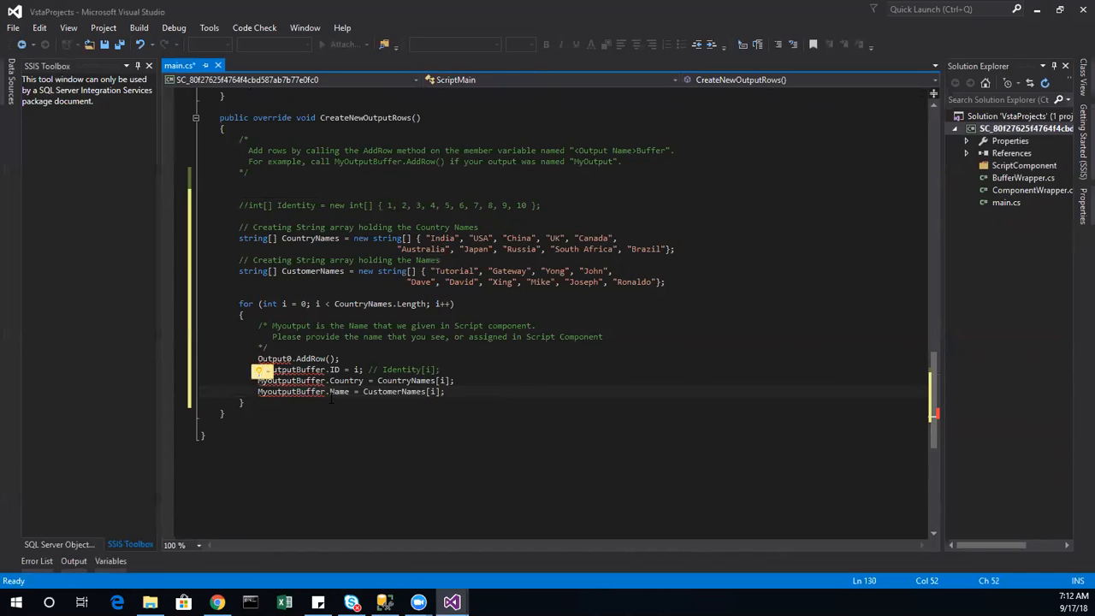
pyautogui.click(265, 374)
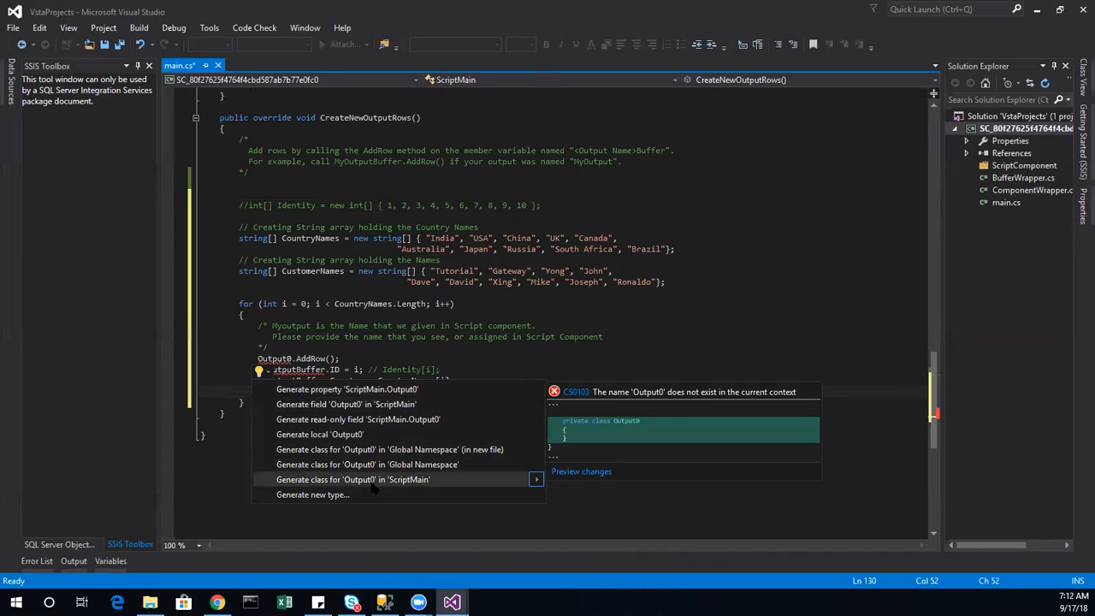
pyautogui.click(628, 314)
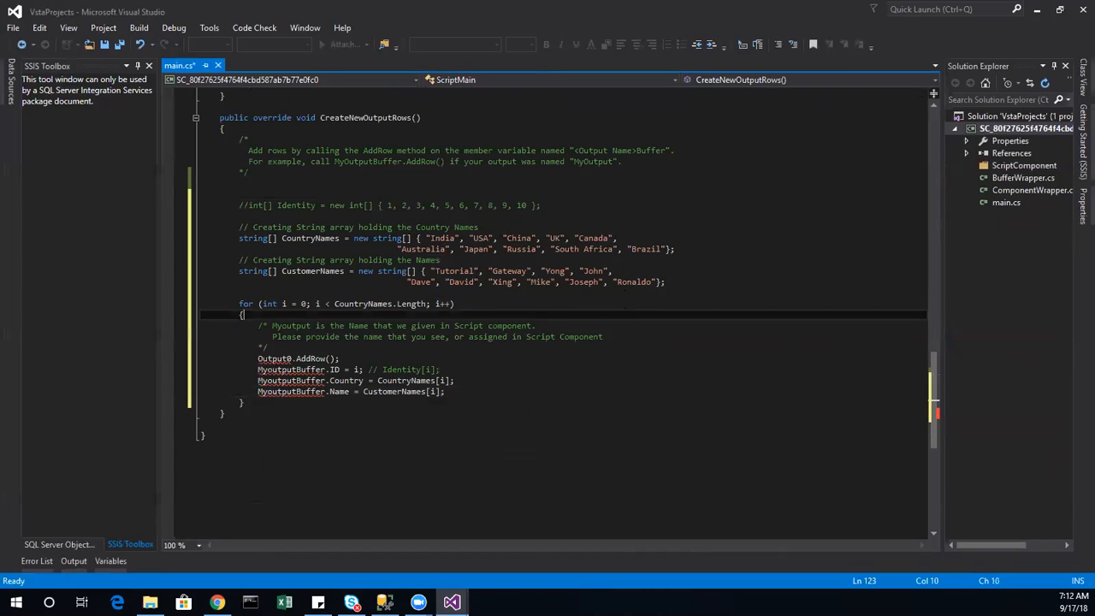
pyautogui.moveTo(287, 358)
# Close the script editor, rename the Script Component's output as Myoutput, and accept the component settings
pyautogui.click(1083, 9)
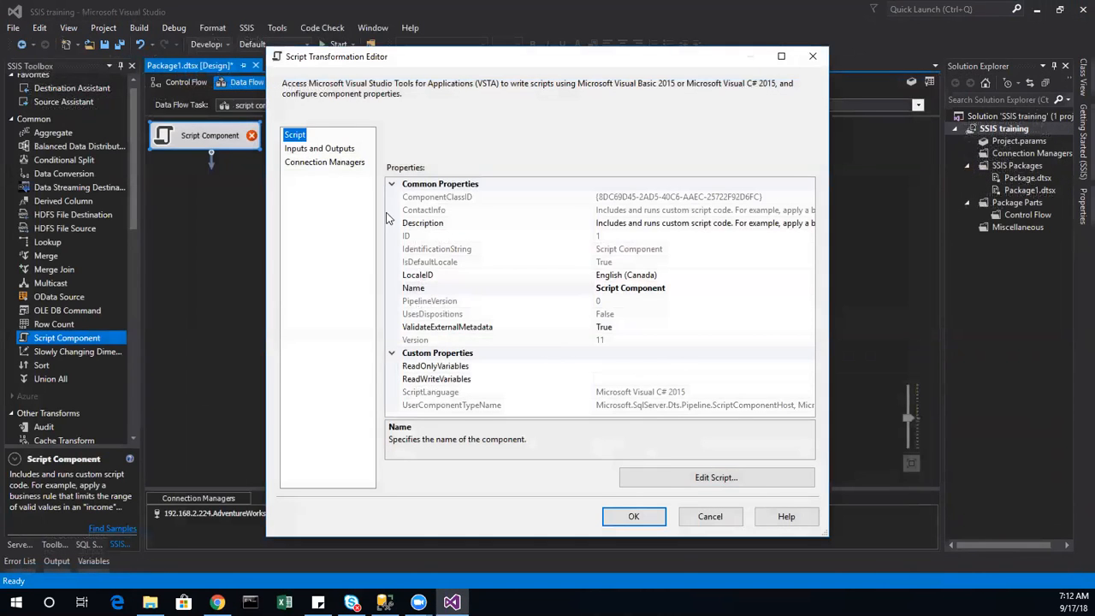
pyautogui.click(315, 151)
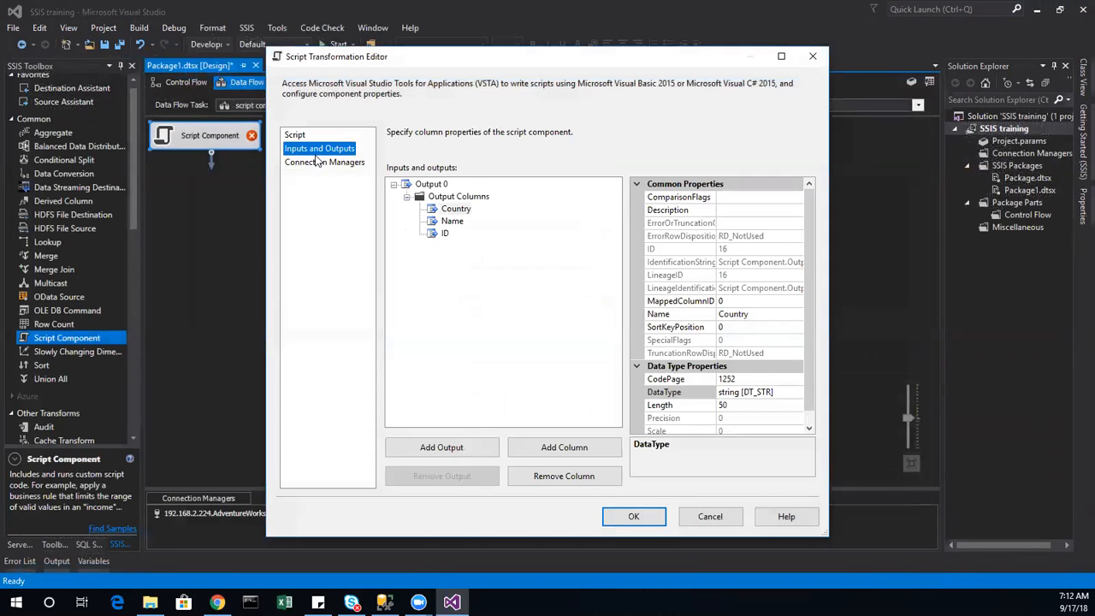
pyautogui.click(420, 185)
pyautogui.click(770, 329)
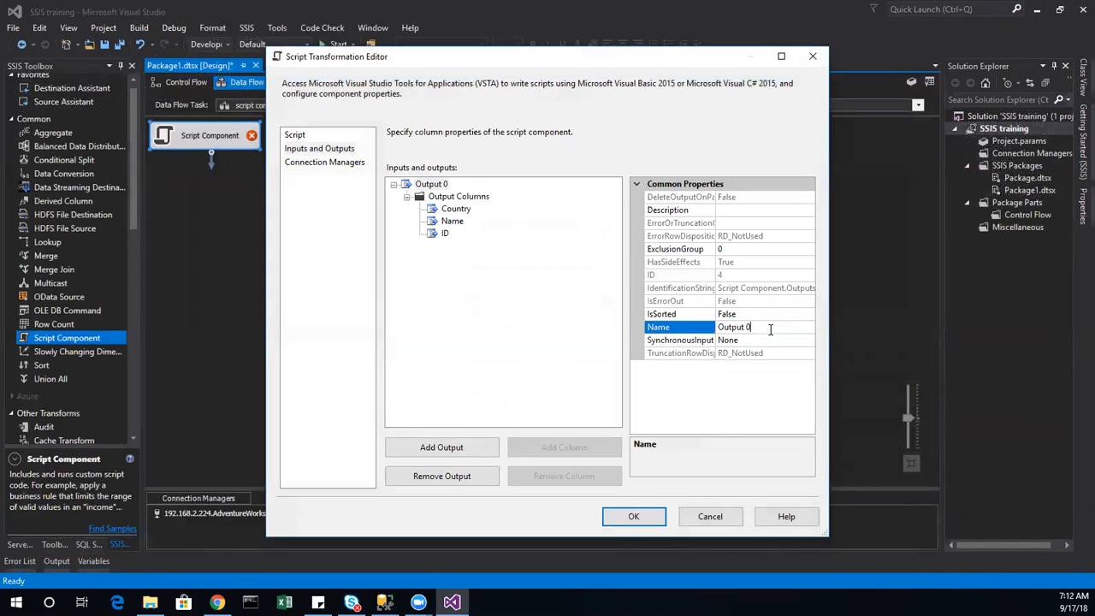
pyautogui.hotkey('ctrl', 'a')
pyautogui.write('My')
pyautogui.hotkey('alt', 'Tab')
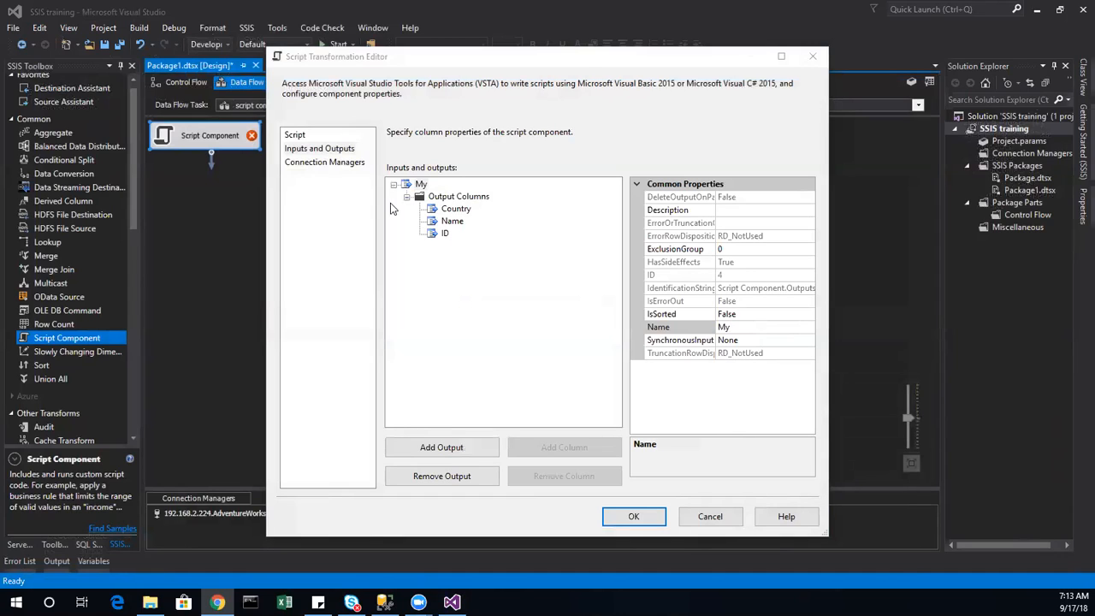
pyautogui.click(753, 327)
pyautogui.moveTo(754, 328); pyautogui.dragTo(582, 306)
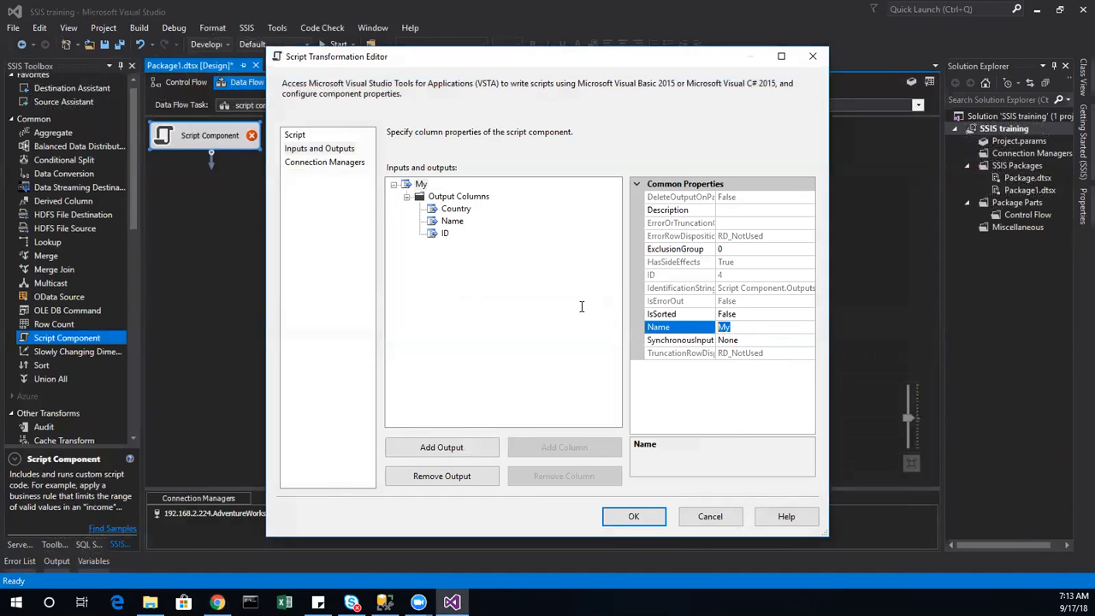
pyautogui.hotkey('ctrl', 'v')
pyautogui.press('BackSpace')
pyautogui.press('BackSpace')
pyautogui.press('BackSpace')
pyautogui.press('BackSpace')
pyautogui.press('BackSpace')
pyautogui.press('BackSpace')
pyautogui.click(726, 379)
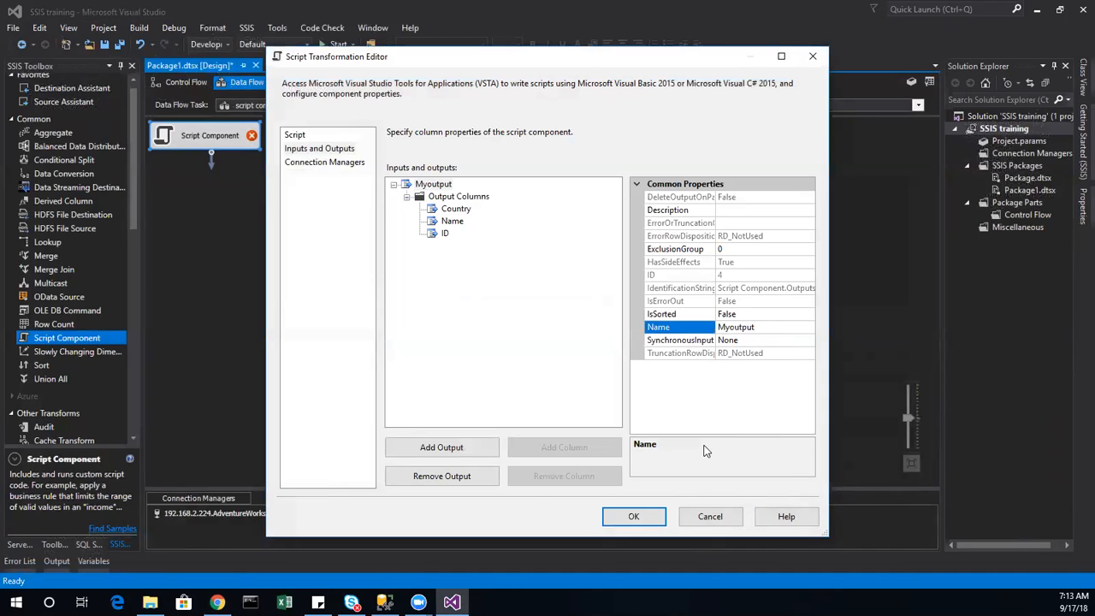
pyautogui.click(661, 524)
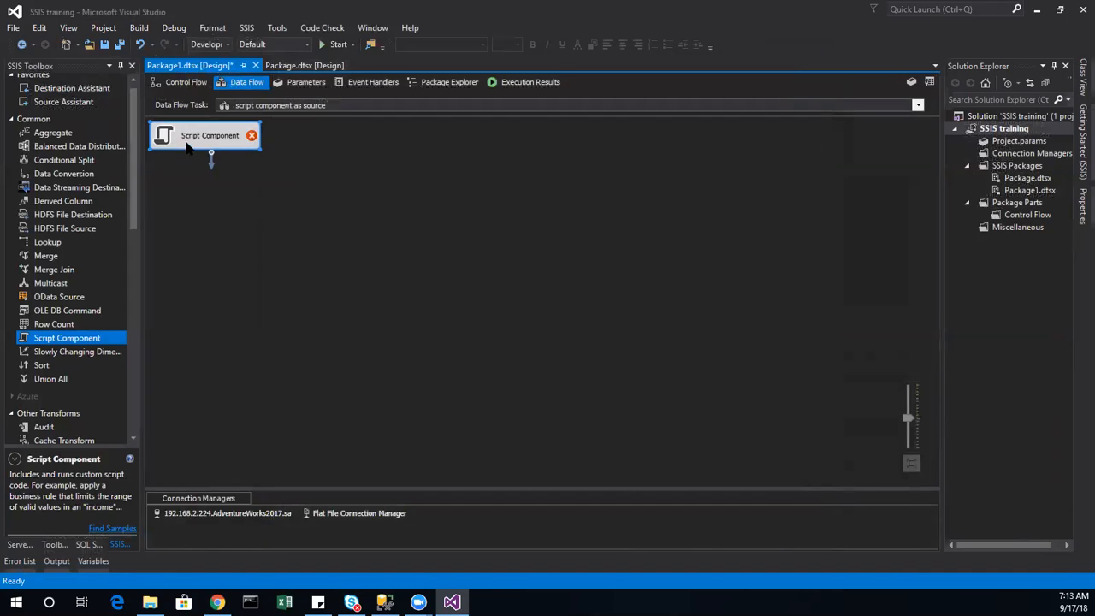
pyautogui.doubleClick(204, 144)
pyautogui.click(685, 483)
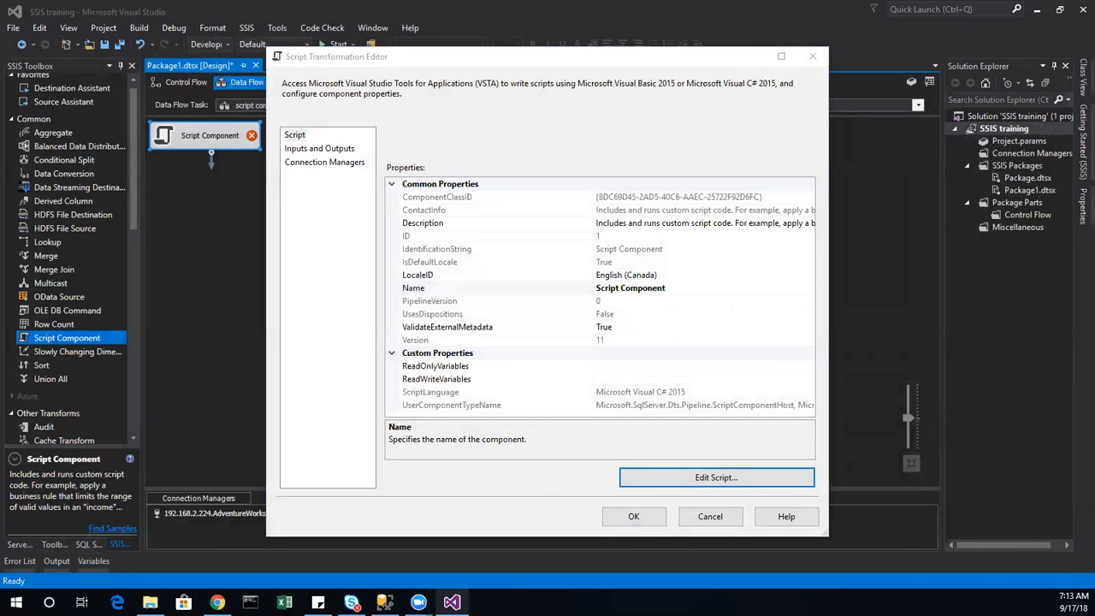
pyautogui.click(678, 476)
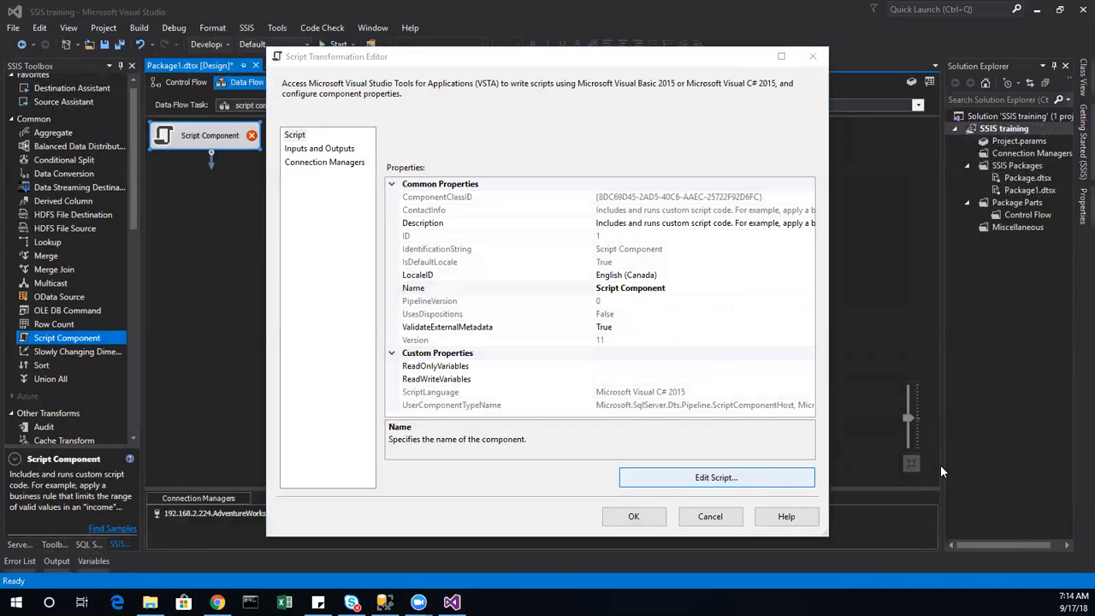
pyautogui.click(709, 518)
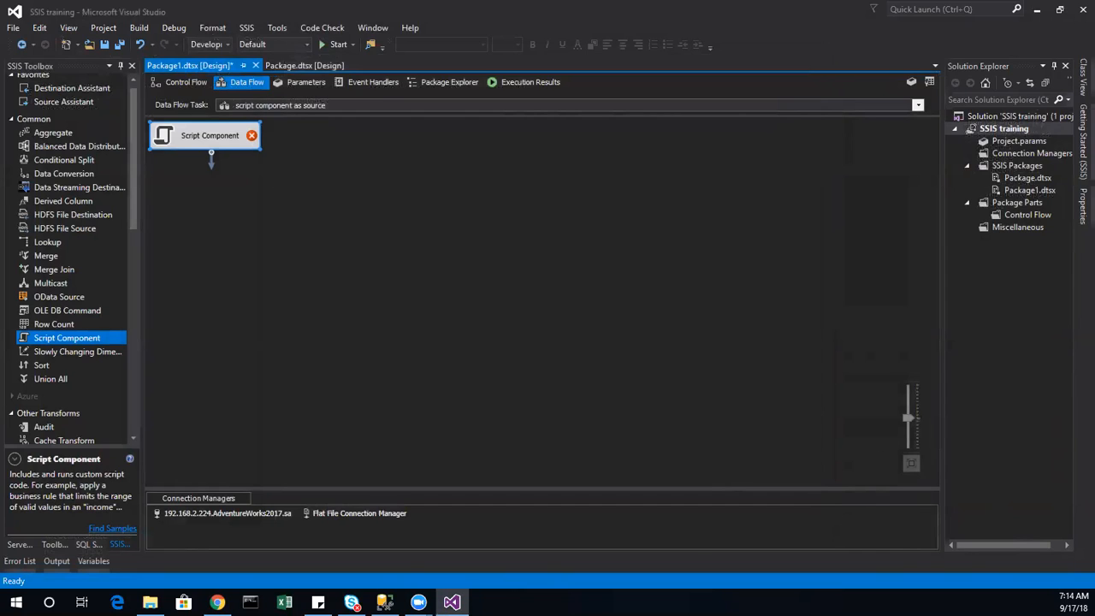
# Open the Script Component's C# script and replace Output0 with MyoutputBuffer in the AddRow call inside CreateNewOutputRows
pyautogui.doubleClick(230, 137)
pyautogui.click(688, 482)
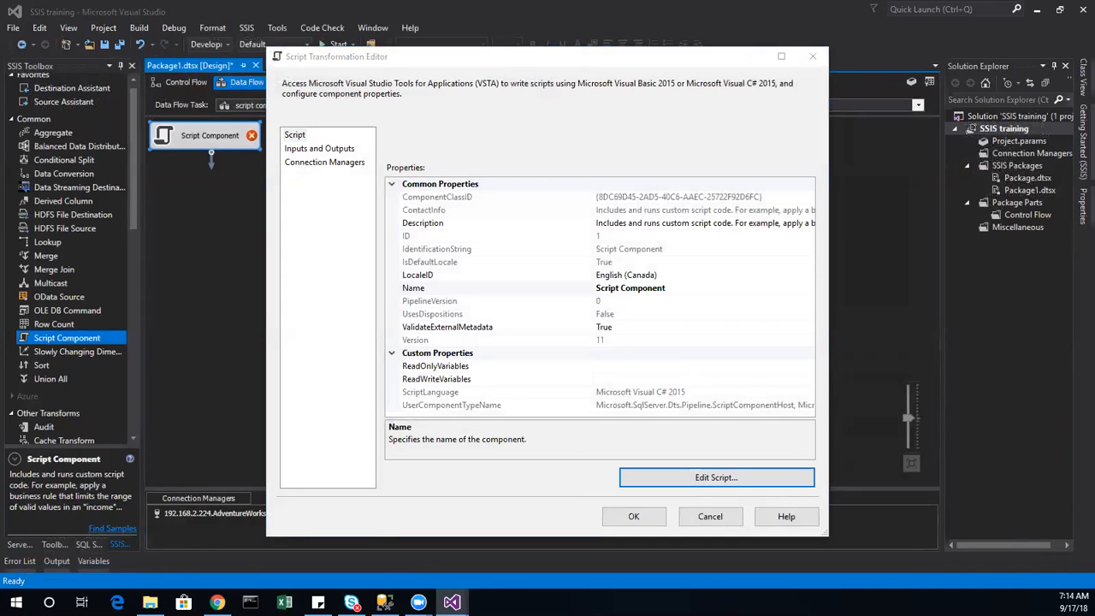
pyautogui.scroll(-20, 372, 331)
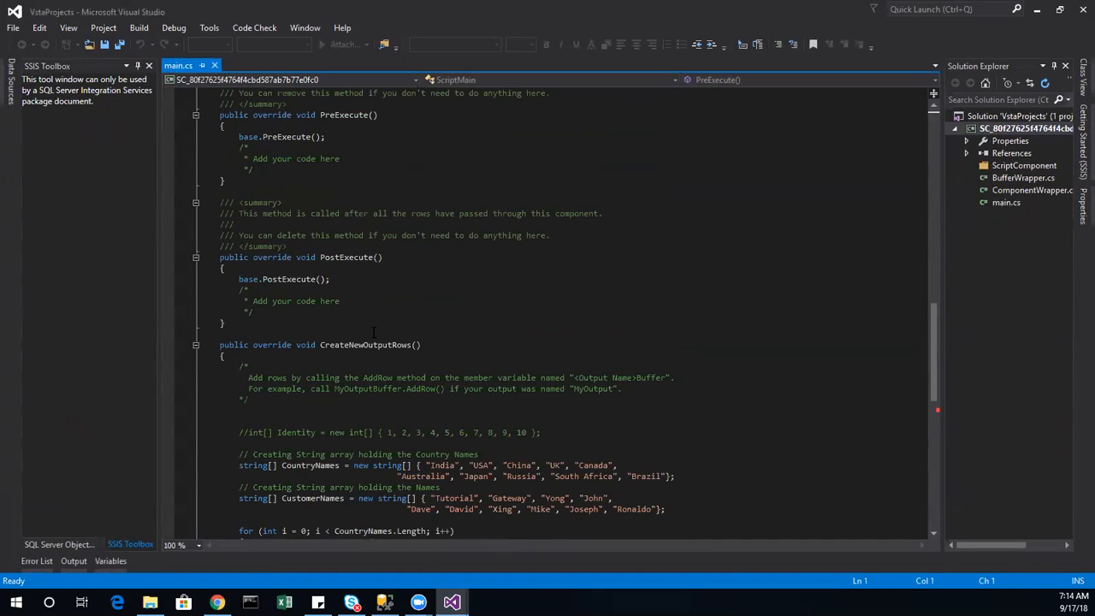
pyautogui.scroll(-4, 373, 332)
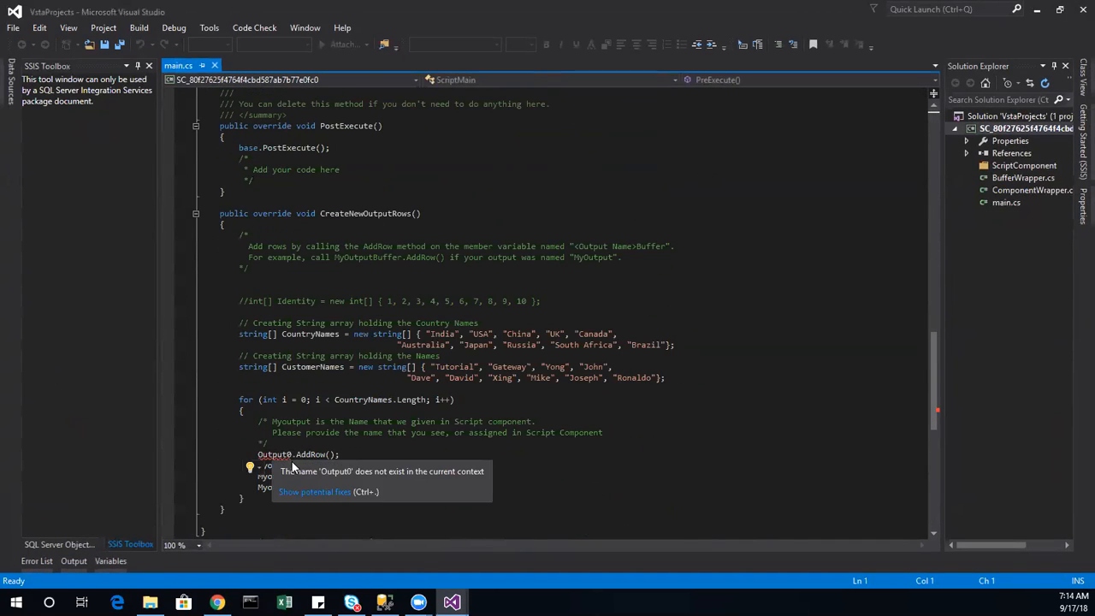
pyautogui.click(267, 431)
pyautogui.click(326, 465)
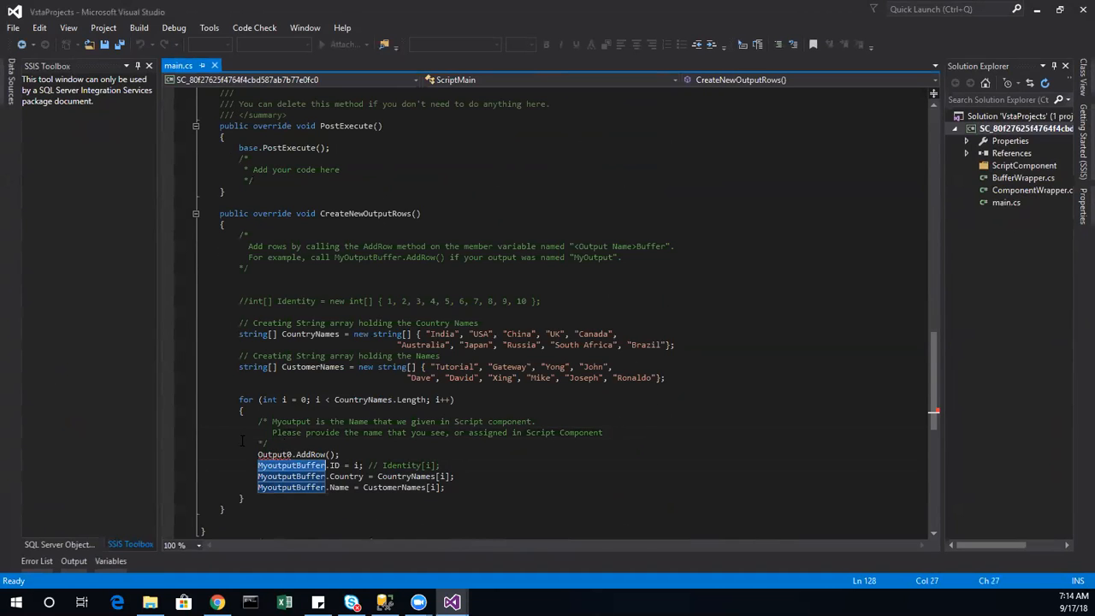
pyautogui.doubleClick(283, 454)
pyautogui.write('MyoutputBuffer')
pyautogui.click(503, 432)
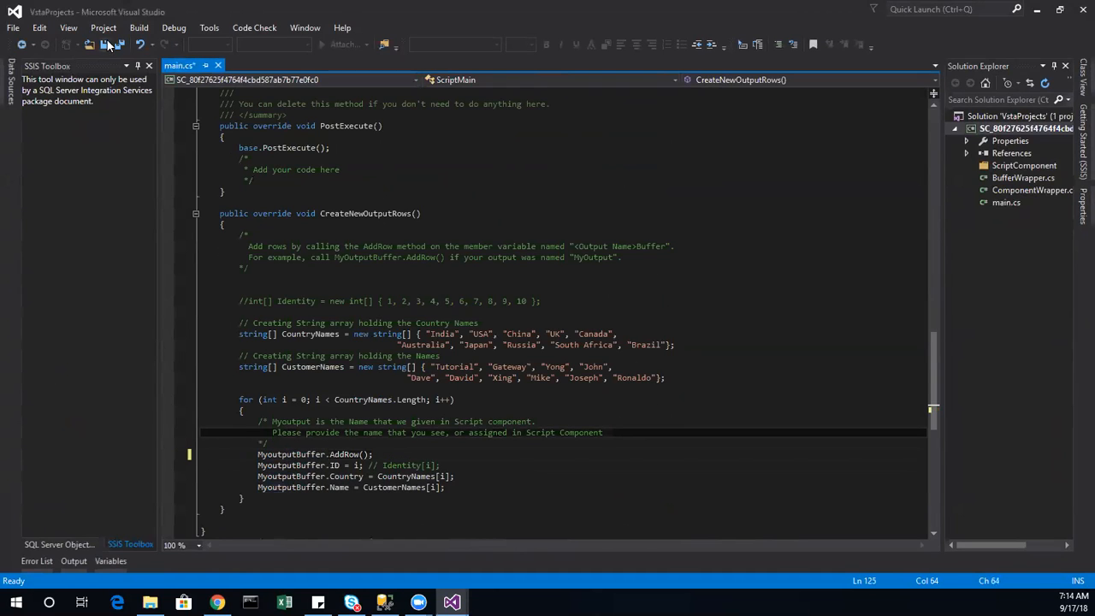
# Build the script project, close the script editor, and accept the Script Component's settings
pyautogui.click(140, 29)
pyautogui.click(171, 44)
pyautogui.click(1082, 9)
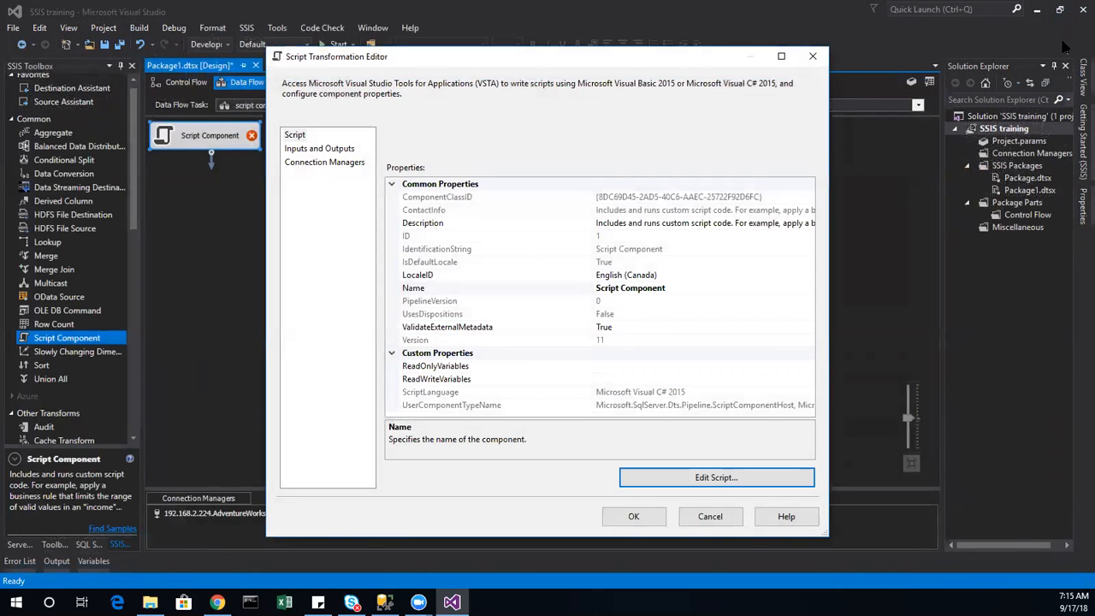
pyautogui.click(631, 516)
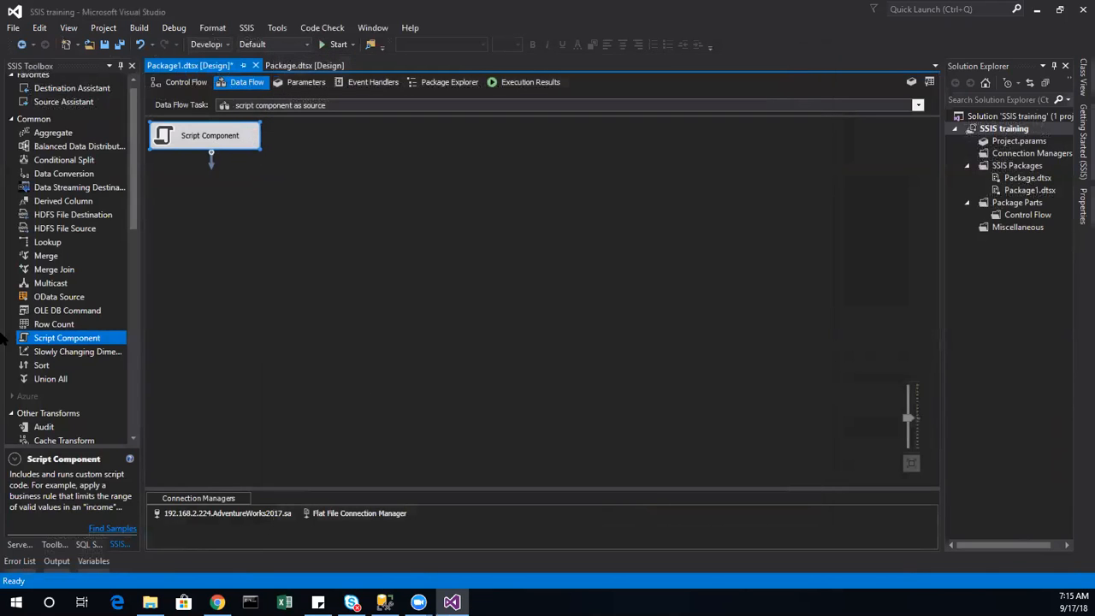
# Add a Sort transformation to the data flow and connect the Script Component's output to it
pyautogui.moveTo(40, 366); pyautogui.dragTo(369, 297)
pyautogui.click(209, 128)
pyautogui.moveTo(211, 161); pyautogui.dragTo(351, 300)
# Configure the Sort to order by all input columns, Country, Name and ID, in ascending order
pyautogui.doubleClick(359, 298)
pyautogui.click(475, 160)
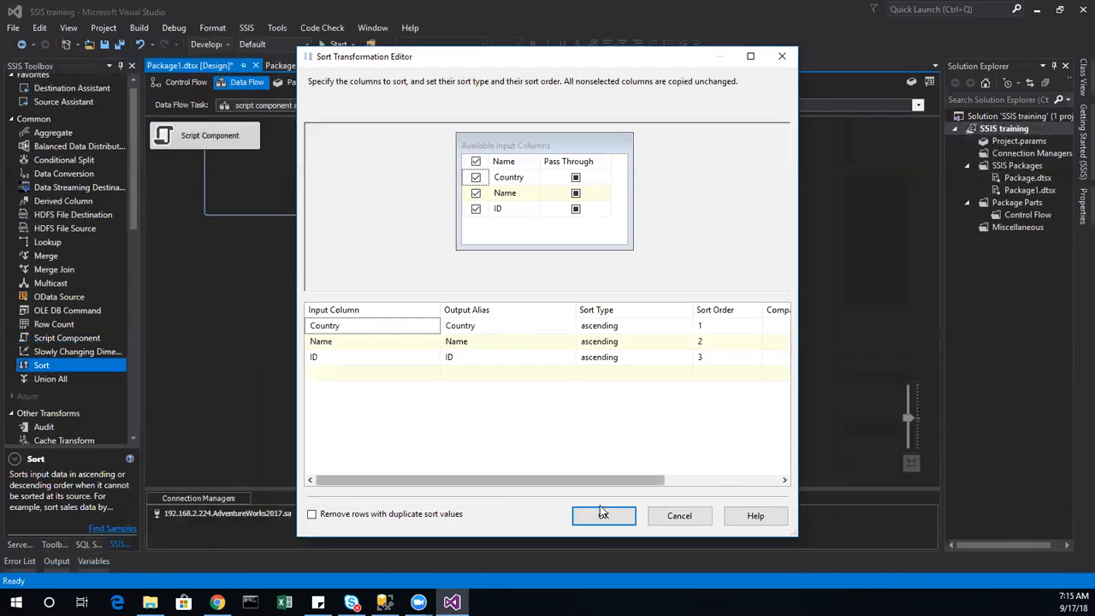
pyautogui.click(603, 553)
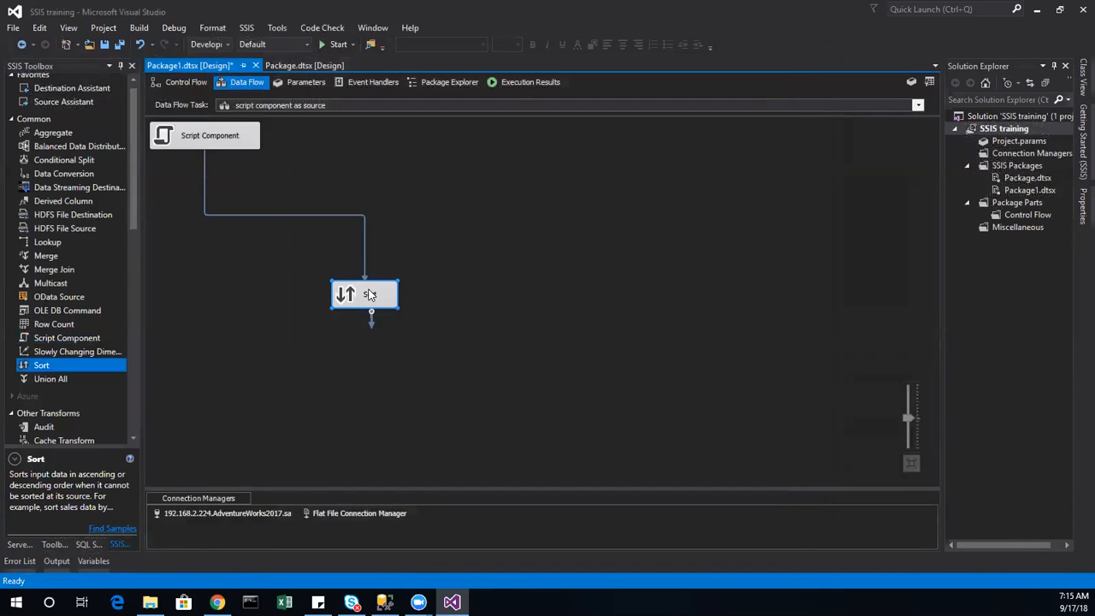
# Enable a data viewer on the path from the Script Component to the Sort, and run the package to inspect the generated rows
pyautogui.rightClick(275, 215)
pyautogui.click(338, 259)
pyautogui.click(334, 44)
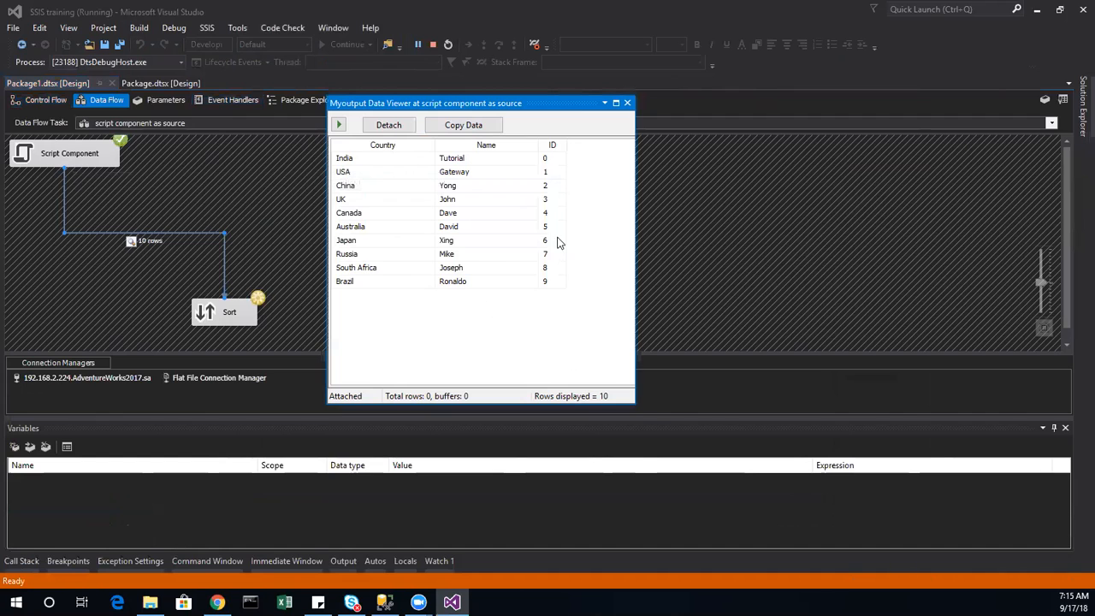
pyautogui.click(627, 103)
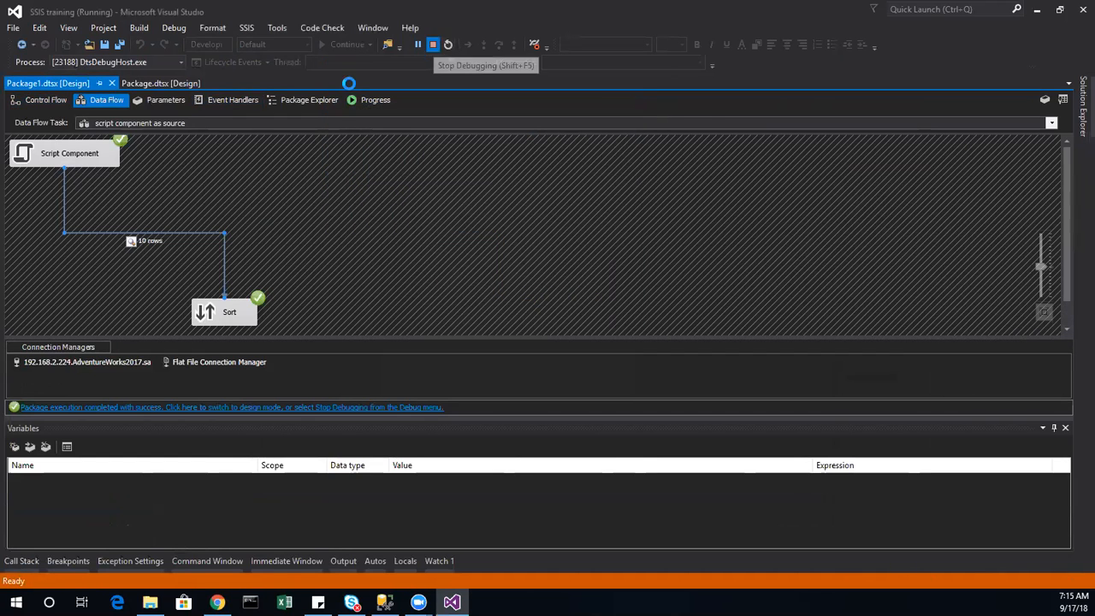
pyautogui.click(432, 45)
# Review the properties of the Script Component's Myoutput output and its Country, Name and ID columns
pyautogui.click(205, 141)
pyautogui.doubleClick(207, 138)
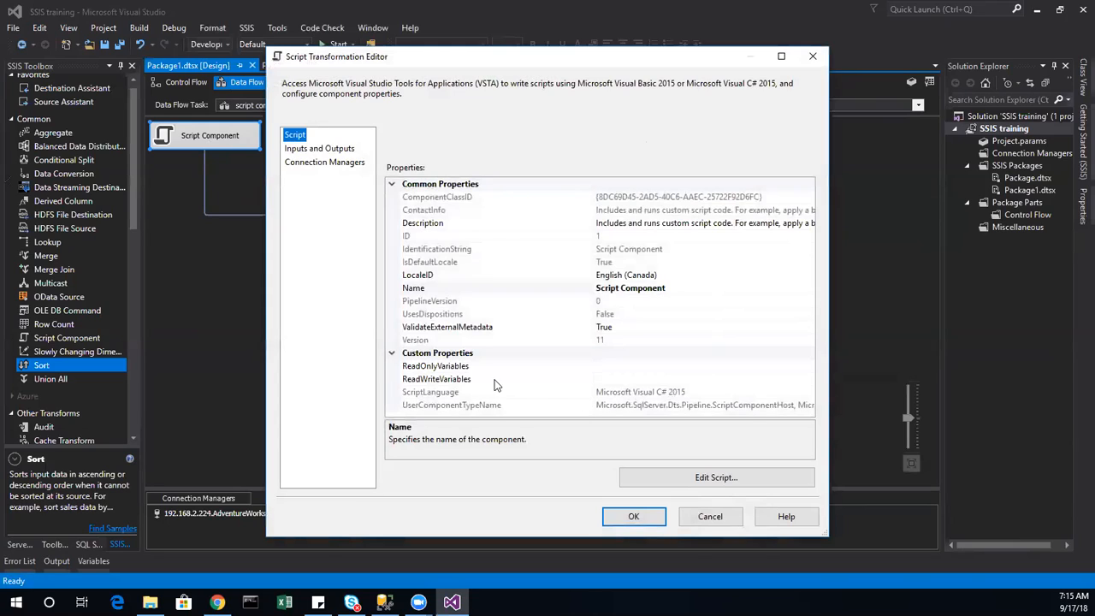
pyautogui.click(310, 148)
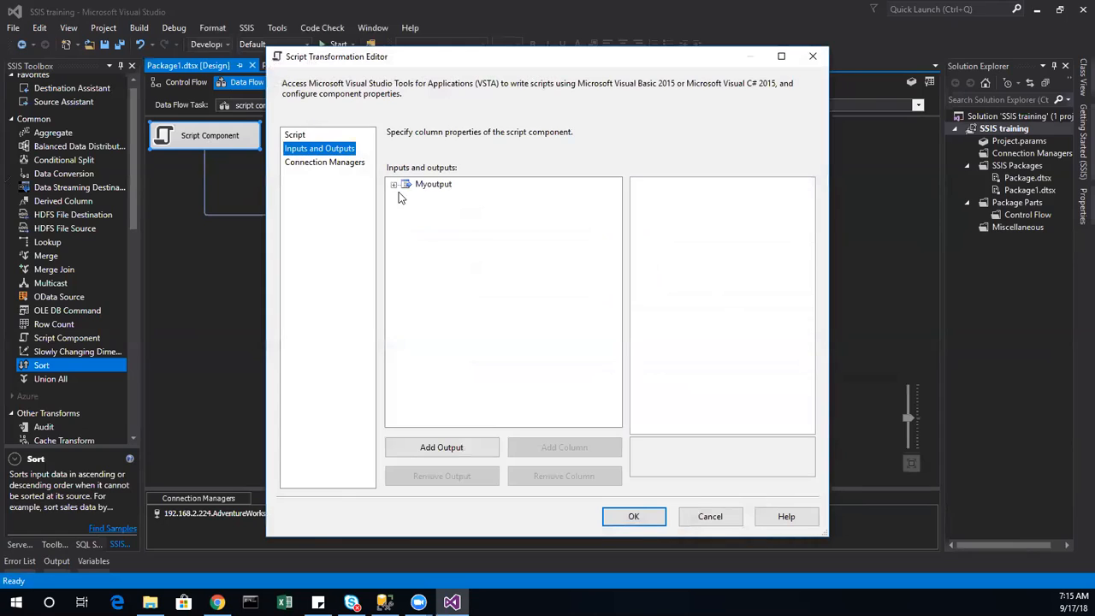
pyautogui.click(394, 184)
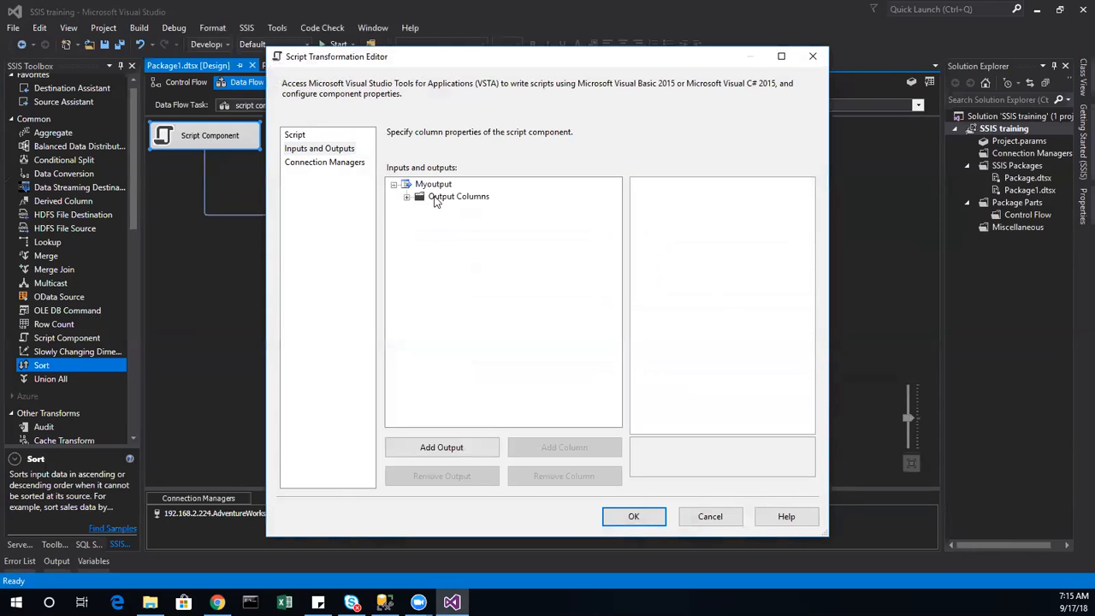
pyautogui.click(407, 198)
pyautogui.click(449, 210)
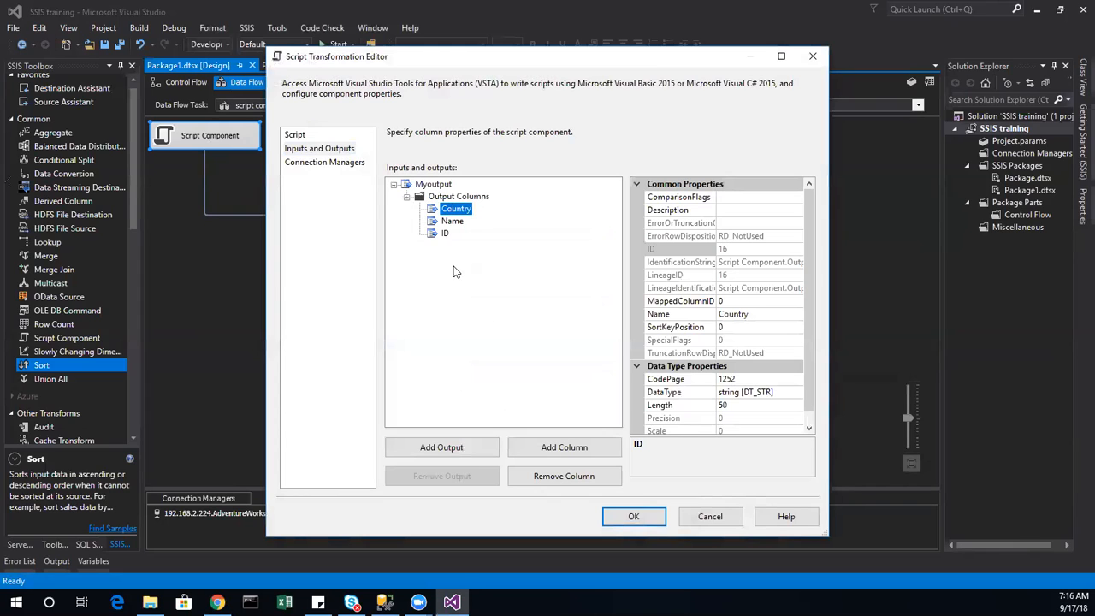
pyautogui.click(461, 221)
pyautogui.click(445, 234)
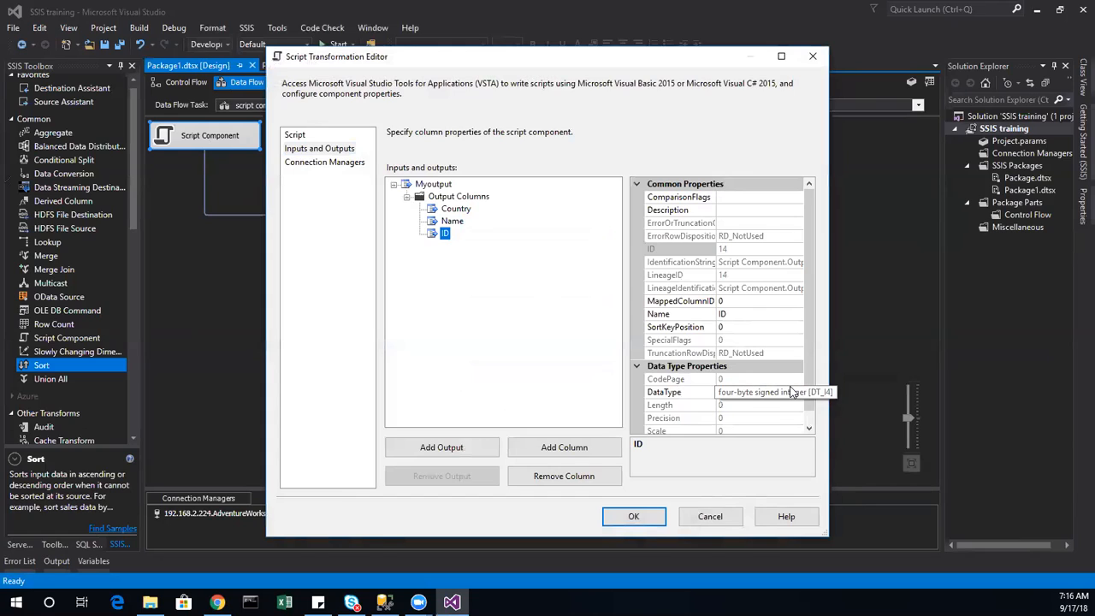
pyautogui.click(454, 221)
pyautogui.click(456, 209)
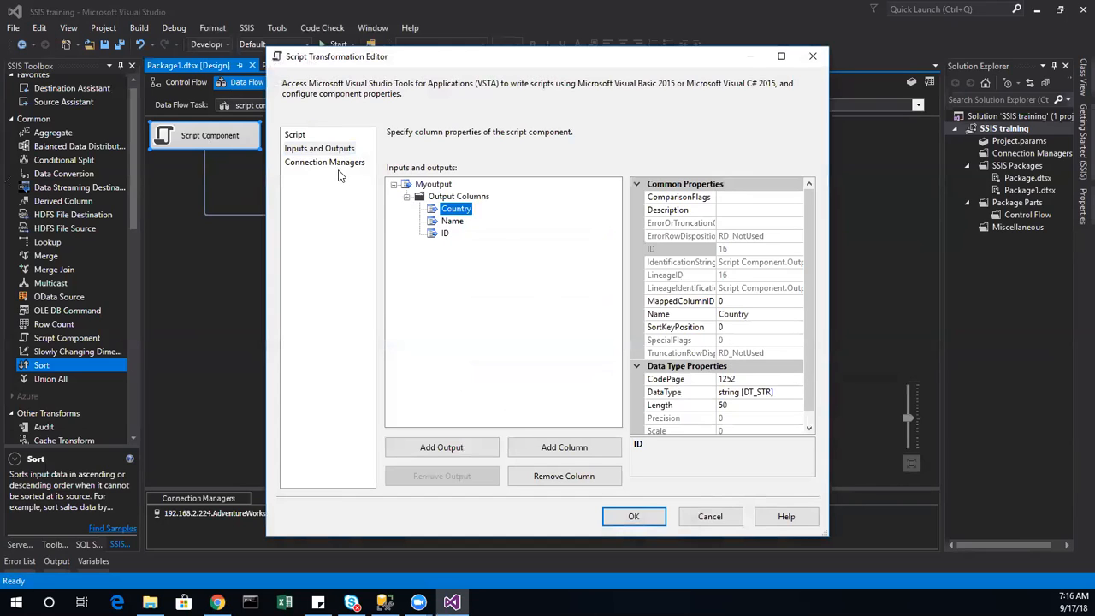
pyautogui.click(428, 188)
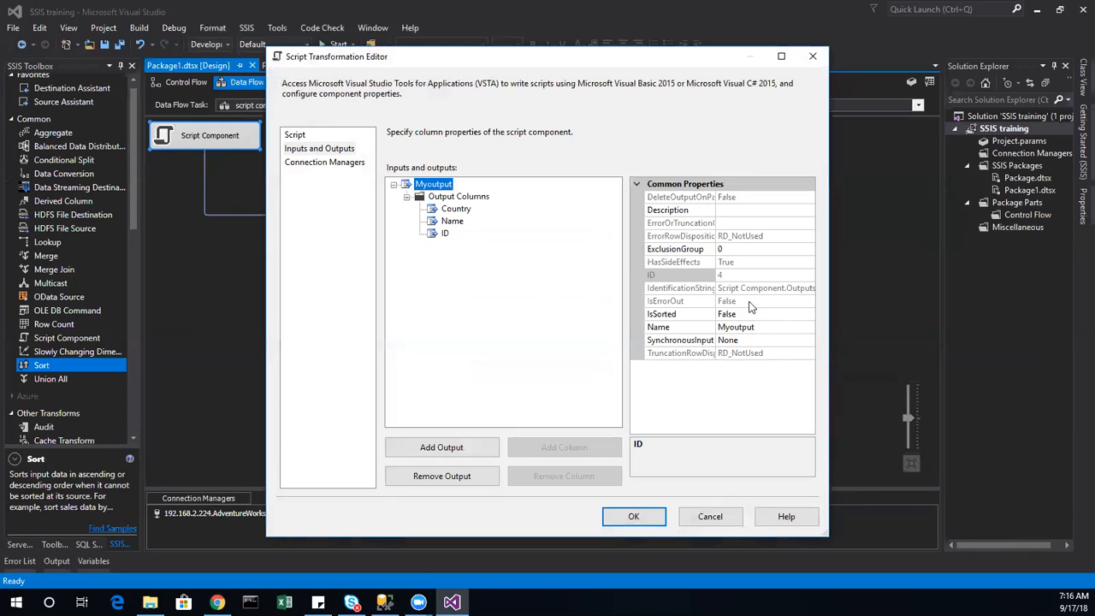
# Open the Script Component's C# script and examine the CreateNewOutputRows method, its string arrays and the loop filling MyoutputBuffer
pyautogui.click(305, 136)
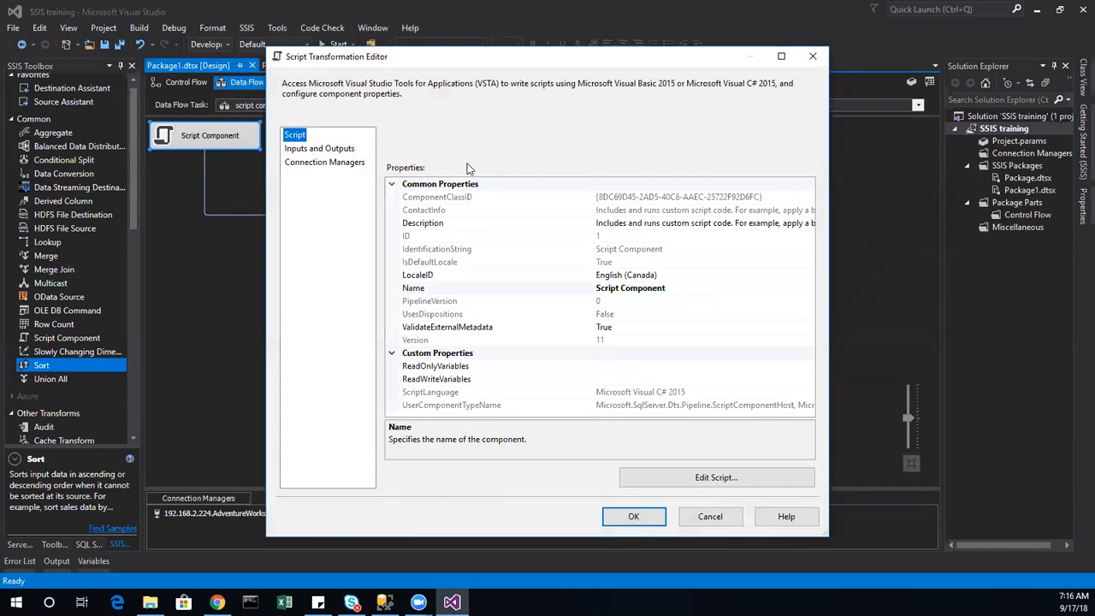
pyautogui.click(704, 479)
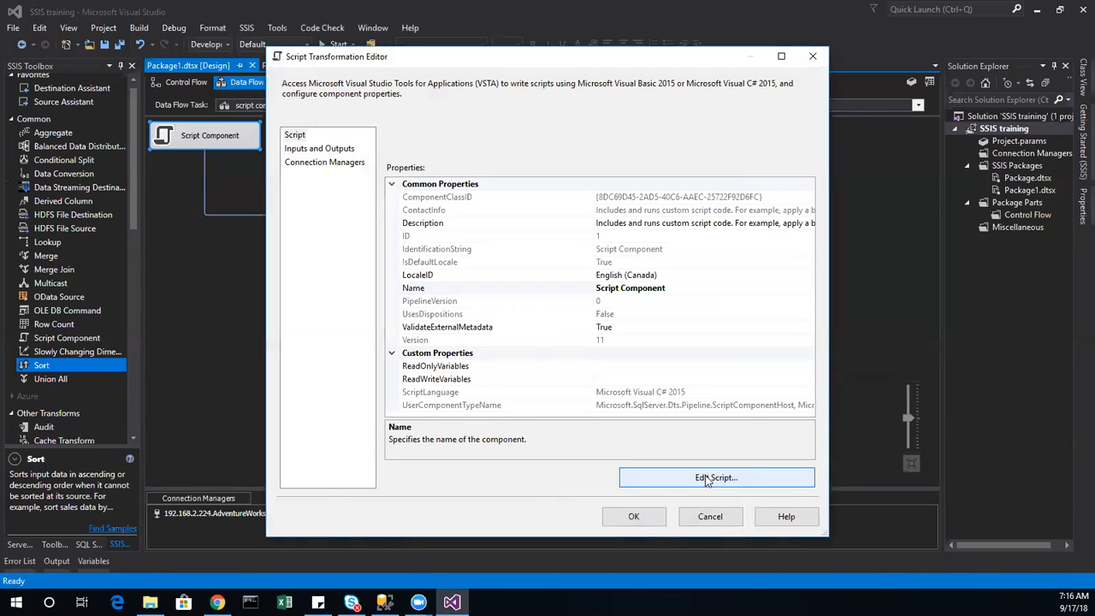
pyautogui.click(705, 478)
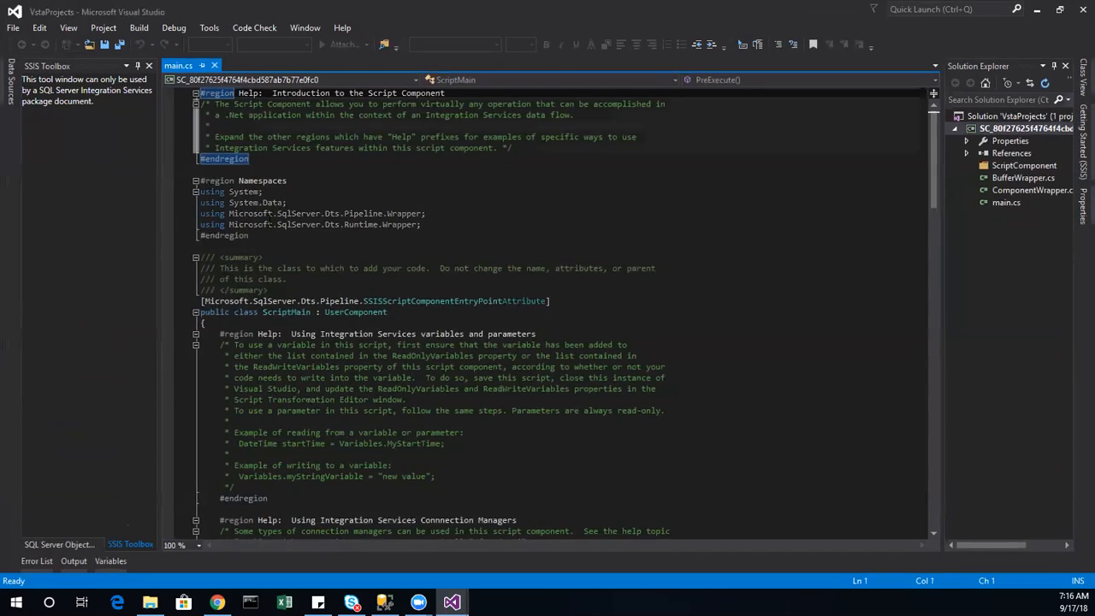
pyautogui.scroll(-20, 399, 363)
pyautogui.scroll(-8, 399, 364)
pyautogui.scroll(5, 224, 254)
pyautogui.moveTo(217, 214); pyautogui.dragTo(422, 214)
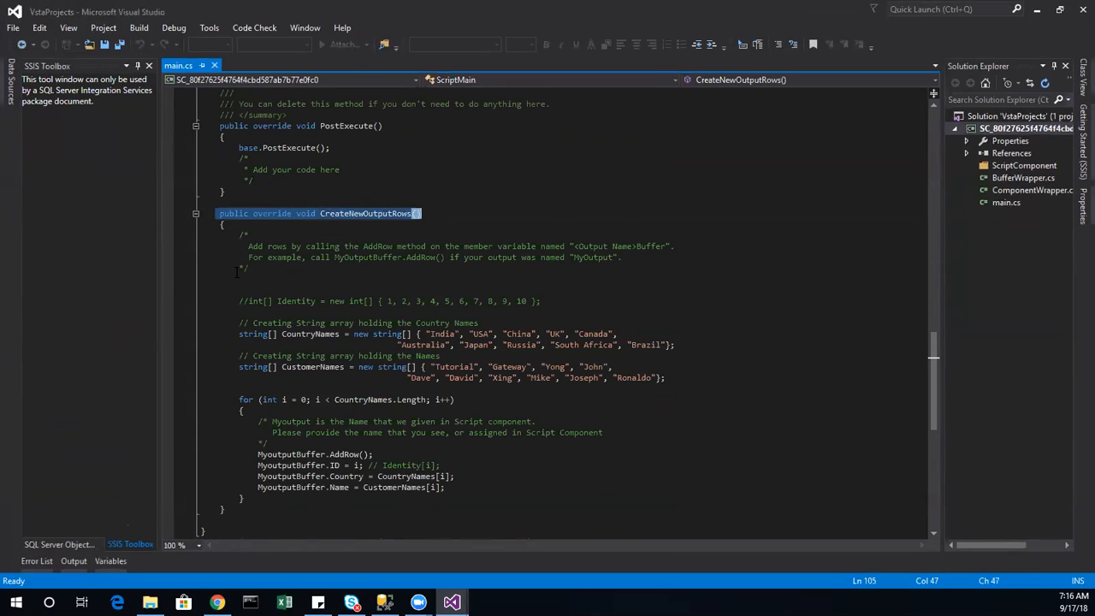
pyautogui.moveTo(240, 235); pyautogui.dragTo(522, 495)
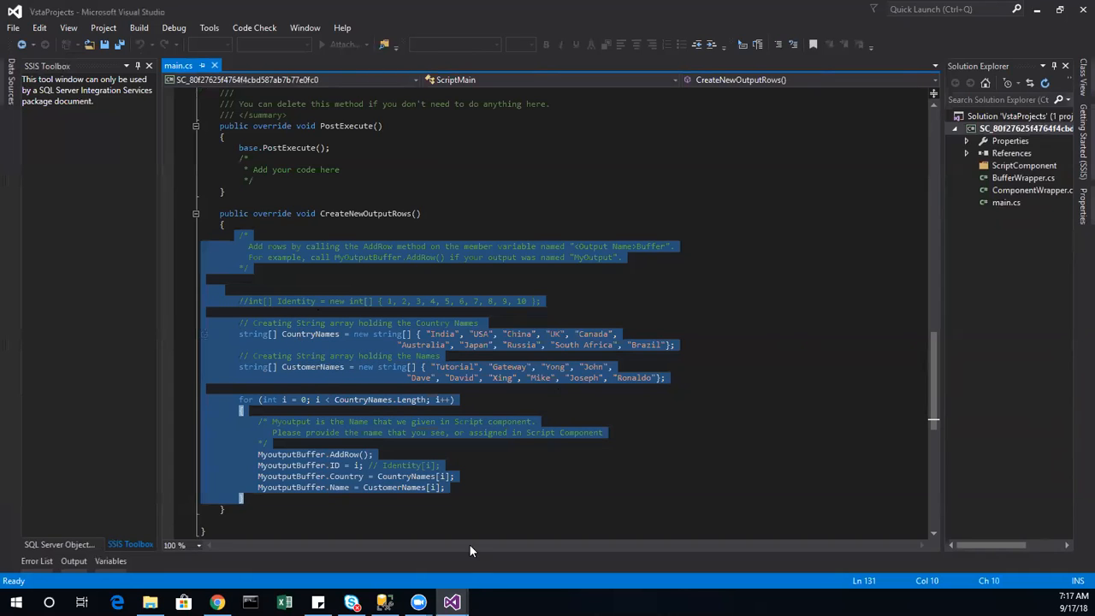
pyautogui.click(388, 467)
pyautogui.moveTo(363, 490); pyautogui.dragTo(242, 498)
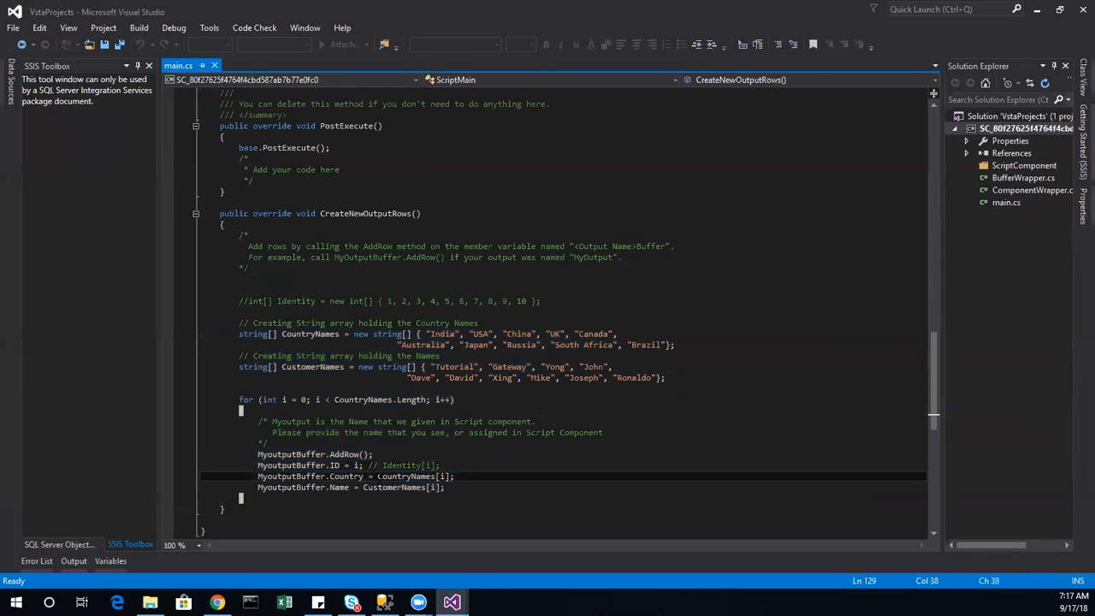
pyautogui.moveTo(377, 476); pyautogui.dragTo(456, 485)
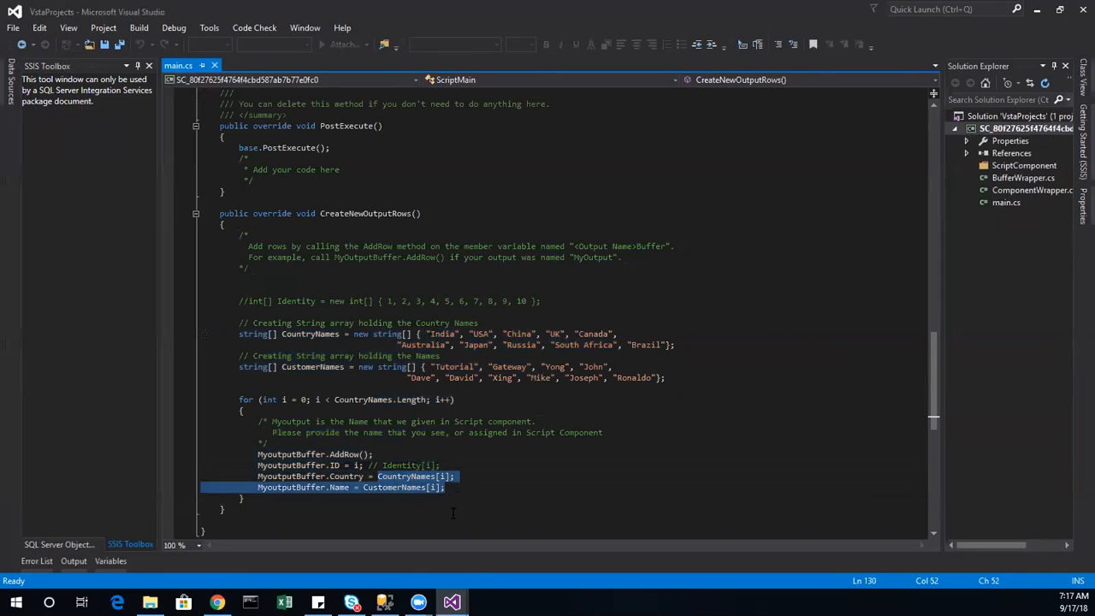
pyautogui.moveTo(230, 399); pyautogui.dragTo(243, 498)
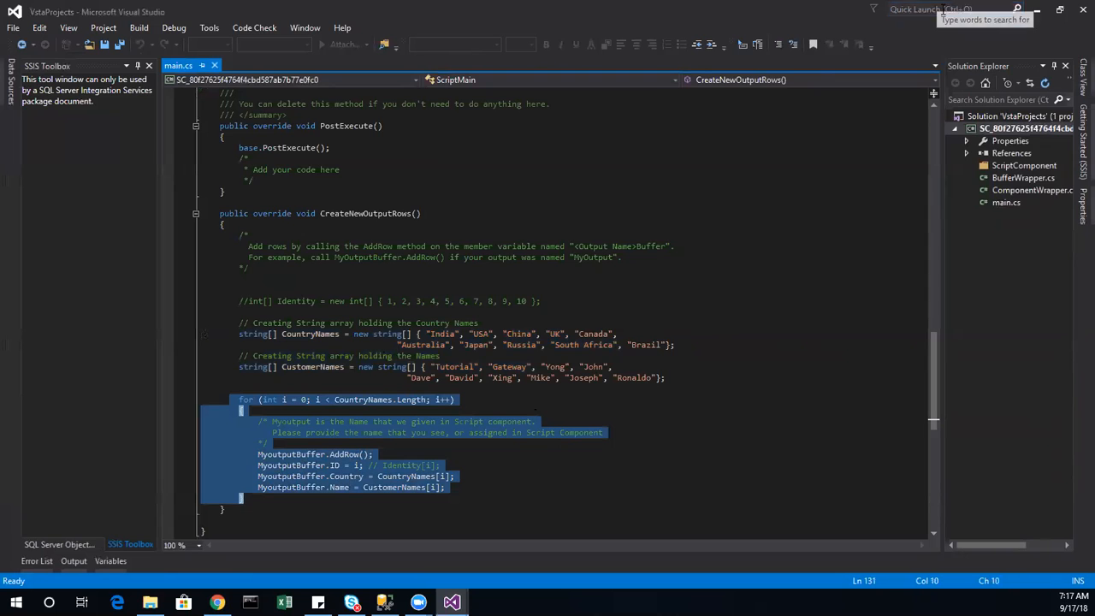
# Build the script project, then close the script editor and dismiss the Script Transformation Editor without saving changes
pyautogui.click(138, 27)
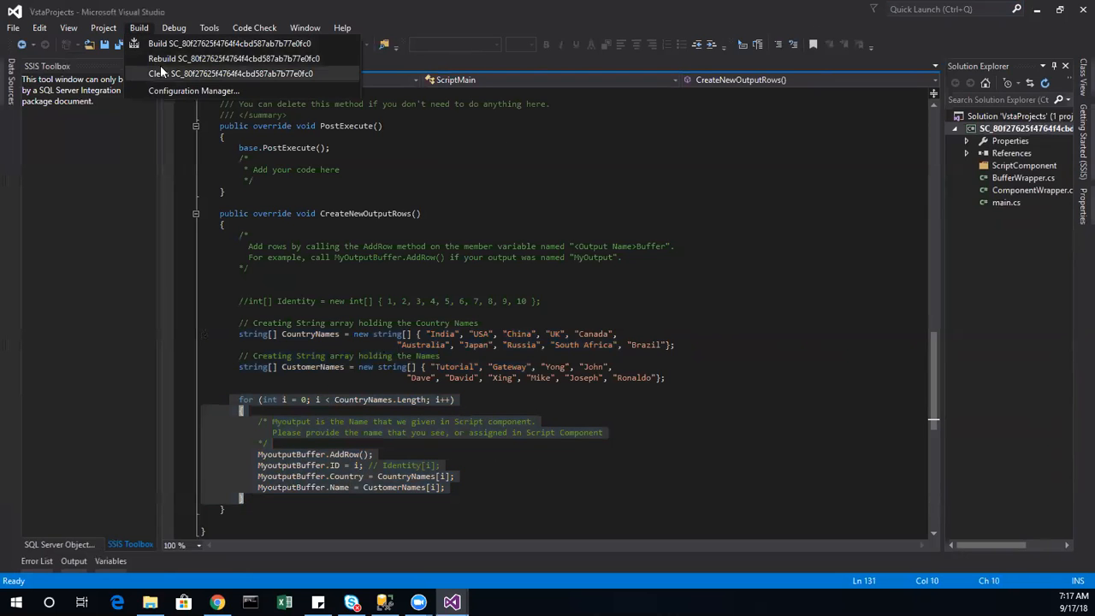
pyautogui.click(181, 42)
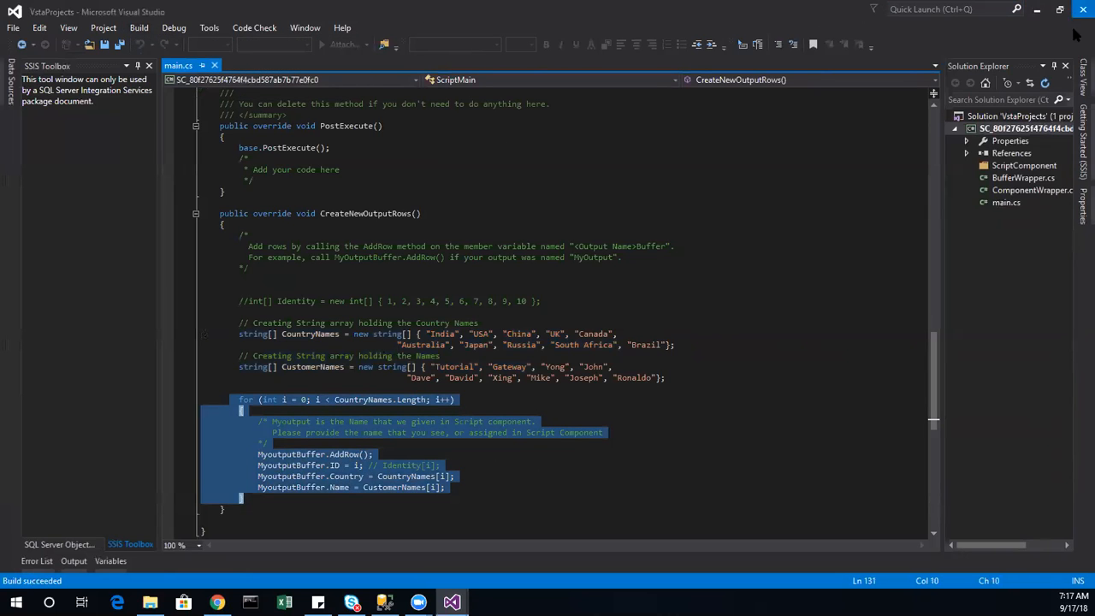
pyautogui.click(1082, 10)
pyautogui.click(709, 517)
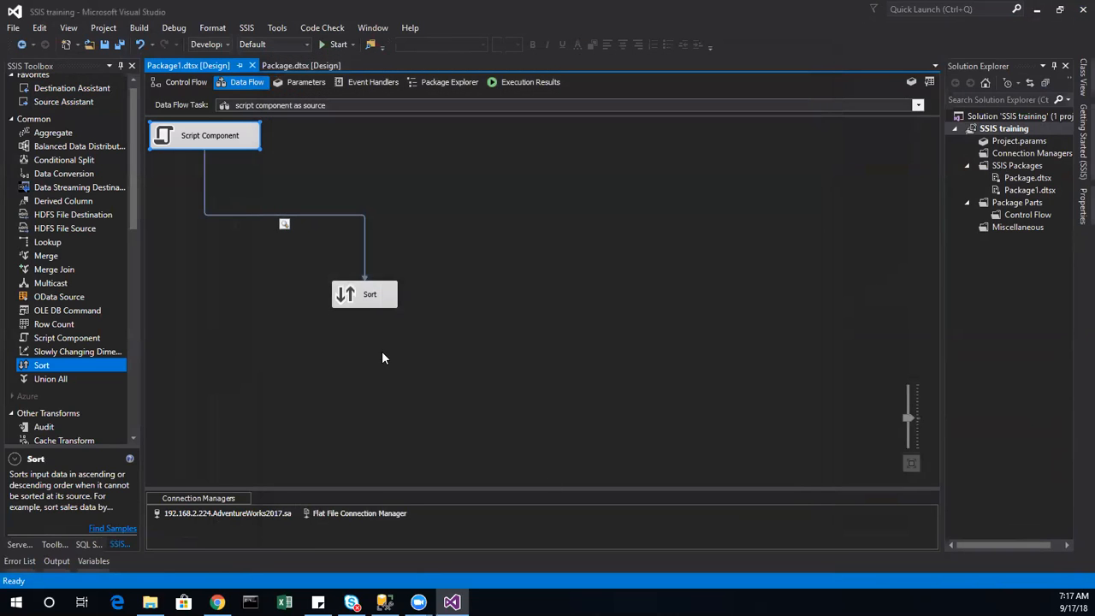
# Execute only the "script component as source" task from the control flow and check its rows in the data viewer
pyautogui.click(186, 82)
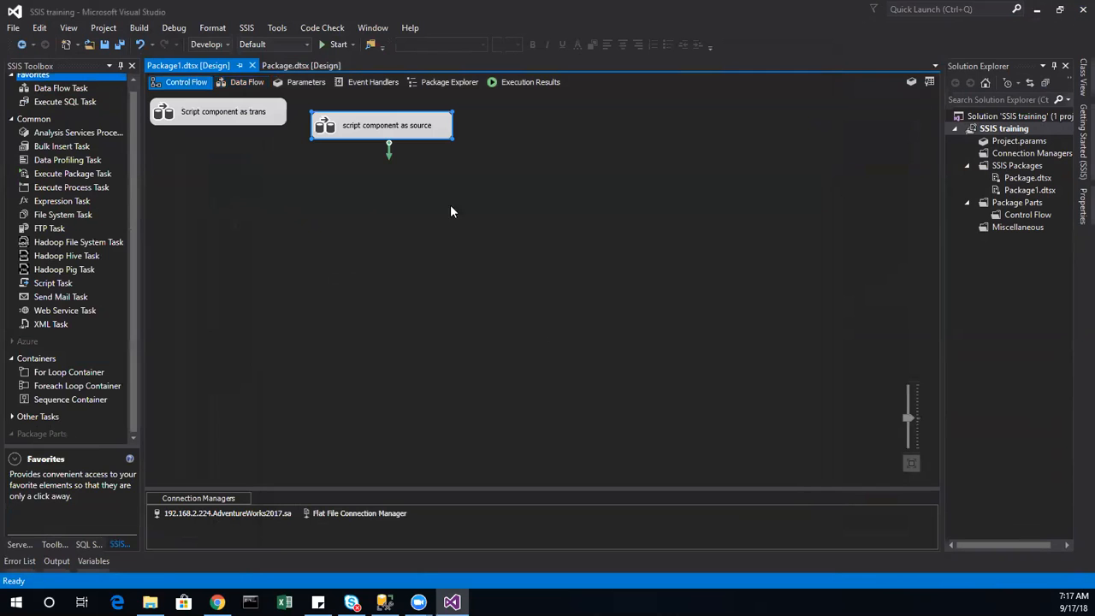
pyautogui.rightClick(423, 130)
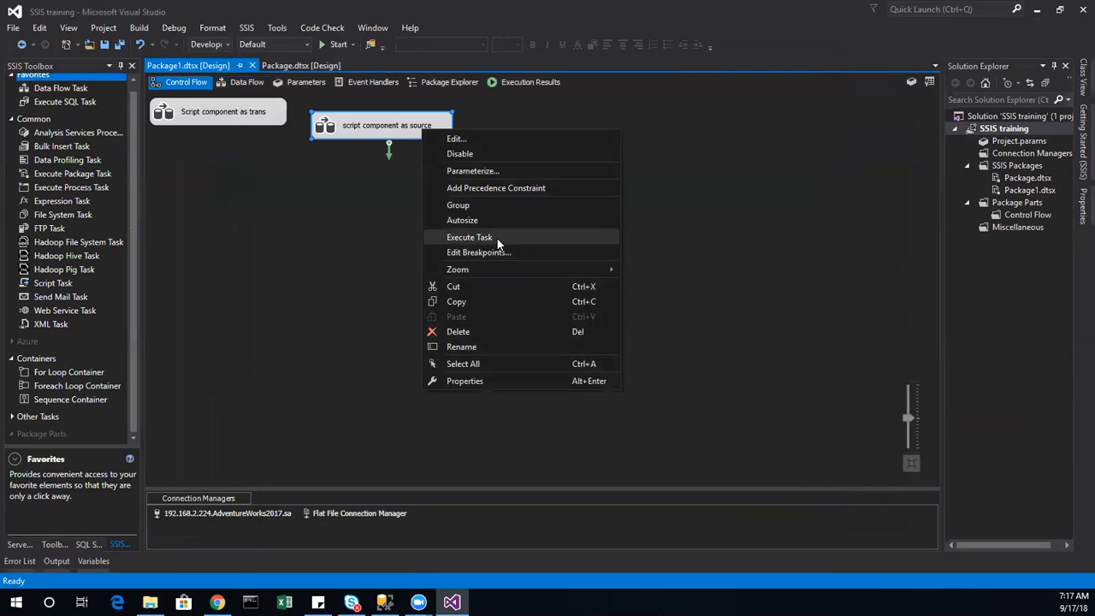
pyautogui.click(498, 240)
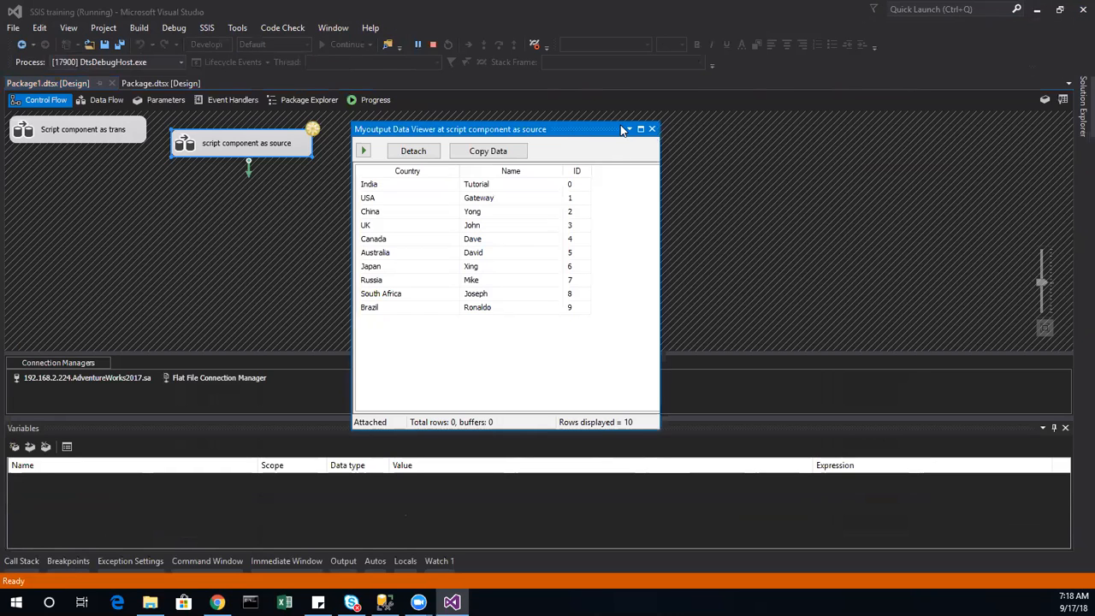
pyautogui.click(652, 129)
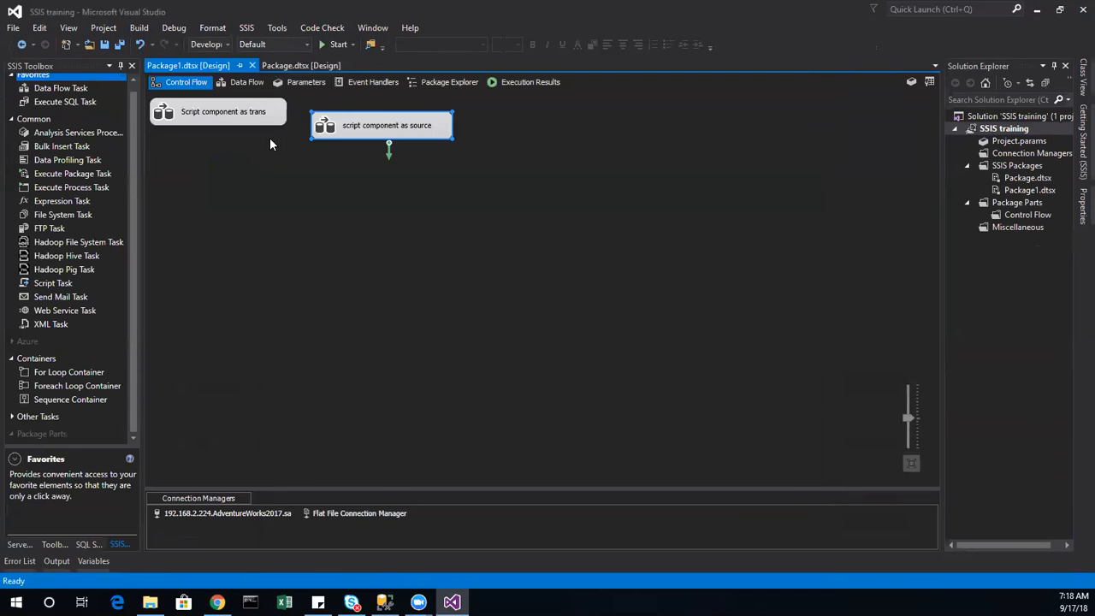
# Align the "script component as source" task with "Script component as trans" and add a new Data Flow Task below them
pyautogui.moveTo(330, 120); pyautogui.dragTo(325, 108)
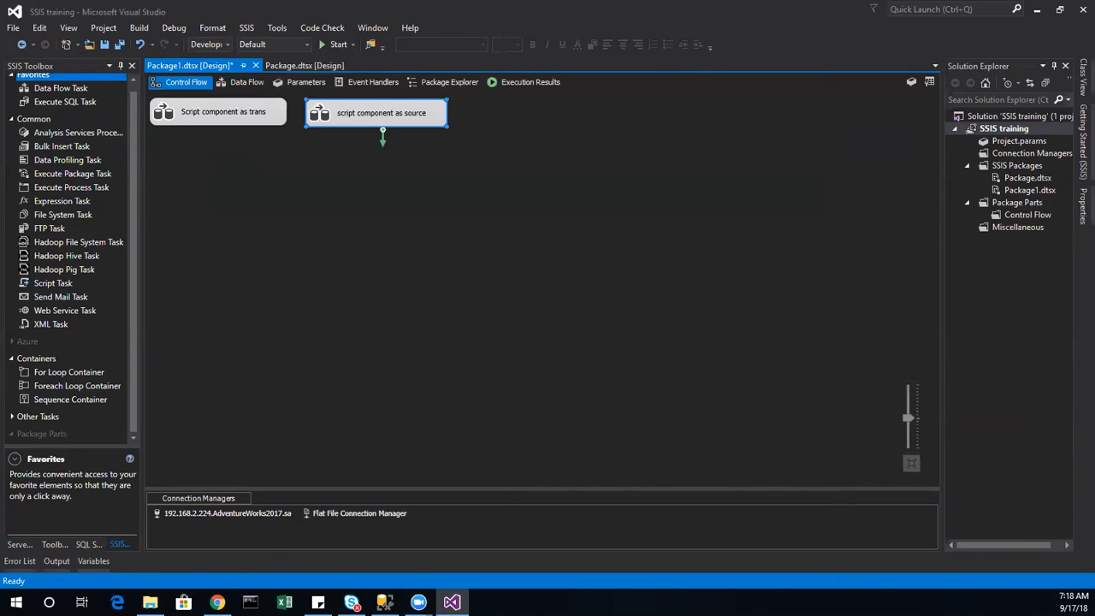
pyautogui.hotkey('alt', 'Tab')
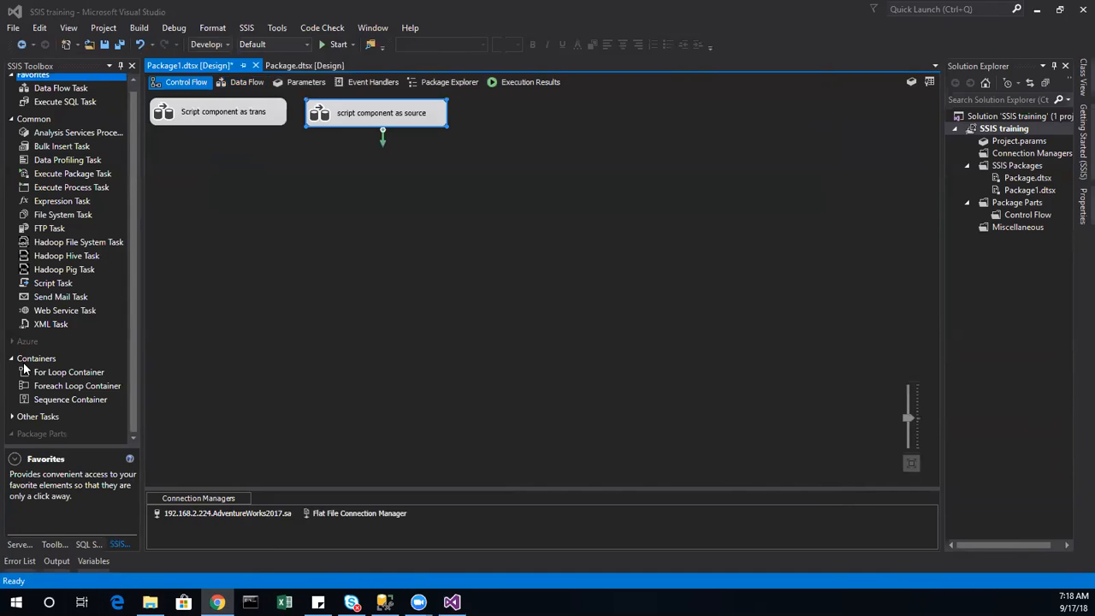
pyautogui.doubleClick(77, 90)
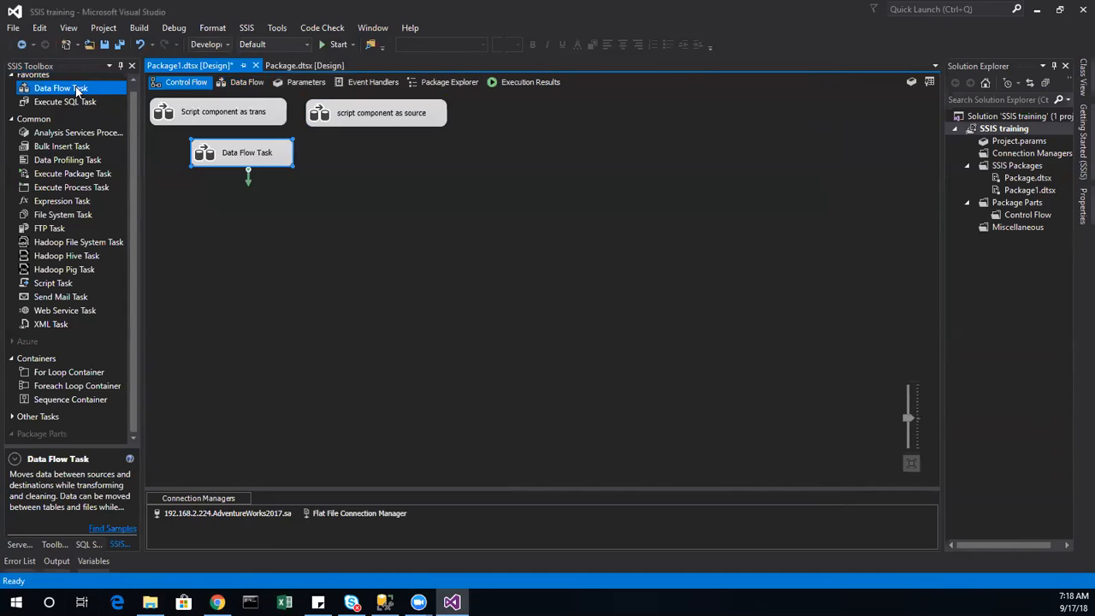
pyautogui.moveTo(216, 160); pyautogui.dragTo(167, 165)
# Disable the "Script component as trans" and "script component as source" tasks in the control flow
pyautogui.click(389, 118)
pyautogui.keyDown('ctrl'); pyautogui.click(254, 105); pyautogui.keyUp('ctrl')
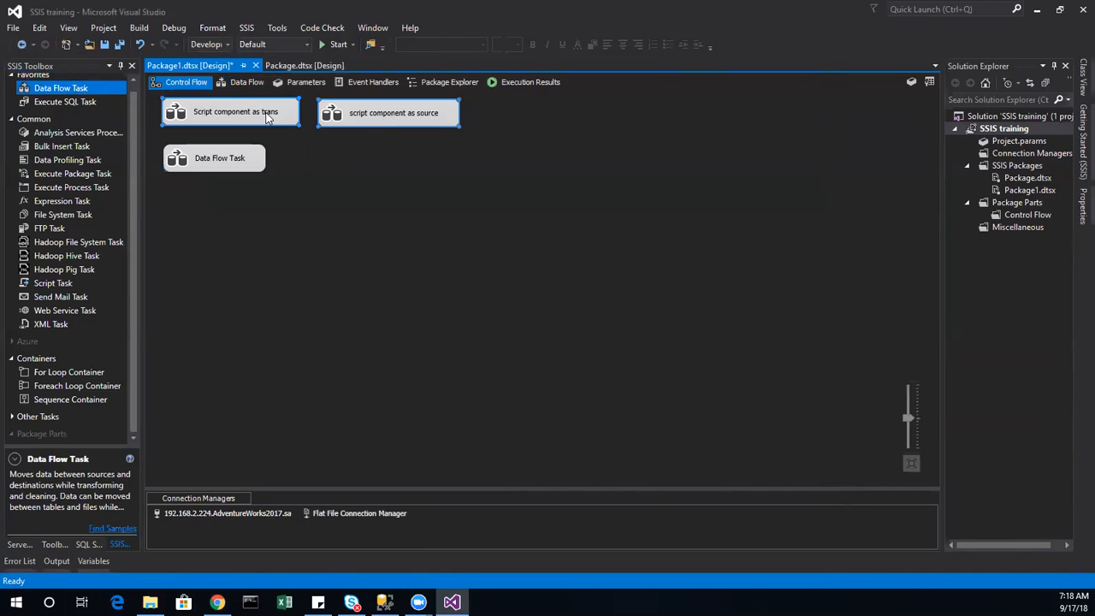
pyautogui.rightClick(272, 116)
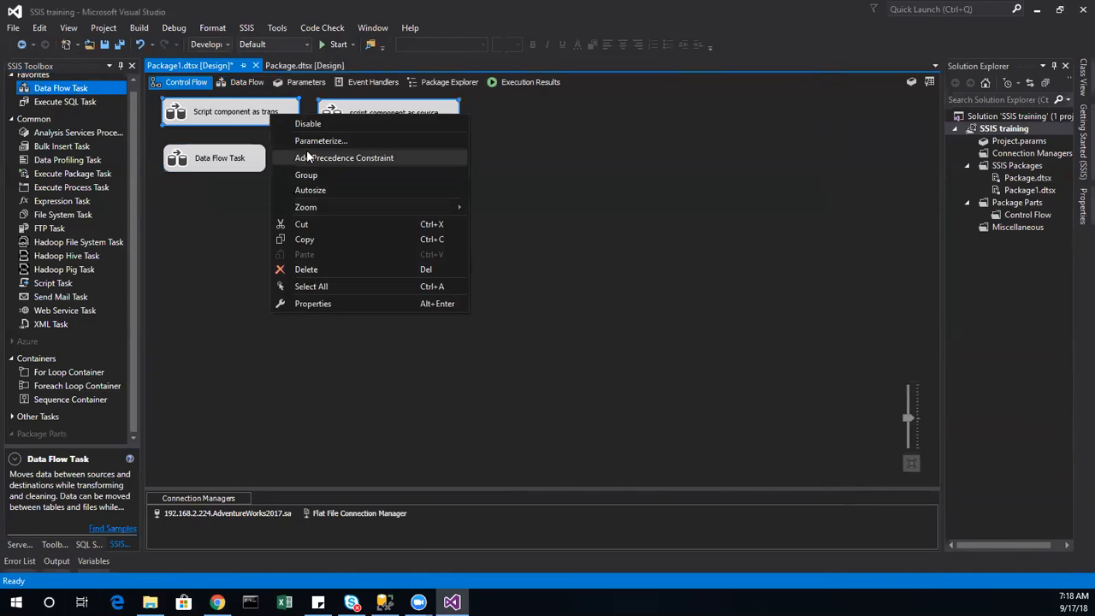
pyautogui.click(340, 123)
pyautogui.click(208, 238)
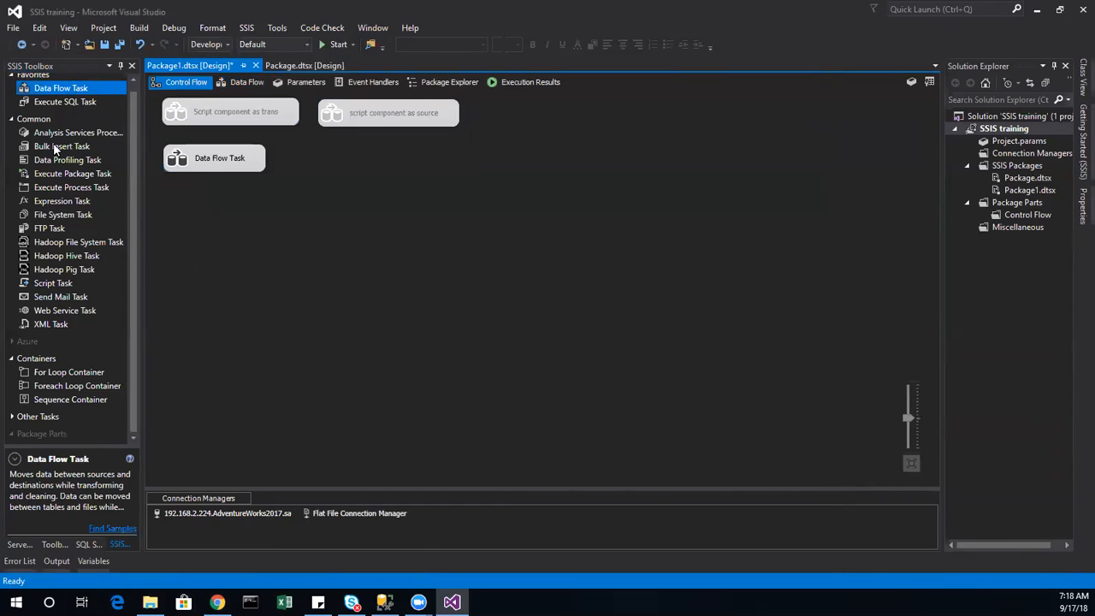
# Open the new Data Flow Task and examine the descriptions of the Slowly Changing Dimension, Sort, Union All and Audit transformations
pyautogui.doubleClick(187, 159)
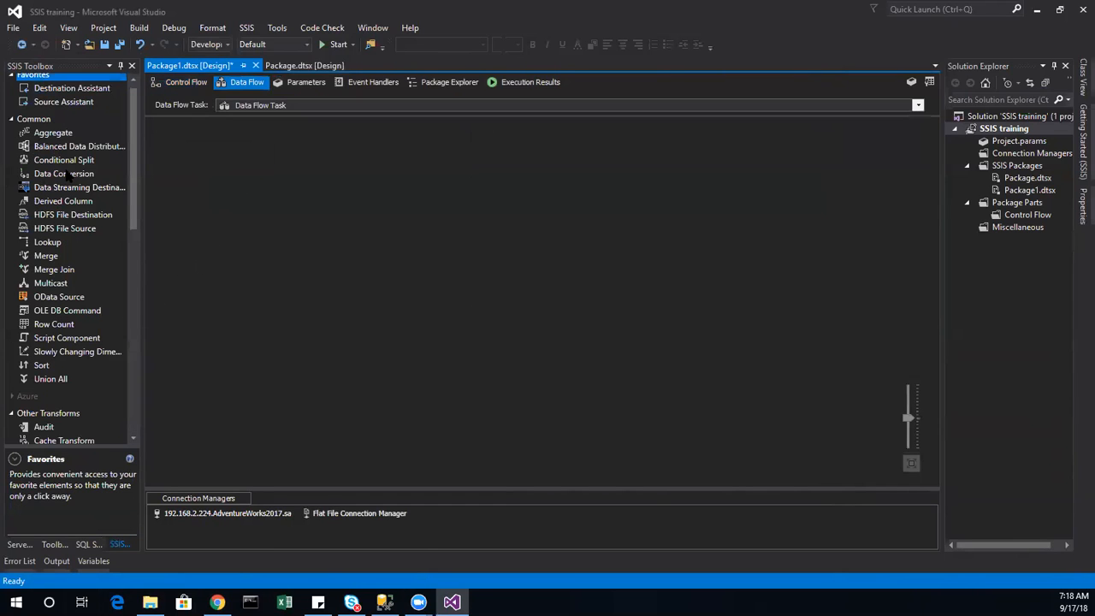
pyautogui.scroll(-2, 59, 357)
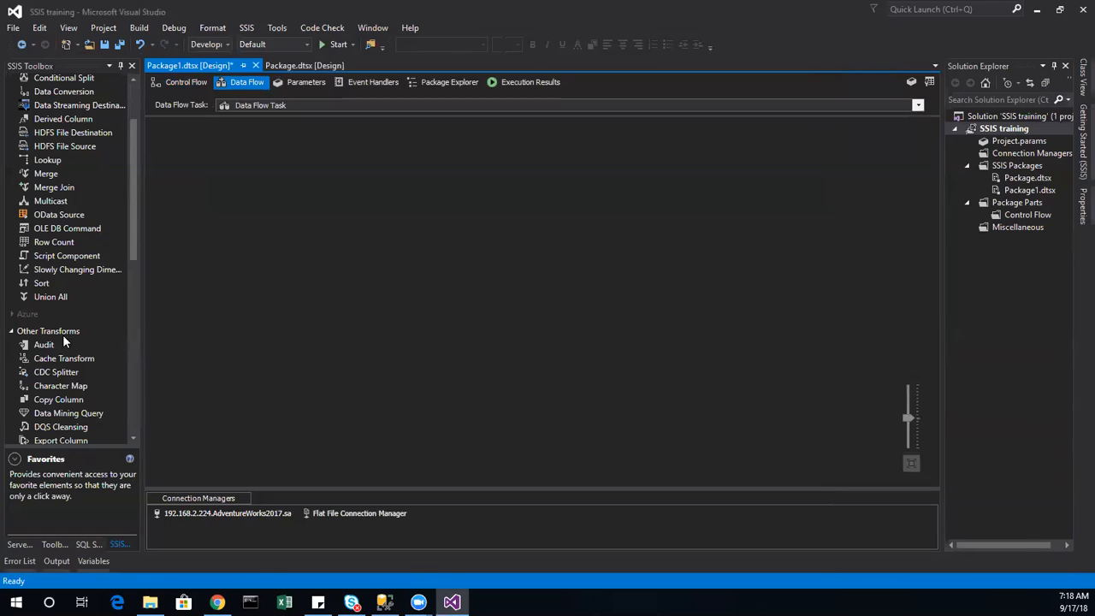
pyautogui.click(109, 271)
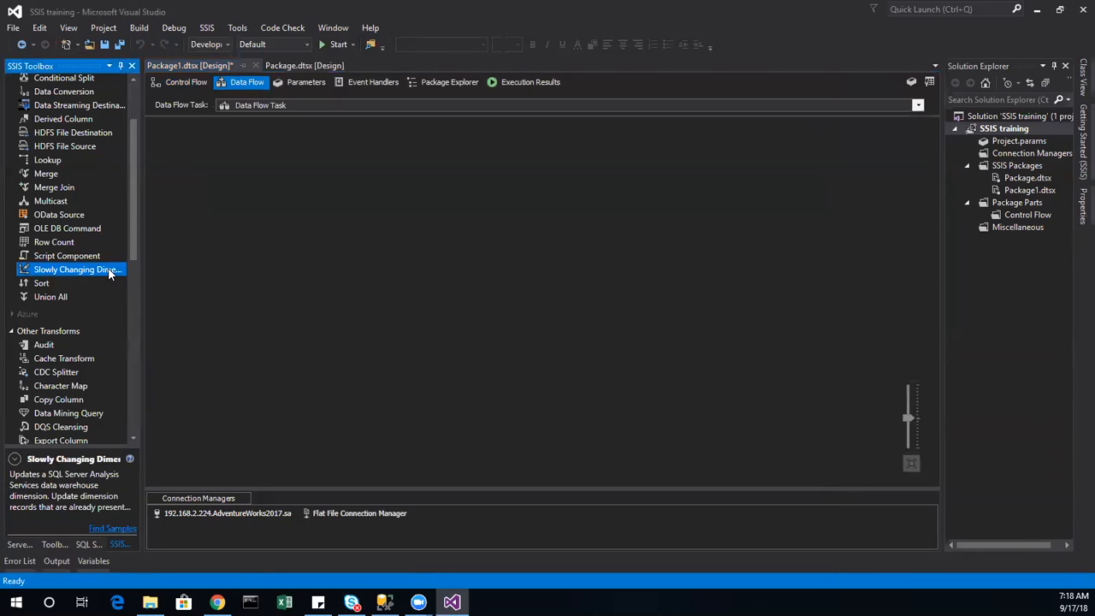
pyautogui.click(41, 285)
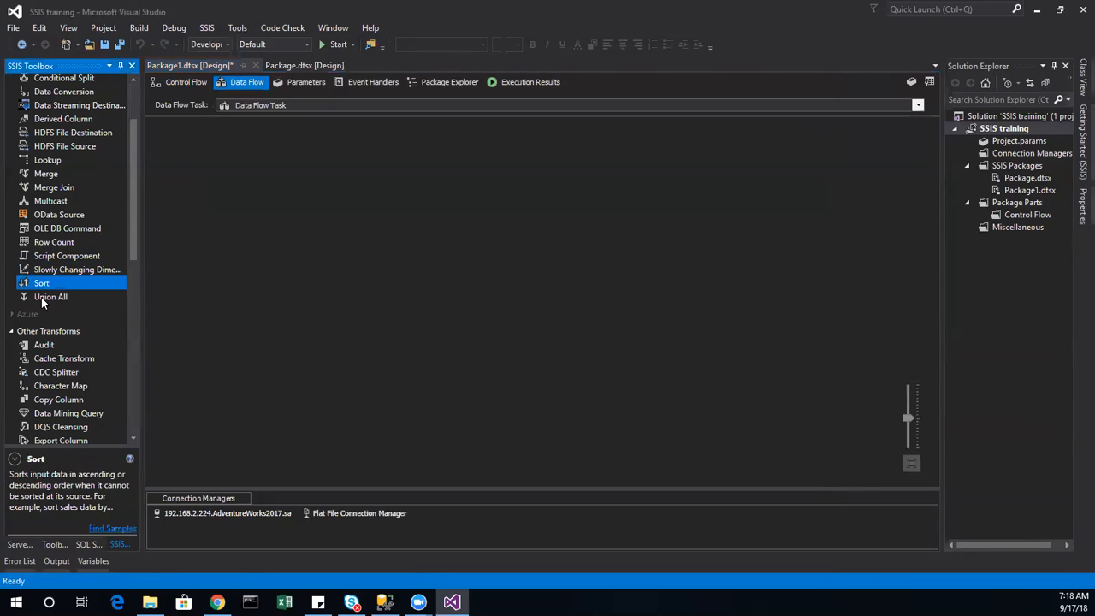
pyautogui.click(41, 299)
pyautogui.click(39, 346)
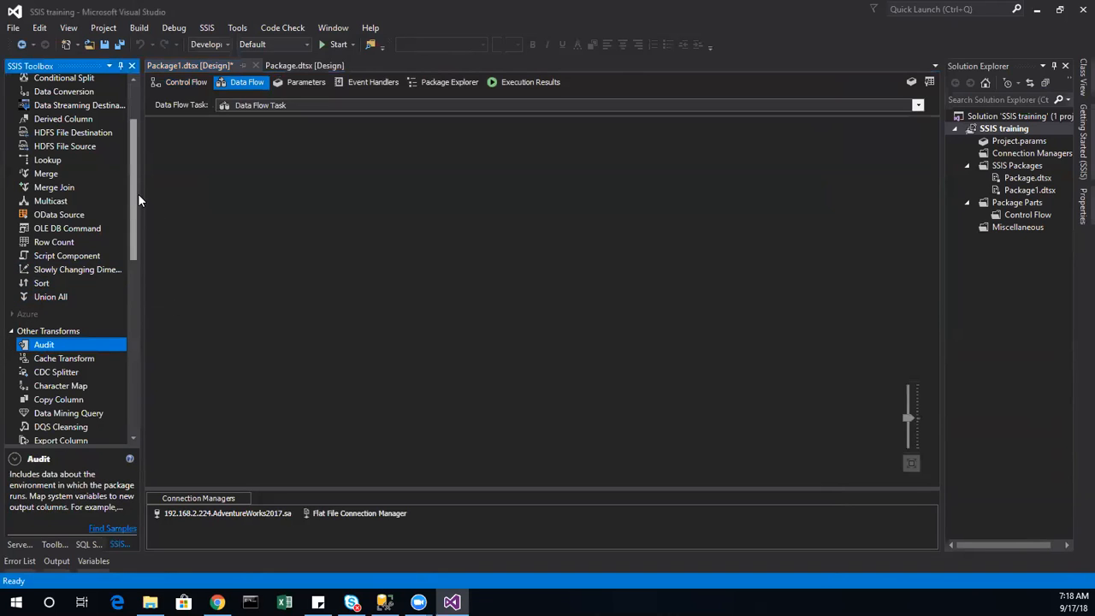
pyautogui.moveTo(134, 203); pyautogui.dragTo(137, 138)
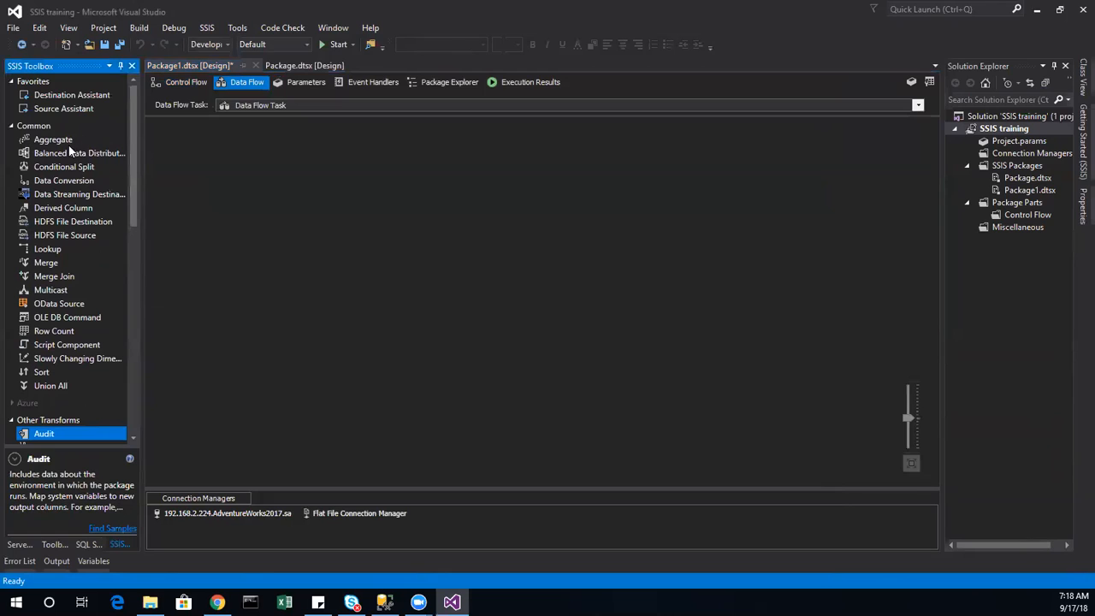
# Add a SQL Server source using the existing AdventureWorks2017 connection and set its table to [Person].[Person]
pyautogui.moveTo(85, 106); pyautogui.dragTo(313, 164)
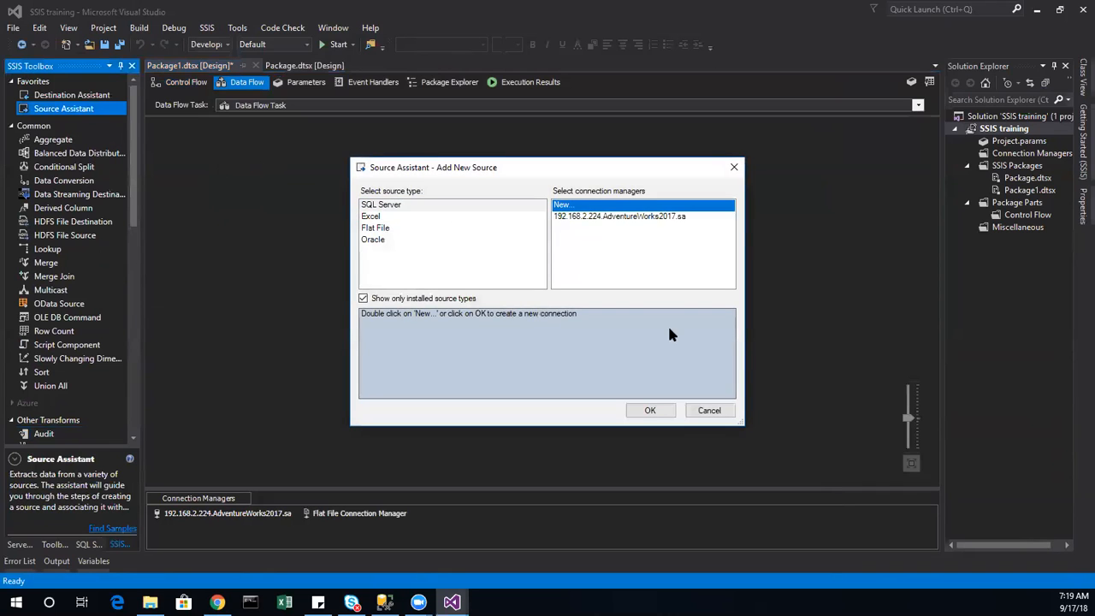
pyautogui.click(639, 216)
pyautogui.click(654, 411)
pyautogui.doubleClick(200, 139)
pyautogui.click(474, 292)
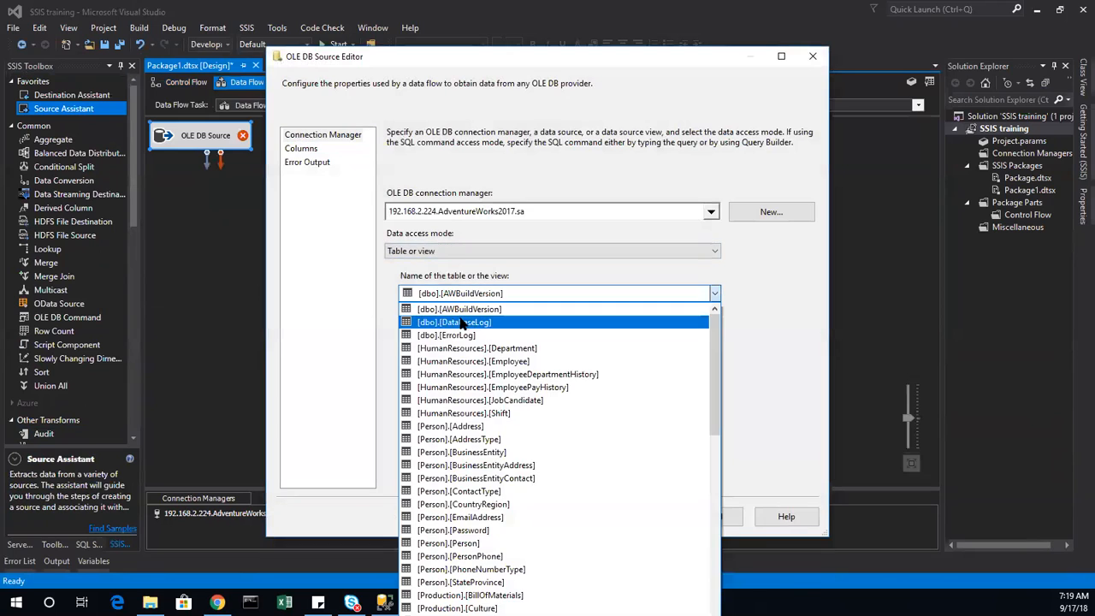
pyautogui.click(476, 544)
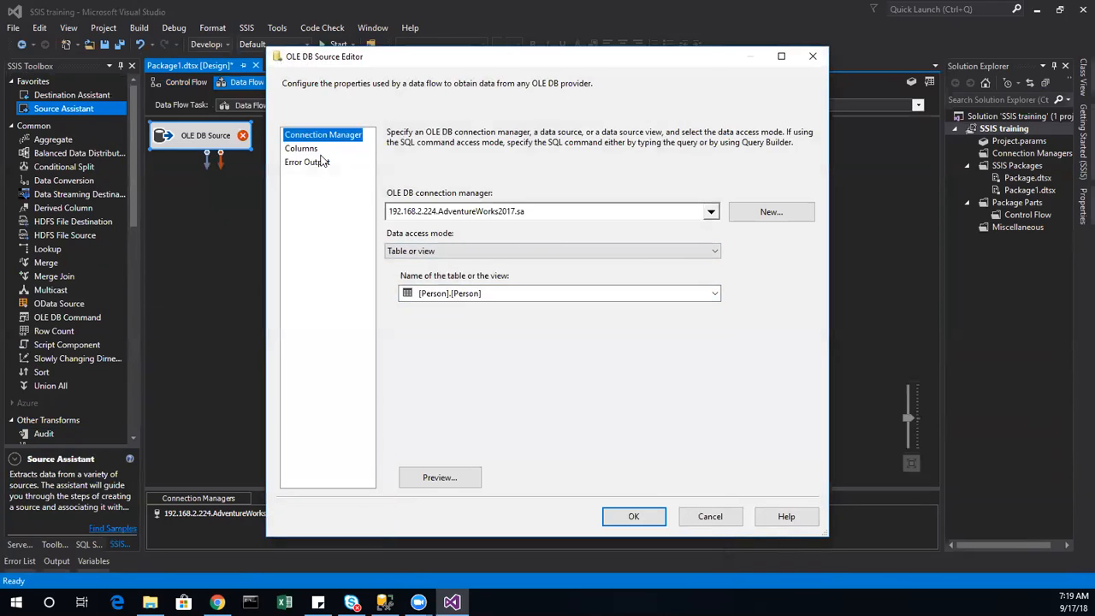
# Limit the OLE DB Source's output columns to BusinessEntityID, FirstName, LastName and EmailPromotion, and apply the source settings
pyautogui.click(301, 148)
pyautogui.click(564, 162)
pyautogui.click(563, 176)
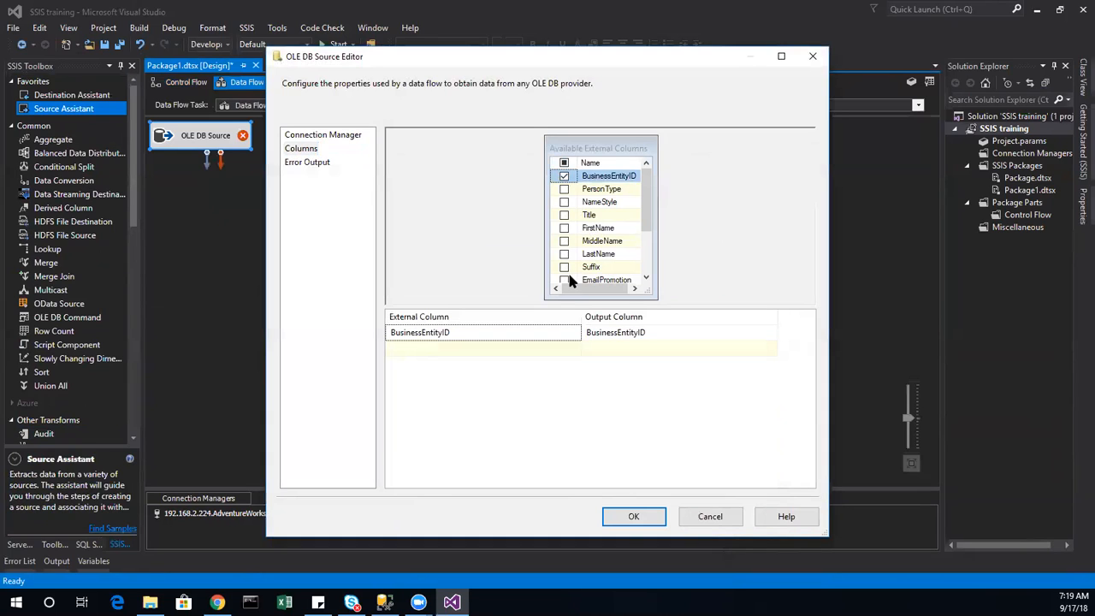
pyautogui.click(563, 227)
pyautogui.click(563, 254)
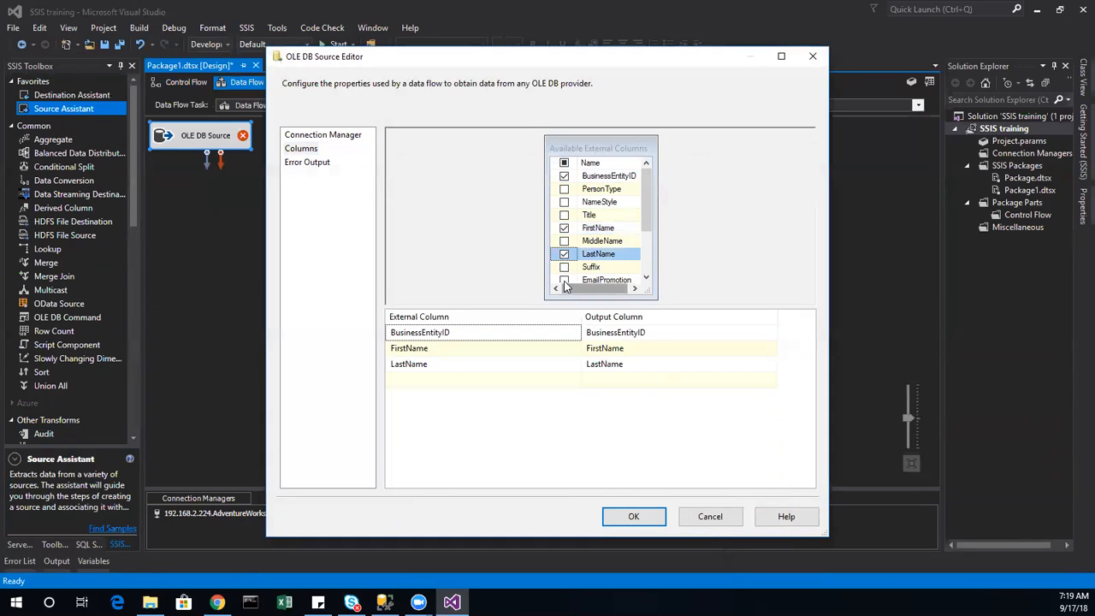
pyautogui.click(564, 280)
pyautogui.click(632, 516)
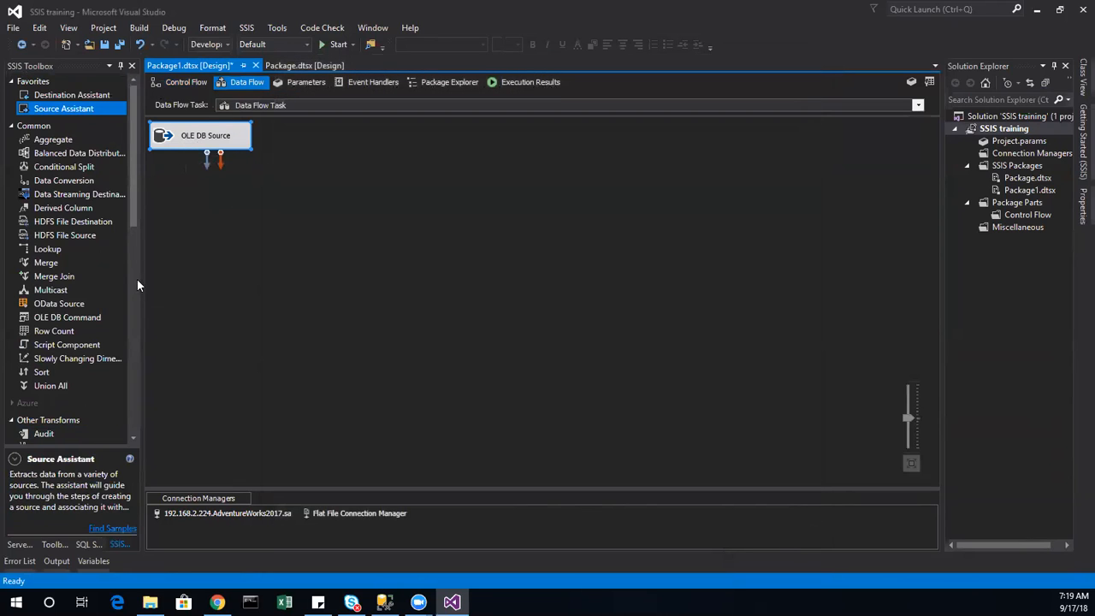
# Add an Audit transformation to the data flow and connect the OLE DB Source's output to it
pyautogui.scroll(-2, 137, 280)
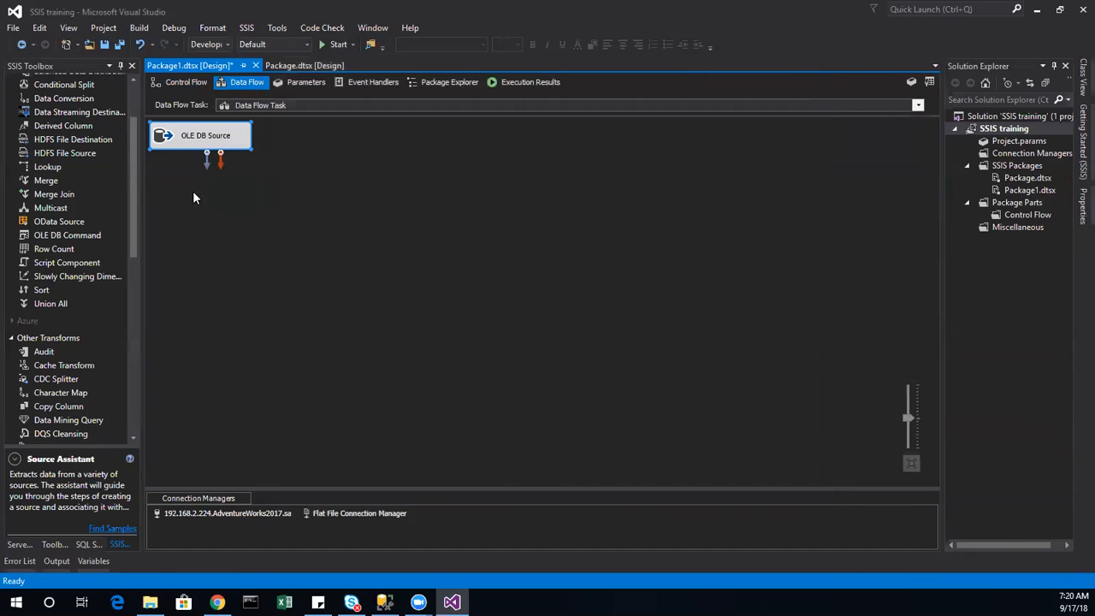
pyautogui.doubleClick(195, 143)
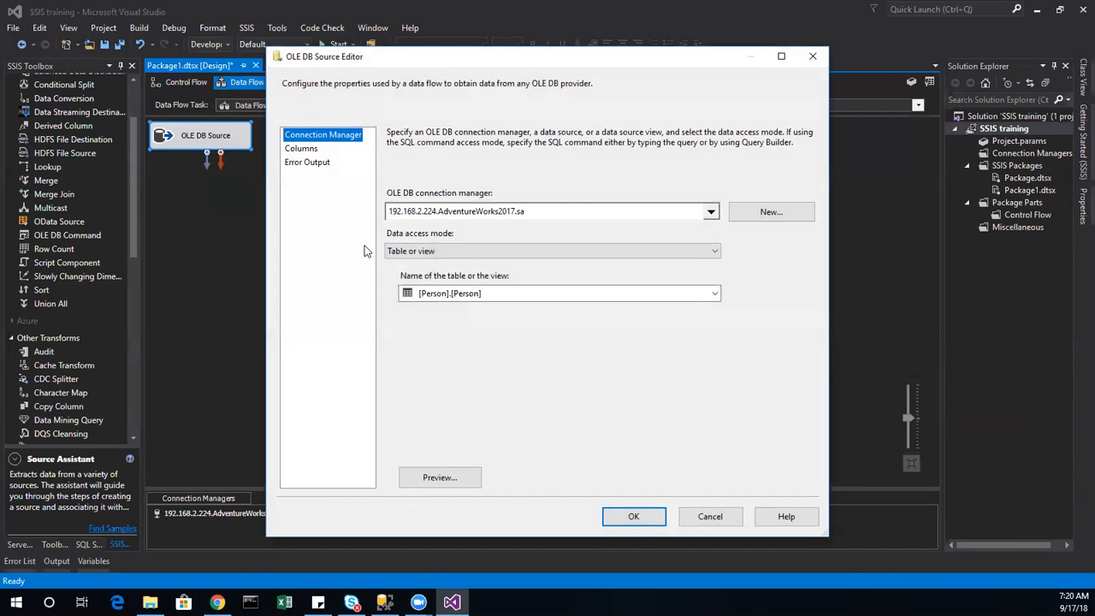
pyautogui.click(706, 518)
pyautogui.moveTo(43, 352); pyautogui.dragTo(355, 166)
pyautogui.click(213, 141)
pyautogui.moveTo(209, 159); pyautogui.dragTo(367, 190)
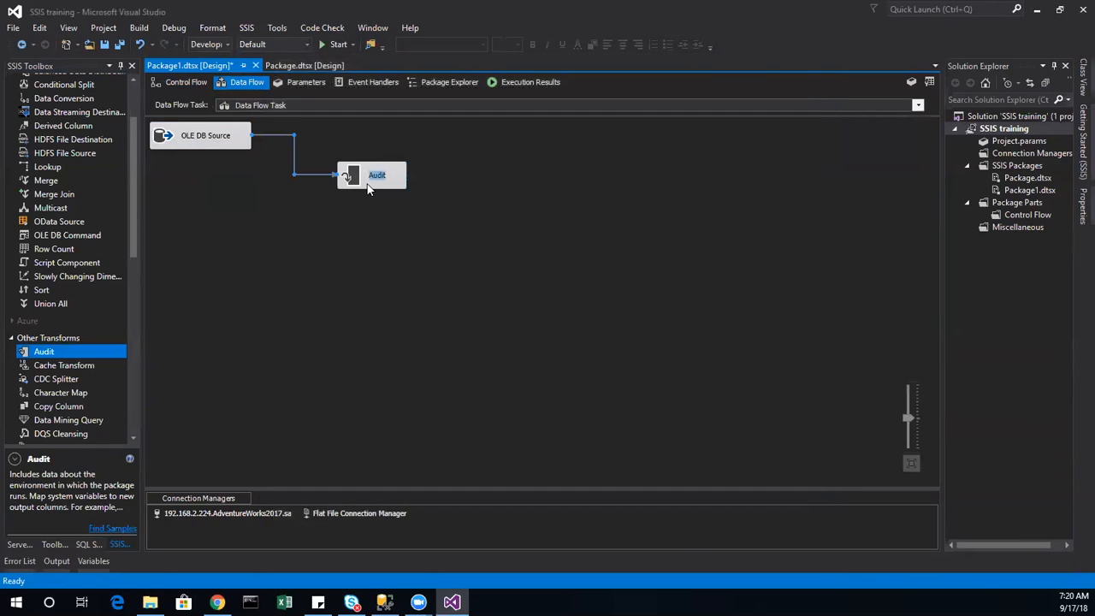
# Open the Audit transformation's settings and name its first output column "source"
pyautogui.doubleClick(366, 182)
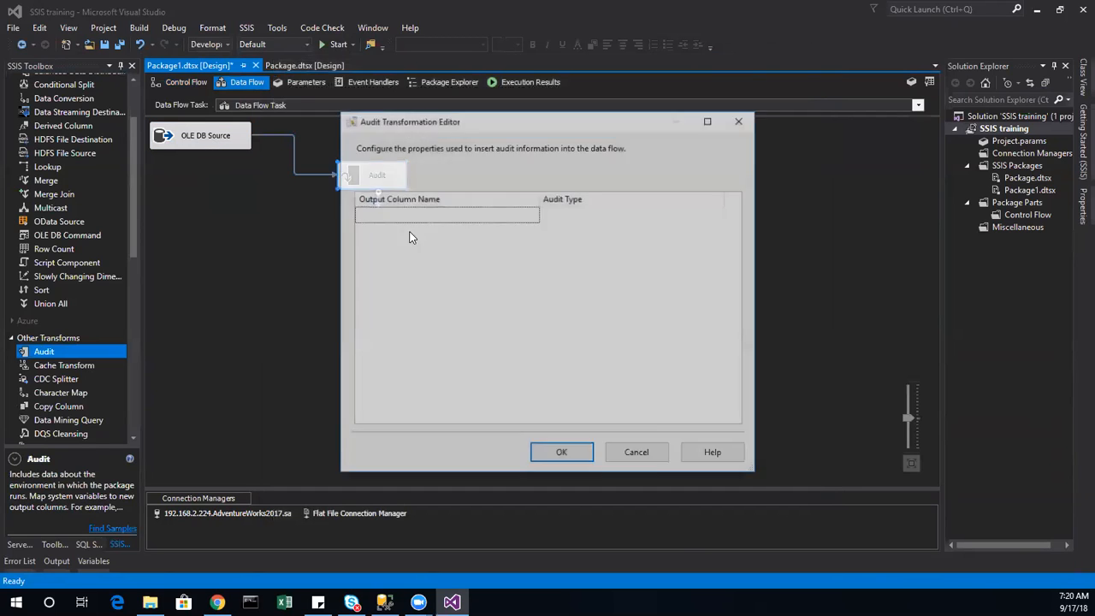
pyautogui.click(521, 213)
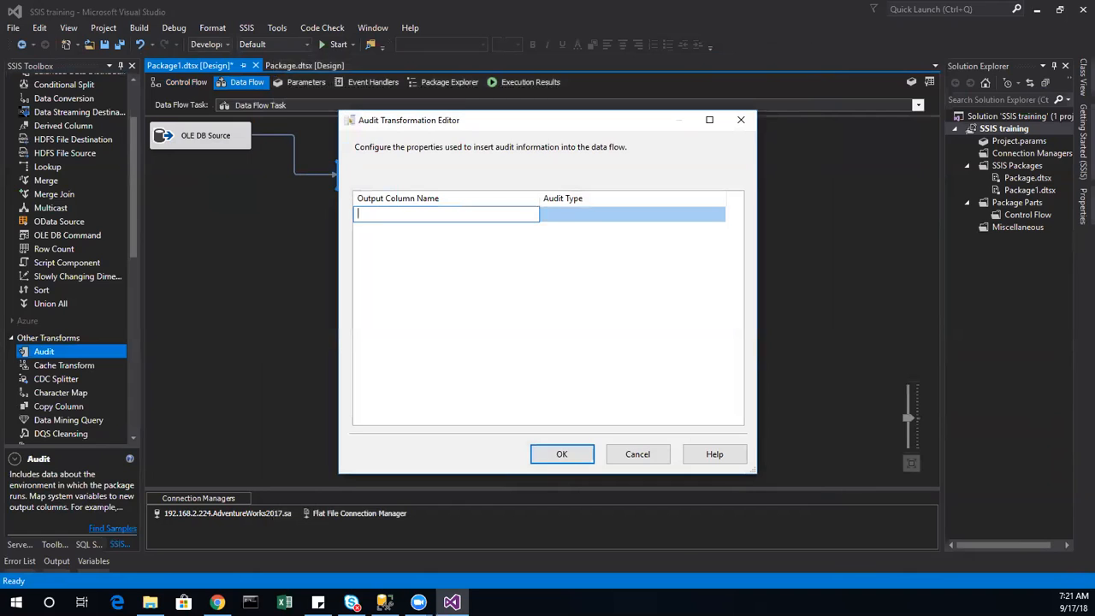
pyautogui.write('s')
pyautogui.write('court')
pyautogui.press('BackSpace')
pyautogui.press('BackSpace')
pyautogui.press('BackSpace')
pyautogui.press('BackSpace')
pyautogui.press('BackSpace')
pyautogui.write('source')
# Set the audit type of the "source" column to User name and apply the Audit settings
pyautogui.click(655, 218)
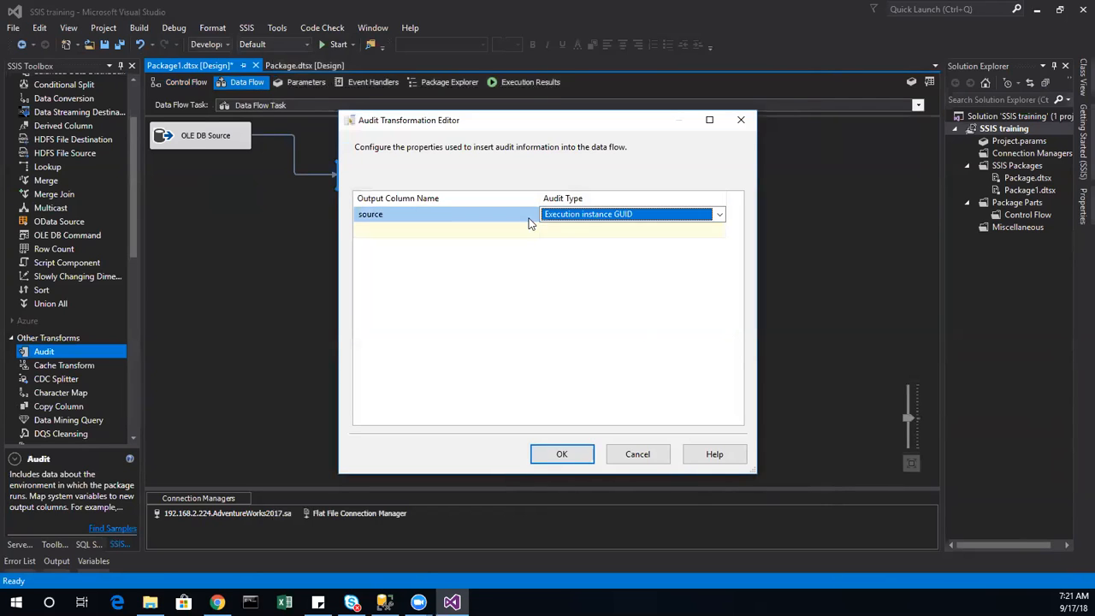
pyautogui.click(717, 215)
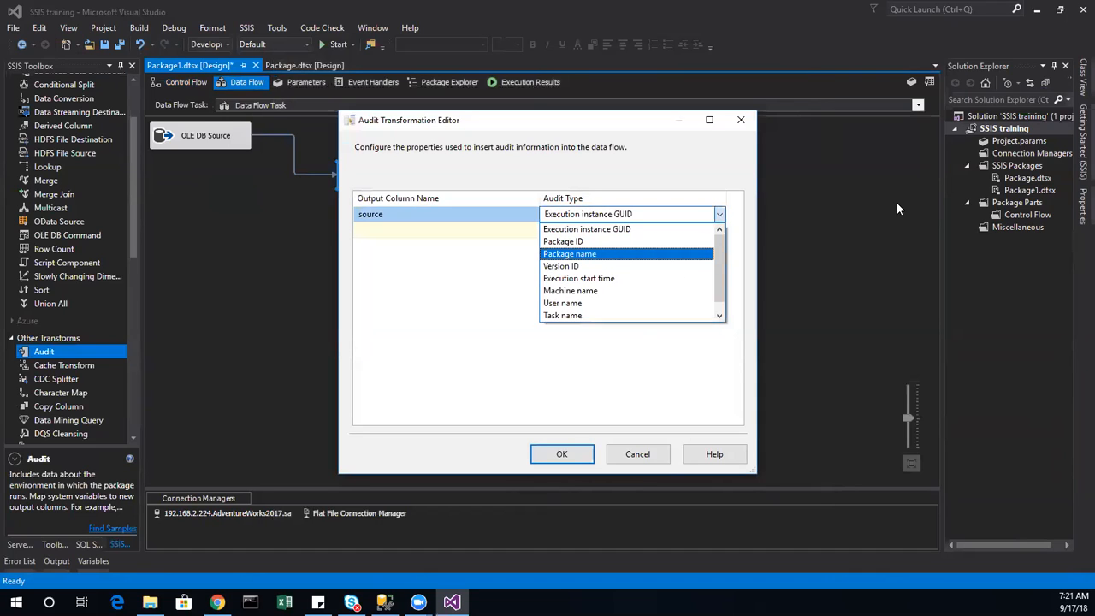
pyautogui.scroll(-1, 628, 310)
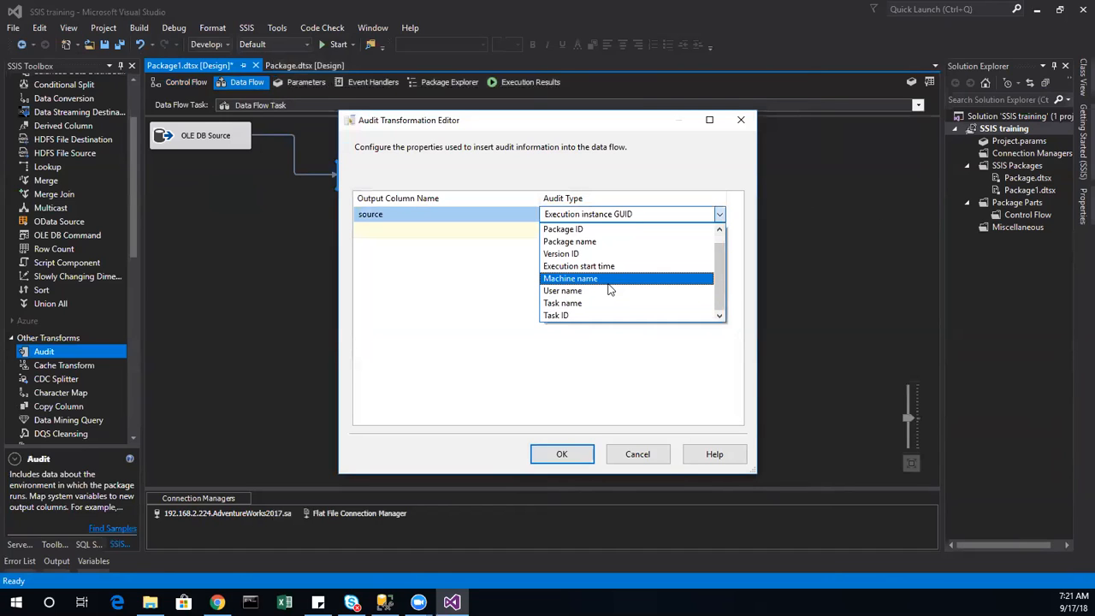
pyautogui.scroll(1, 606, 289)
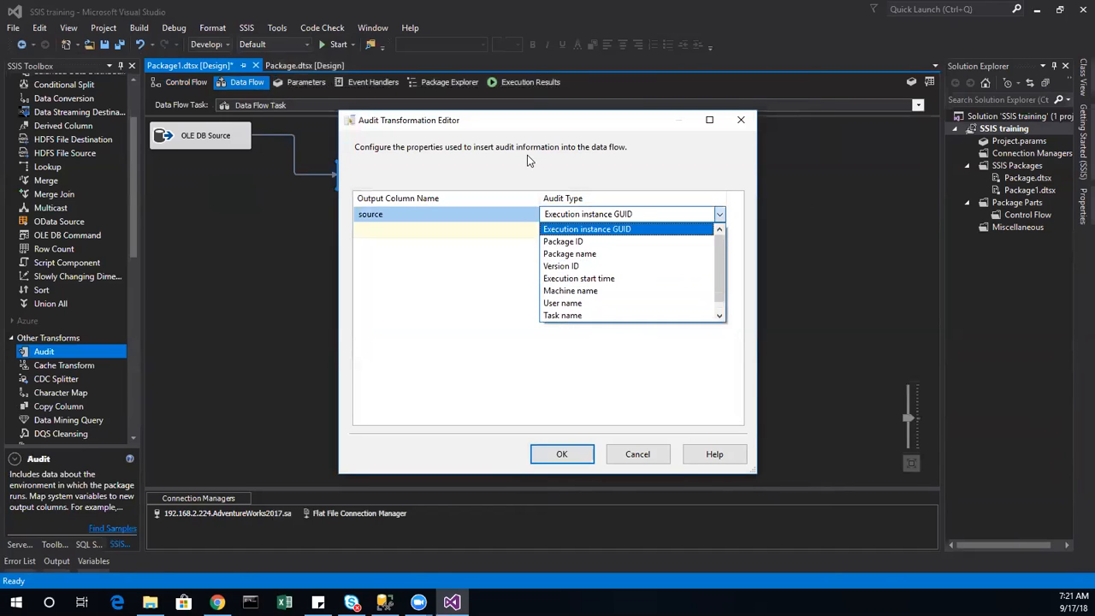
pyautogui.click(617, 304)
pyautogui.click(561, 455)
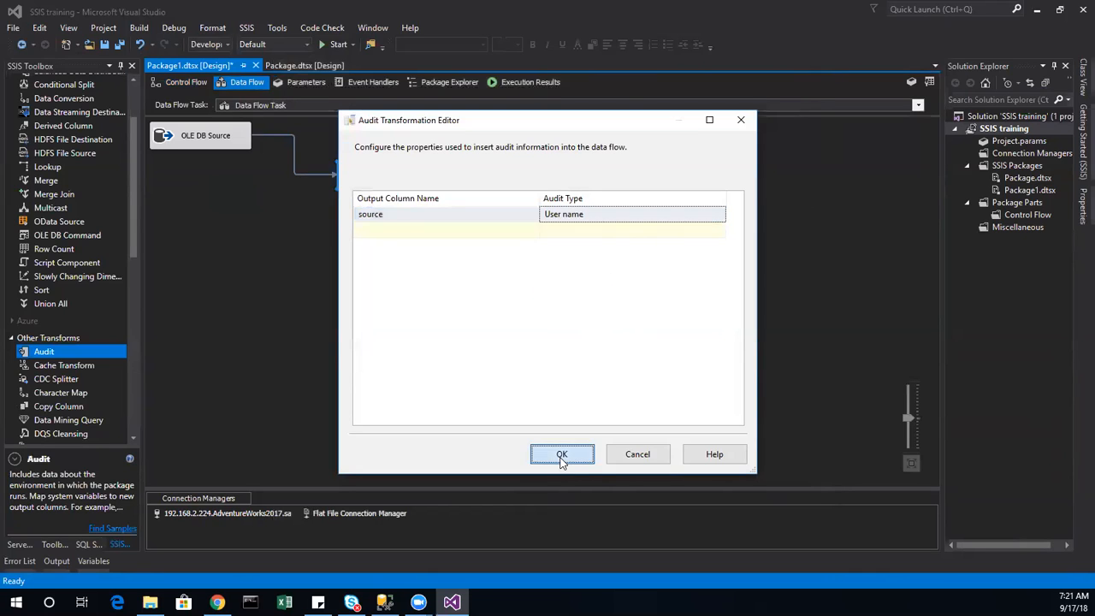
# Add a Sort transformation fed by the Audit output and select all available input columns for sorting
pyautogui.moveTo(51, 292); pyautogui.dragTo(353, 298)
pyautogui.moveTo(373, 214); pyautogui.dragTo(372, 312)
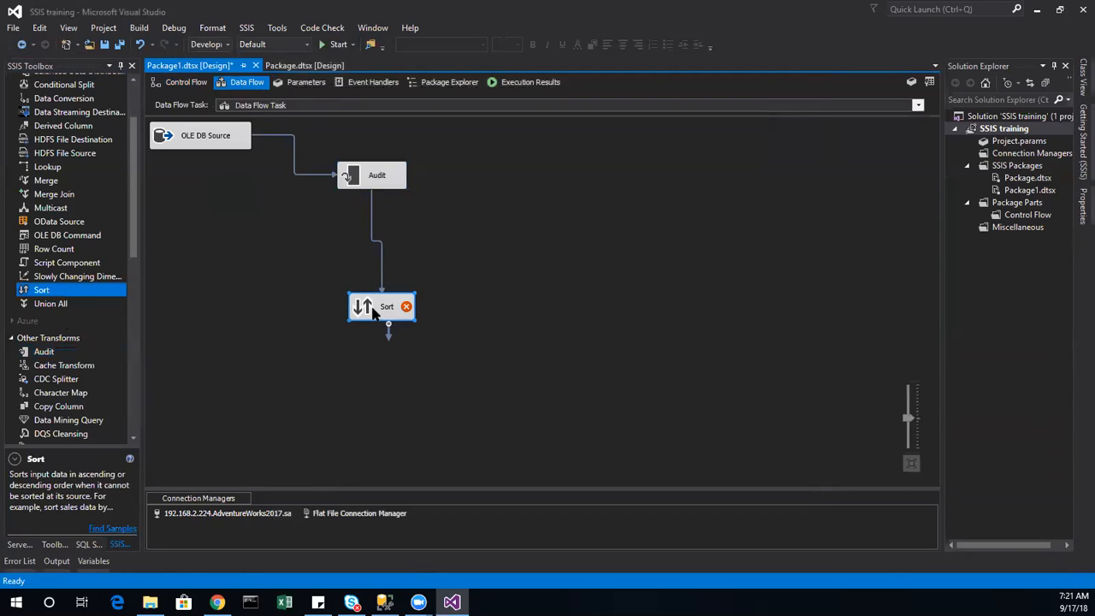
pyautogui.doubleClick(372, 313)
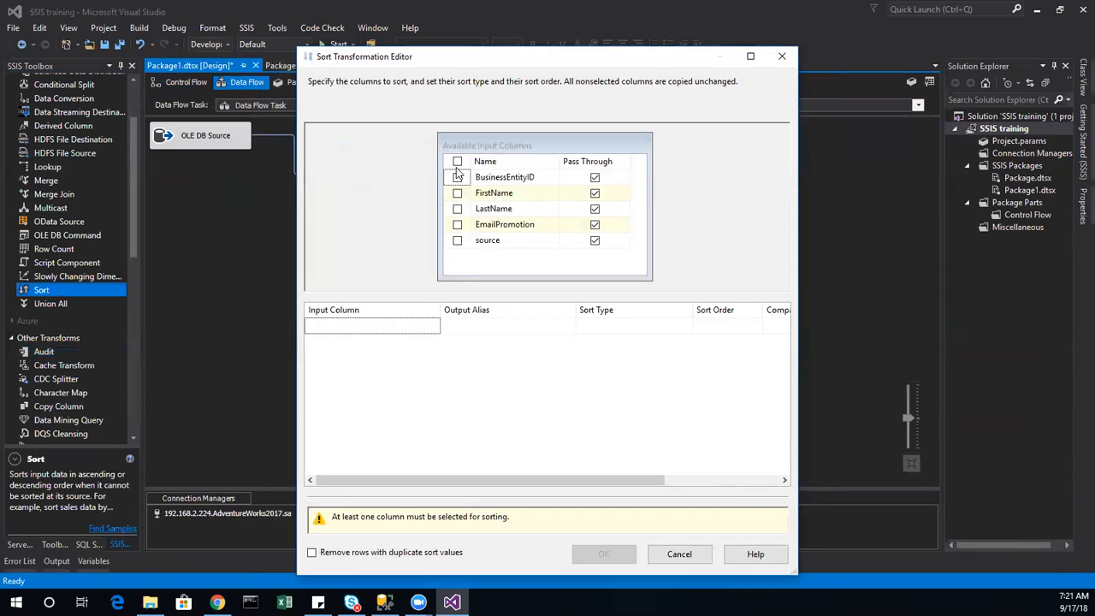
pyautogui.click(456, 162)
pyautogui.click(603, 518)
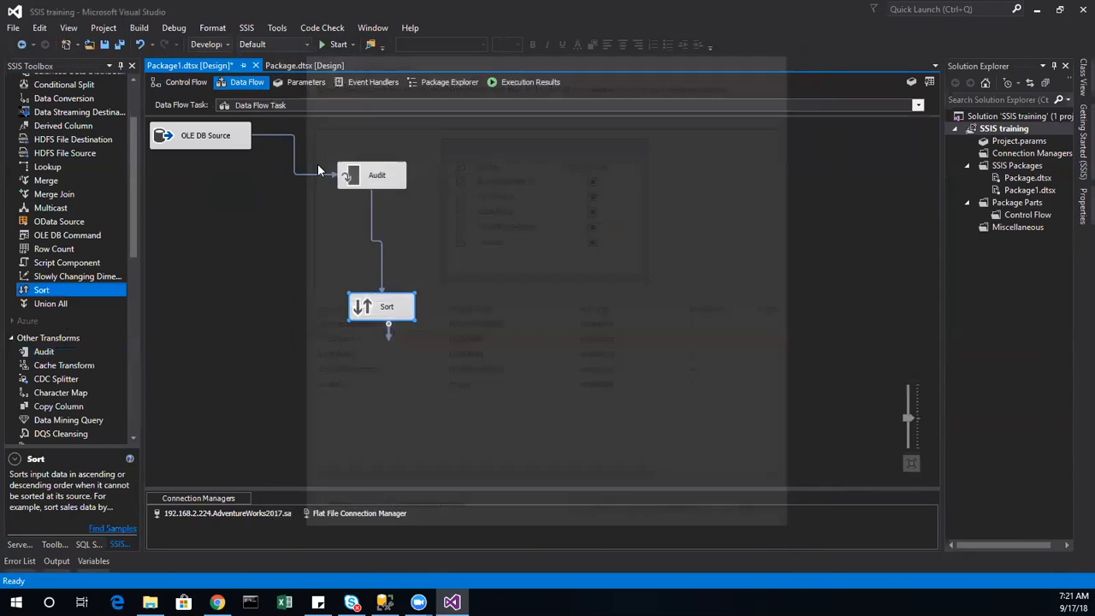
# Enable a data viewer on the path between Audit and Sort
pyautogui.click(377, 240)
pyautogui.rightClick(377, 240)
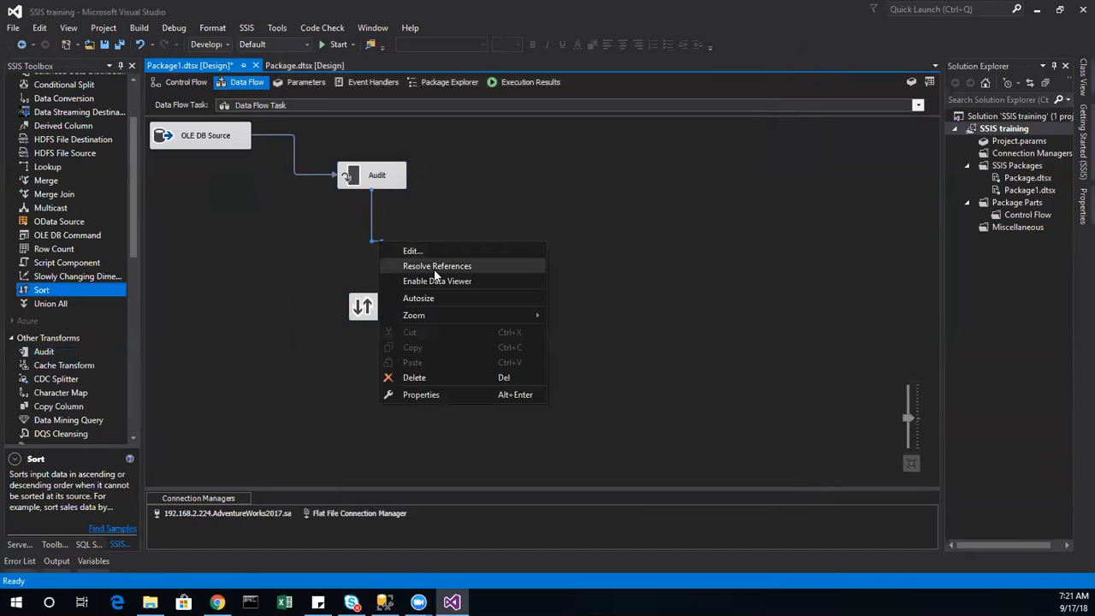
pyautogui.click(436, 282)
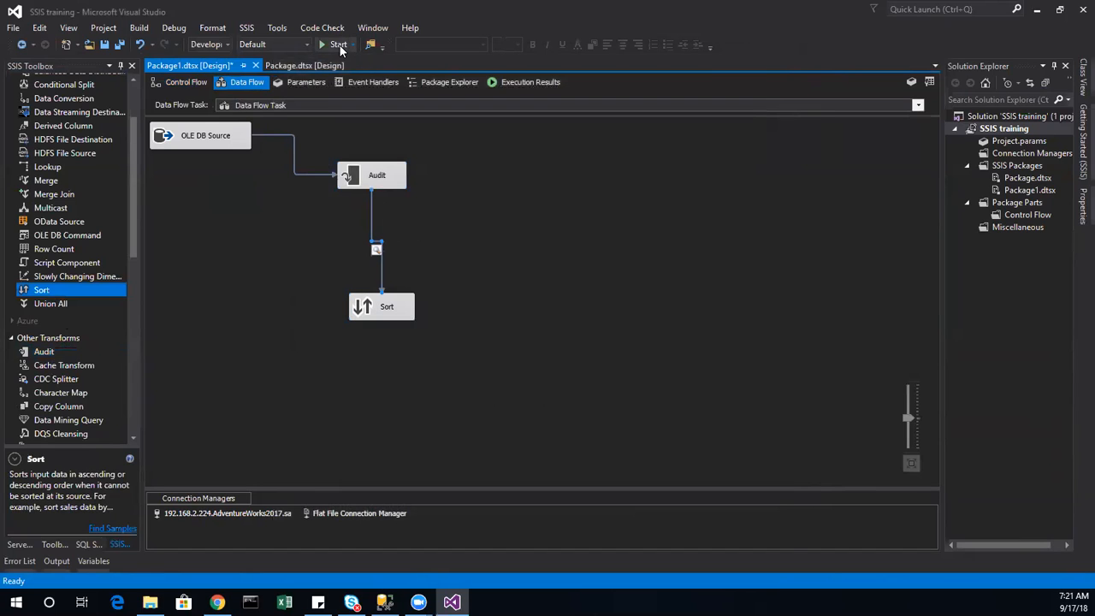
# Run the package, examine the audited rows in the data viewer, and stop debugging
pyautogui.click(338, 47)
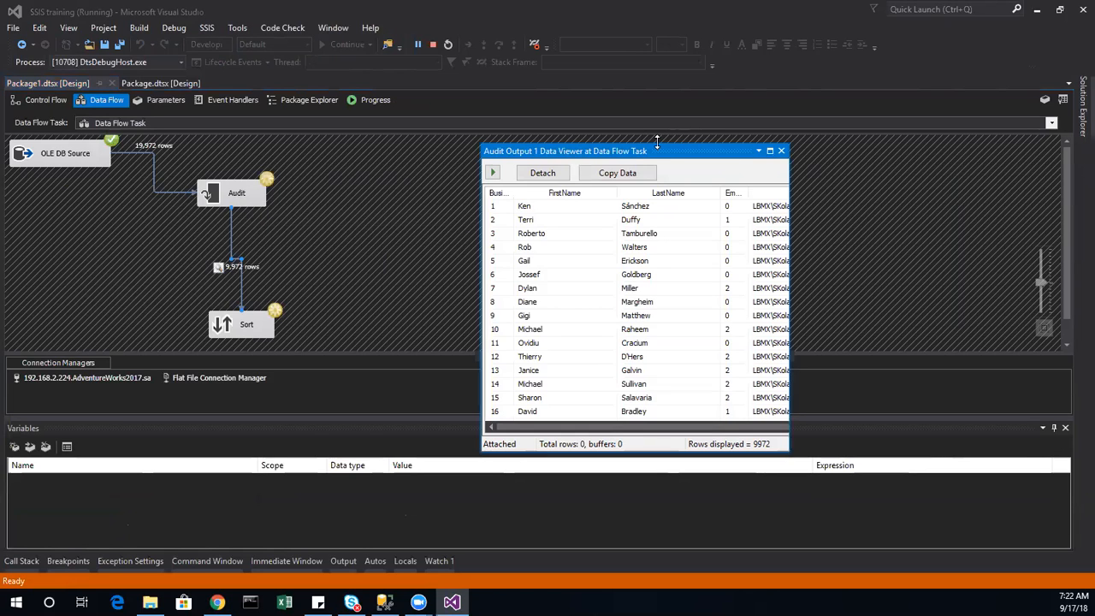
pyautogui.moveTo(656, 142); pyautogui.dragTo(625, 340)
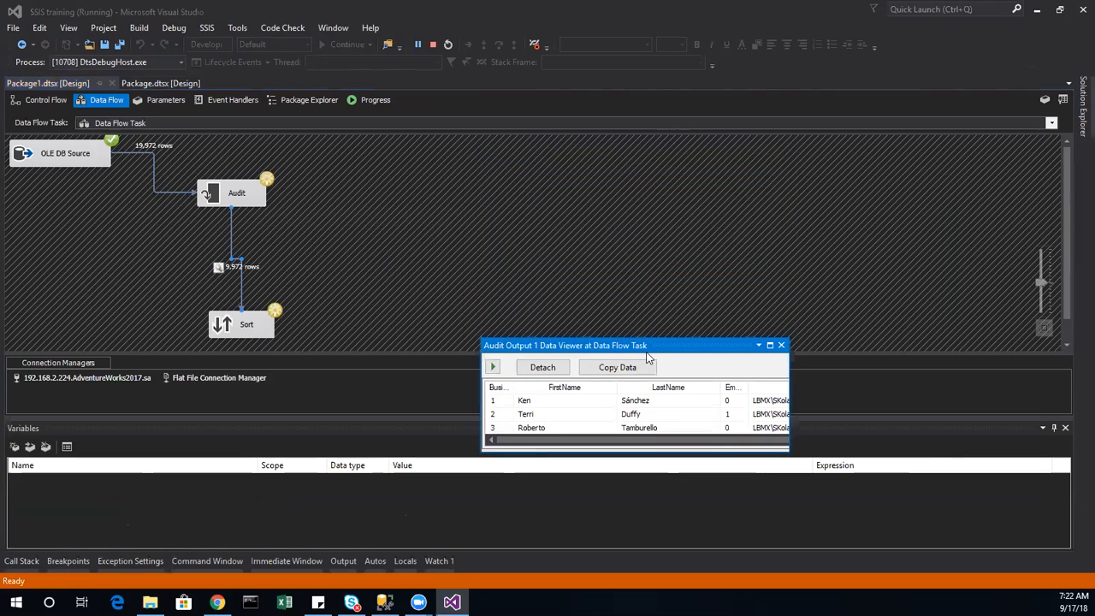
pyautogui.doubleClick(646, 352)
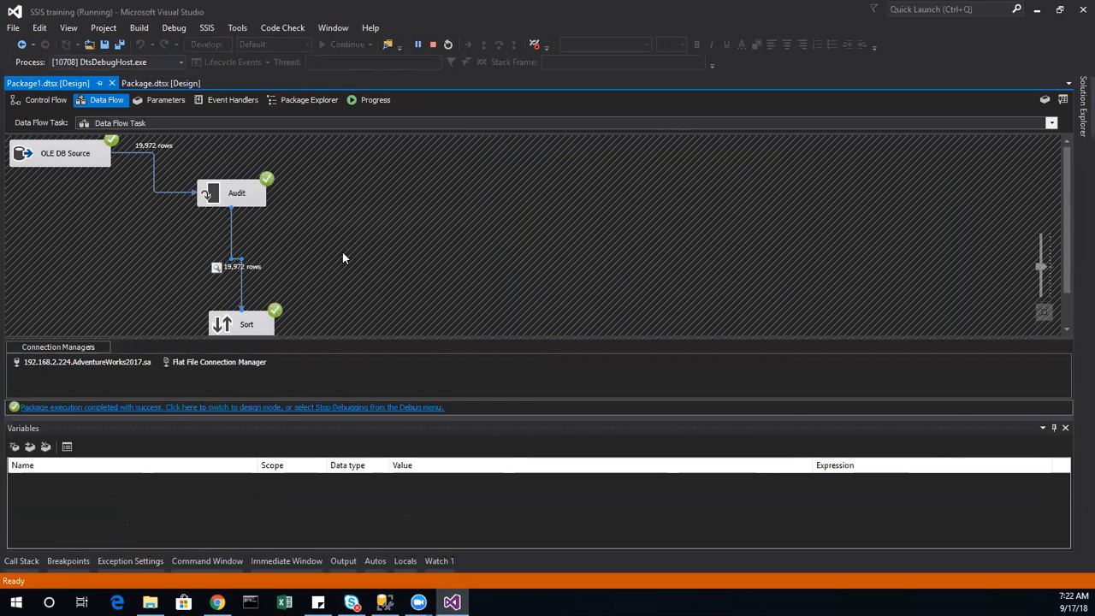
pyautogui.click(433, 45)
# Change the audit type of the Audit transformation's "source" column to Package ID and apply the settings
pyautogui.doubleClick(368, 175)
pyautogui.click(637, 214)
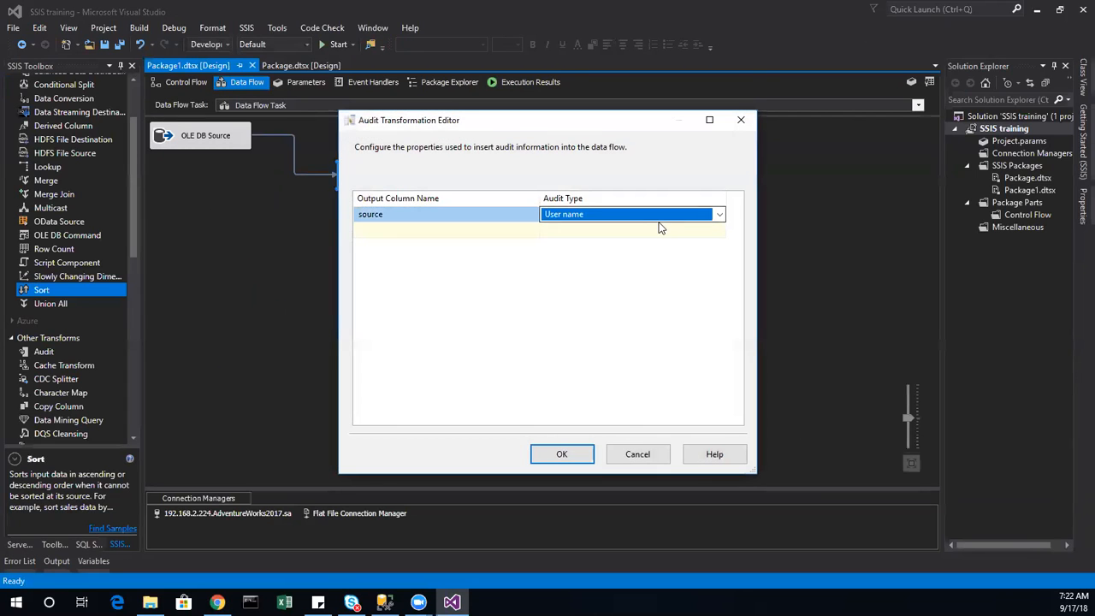
pyautogui.click(719, 214)
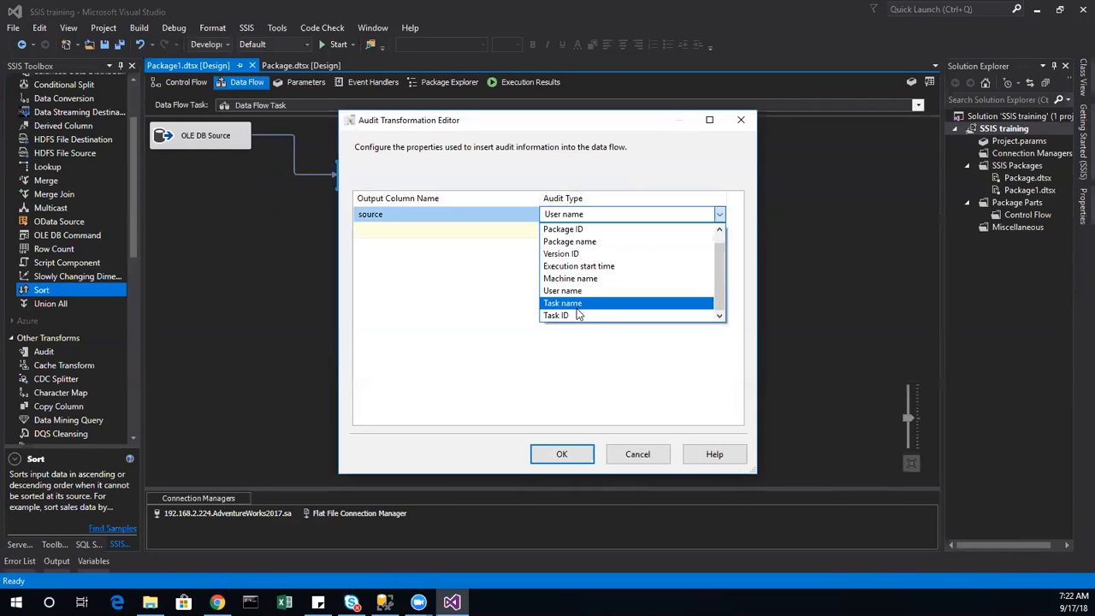
pyautogui.click(567, 282)
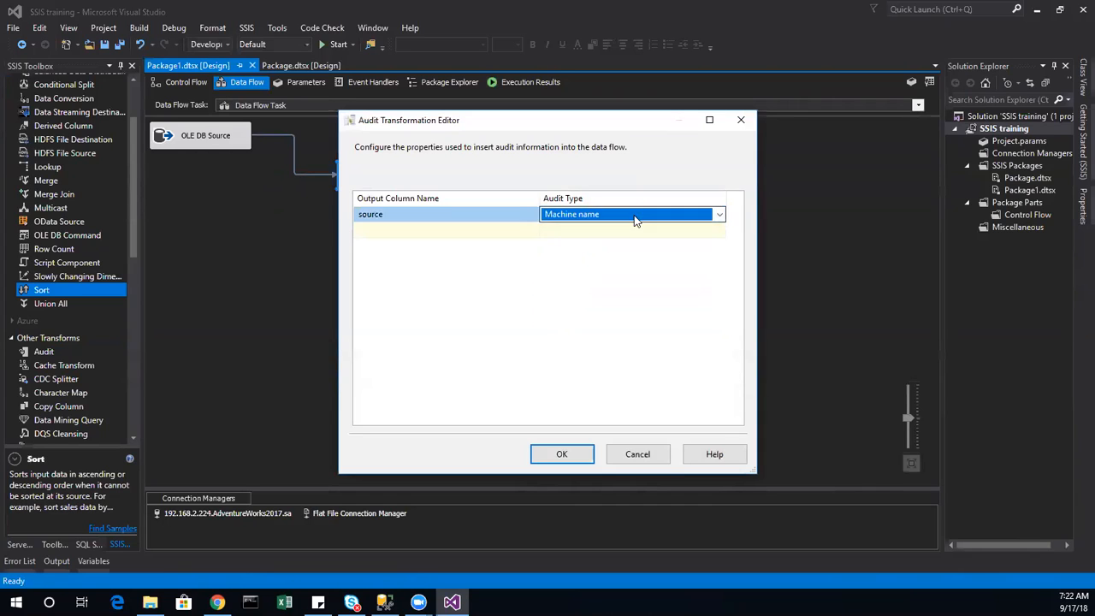
pyautogui.click(640, 220)
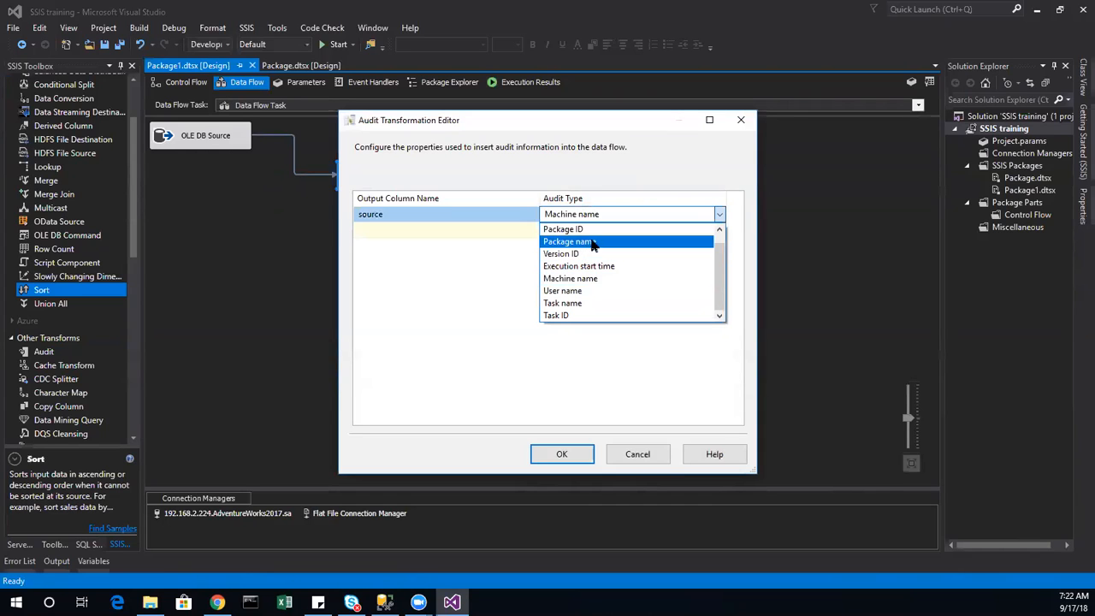
pyautogui.click(602, 229)
pyautogui.click(560, 454)
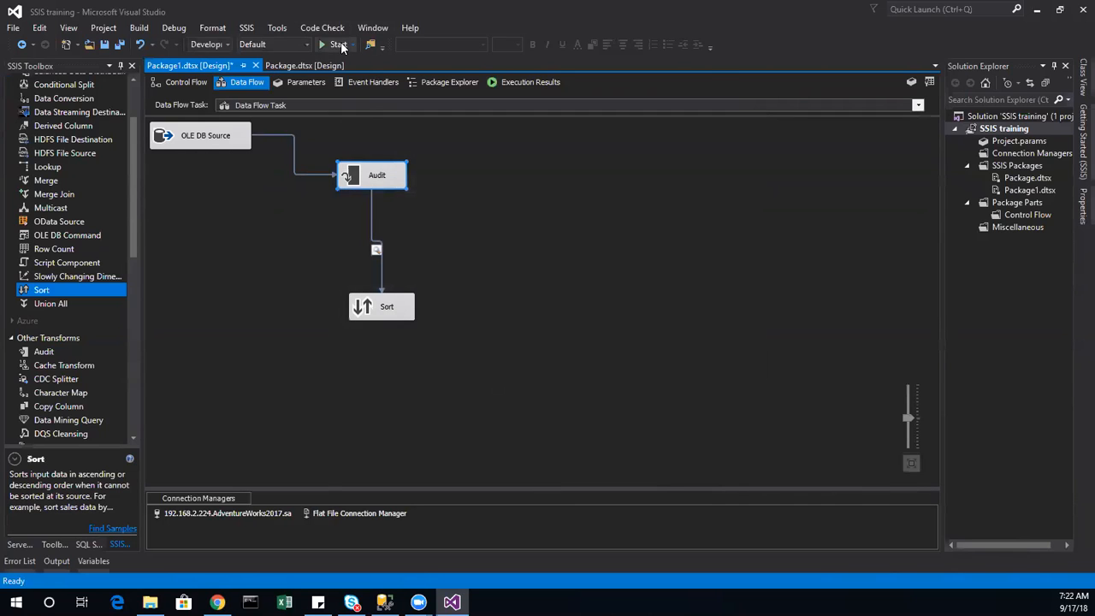
# Run the package, examine the full "source" column values in the widened data viewer, and stop debugging
pyautogui.click(331, 49)
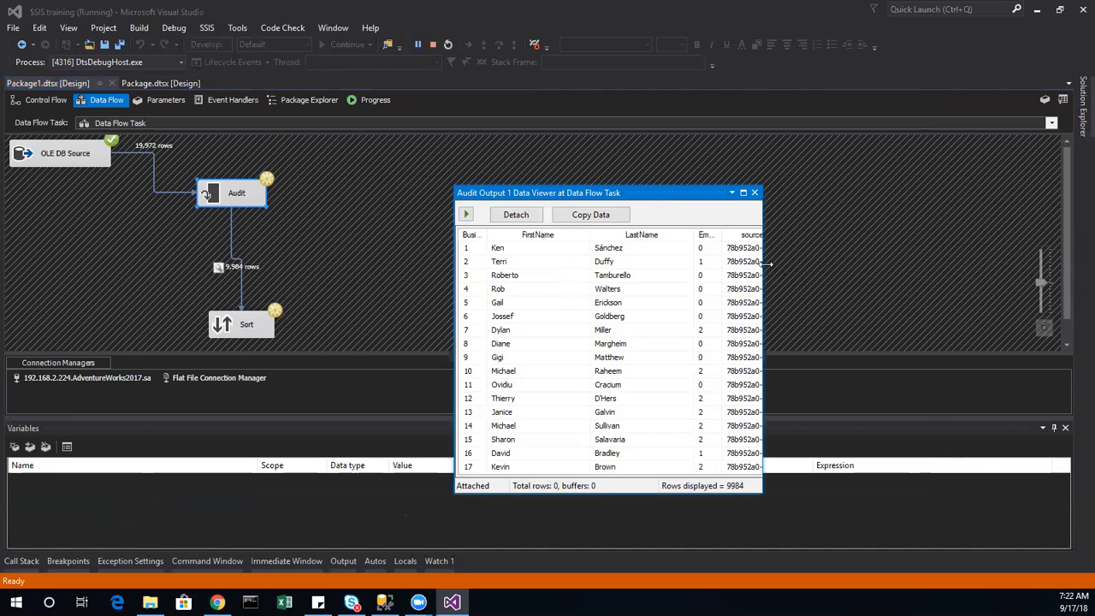
pyautogui.moveTo(767, 264); pyautogui.dragTo(980, 264)
pyautogui.moveTo(784, 235); pyautogui.dragTo(933, 257)
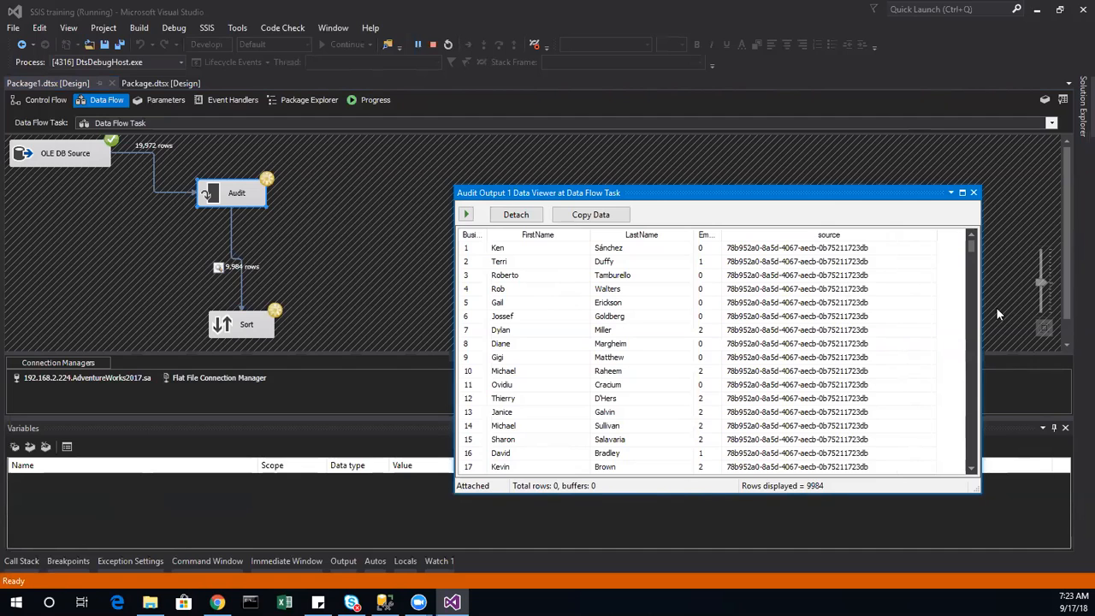
pyautogui.click(972, 193)
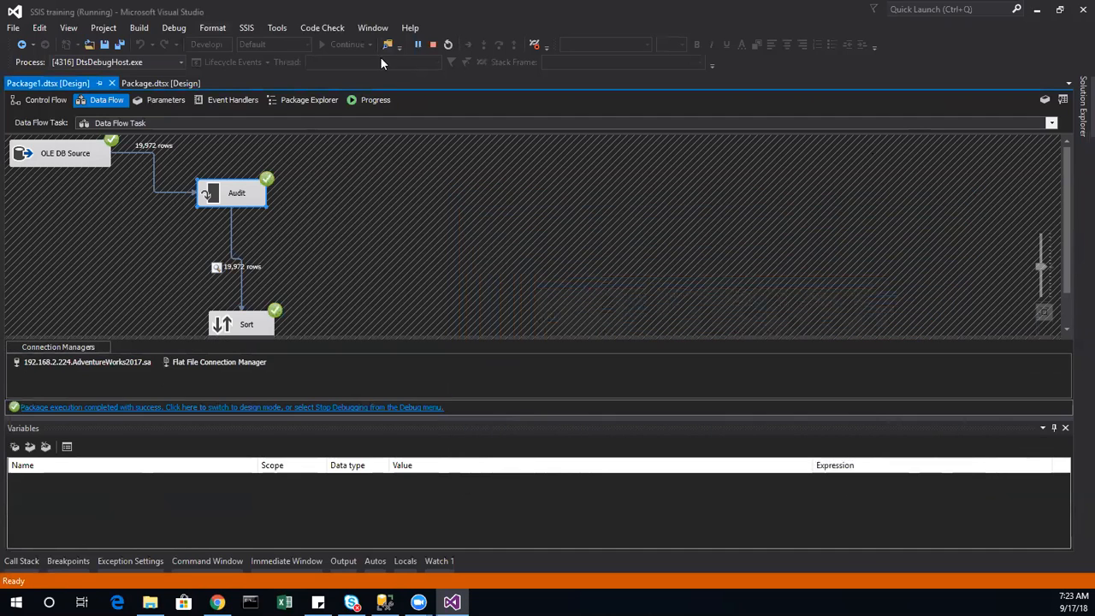
pyautogui.click(431, 44)
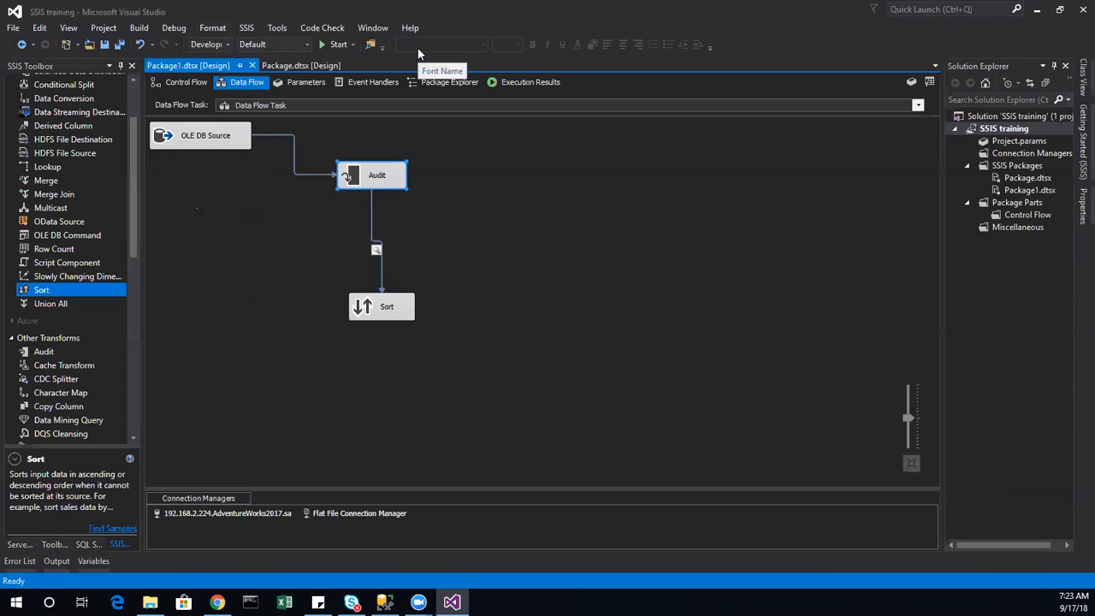
# Review the OLE DB Source's connection settings without changing them and view the Audit transformation's toolbox description
pyautogui.doubleClick(239, 139)
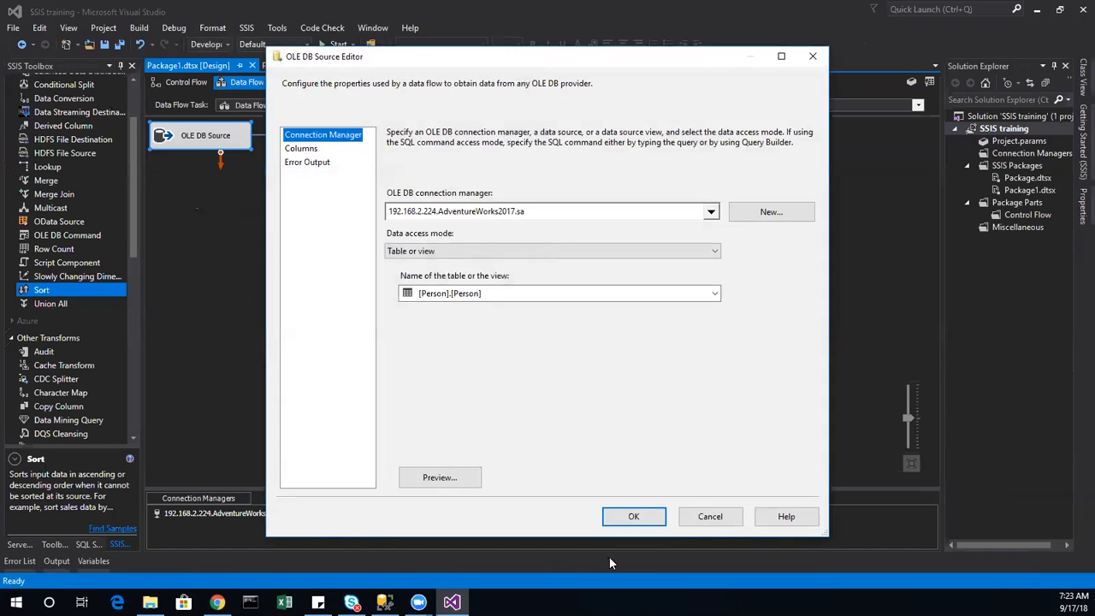
pyautogui.click(710, 517)
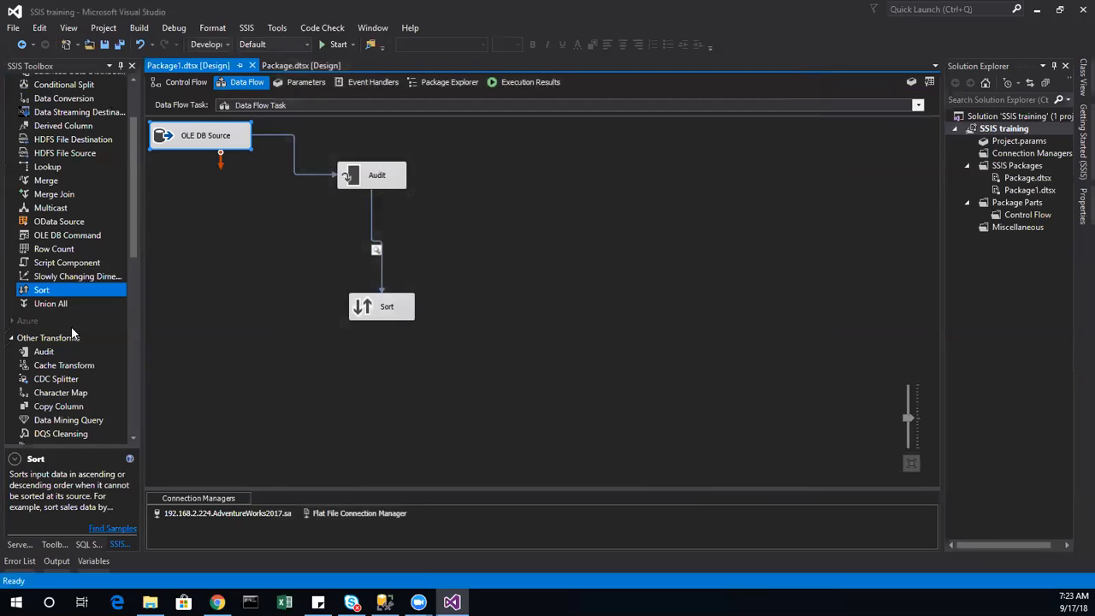
pyautogui.click(51, 365)
pyautogui.rightClick(43, 352)
pyautogui.click(33, 352)
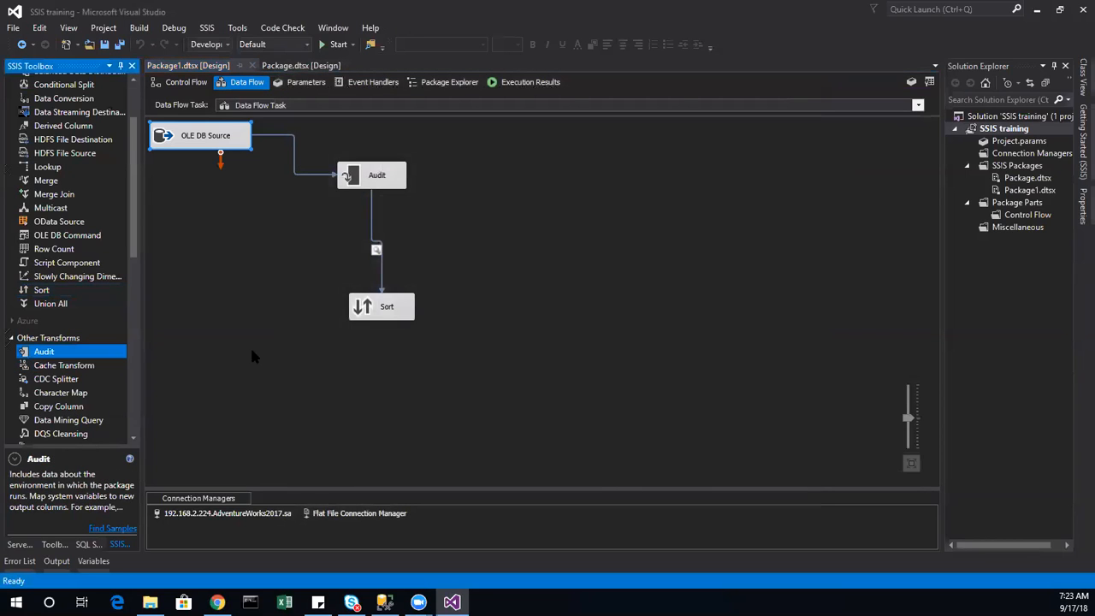
# Rename the Data Flow Task in the control flow as Audit
pyautogui.click(179, 82)
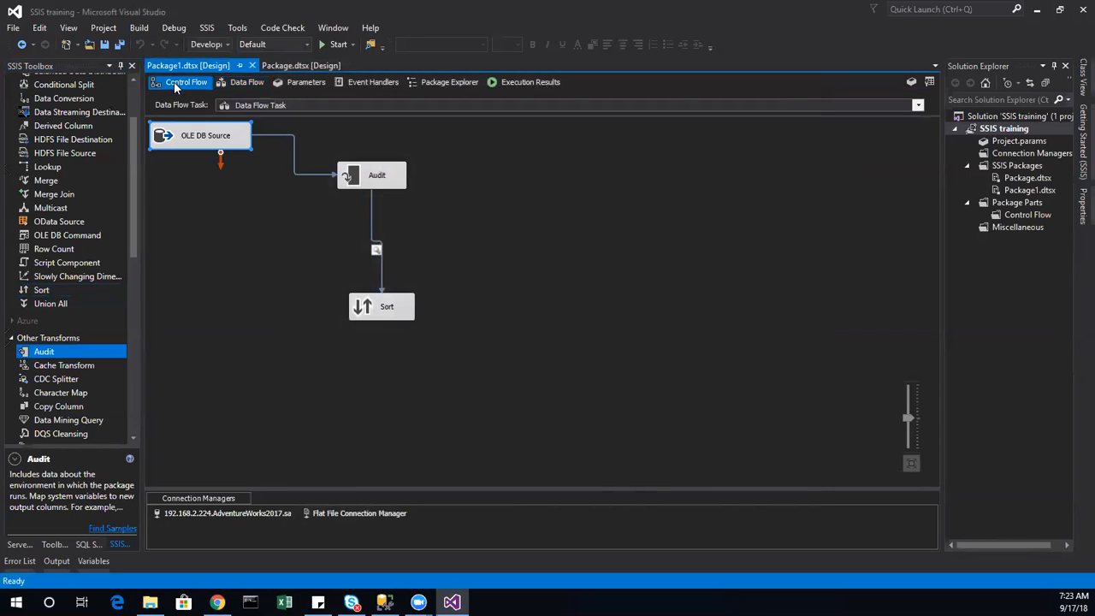
pyautogui.rightClick(195, 168)
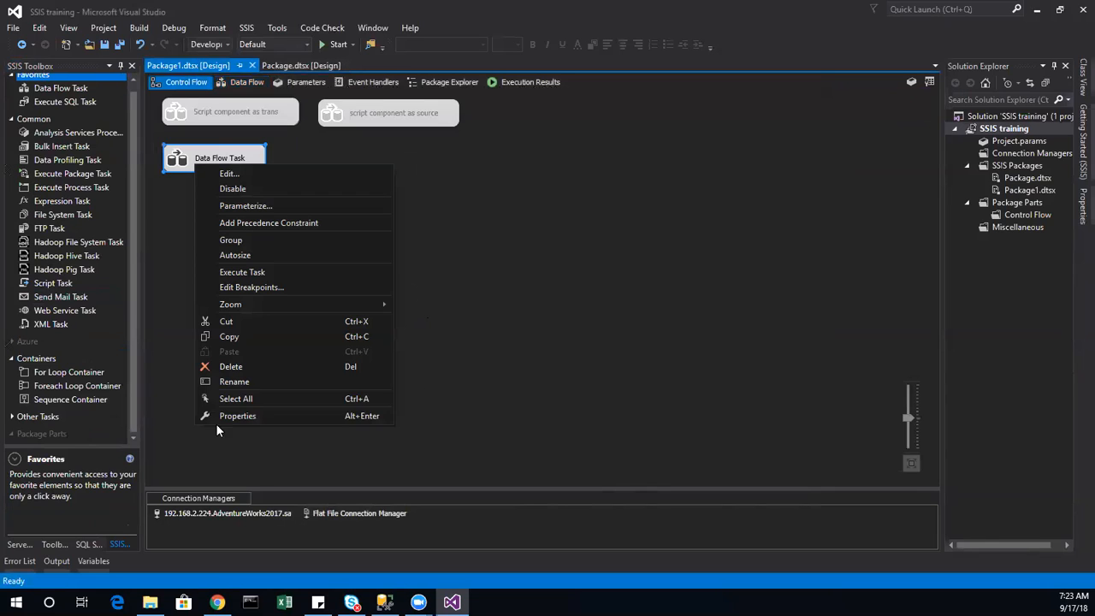
pyautogui.click(235, 382)
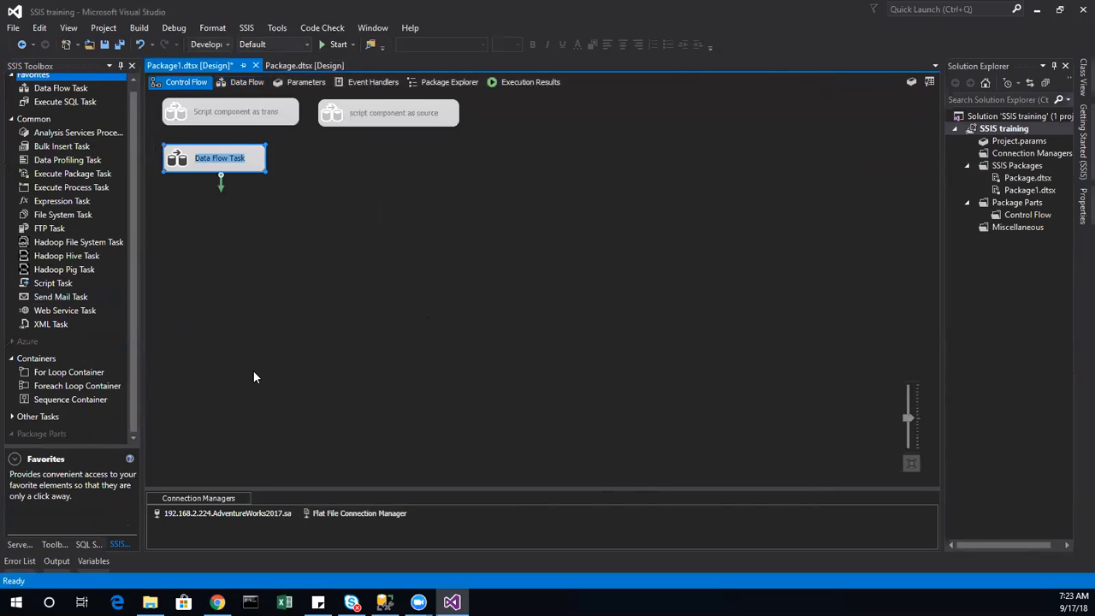
pyautogui.write('Audit')
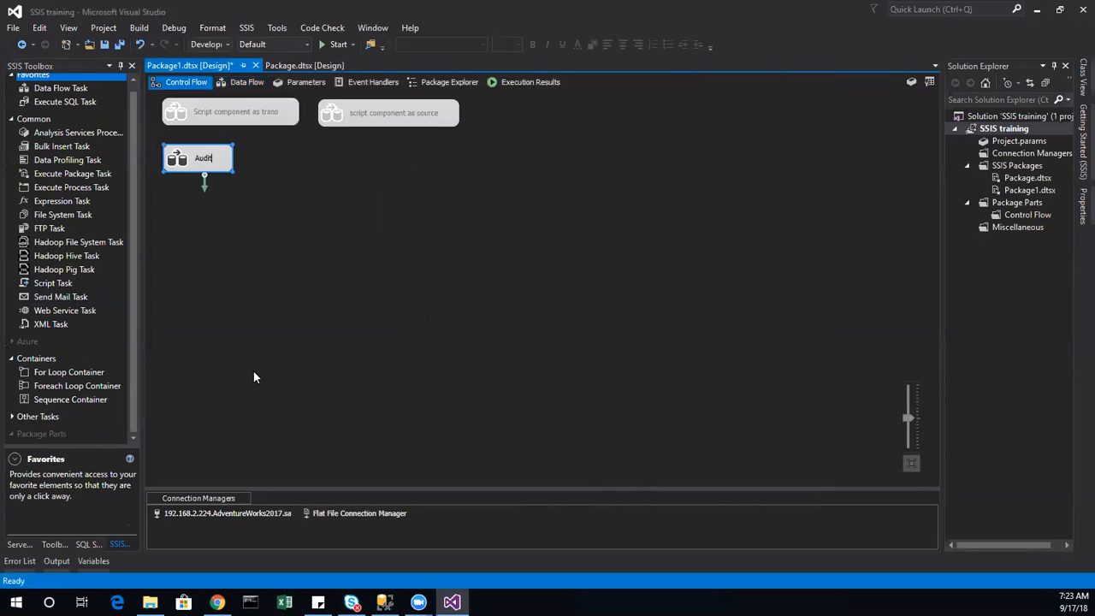
pyautogui.click(314, 371)
# Add a new Data Flow Task to the control flow beside the Audit task and disable the Audit task
pyautogui.moveTo(75, 90); pyautogui.dragTo(324, 167)
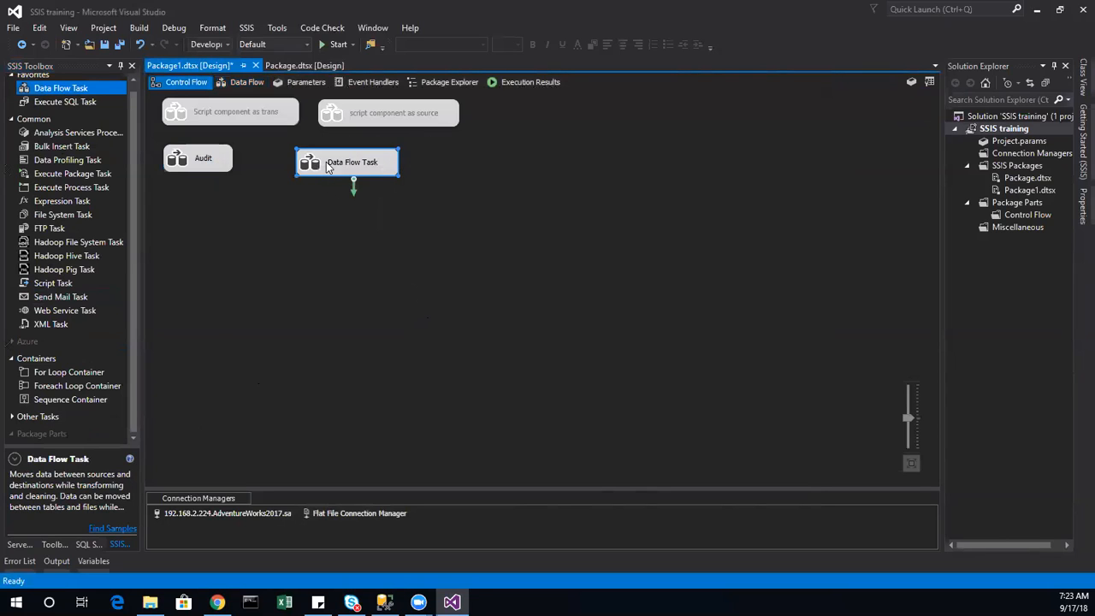
pyautogui.rightClick(207, 161)
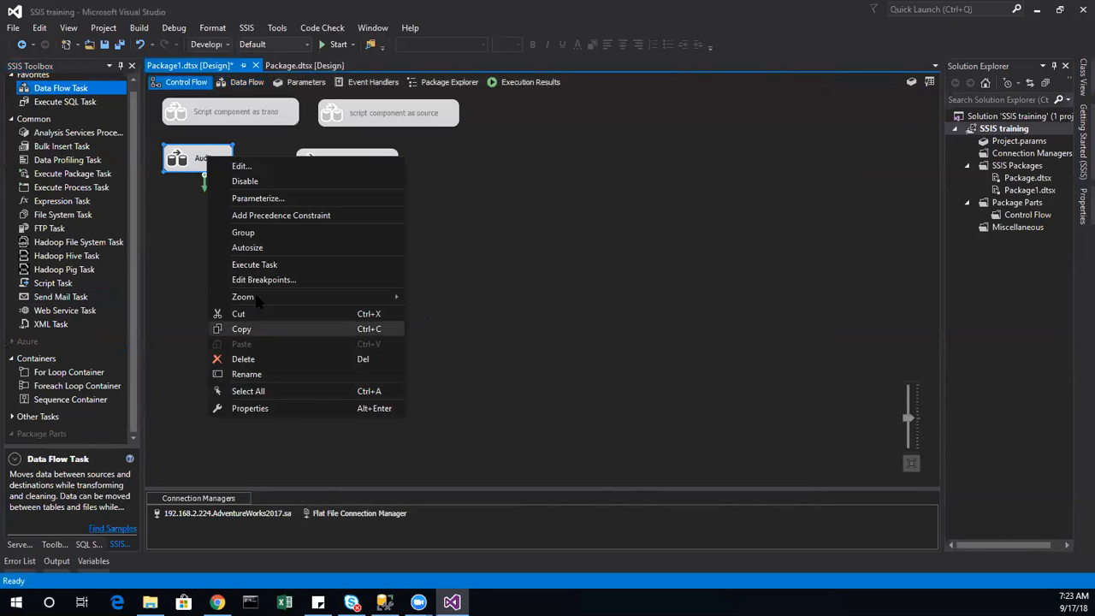
pyautogui.click(258, 183)
# Open the new Data Flow Task's data flow and browse the available transformations
pyautogui.doubleClick(347, 162)
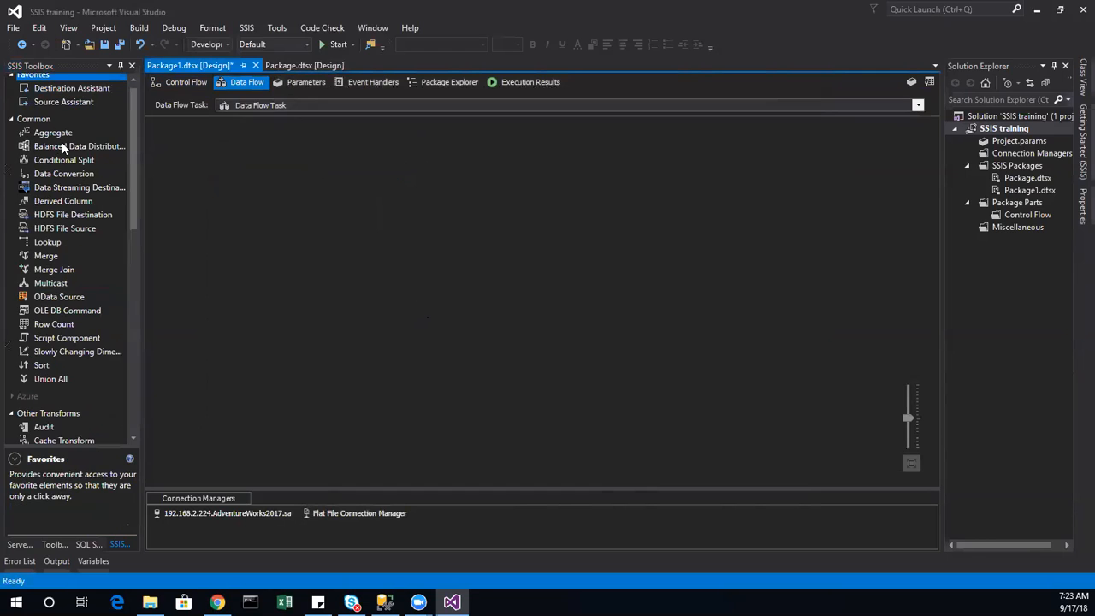
pyautogui.scroll(-6, 45, 360)
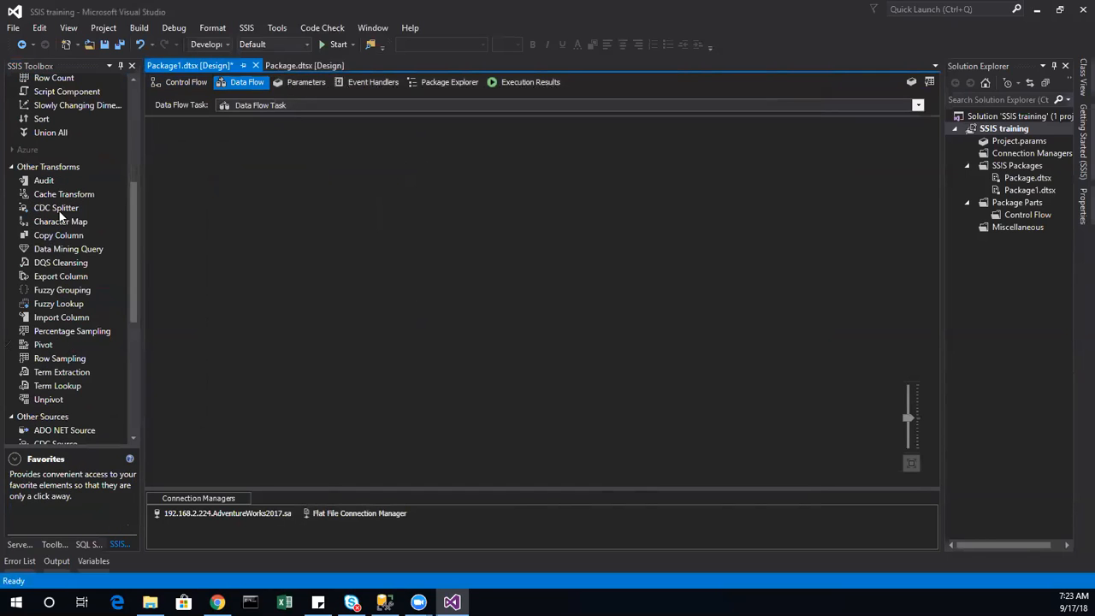
pyautogui.scroll(6, 96, 210)
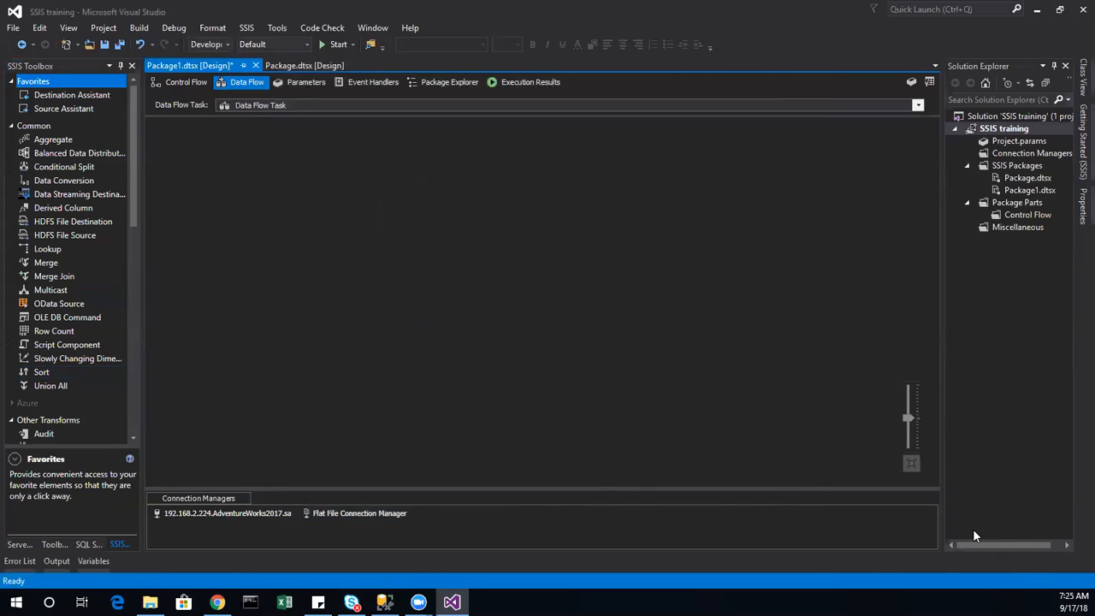
# Switch to SQL Server Management Studio and select the top 1000 rows of the Person.Person table in AdventureWorks2017
pyautogui.hotkey('alt', 'Tab')
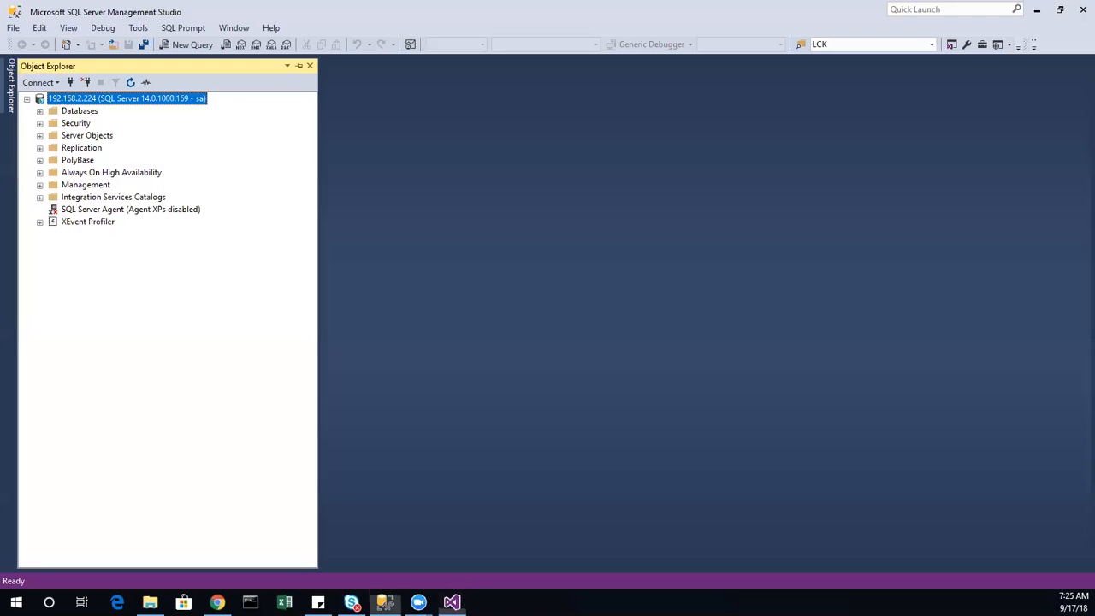
pyautogui.click(40, 110)
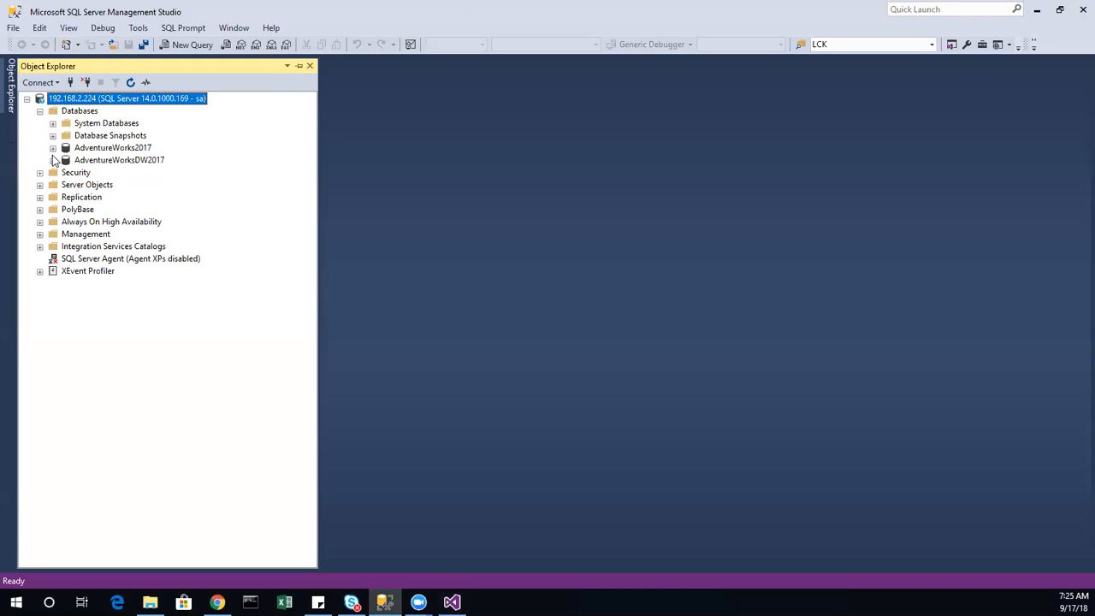
pyautogui.click(53, 148)
pyautogui.click(66, 172)
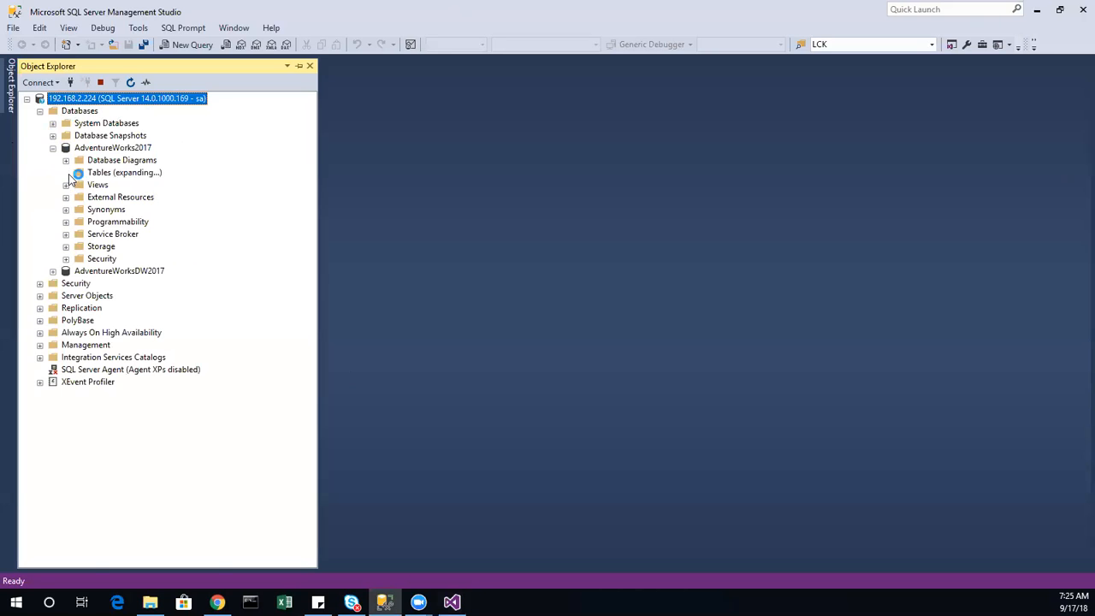
pyautogui.doubleClick(279, 7)
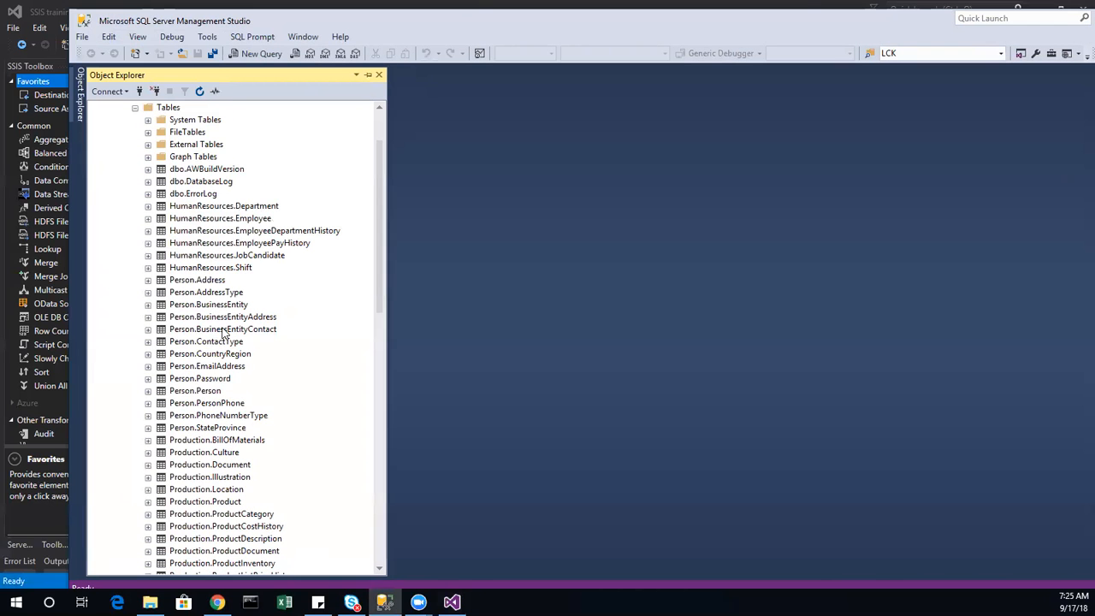
pyautogui.rightClick(205, 391)
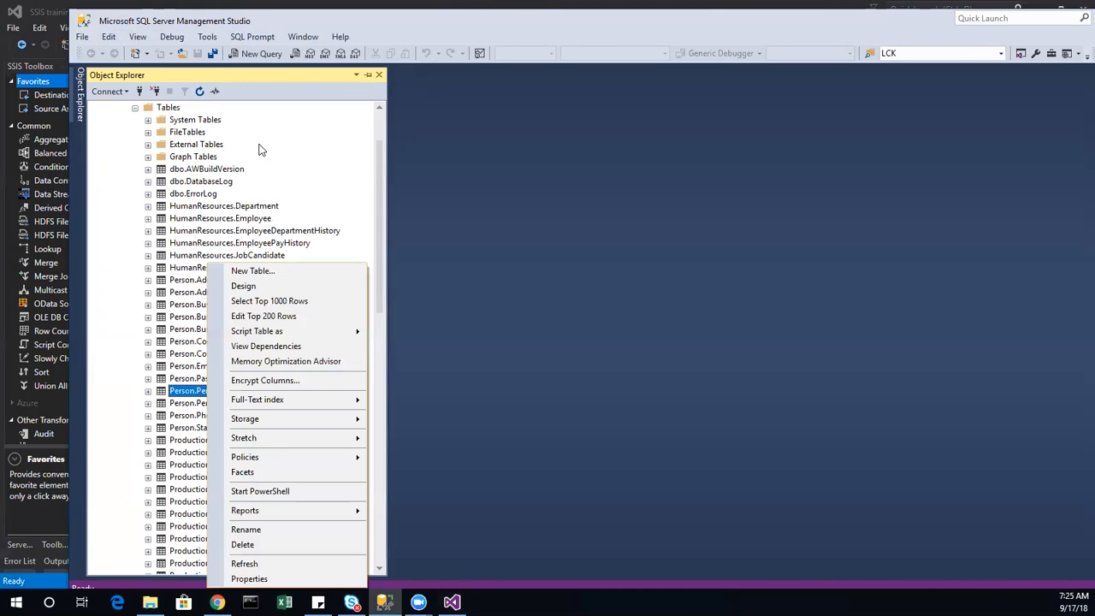
pyautogui.click(279, 333)
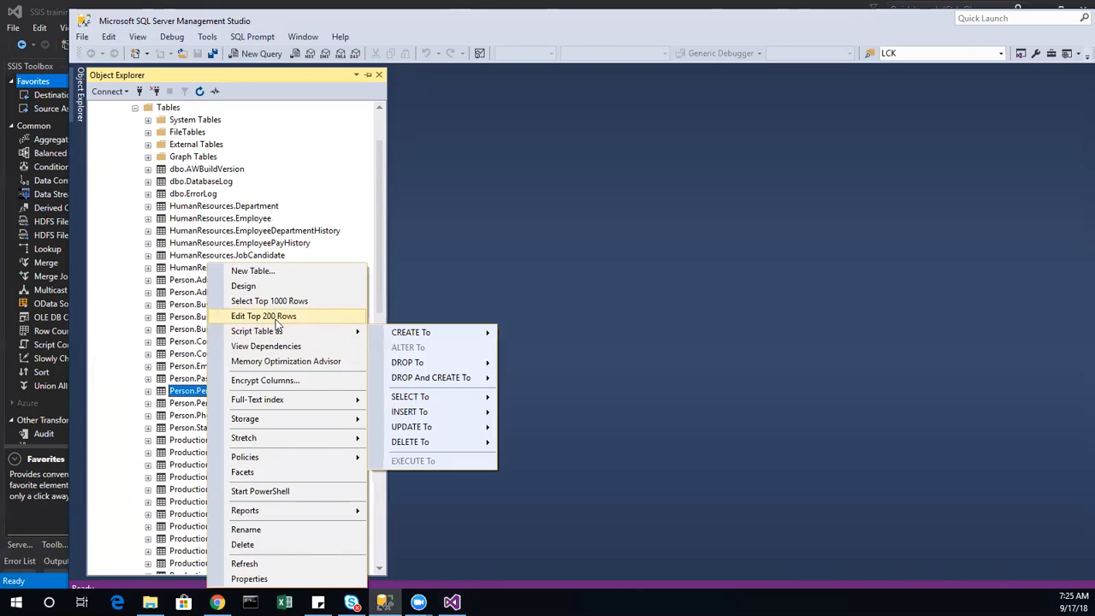
pyautogui.click(285, 301)
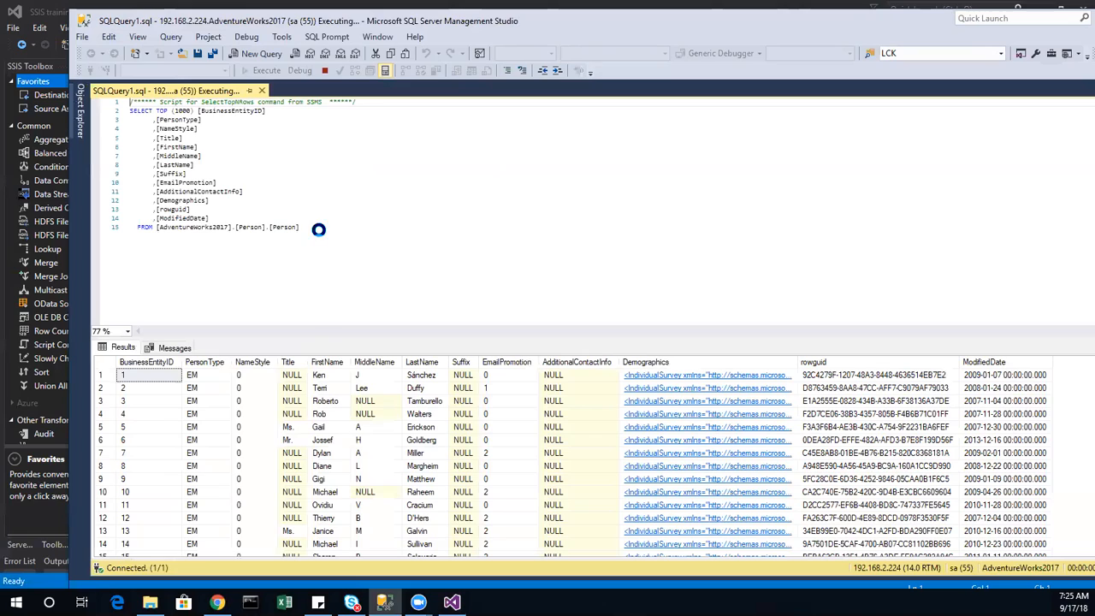
# Add the filter "where EmailPromotion = 0" at the end of the Person query
pyautogui.write('whe')
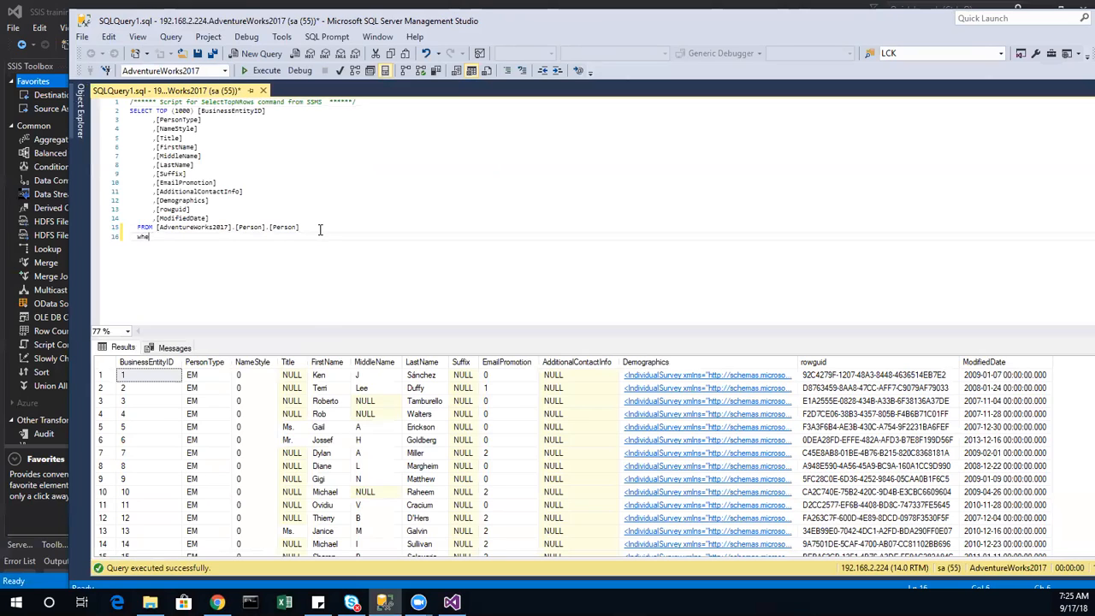
pyautogui.write('re email ')
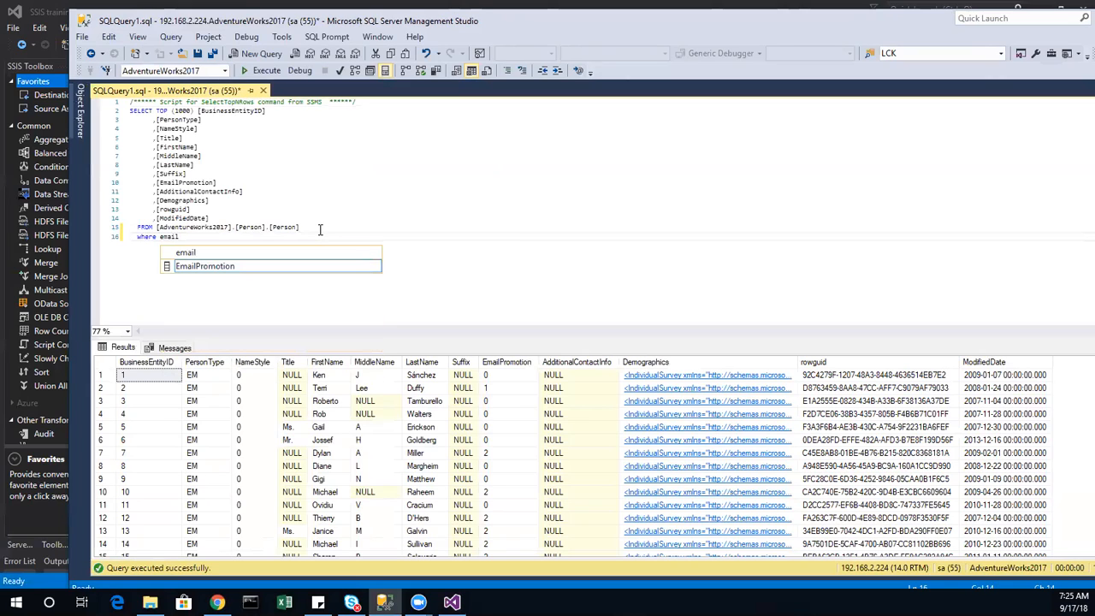
pyautogui.write('= 0')
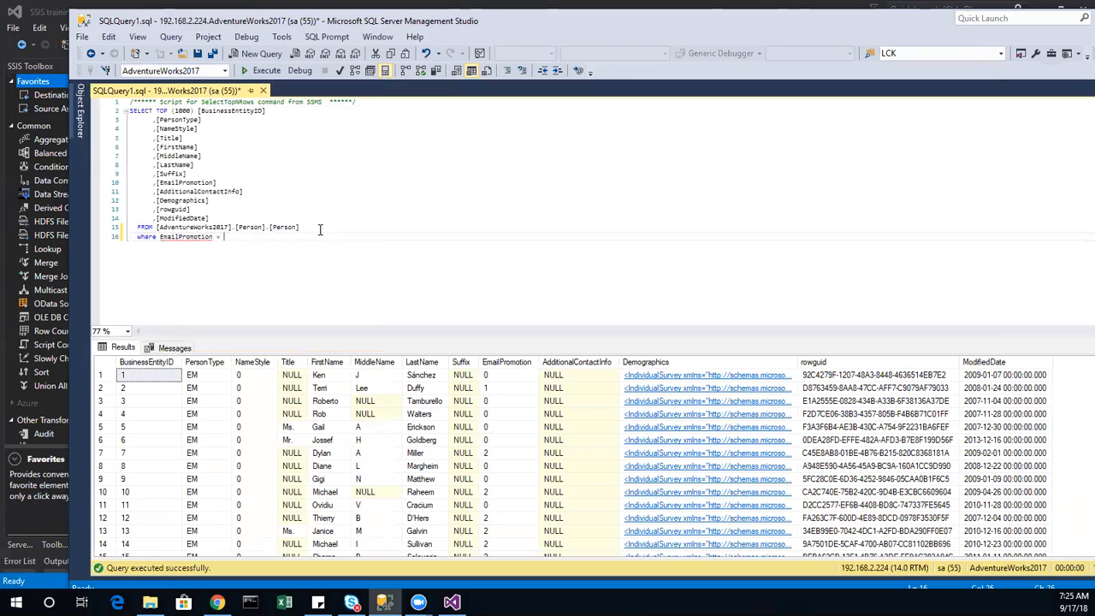
# Insert "into dbo.person_0" before the FROM clause and execute the query to create the table
pyautogui.click(267, 219)
pyautogui.press('Return')
pyautogui.write('into d')
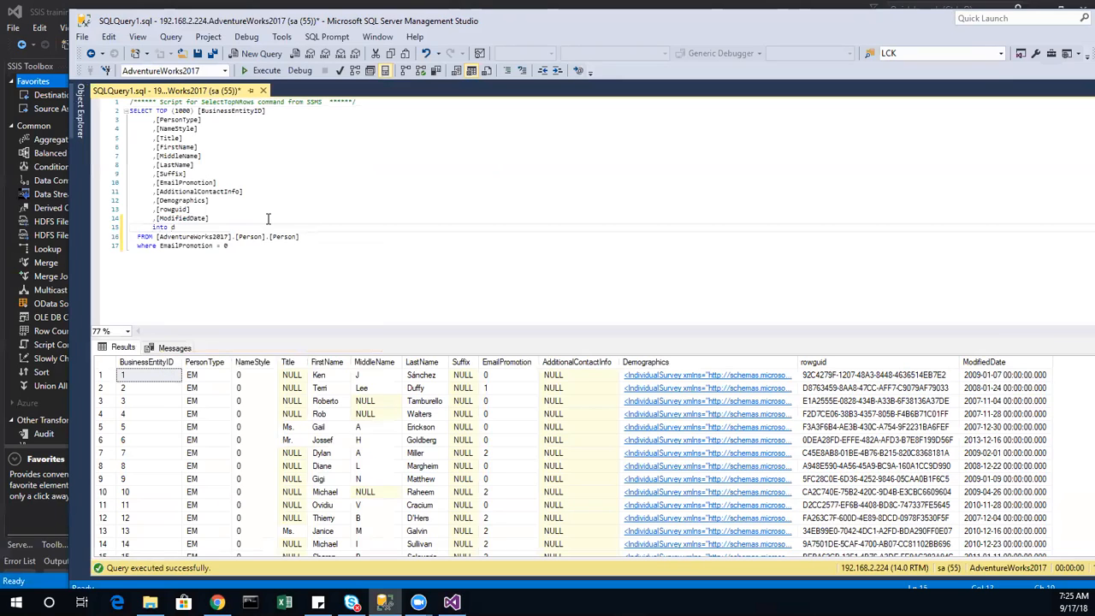
pyautogui.write('bo.person_0')
pyautogui.click(256, 74)
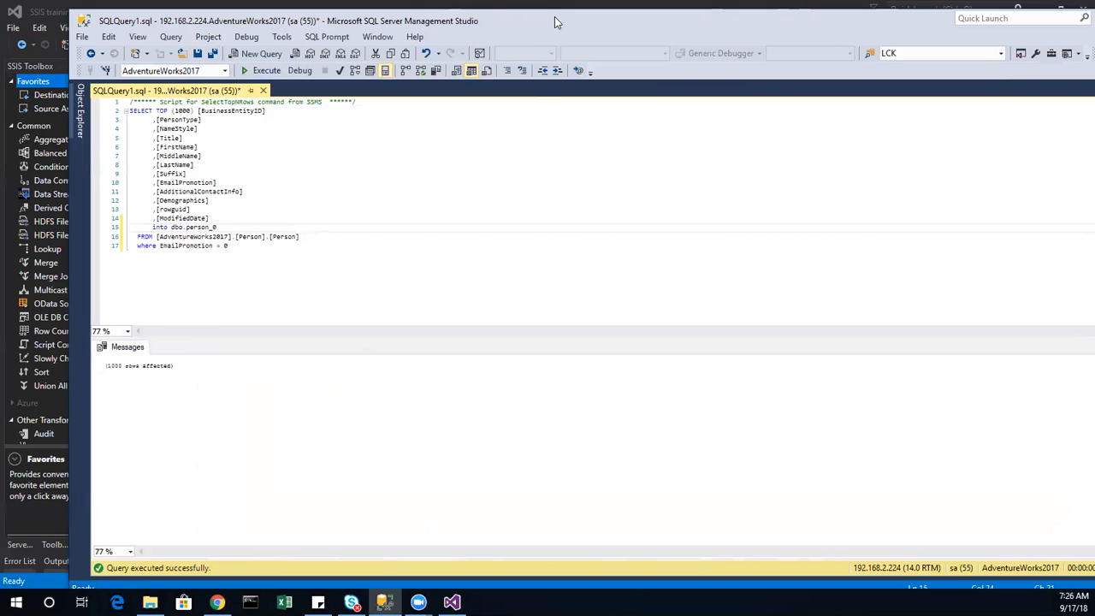
# Switch back to Visual Studio and add a SQL Server source to the data flow using the 192.168.2.224.AdventureWorks2017.sa connection
pyautogui.moveTo(555, 18); pyautogui.dragTo(555, 0)
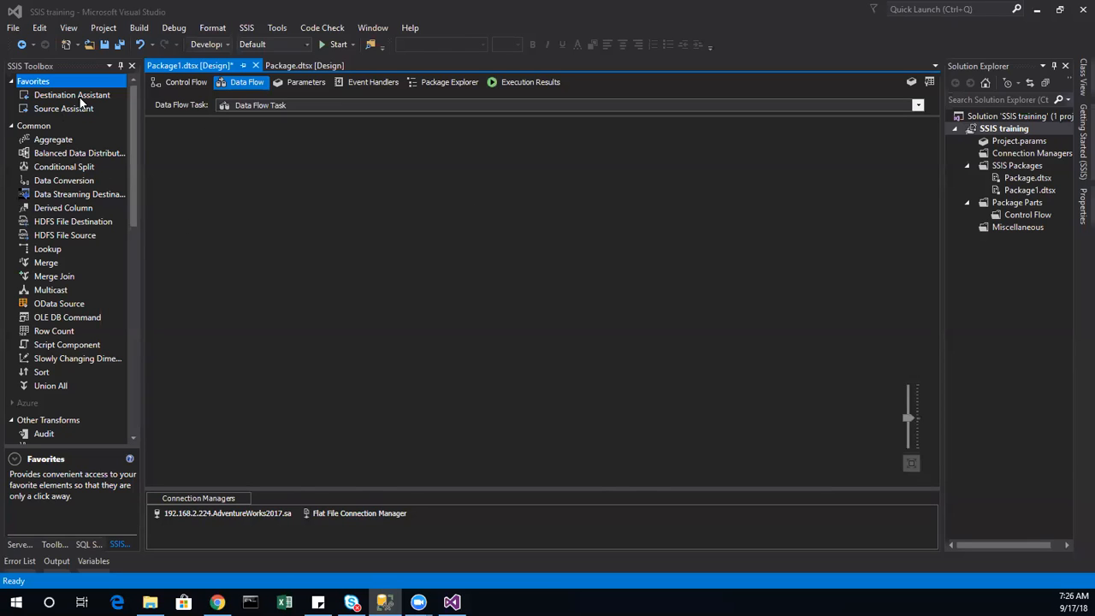
pyautogui.moveTo(76, 109); pyautogui.dragTo(259, 157)
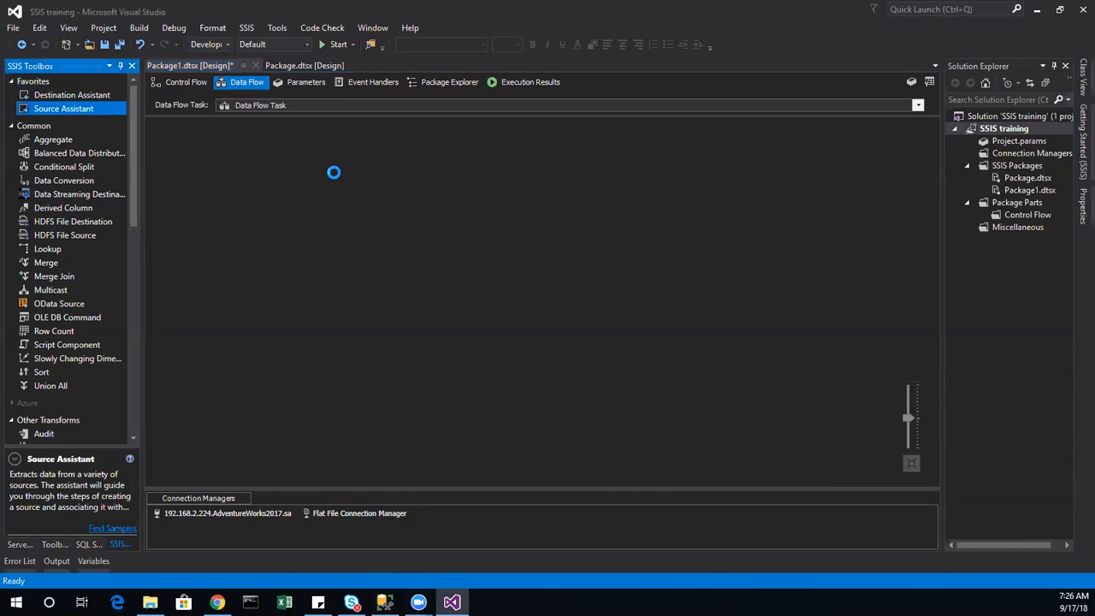
pyautogui.click(676, 217)
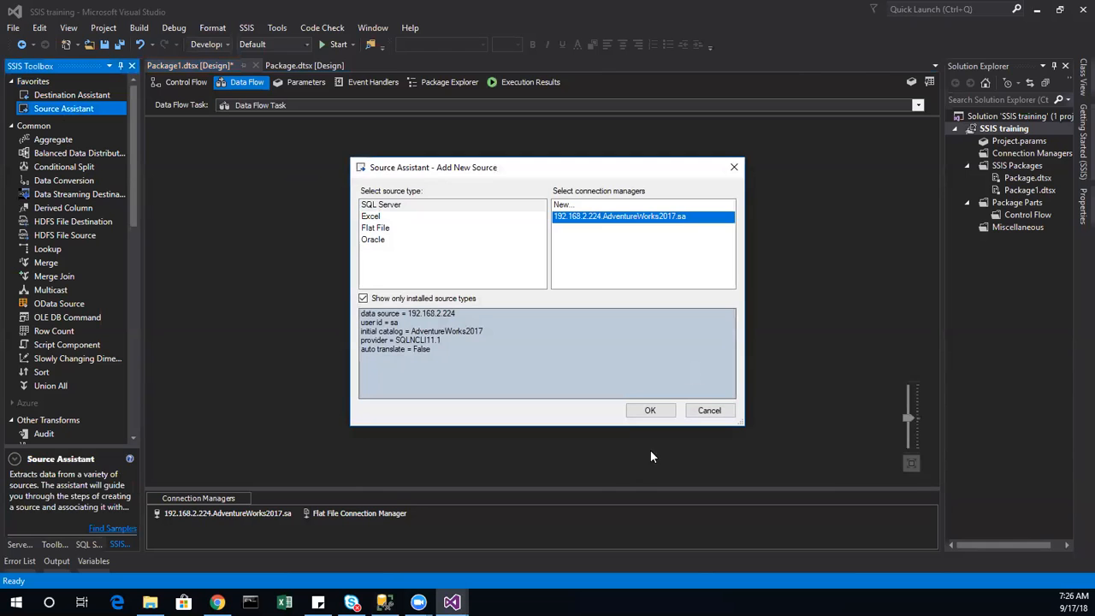
pyautogui.click(672, 411)
# Set the OLE DB source to read from the [Person].[Person] table
pyautogui.doubleClick(190, 139)
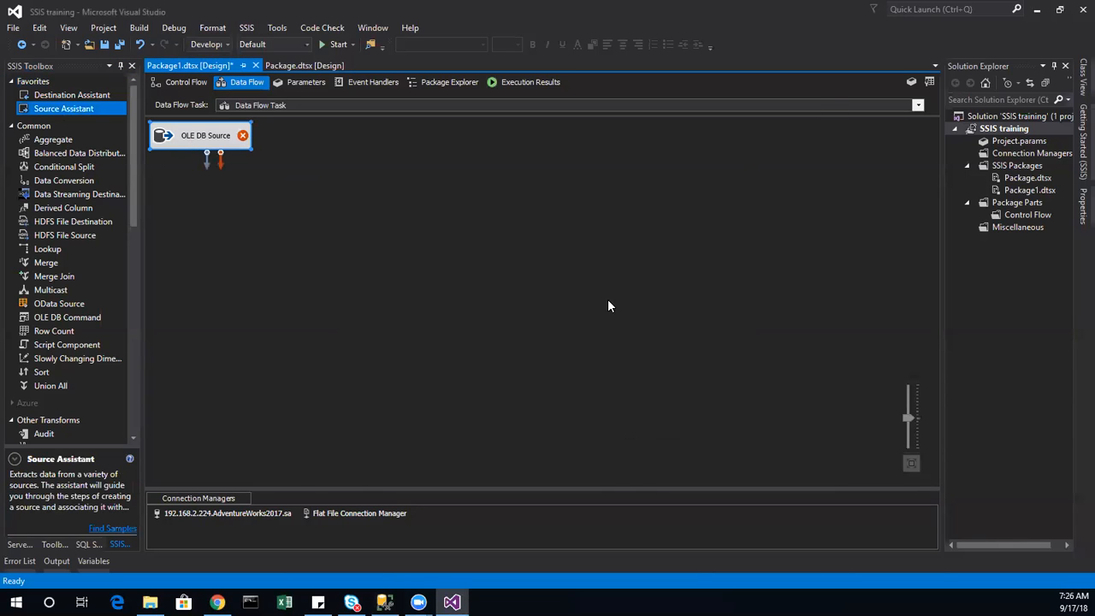
pyautogui.click(706, 293)
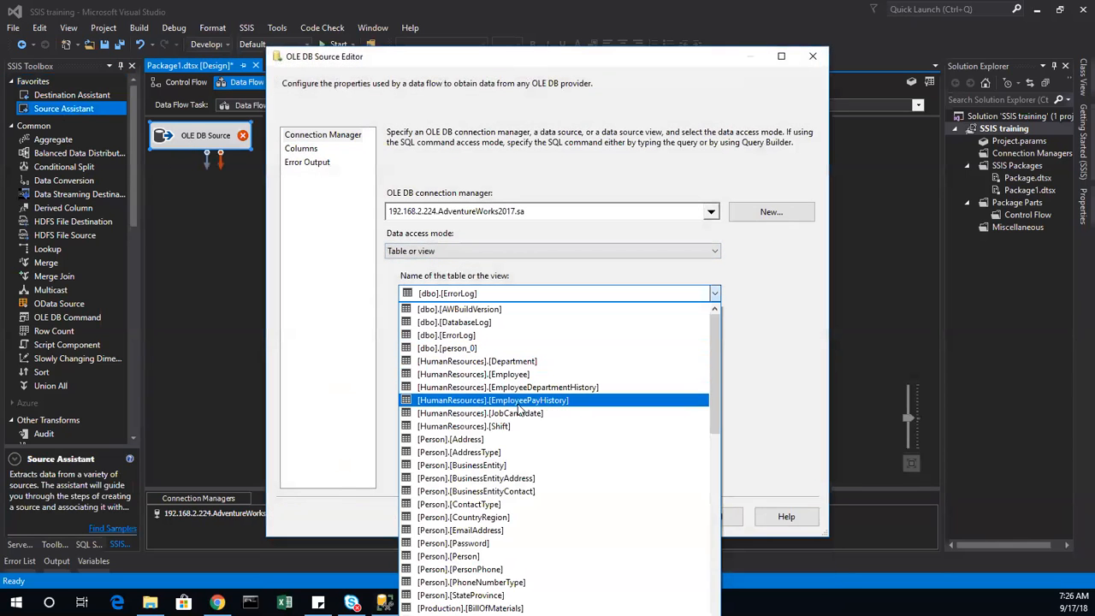
pyautogui.click(462, 556)
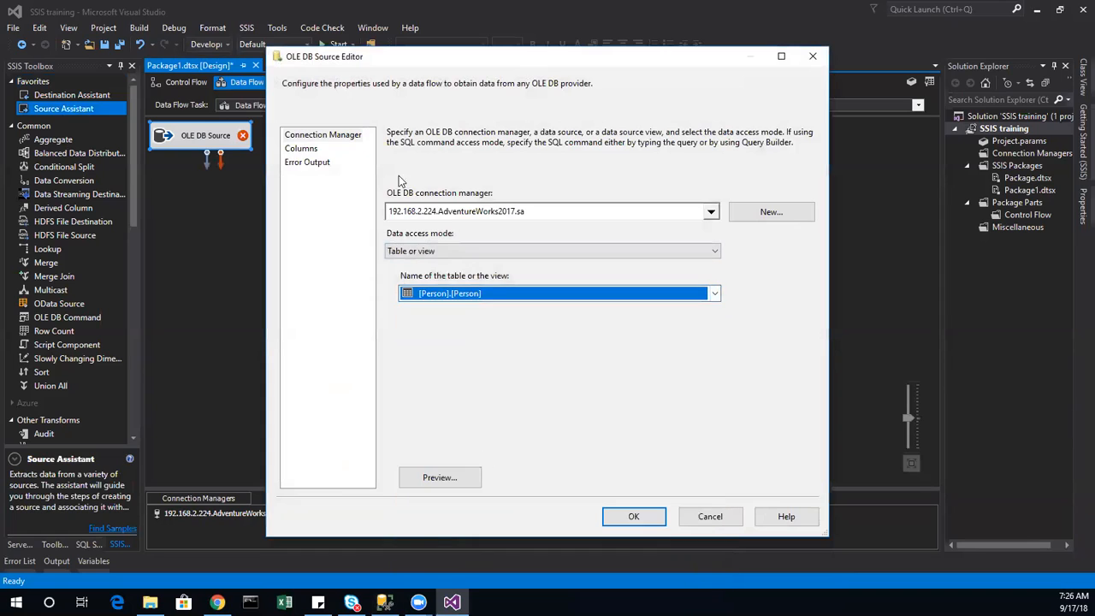
# Limit the source's output columns to BusinessEntityID, LastName, FirstName and EmailPromotion, and apply the source settings
pyautogui.click(301, 149)
pyautogui.click(563, 176)
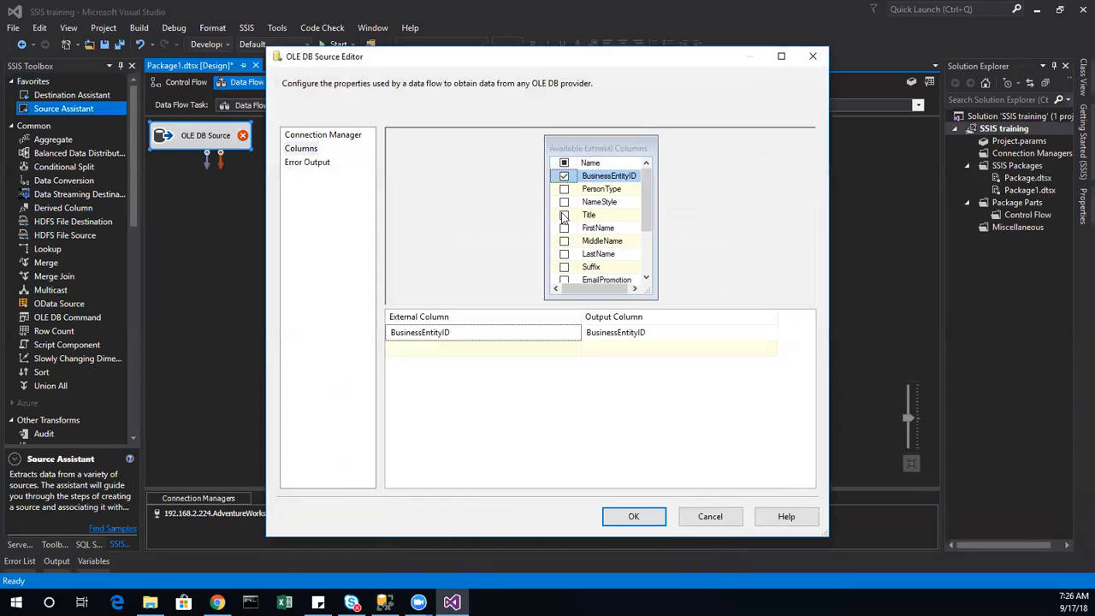
pyautogui.click(563, 254)
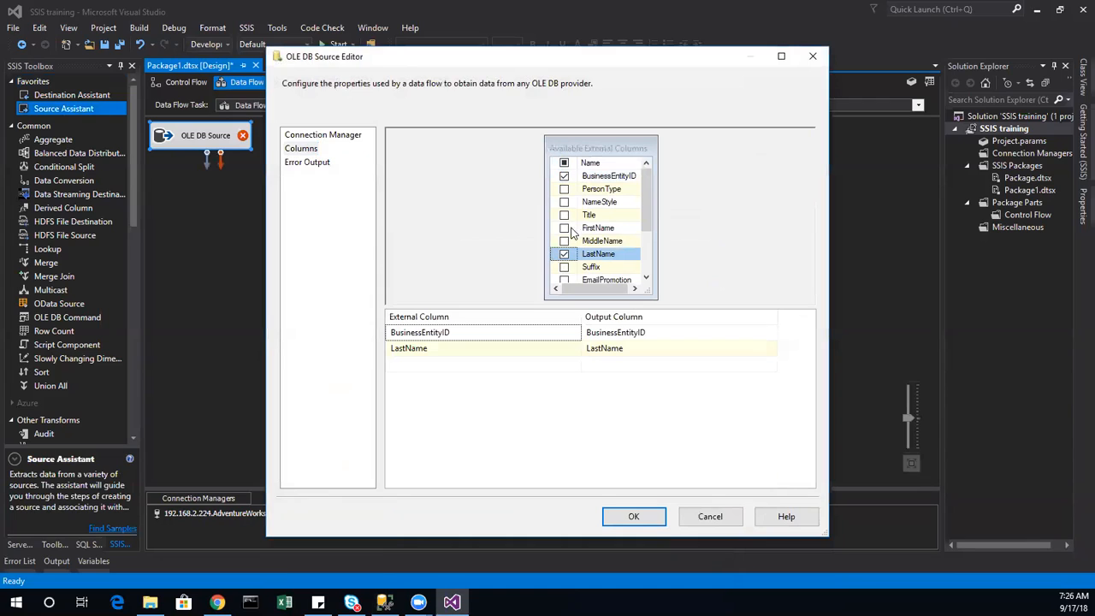
pyautogui.click(564, 228)
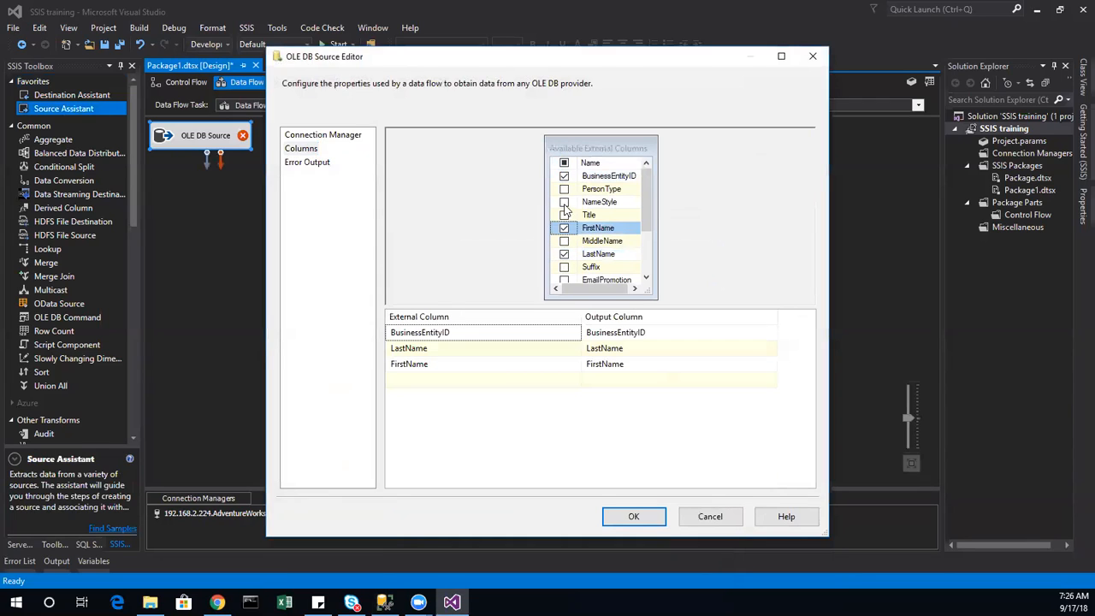
pyautogui.click(564, 281)
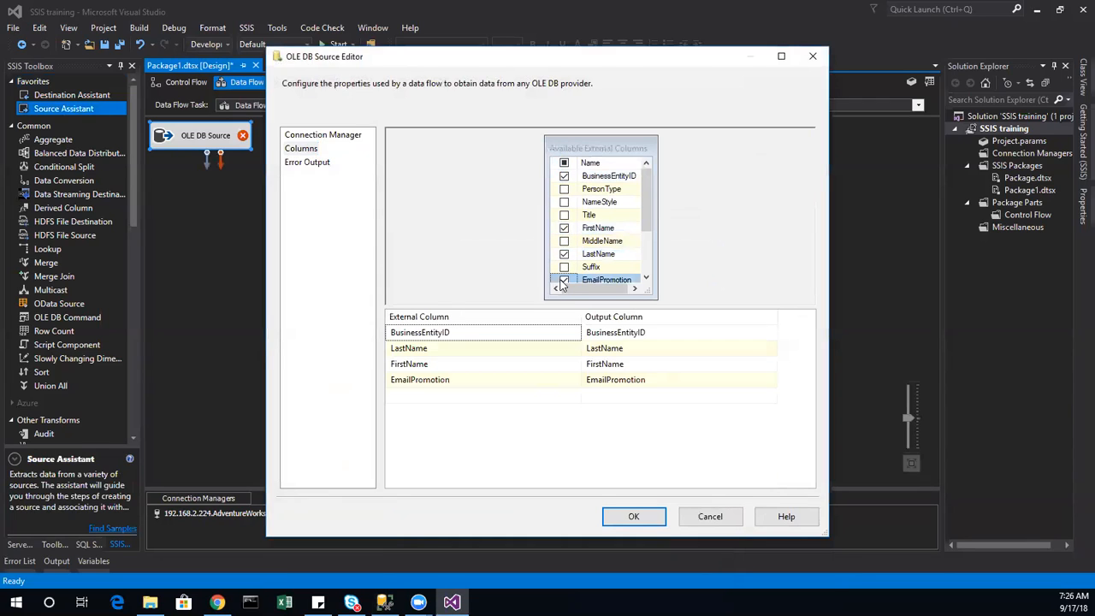
pyautogui.click(633, 516)
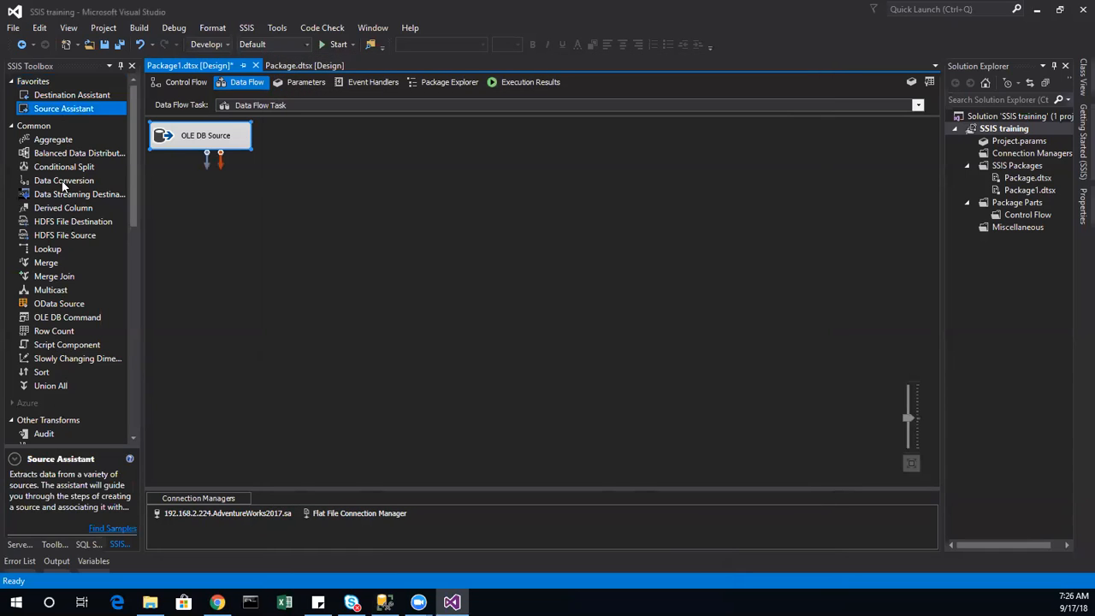
# Add a Lookup transformation beside the OLE DB source and connect the source output to it
pyautogui.doubleClick(69, 250)
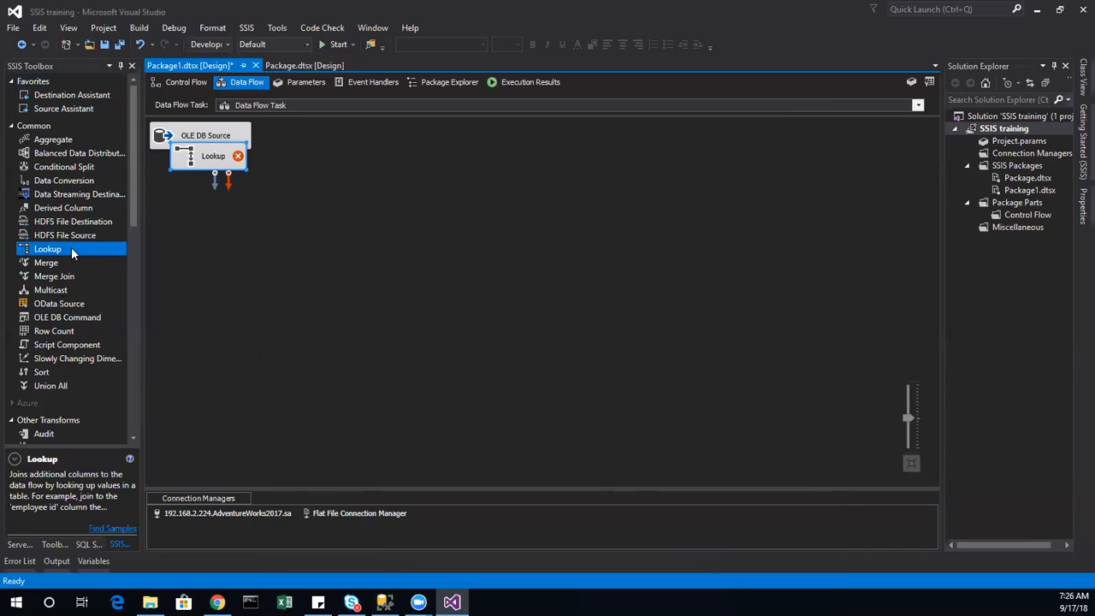
pyautogui.moveTo(197, 171); pyautogui.dragTo(330, 183)
pyautogui.click(203, 136)
pyautogui.moveTo(206, 156); pyautogui.dragTo(359, 171)
# Set the Lookup to redirect rows without matching entries to the no match output
pyautogui.doubleClick(357, 178)
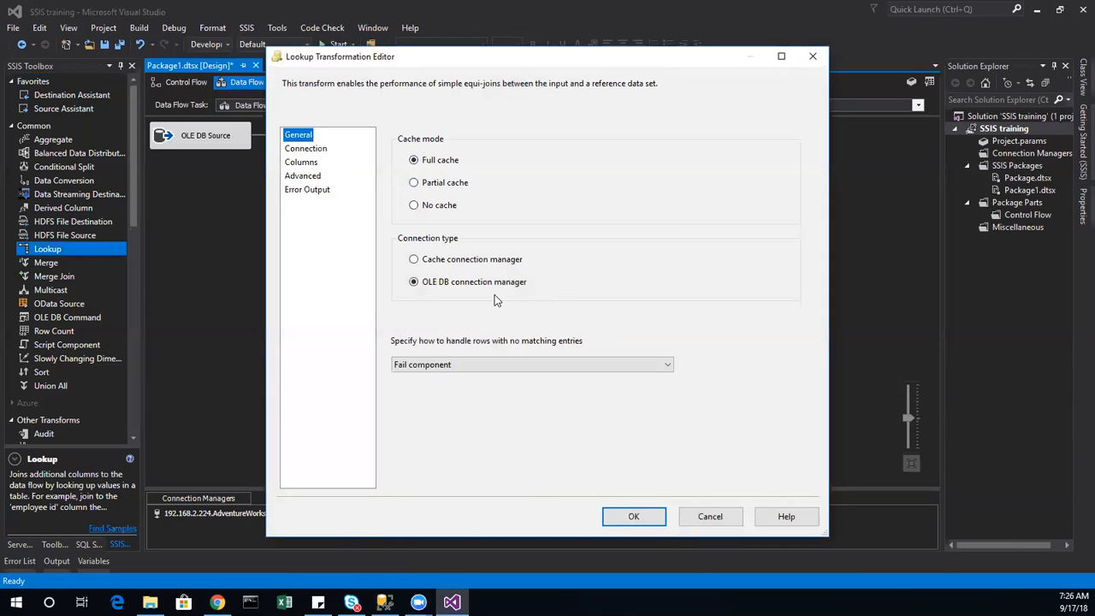
pyautogui.click(520, 365)
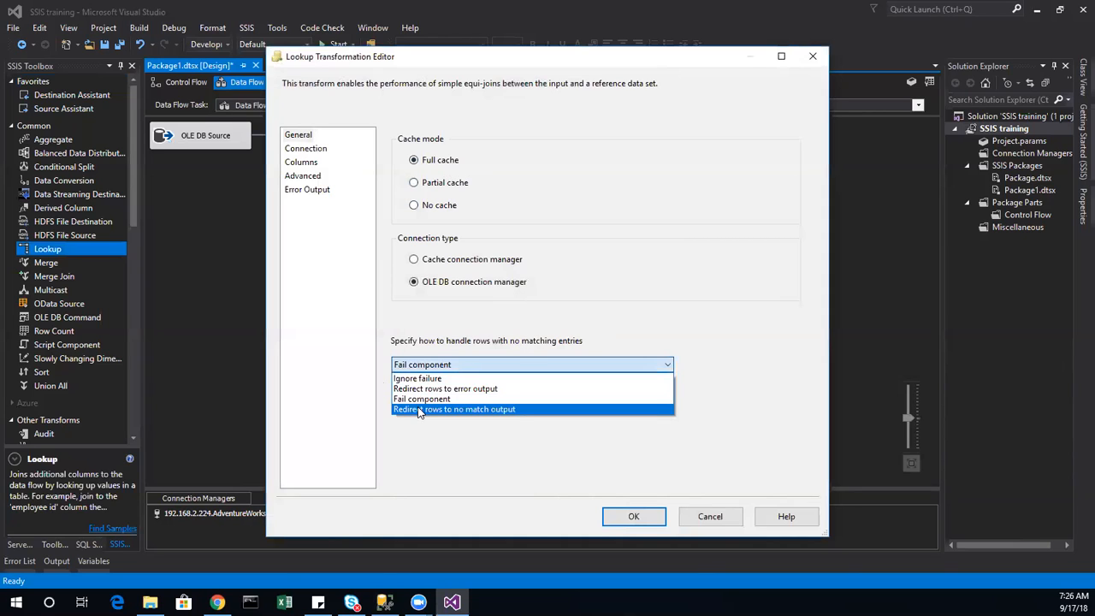
pyautogui.click(419, 410)
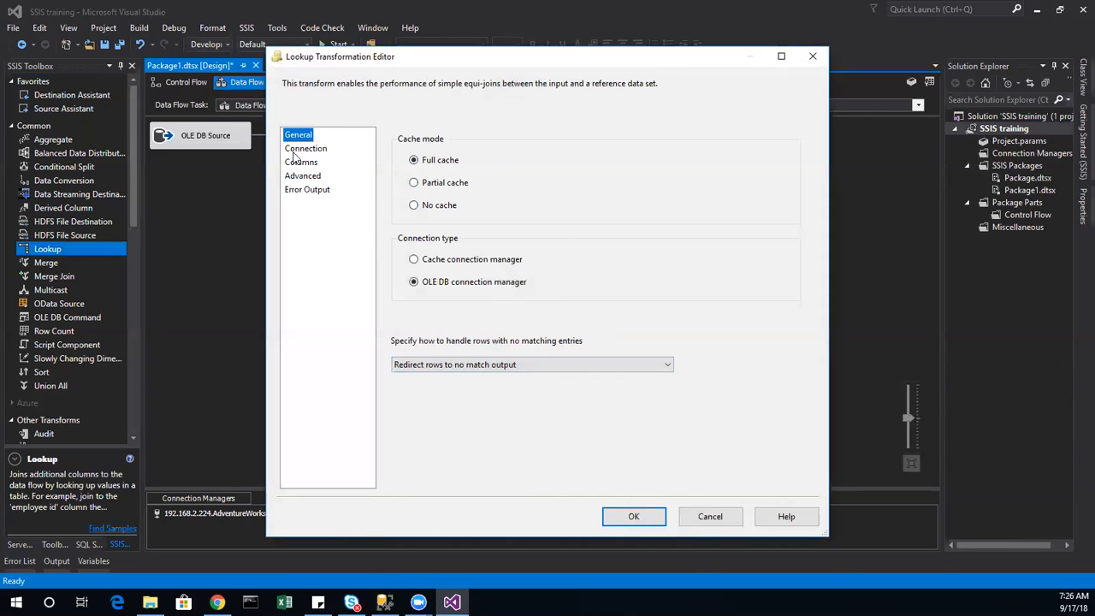
# Choose [dbo].[person_0] as the Lookup's reference table
pyautogui.click(301, 149)
pyautogui.click(664, 261)
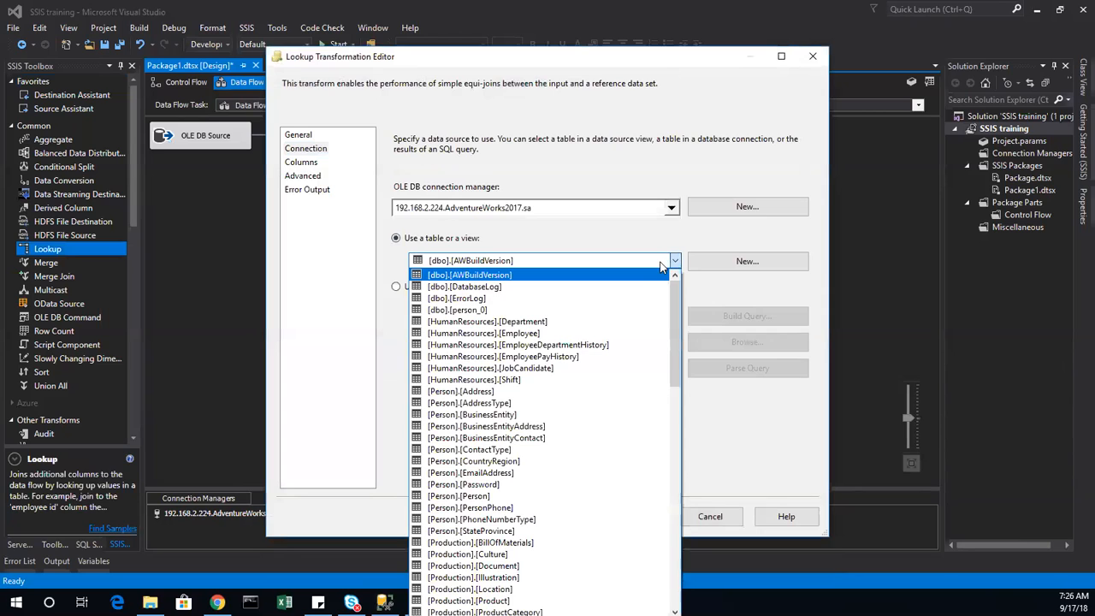
pyautogui.scroll(-2, 598, 542)
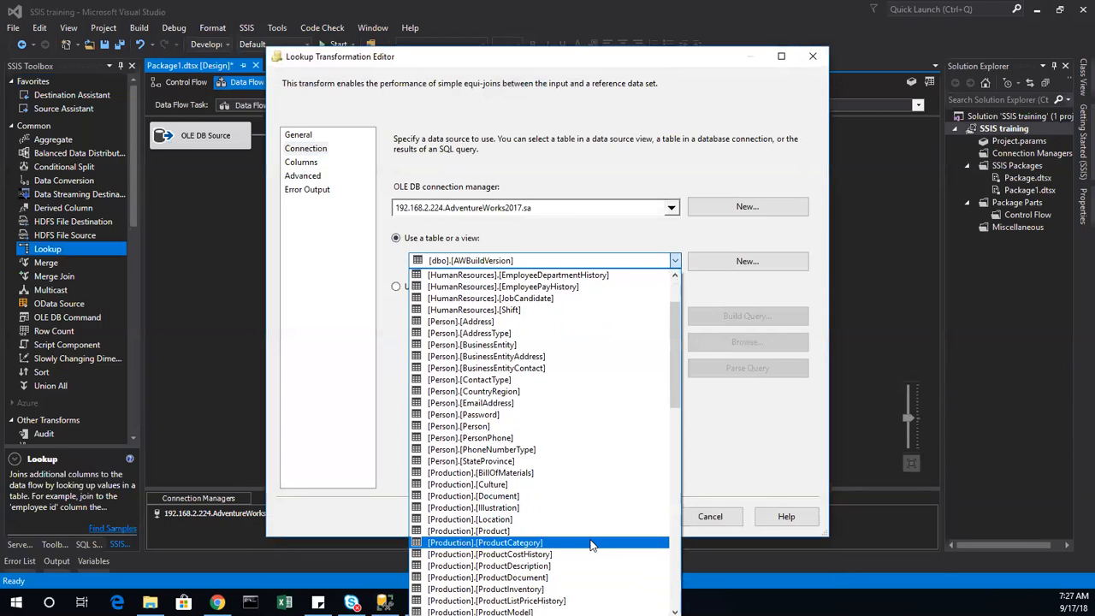
pyautogui.scroll(2, 586, 549)
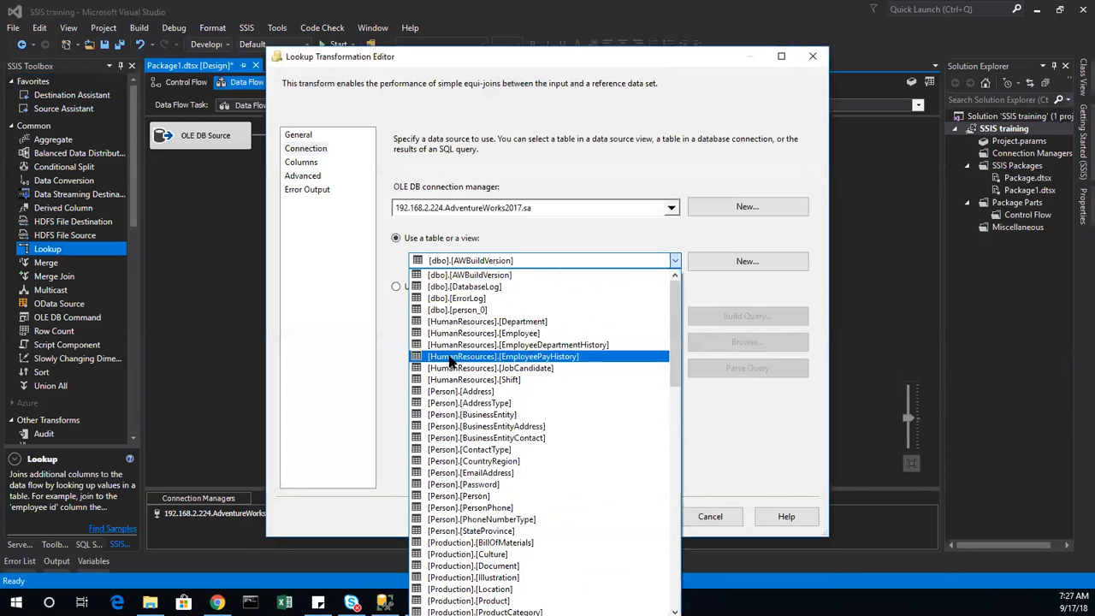
pyautogui.click(458, 310)
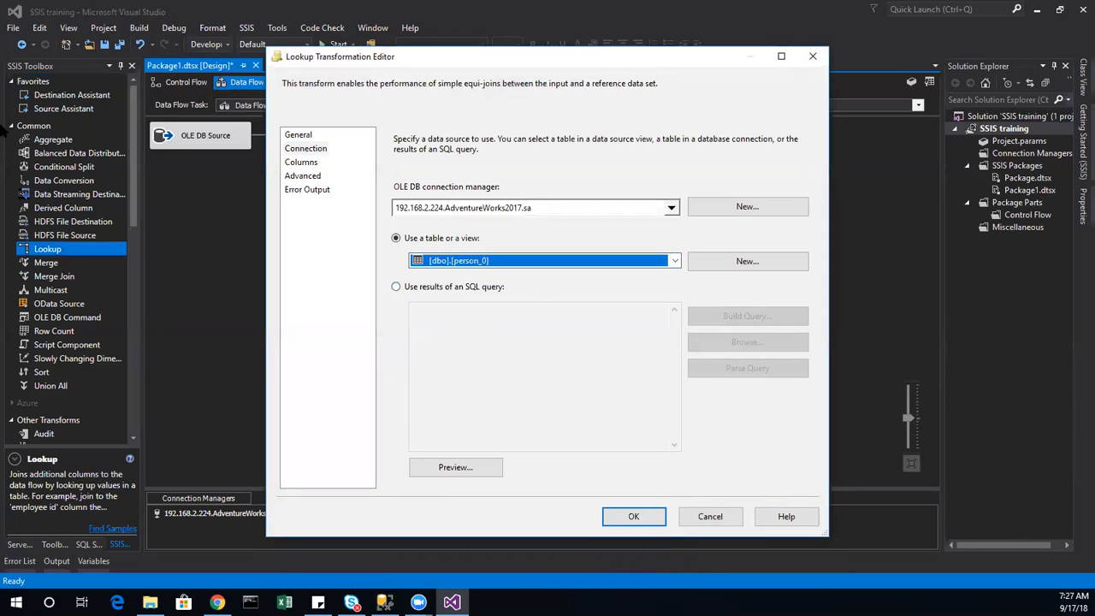
# Map the input BusinessEntityID to the lookup BusinessEntityID, include all lookup columns, and apply the Lookup settings
pyautogui.click(301, 162)
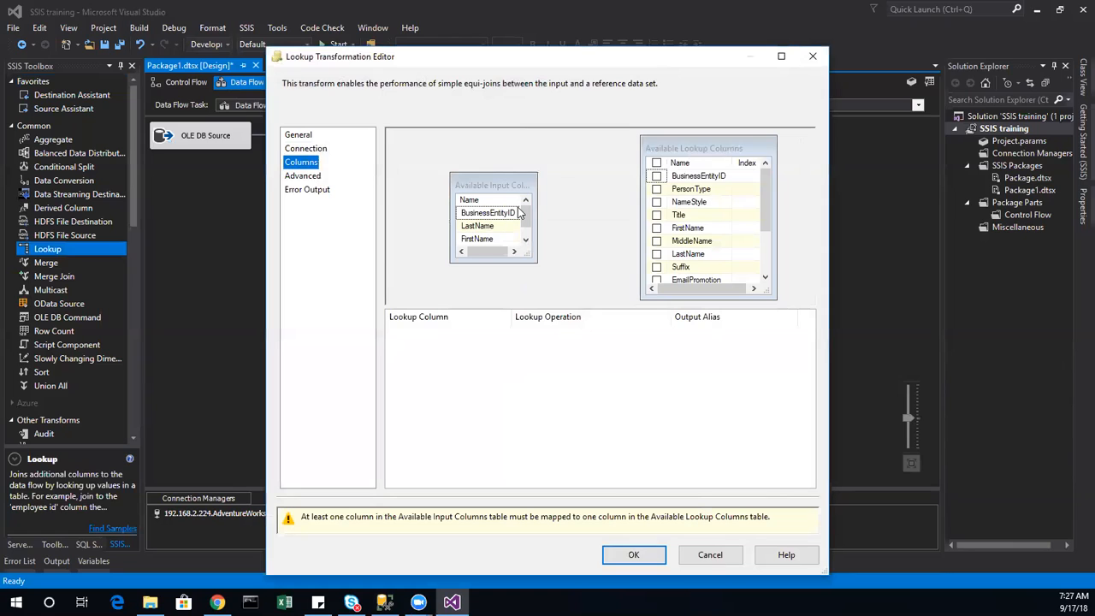
pyautogui.moveTo(513, 215); pyautogui.dragTo(676, 179)
pyautogui.click(655, 163)
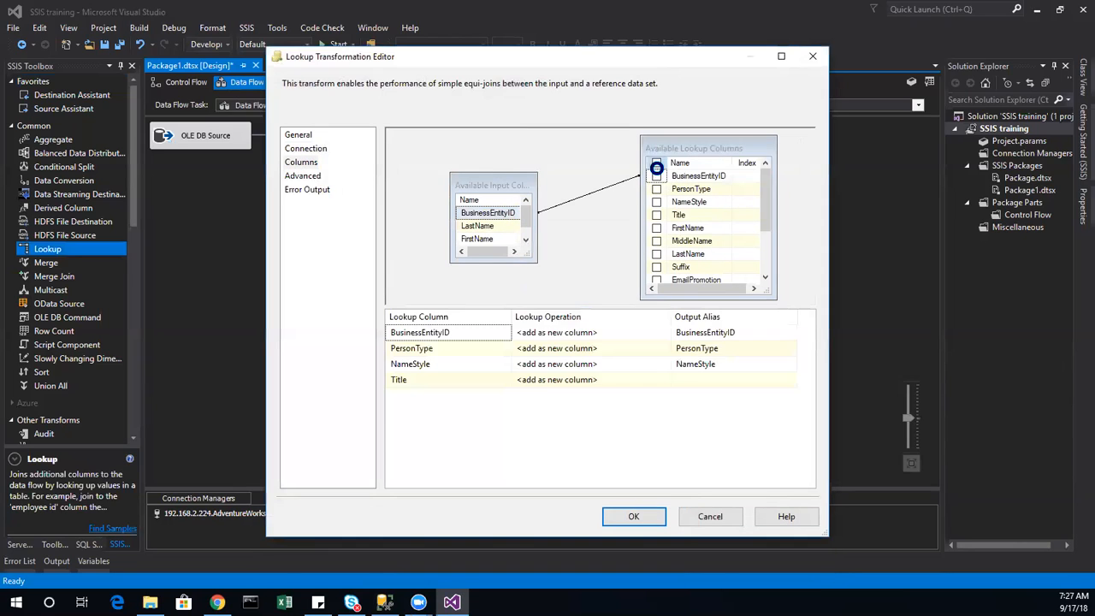
pyautogui.click(632, 517)
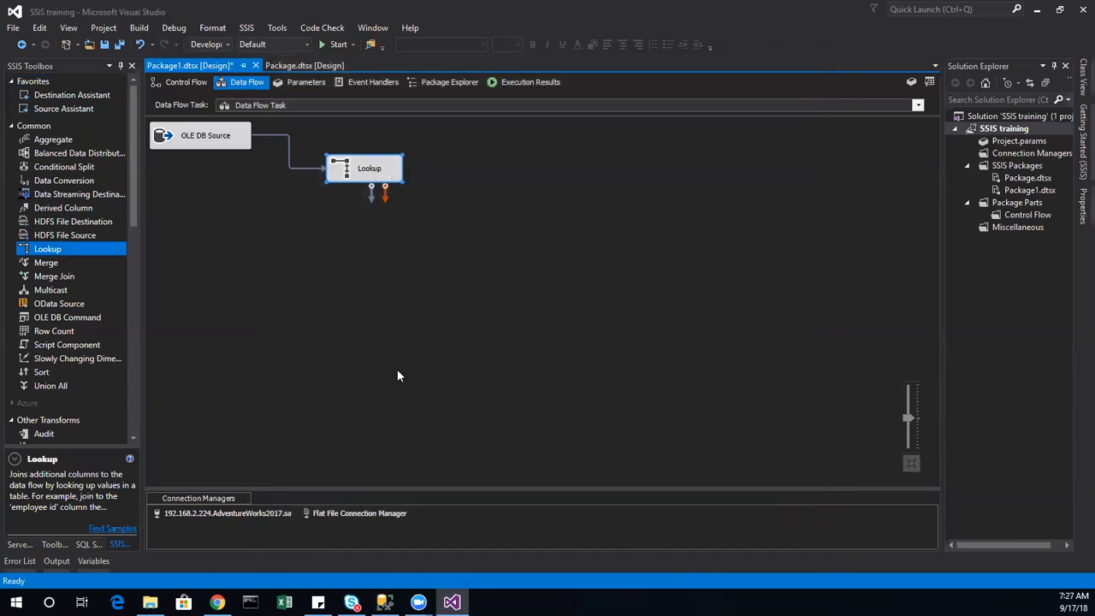
# Add two Sort transformations, connecting Lookup Match Output to the upper one and Lookup No Match Output to the lower one
pyautogui.doubleClick(41, 372)
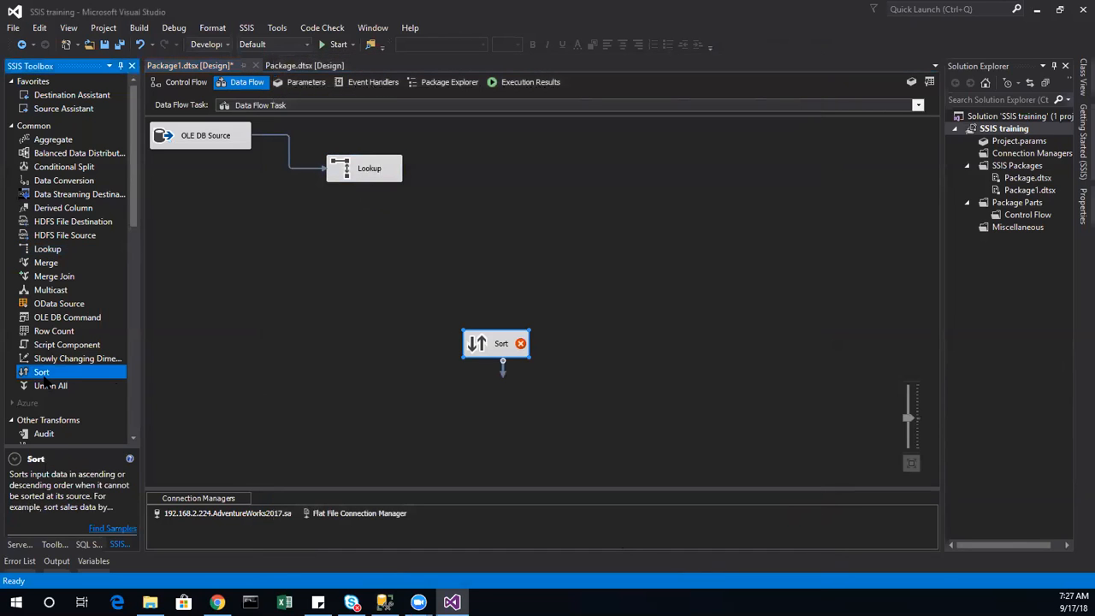
pyautogui.moveTo(44, 376); pyautogui.dragTo(496, 257)
pyautogui.click(358, 179)
pyautogui.moveTo(373, 197); pyautogui.dragTo(513, 260)
pyautogui.click(459, 298)
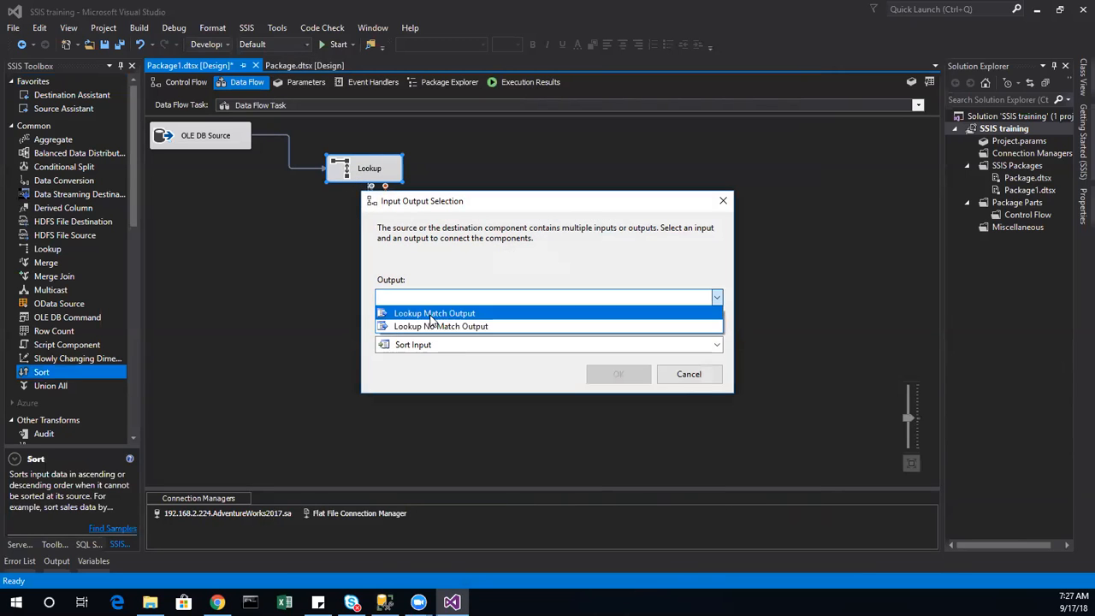
pyautogui.click(430, 313)
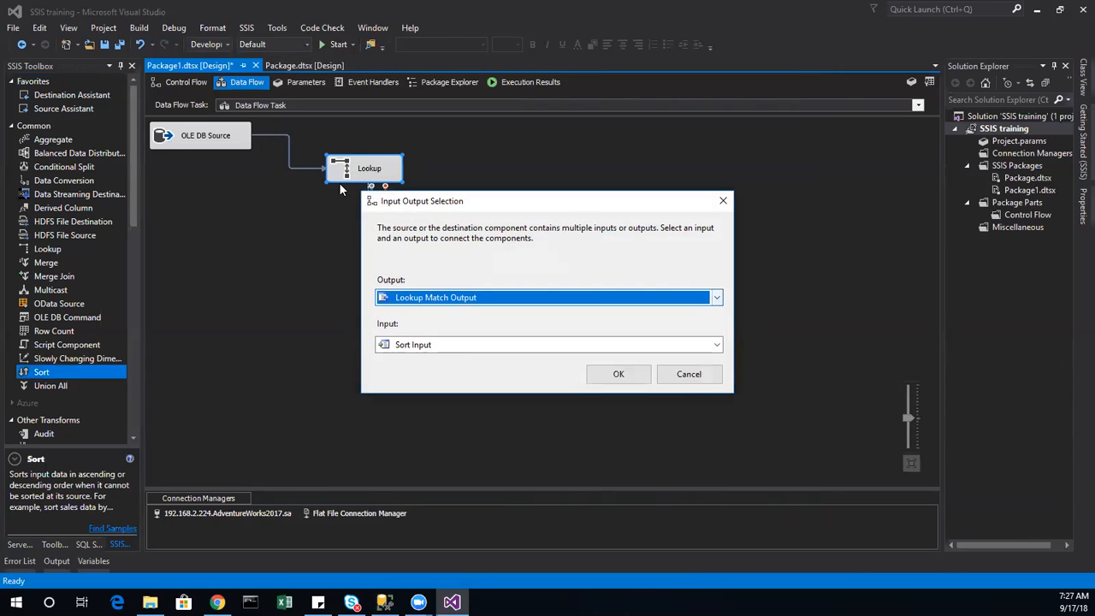
pyautogui.click(618, 374)
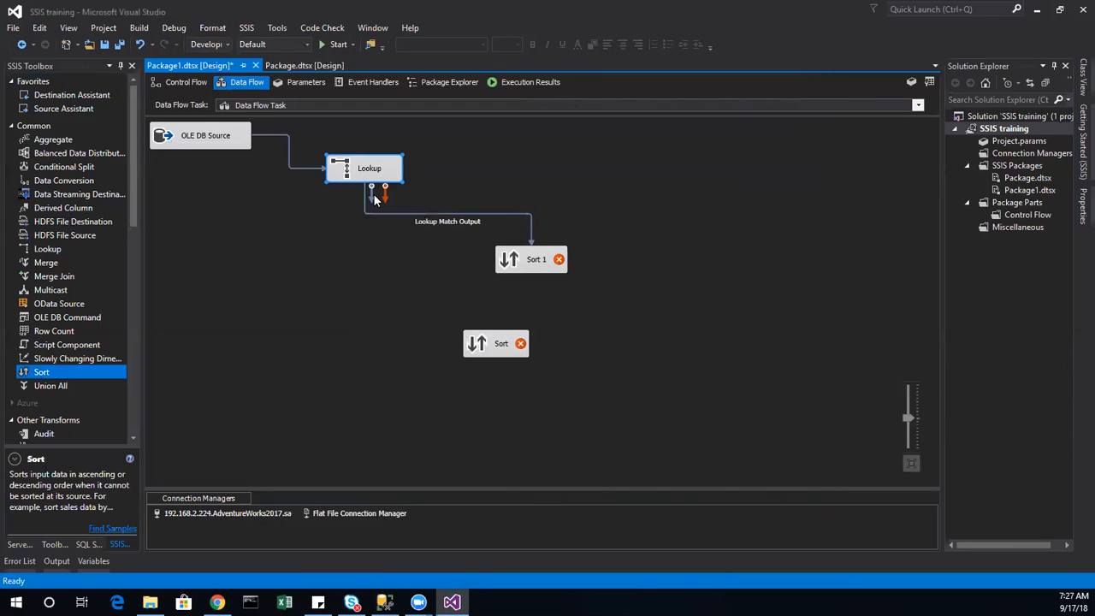
pyautogui.moveTo(372, 199); pyautogui.dragTo(473, 358)
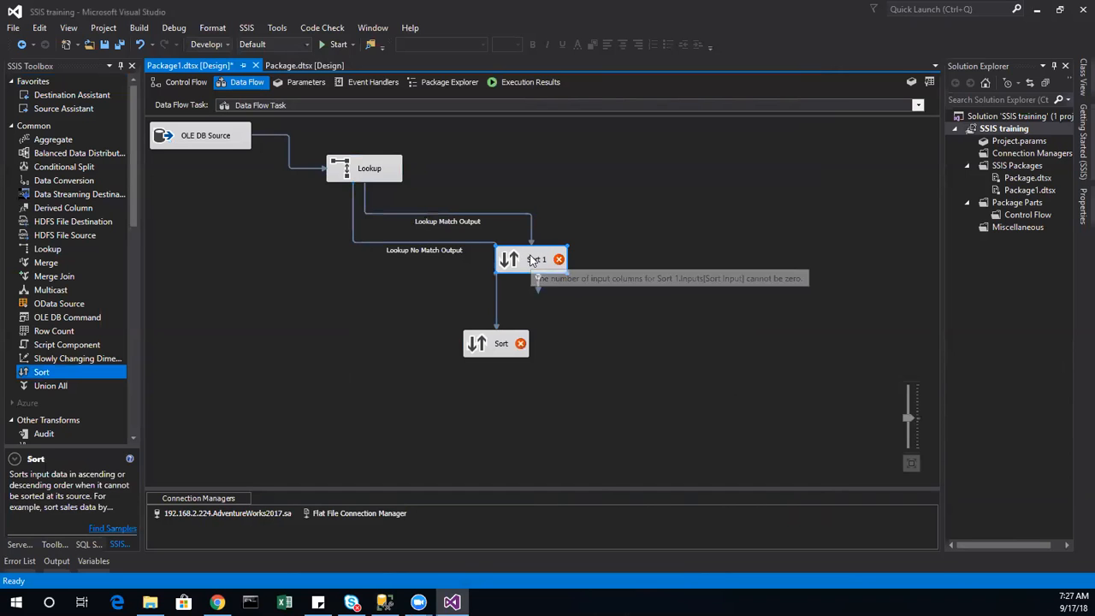
# Configure both Sort transformations to sort all their available input columns in ascending order
pyautogui.doubleClick(532, 258)
pyautogui.click(422, 162)
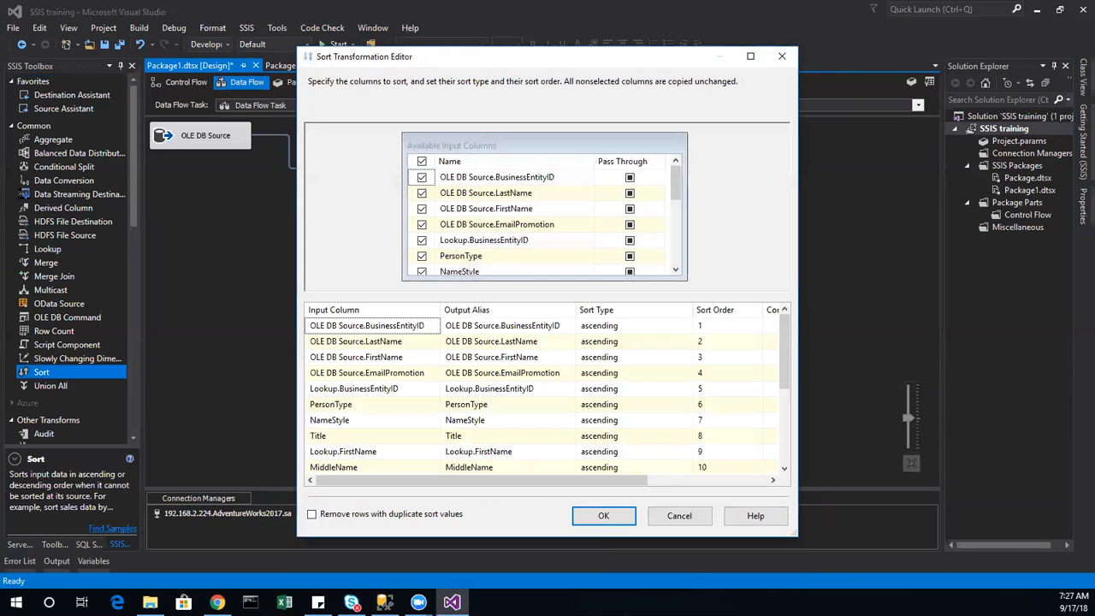
pyautogui.click(597, 523)
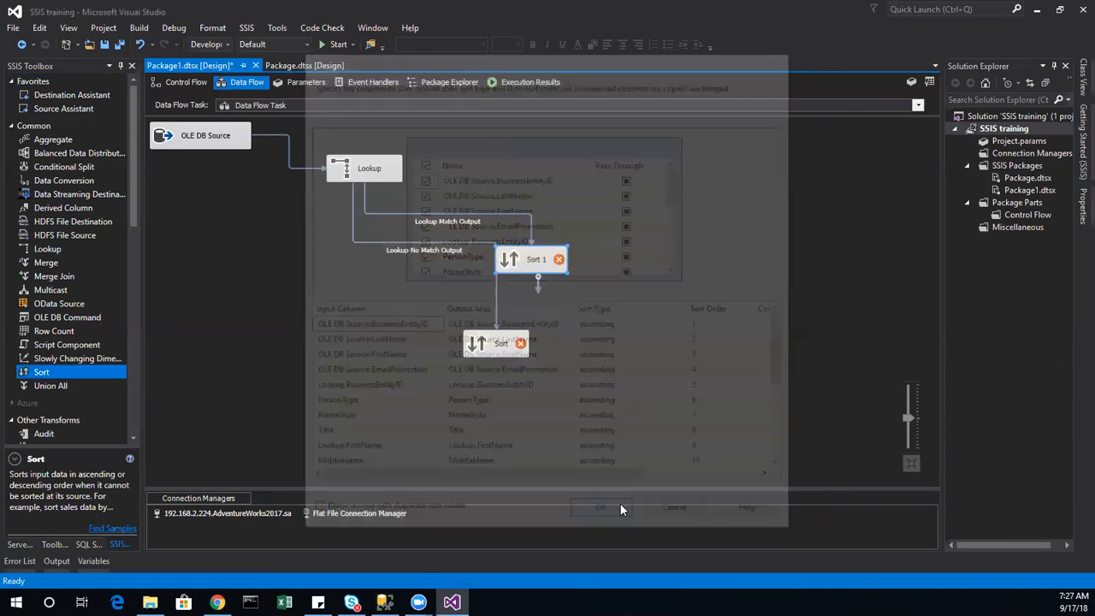
pyautogui.doubleClick(498, 344)
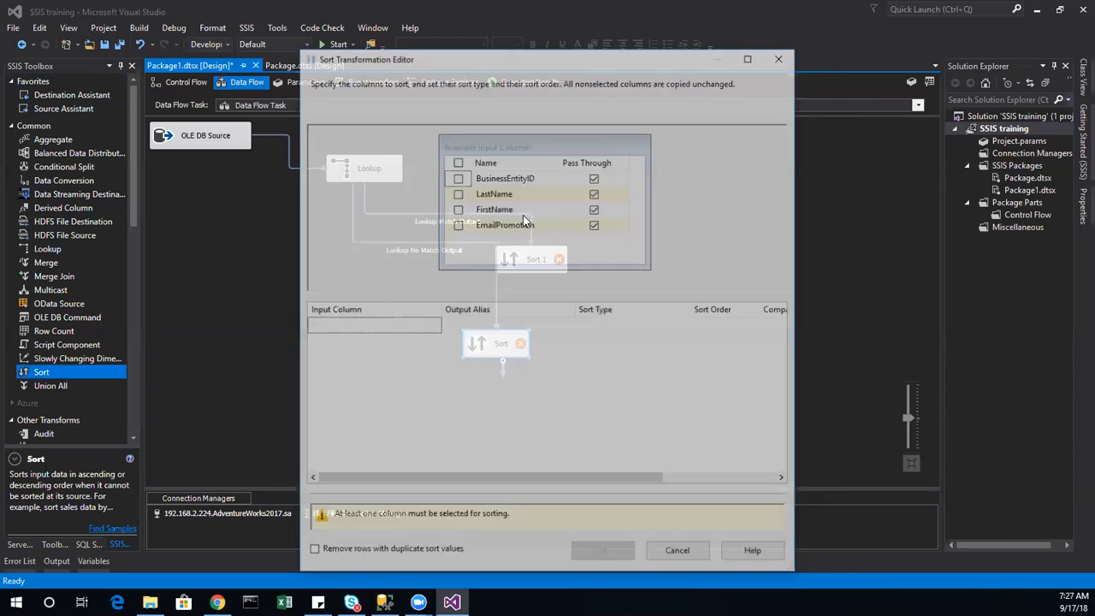
pyautogui.click(602, 523)
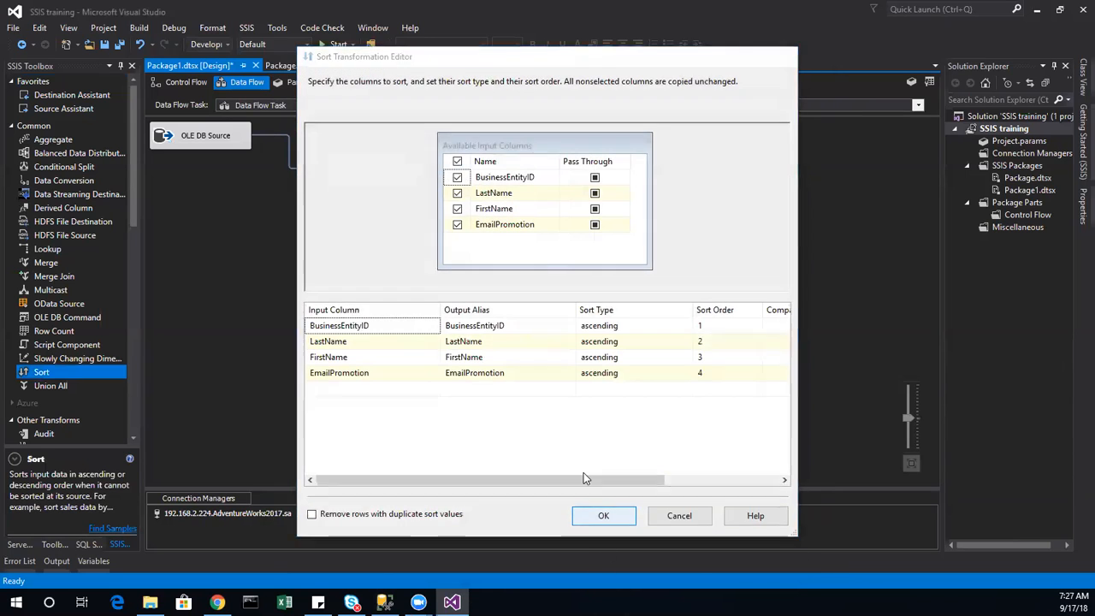
# Examine the error on Sort 1 and review its full list of sort columns without changing them
pyautogui.moveTo(559, 263)
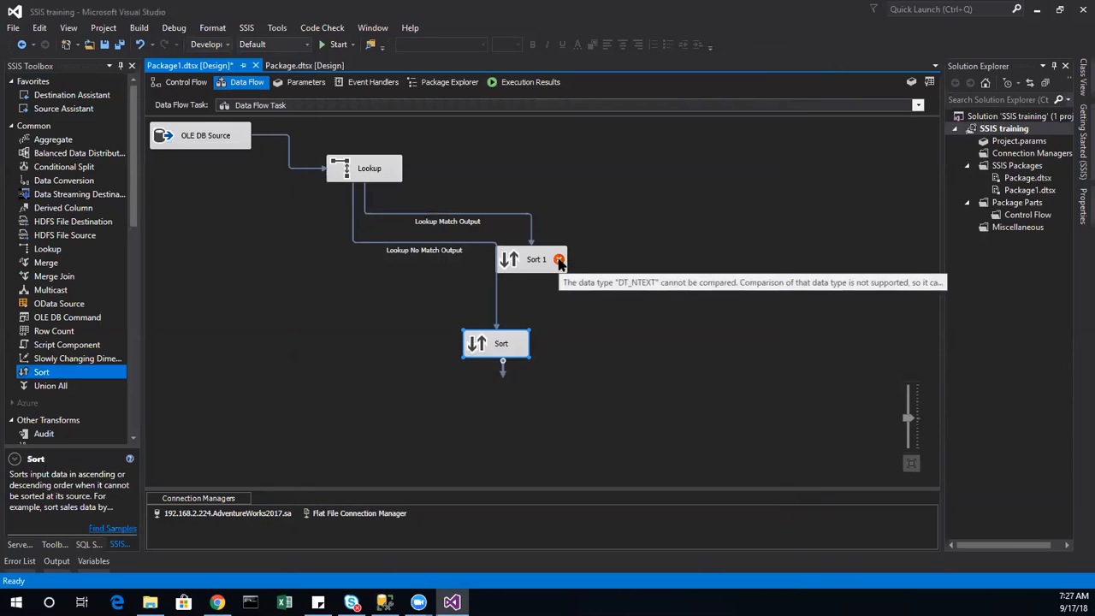
pyautogui.click(529, 268)
pyautogui.doubleClick(519, 268)
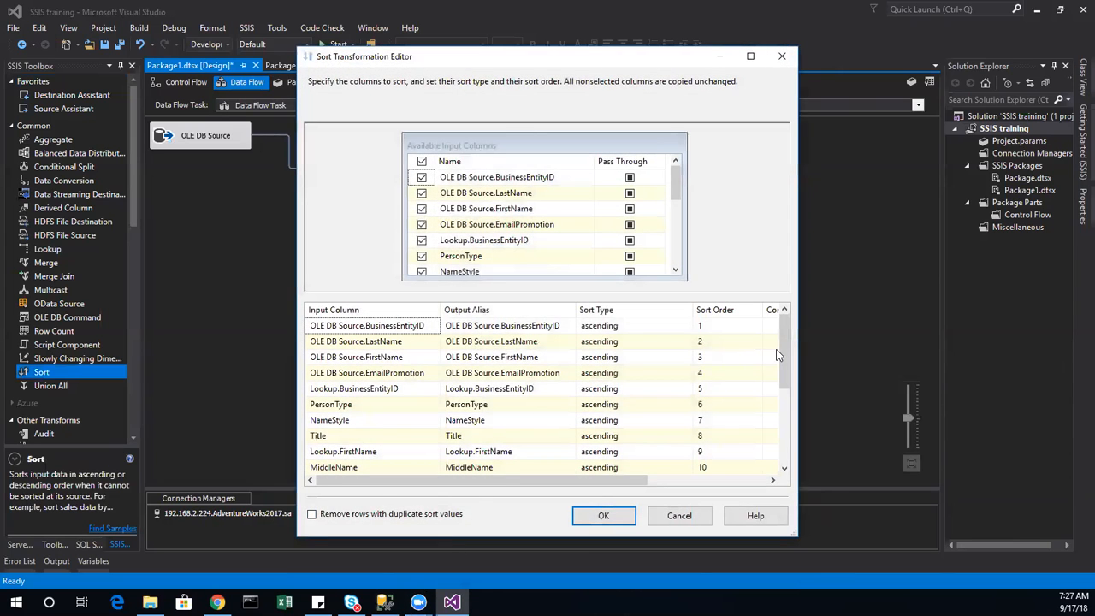
pyautogui.scroll(-3, 784, 348)
pyautogui.scroll(3, 774, 338)
pyautogui.scroll(-3, 772, 349)
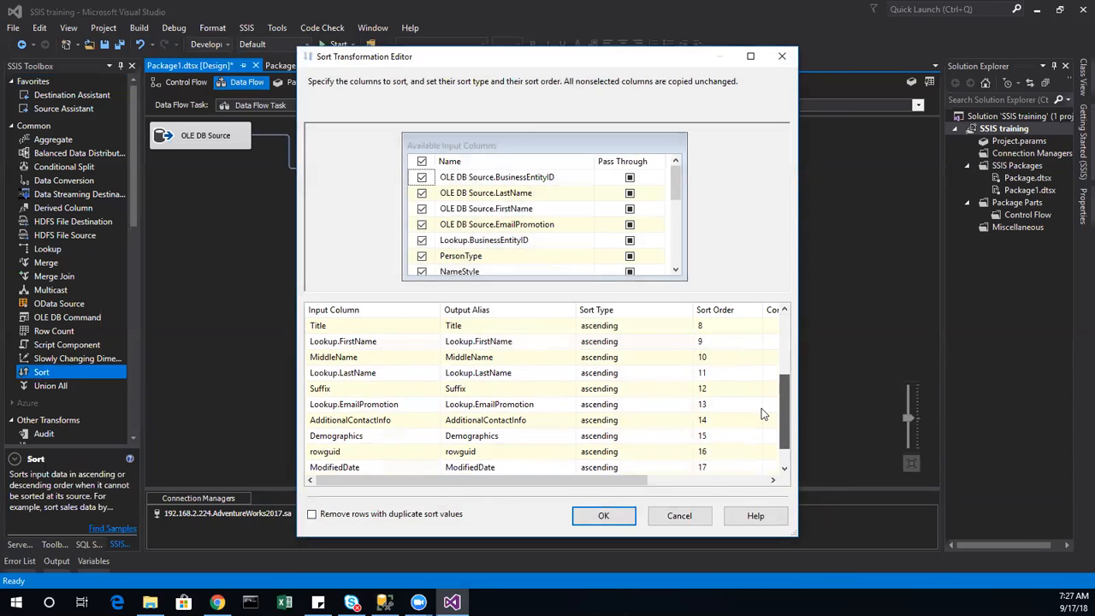
pyautogui.scroll(-1, 763, 428)
pyautogui.click(664, 518)
# Limit the Lookup's returned columns to BusinessEntityID, FirstName, LastName and EmailPromotion, and apply the change
pyautogui.doubleClick(364, 175)
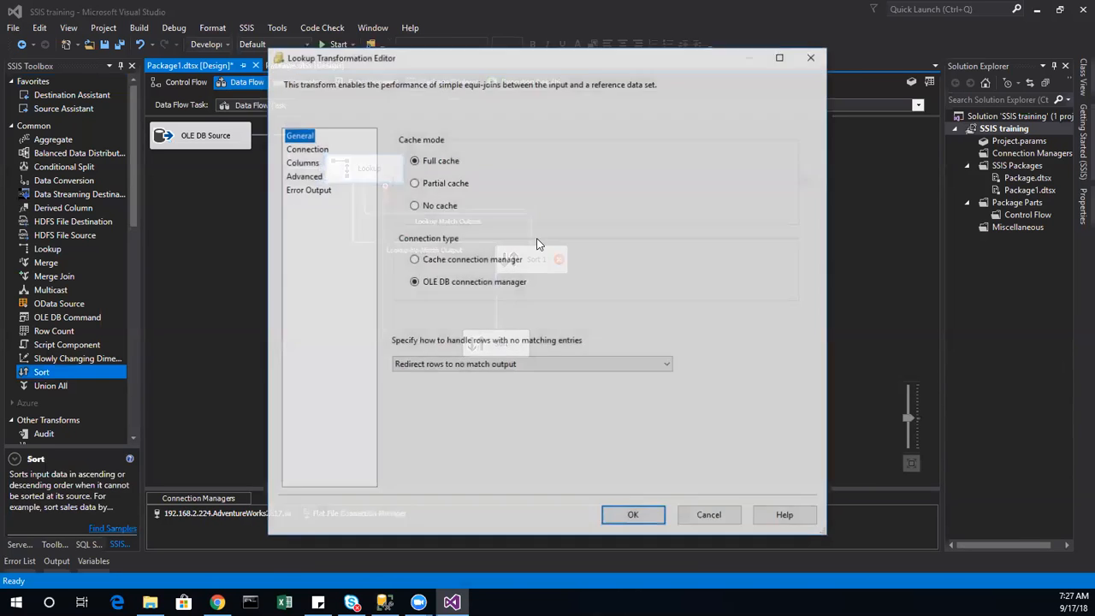
pyautogui.click(309, 148)
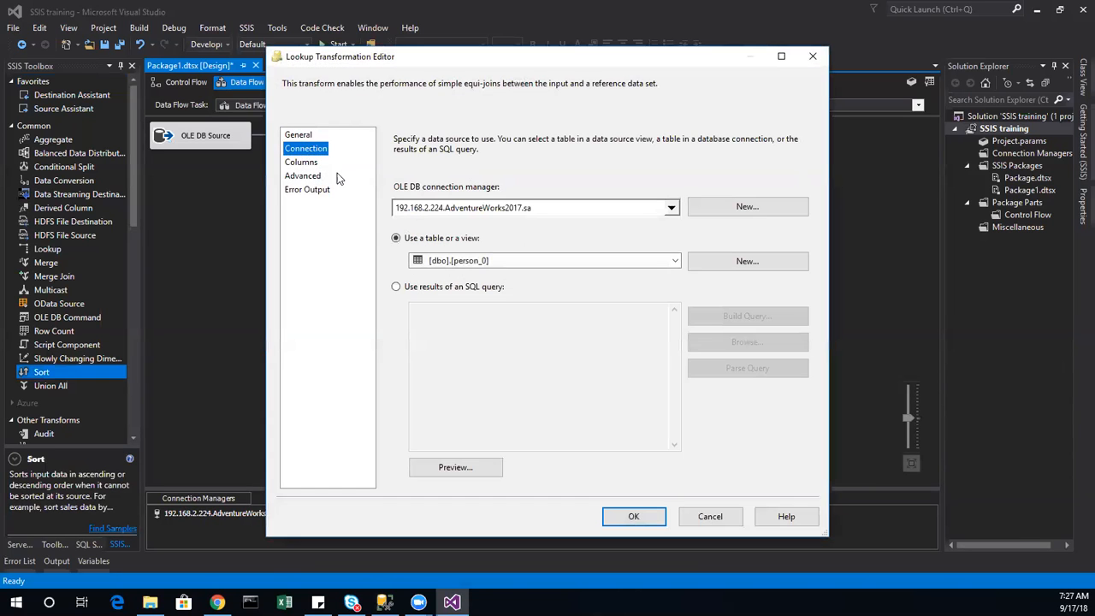
pyautogui.click(313, 163)
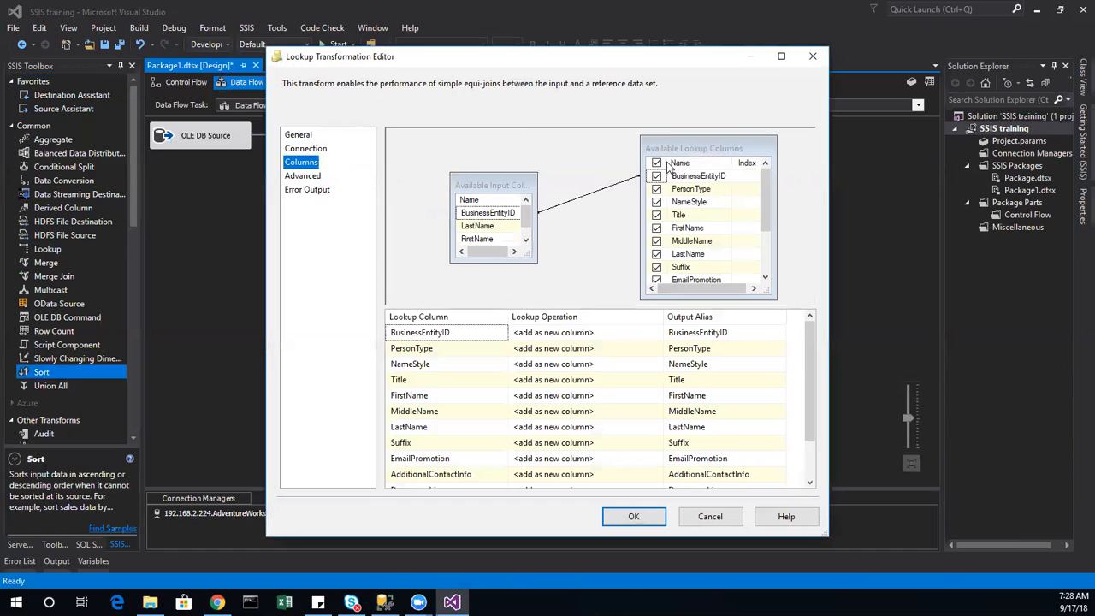
pyautogui.click(656, 163)
pyautogui.click(656, 176)
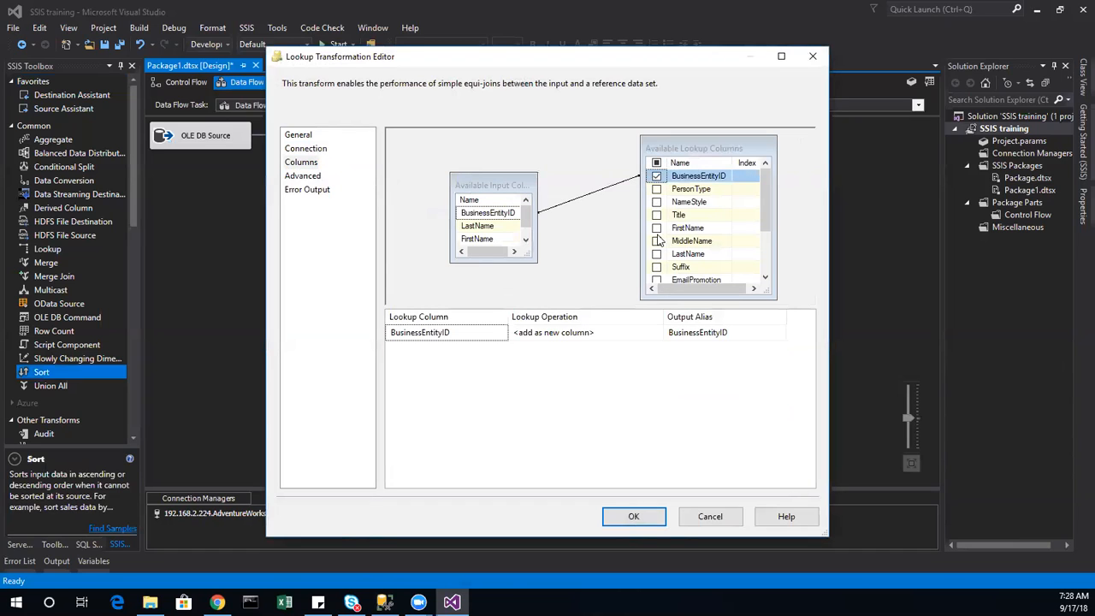
pyautogui.click(657, 227)
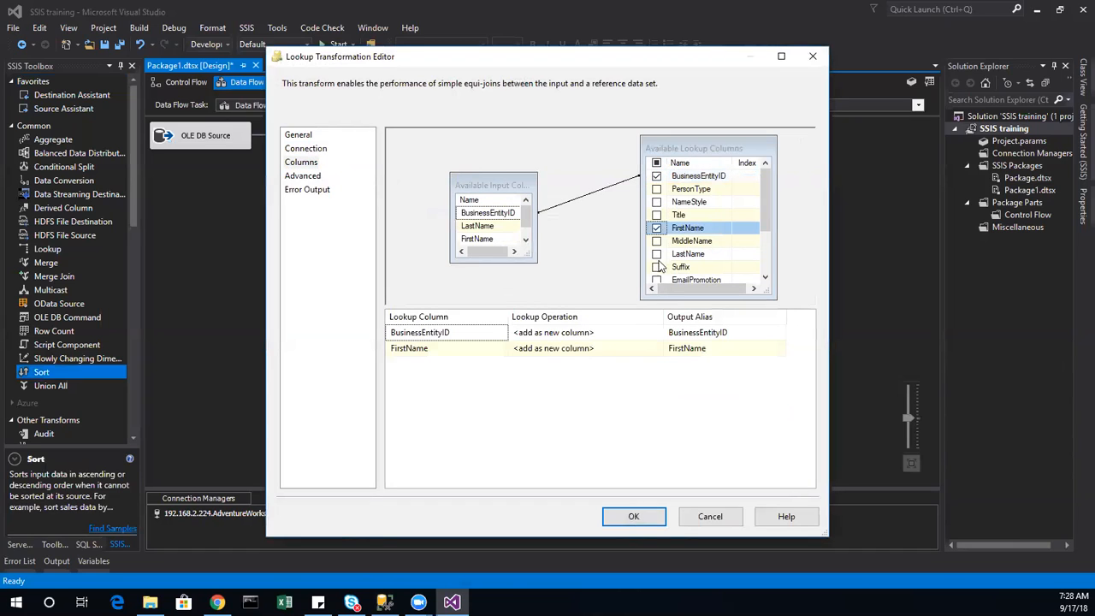
pyautogui.click(656, 254)
pyautogui.click(656, 280)
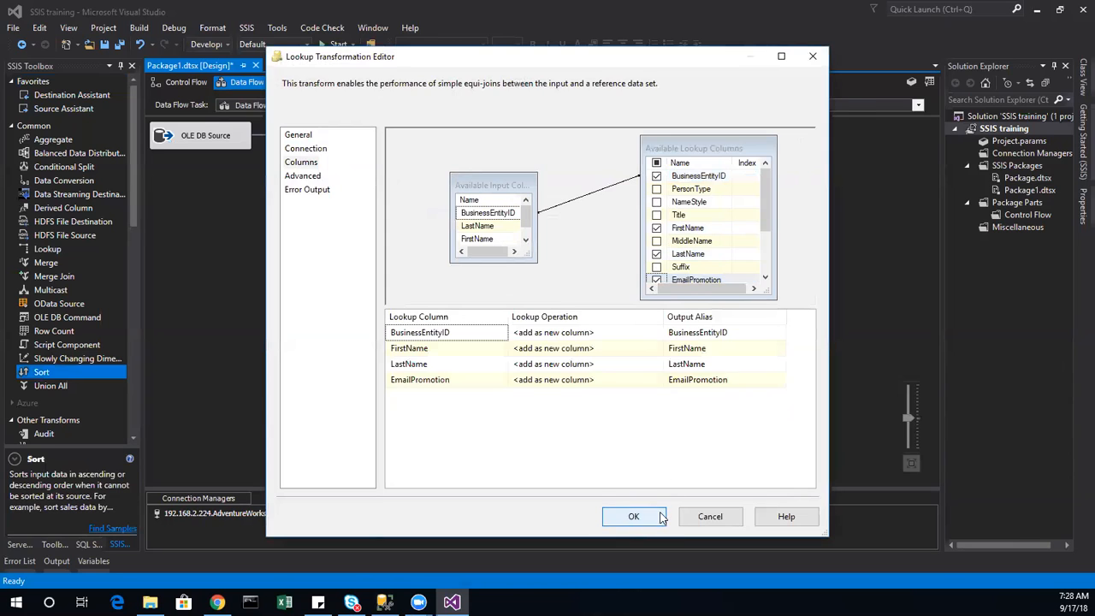
pyautogui.click(662, 518)
# Resolve the references on the Lookup Match Output path by deleting unmapped input columns, and accept Sort 1's remaining sort columns
pyautogui.rightClick(460, 225)
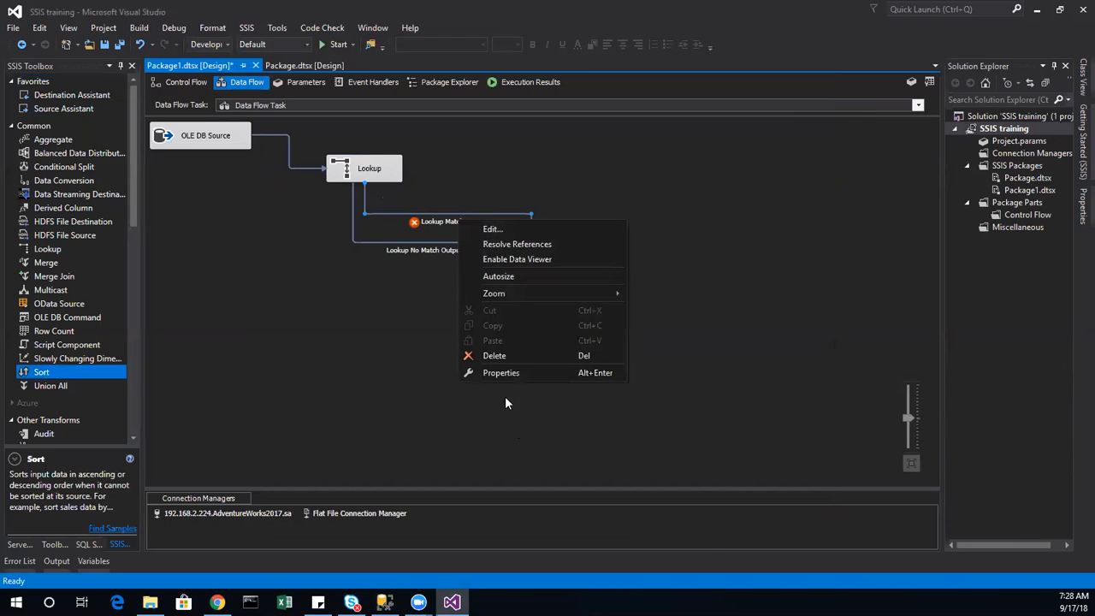
pyautogui.click(531, 246)
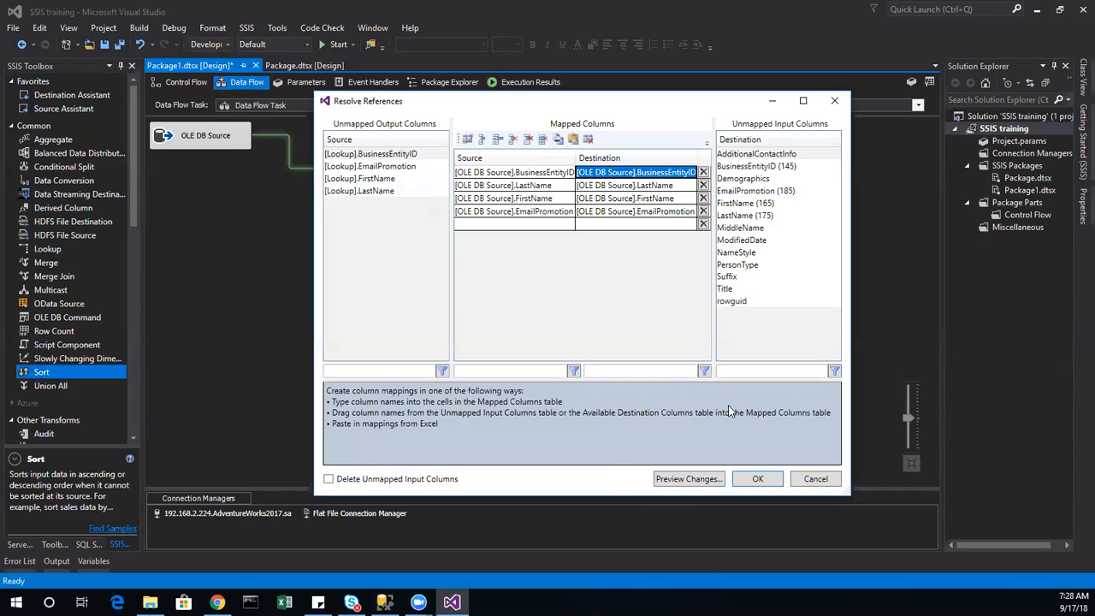
pyautogui.click(381, 479)
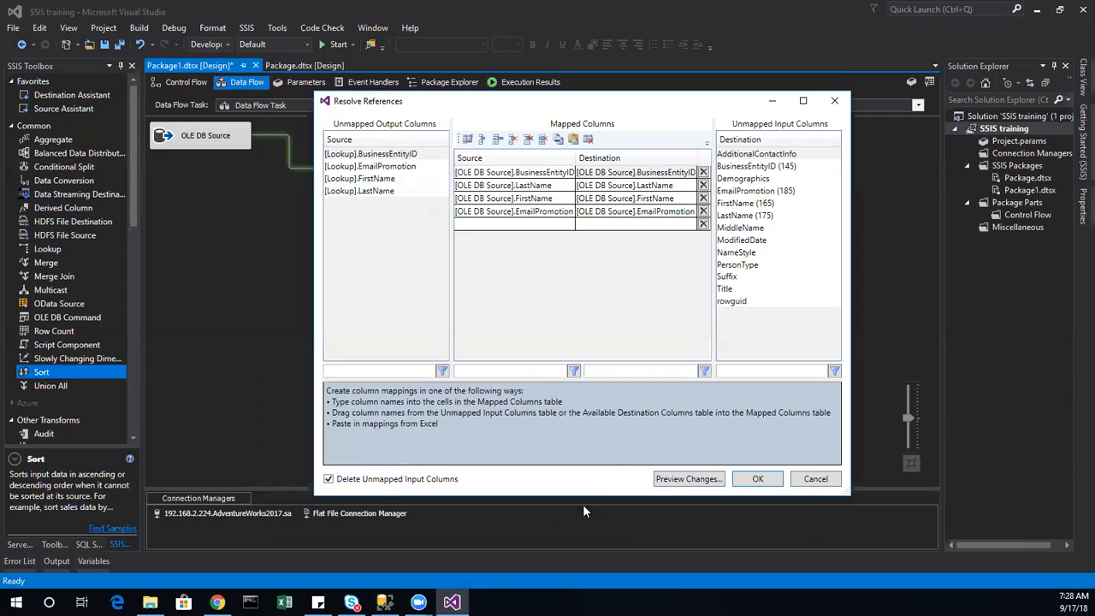
pyautogui.click(766, 483)
pyautogui.doubleClick(535, 265)
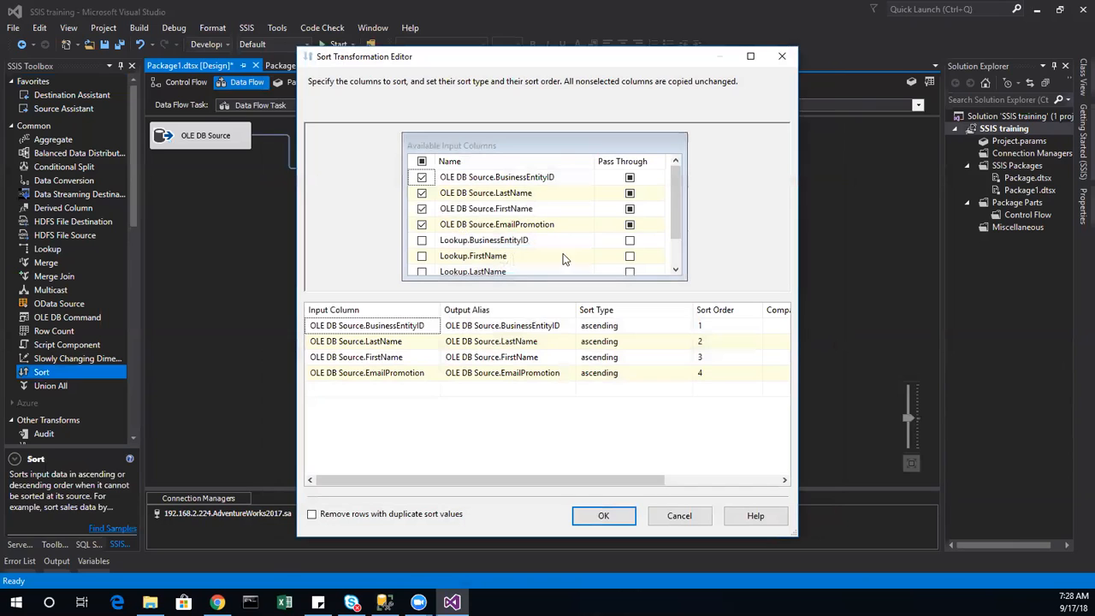
pyautogui.click(603, 516)
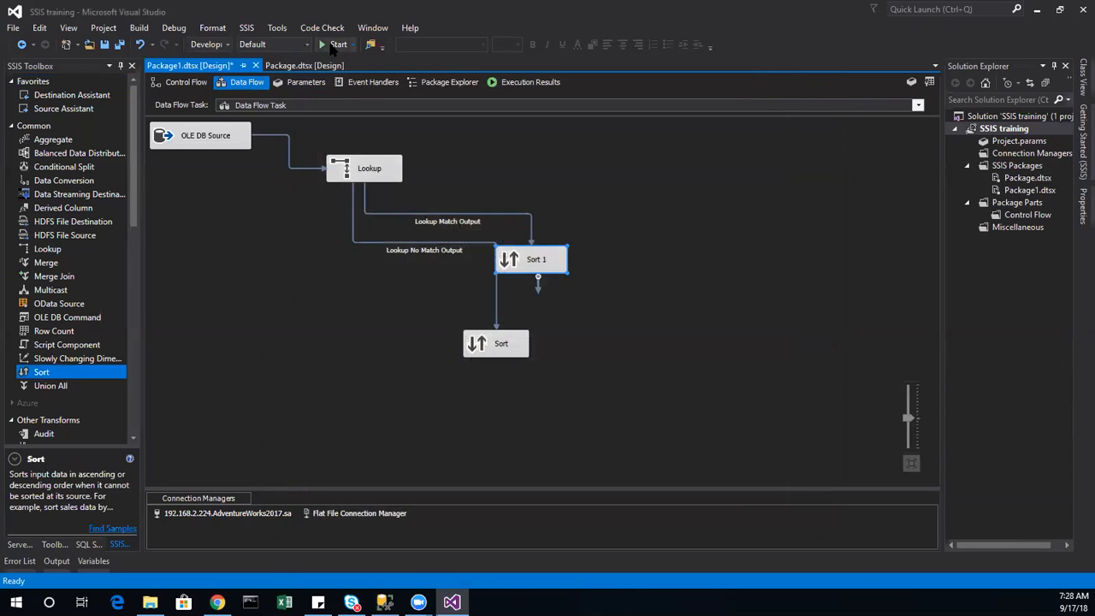
# Enable data viewers on both the Lookup Match Output and Lookup No Match Output paths
pyautogui.rightClick(407, 213)
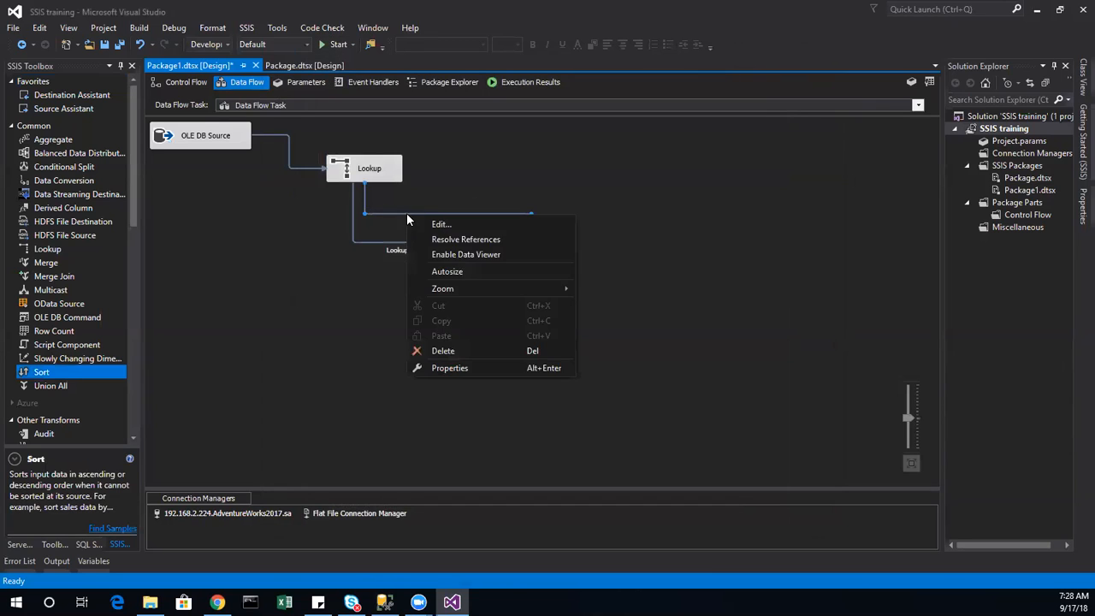
pyautogui.click(466, 253)
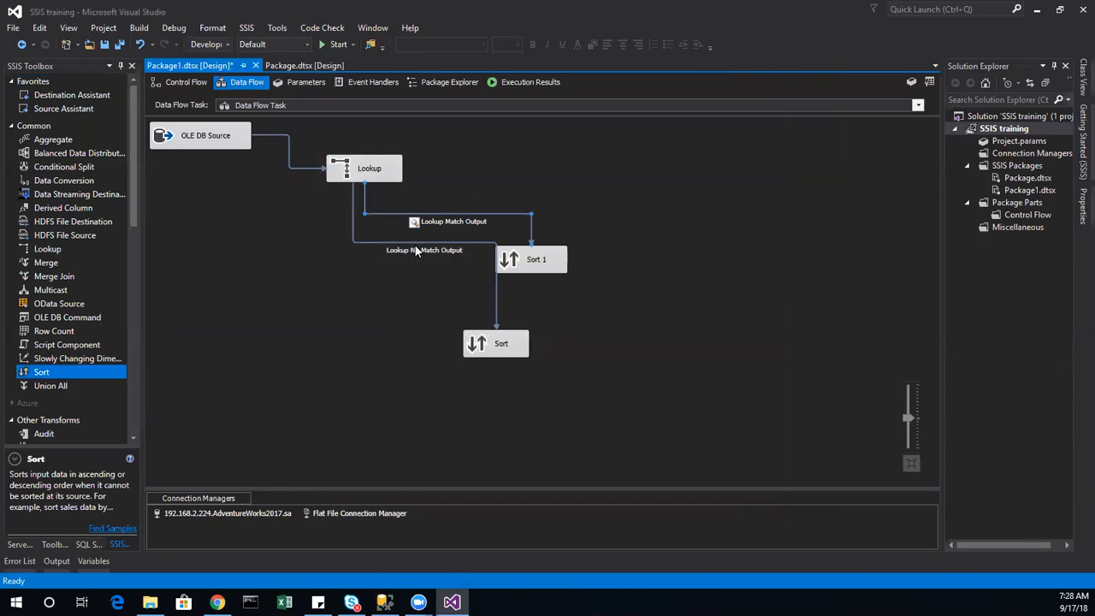
pyautogui.rightClick(417, 242)
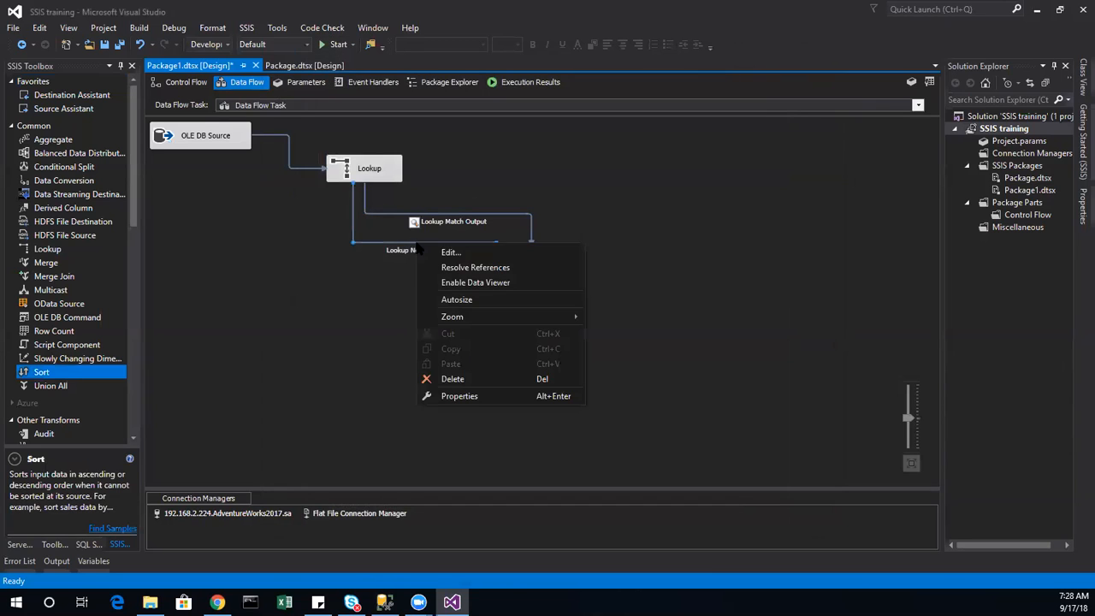
pyautogui.click(470, 285)
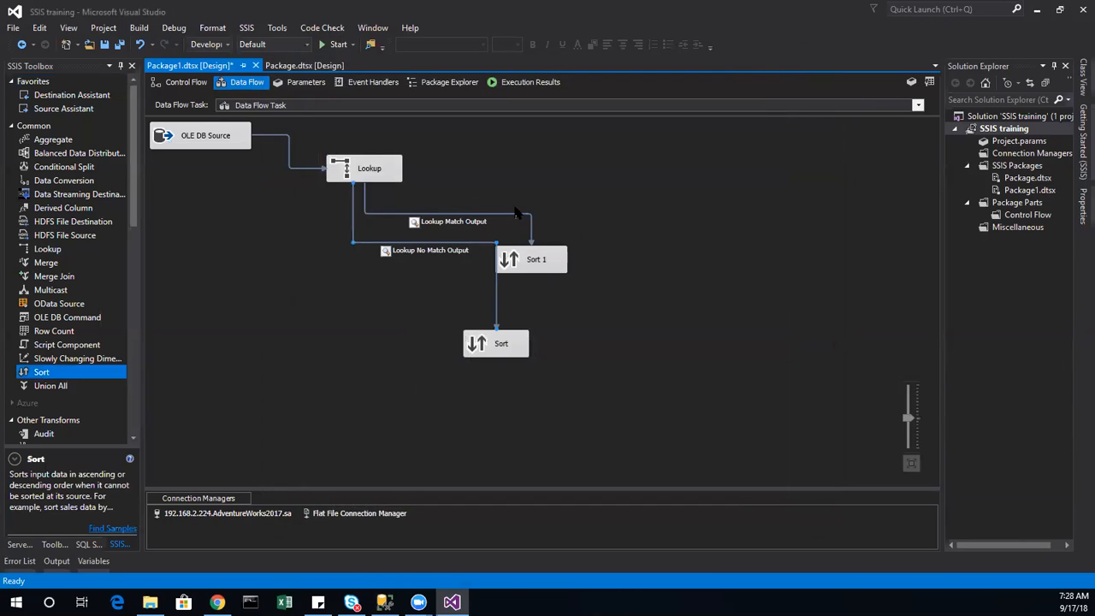
# Execute only the Data Flow Task from the control flow and display its running data flow
pyautogui.click(179, 81)
pyautogui.rightClick(366, 160)
pyautogui.click(411, 266)
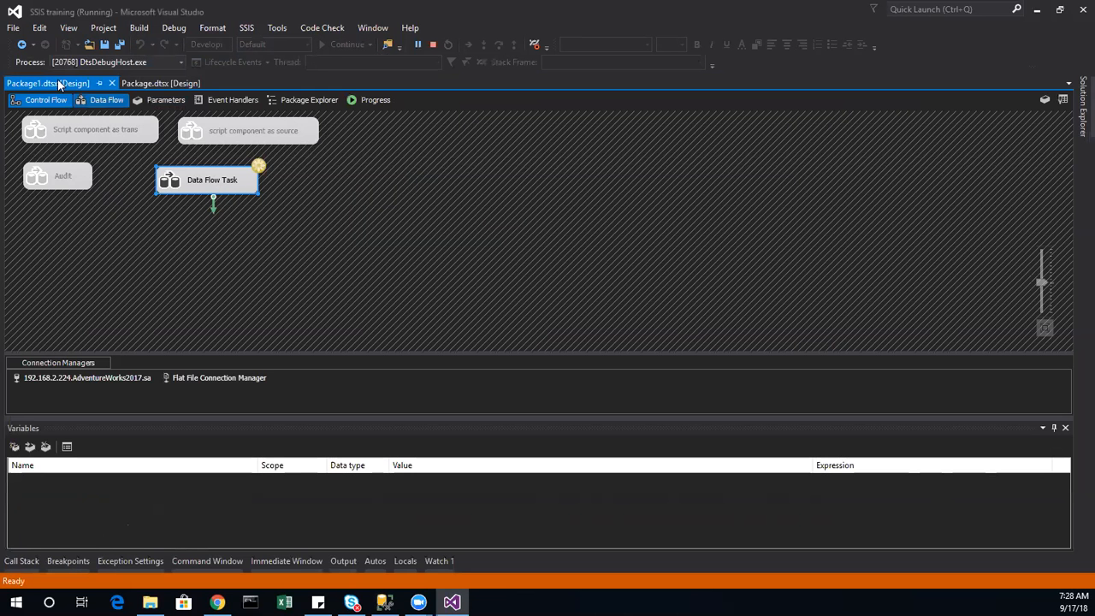
pyautogui.click(105, 100)
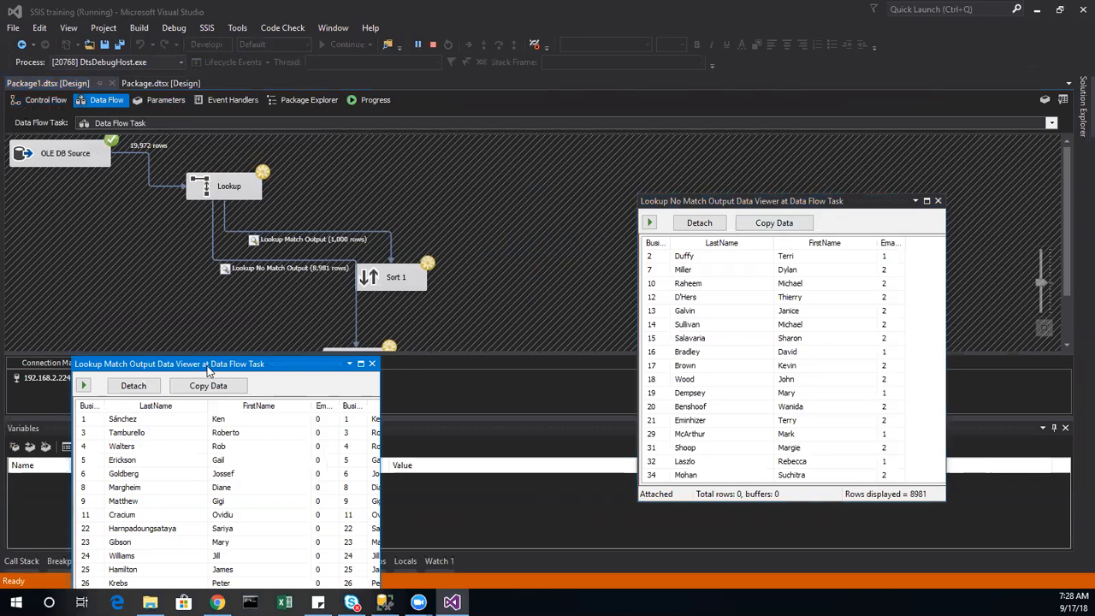
# Compare the rows in the Lookup Match Output and Lookup No Match Output data viewers, and close both viewers
pyautogui.moveTo(206, 369); pyautogui.dragTo(150, 275)
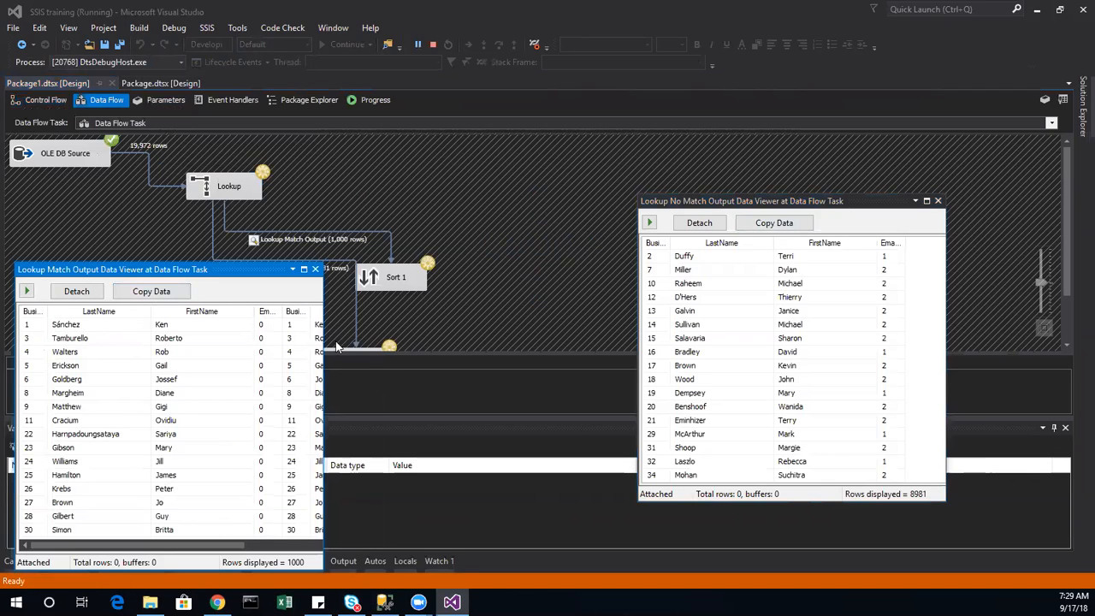
pyautogui.scroll(-20, 147, 395)
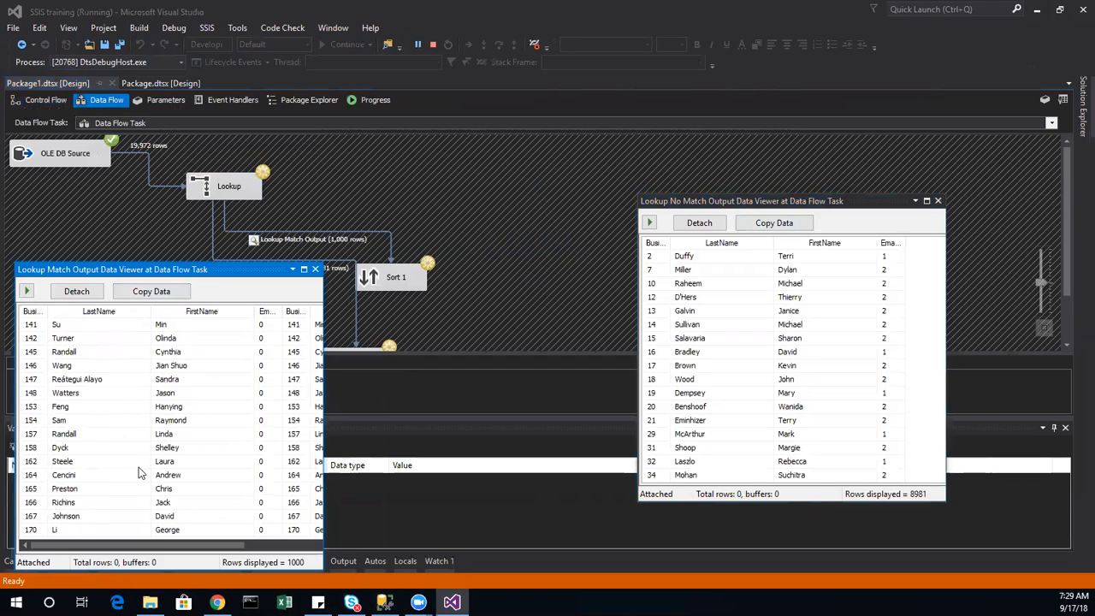
pyautogui.scroll(-20, 135, 472)
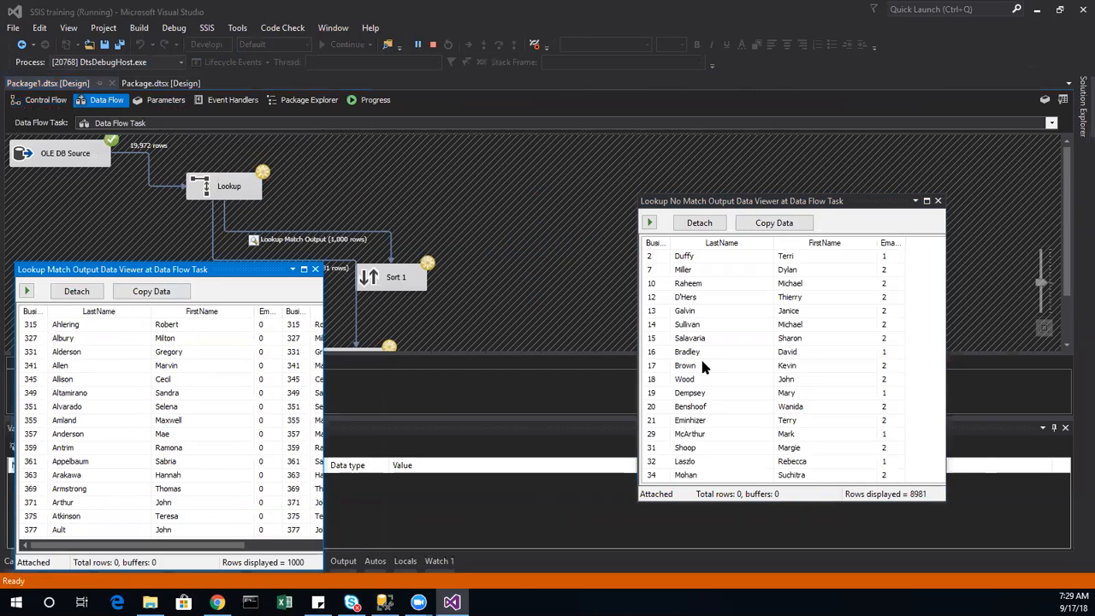
pyautogui.click(724, 339)
pyautogui.scroll(-10, 746, 369)
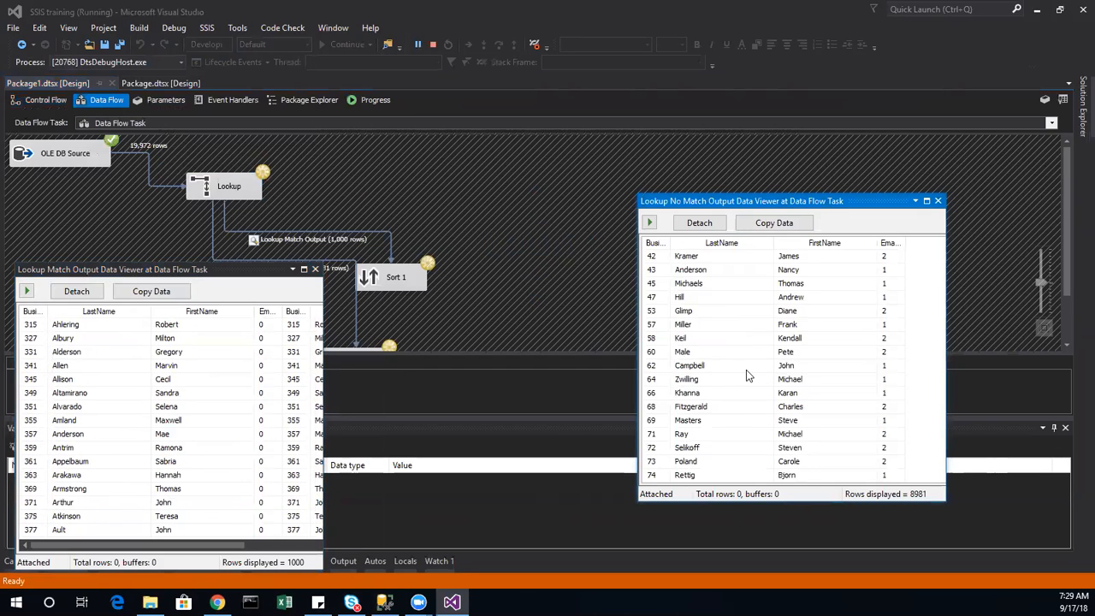
pyautogui.scroll(-20, 749, 376)
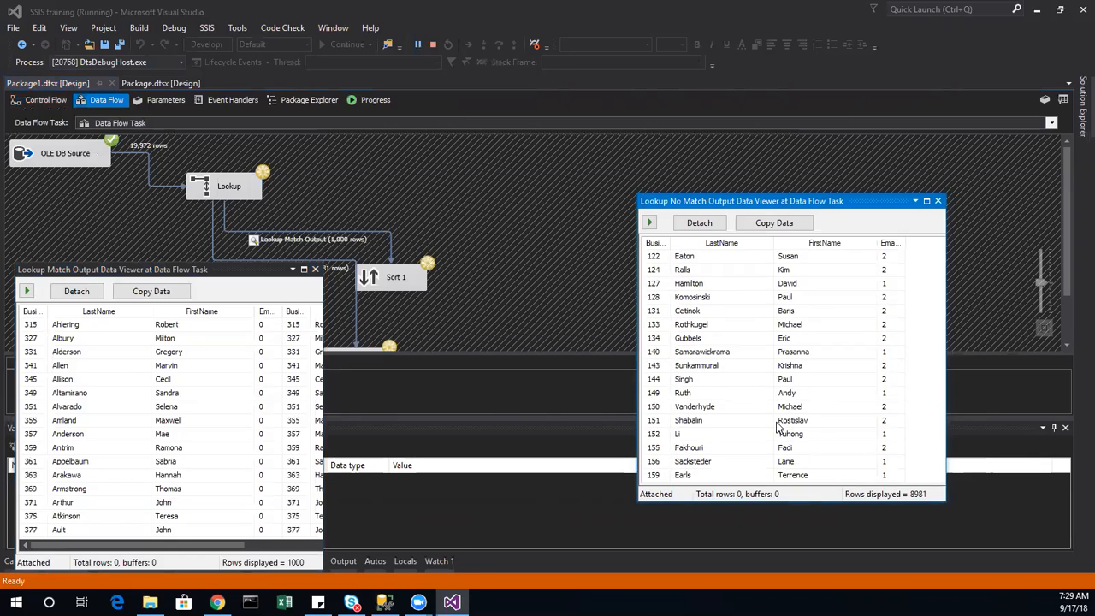
pyautogui.scroll(-20, 769, 444)
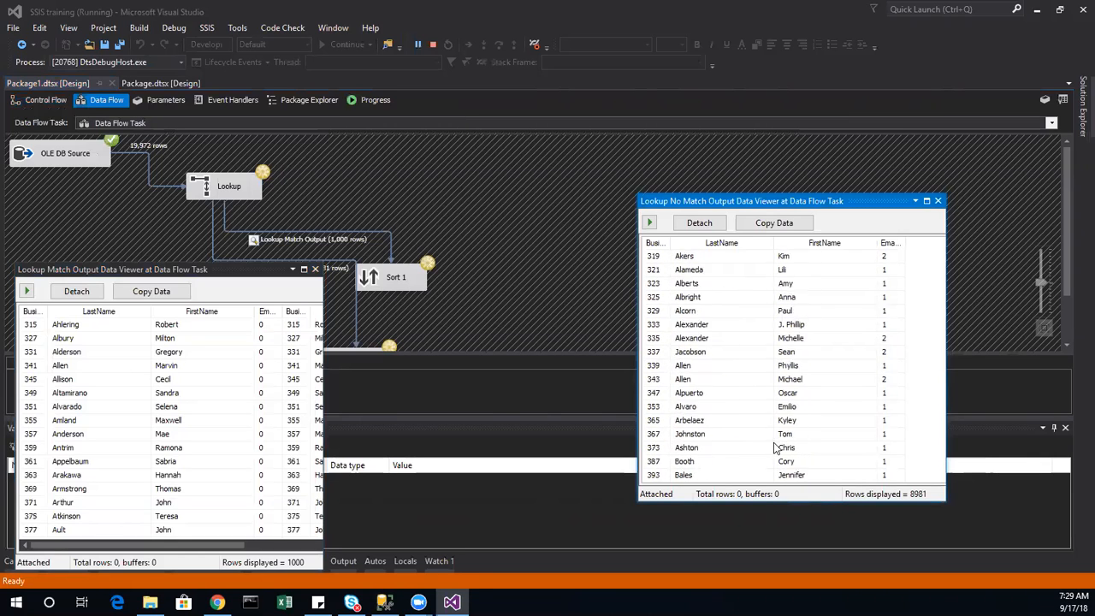
pyautogui.scroll(-15, 735, 444)
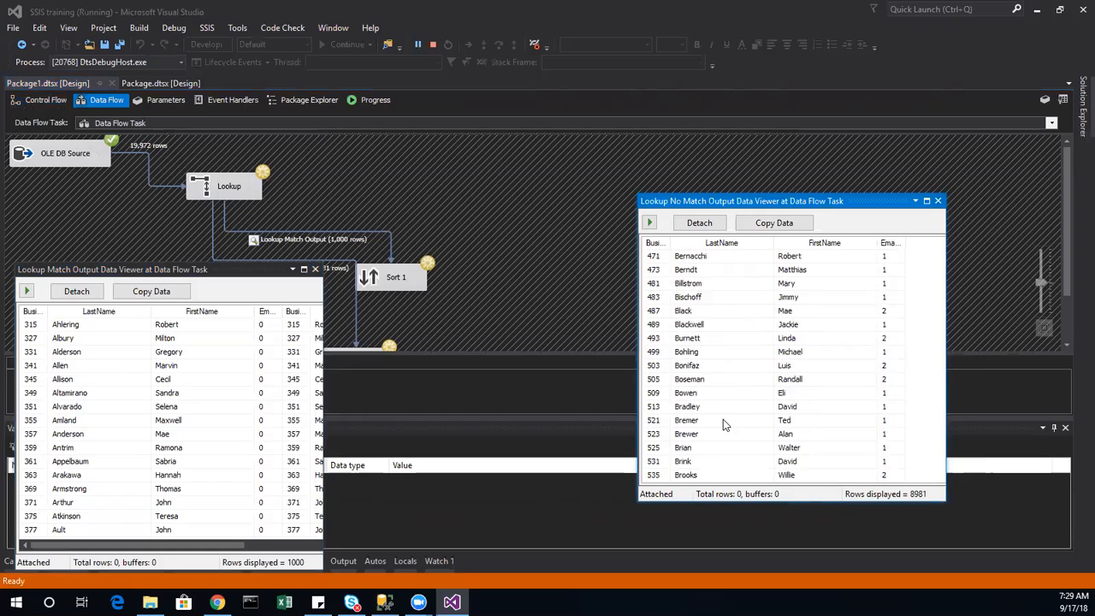
pyautogui.scroll(-5, 727, 415)
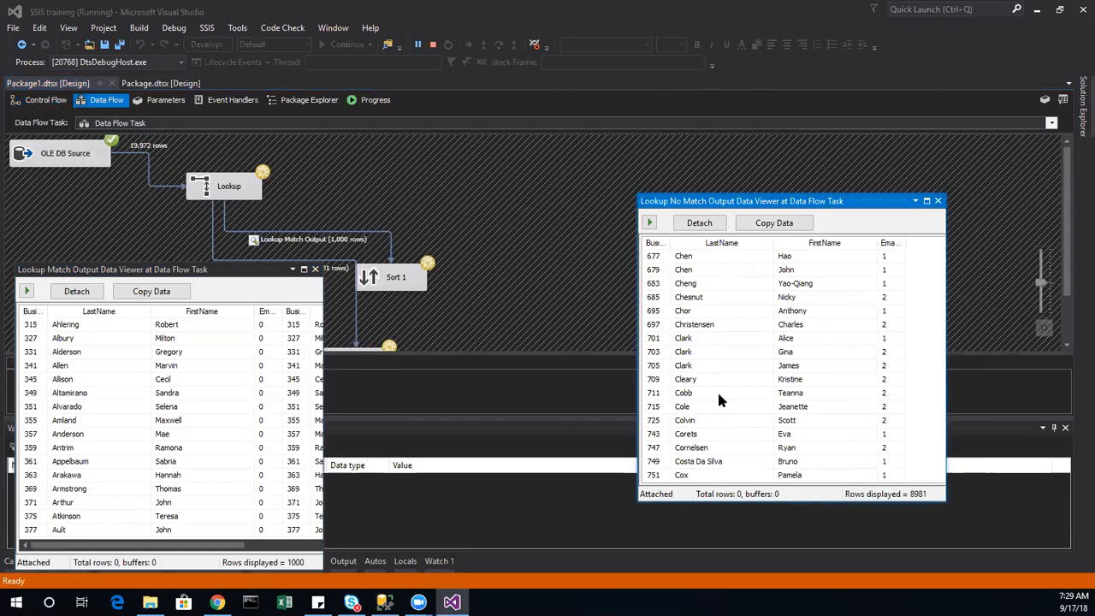
pyautogui.scroll(6, 708, 389)
pyautogui.scroll(20, 705, 389)
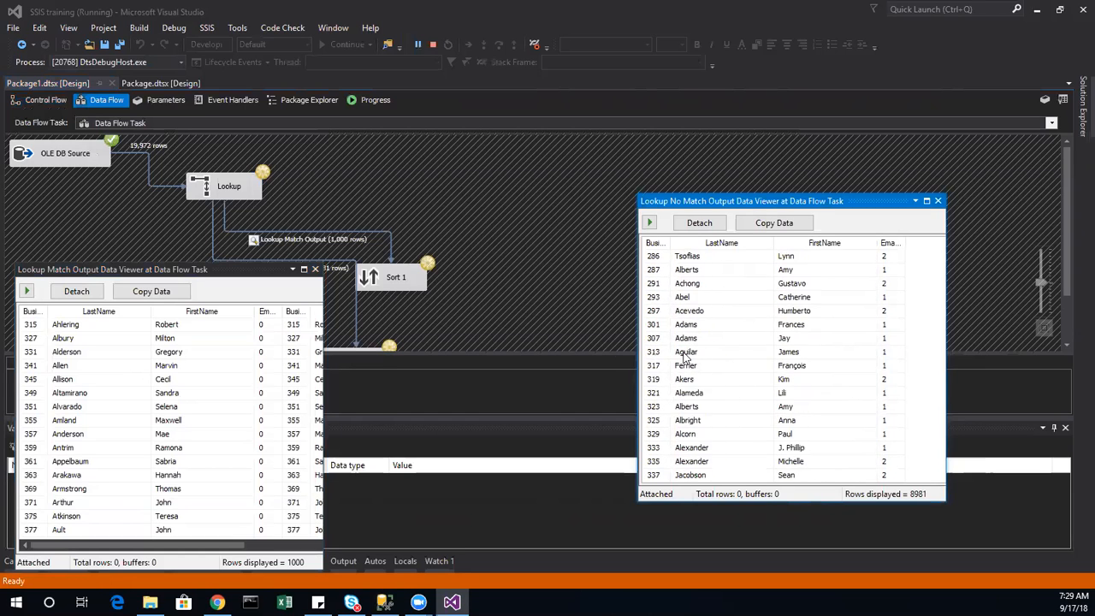
pyautogui.scroll(15, 673, 357)
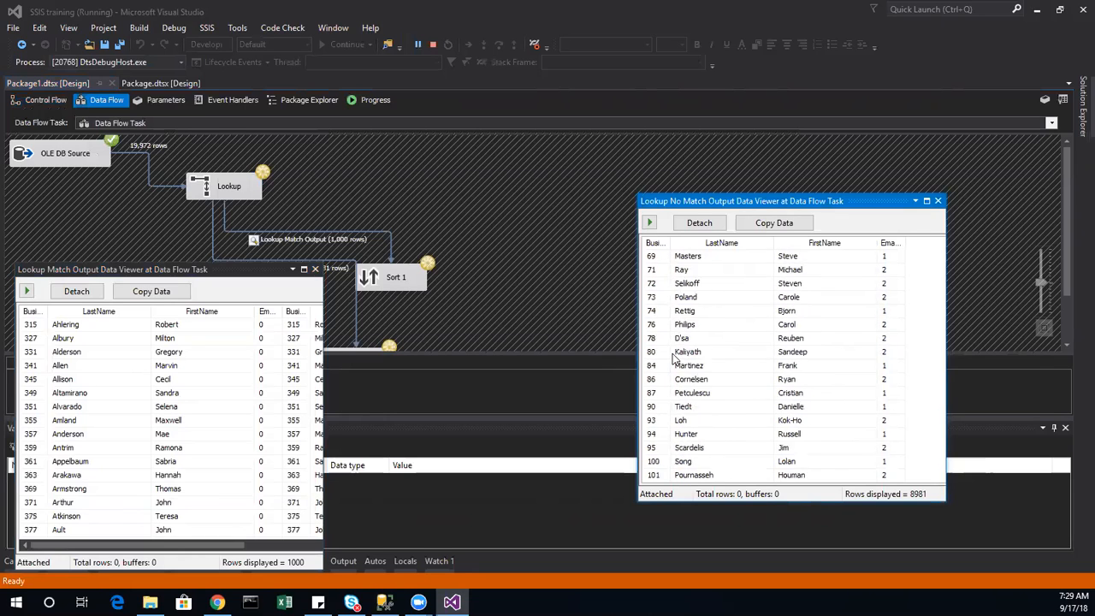
pyautogui.scroll(10, 673, 357)
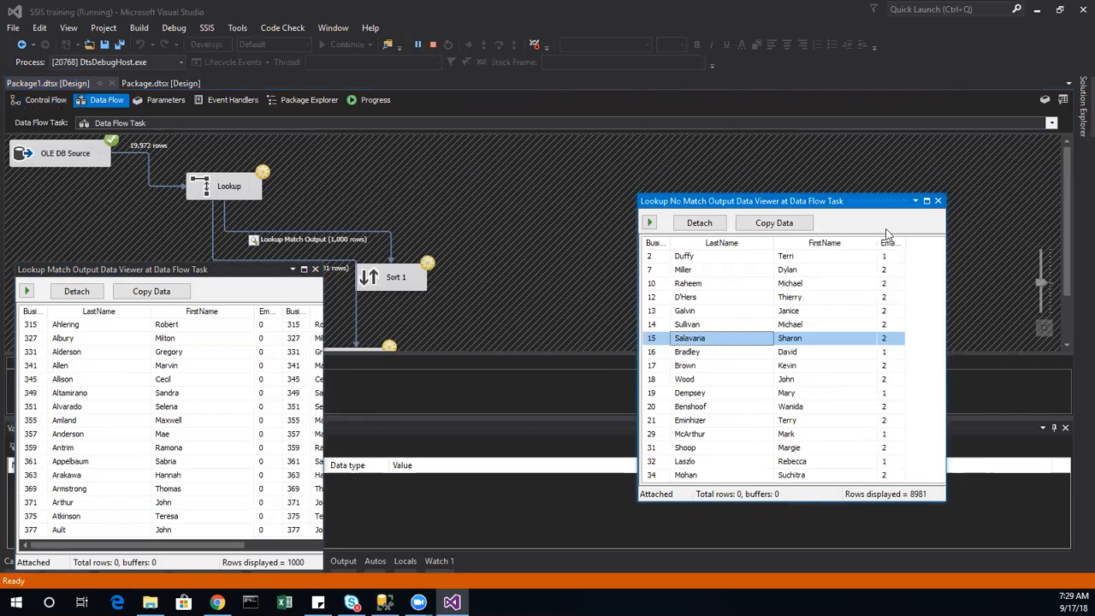
pyautogui.click(937, 200)
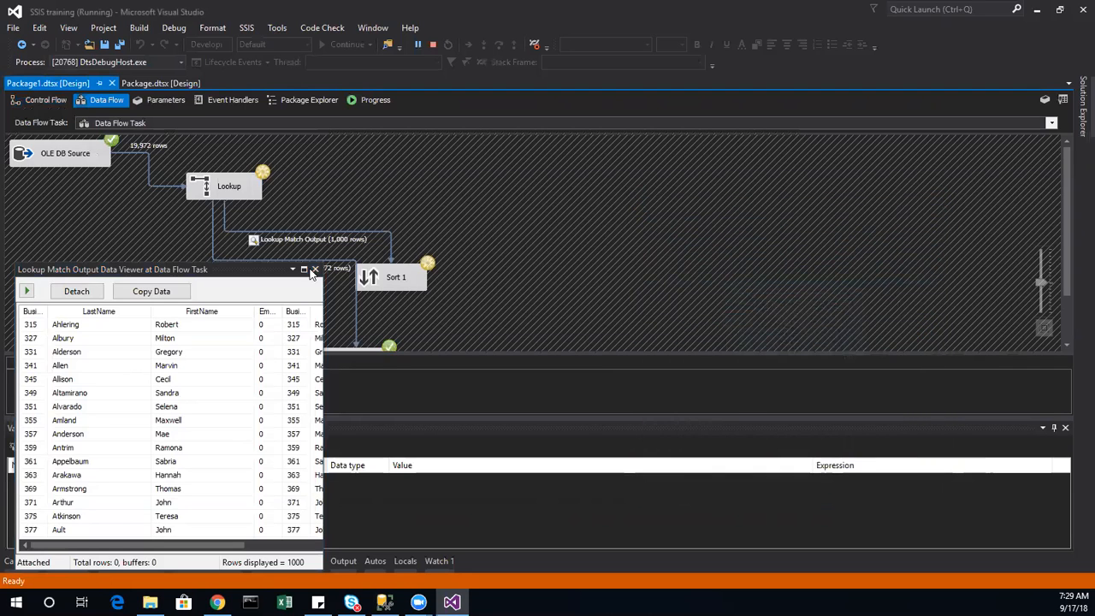
pyautogui.click(315, 269)
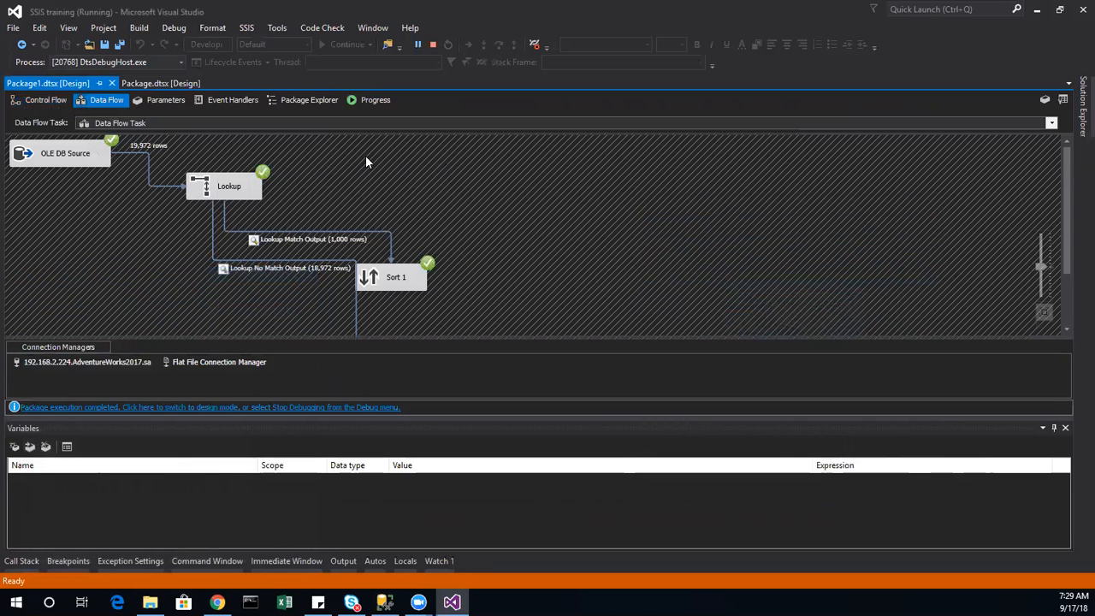
# Review the Lookup's cache mode, no-match handling and reference table connection without changing them
pyautogui.doubleClick(231, 183)
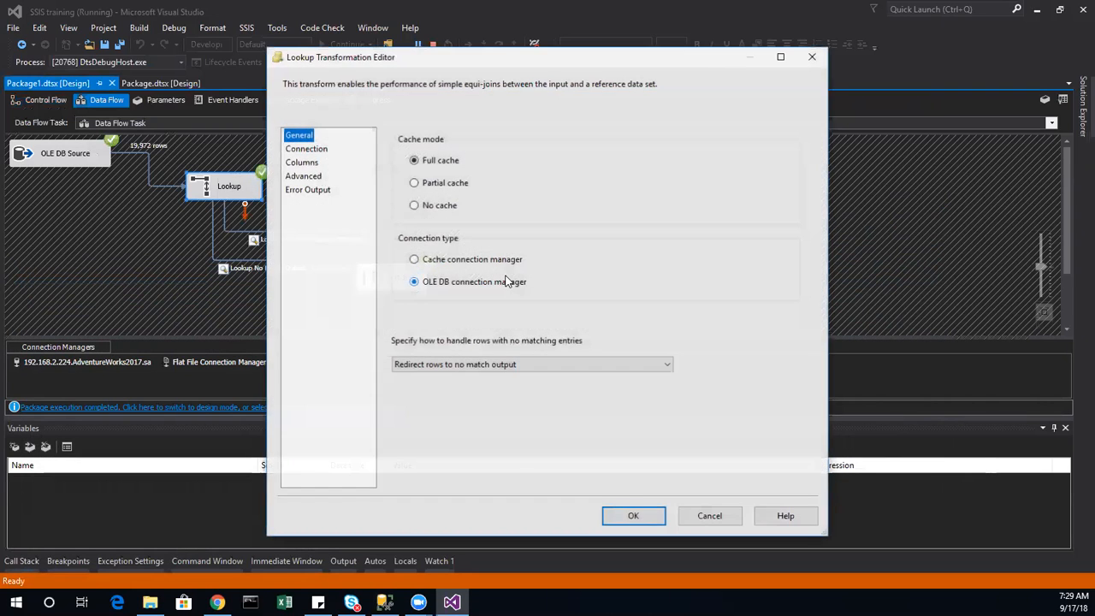
pyautogui.click(314, 149)
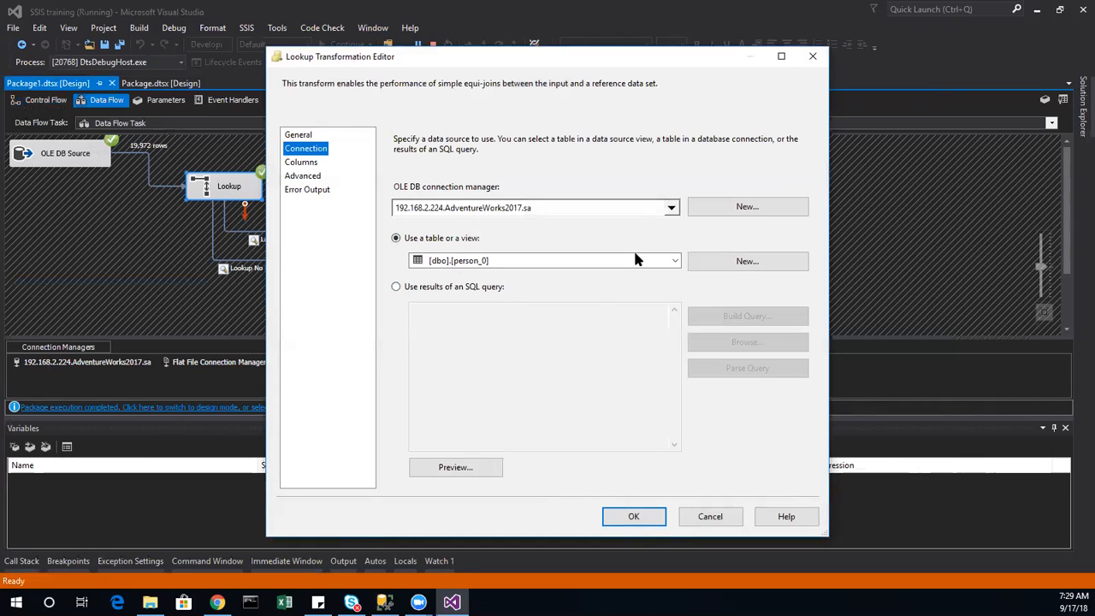
pyautogui.click(714, 522)
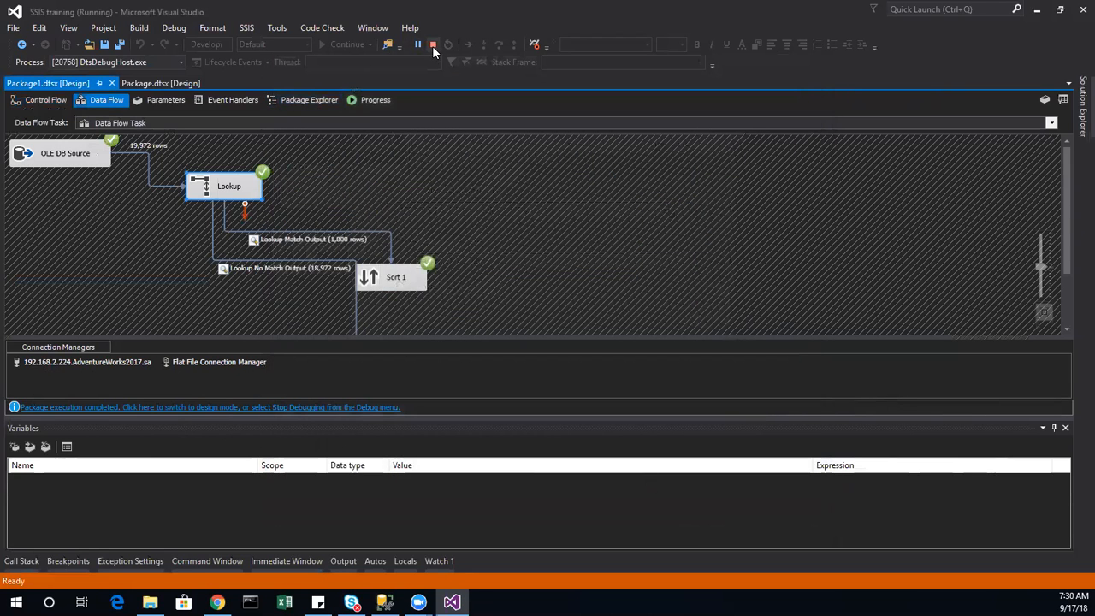
# Stop debugging the package and return to its control flow
pyautogui.click(433, 44)
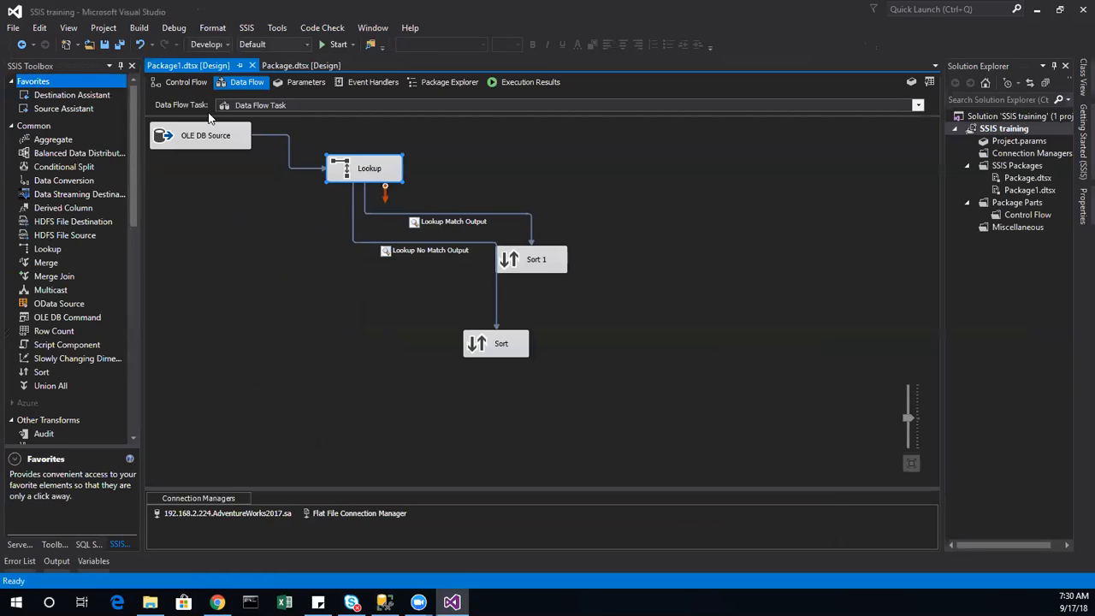
pyautogui.click(181, 82)
pyautogui.scroll(-1, 81, 351)
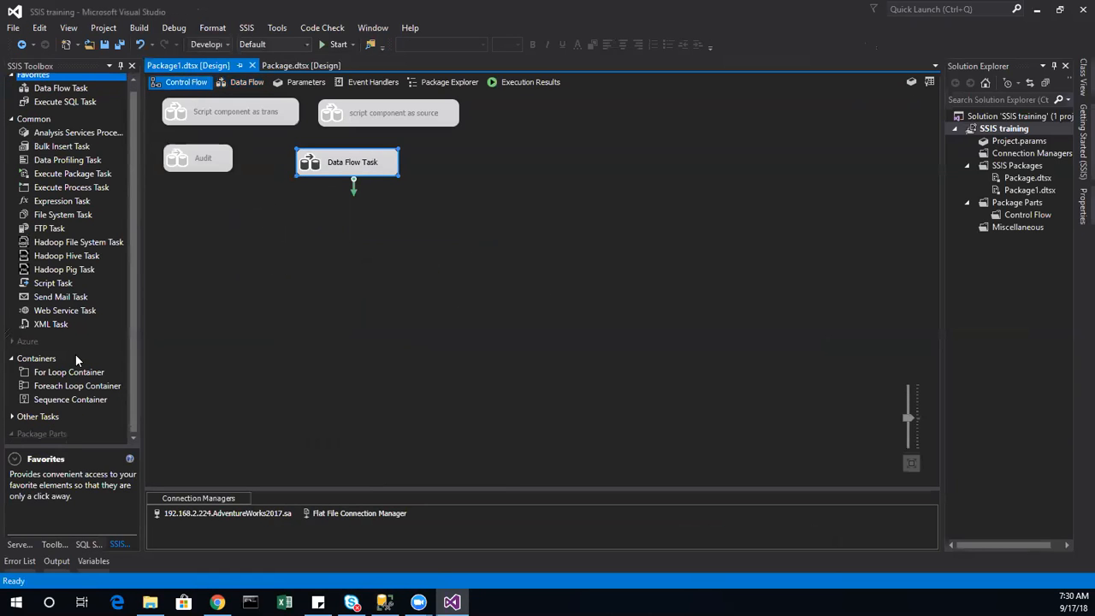
# Add a second Data Flow Task to the control flow and place the existing Data Flow Task below it
pyautogui.scroll(1, 64, 297)
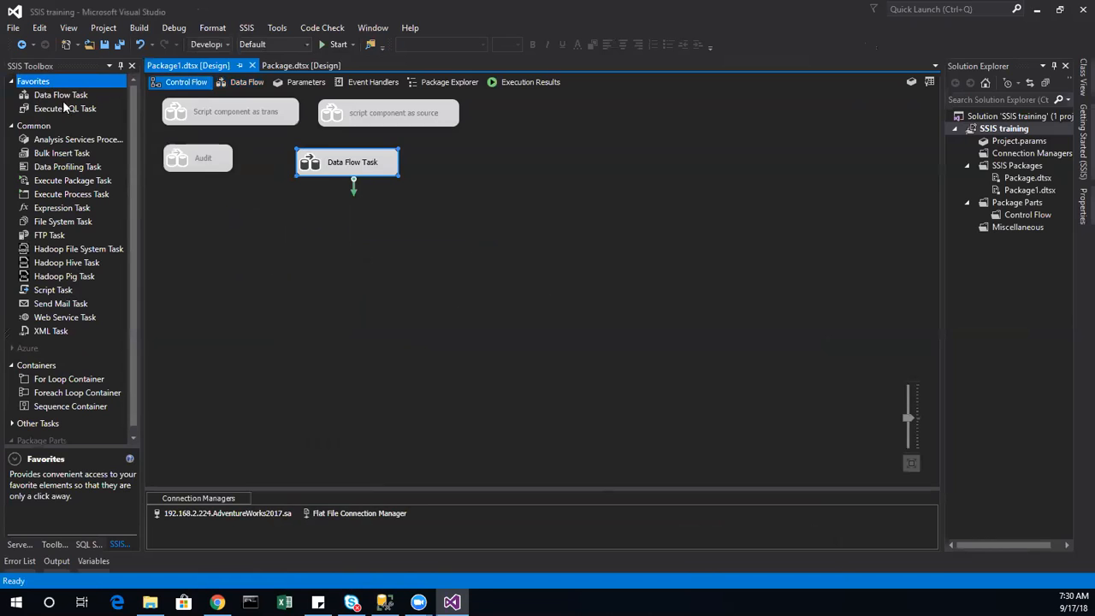
pyautogui.moveTo(94, 95); pyautogui.dragTo(272, 184)
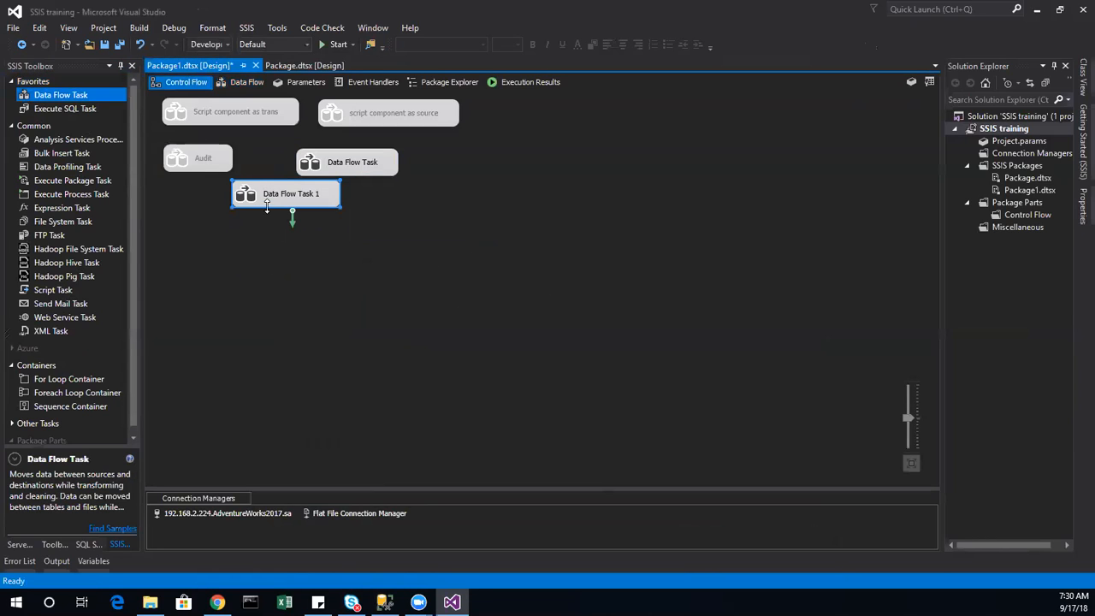
pyautogui.scroll(-1, 111, 311)
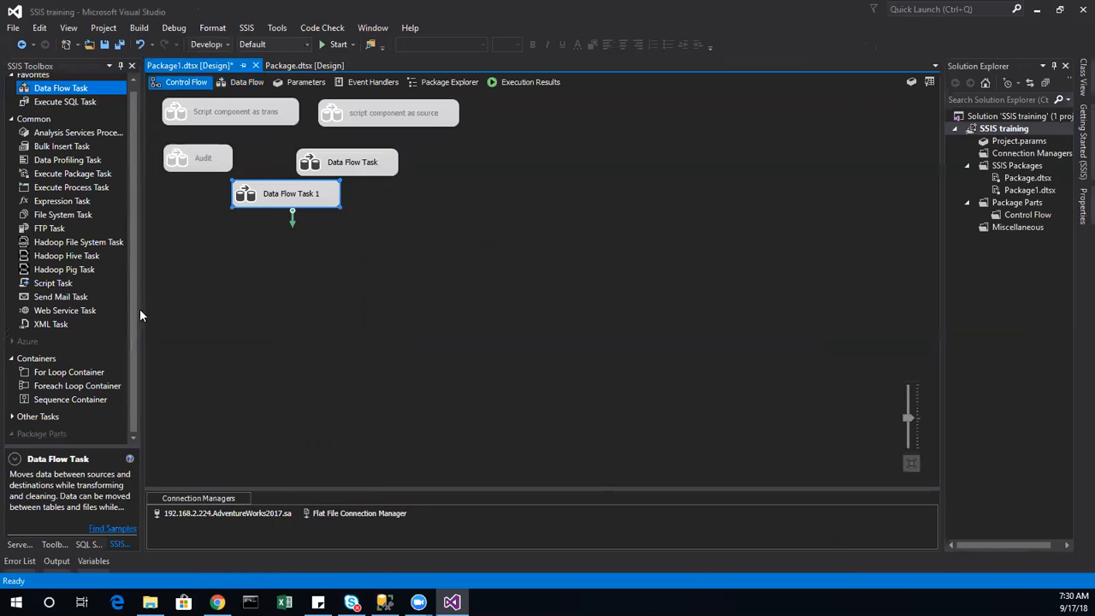
pyautogui.moveTo(349, 175); pyautogui.dragTo(274, 280)
# Add a Cache Transform to the data flow of Data Flow Task 1, leaving room above it for a source
pyautogui.doubleClick(277, 193)
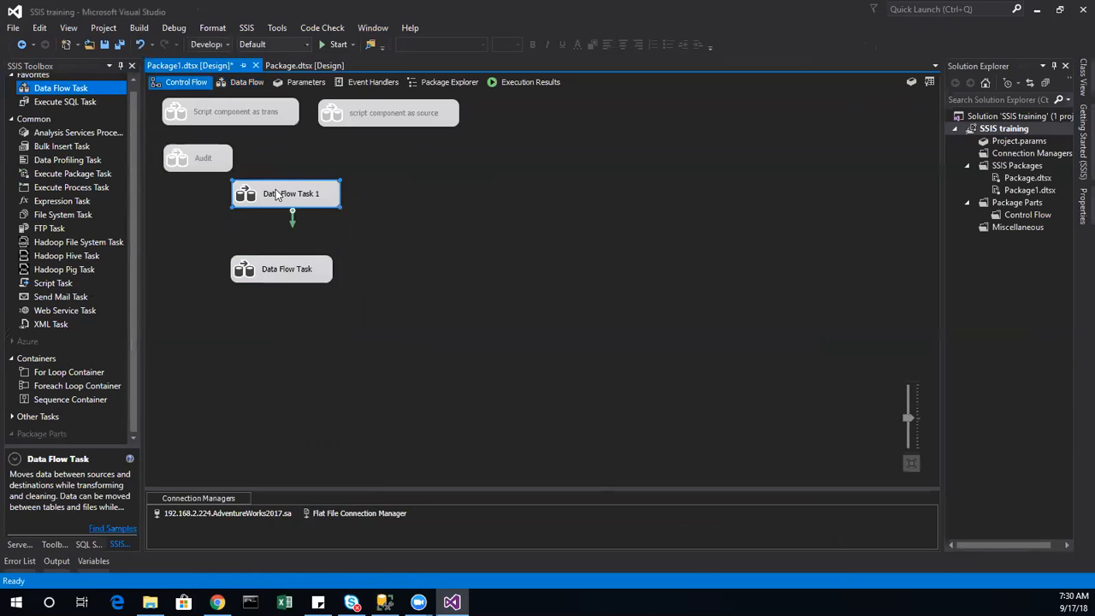
pyautogui.scroll(-4, 72, 354)
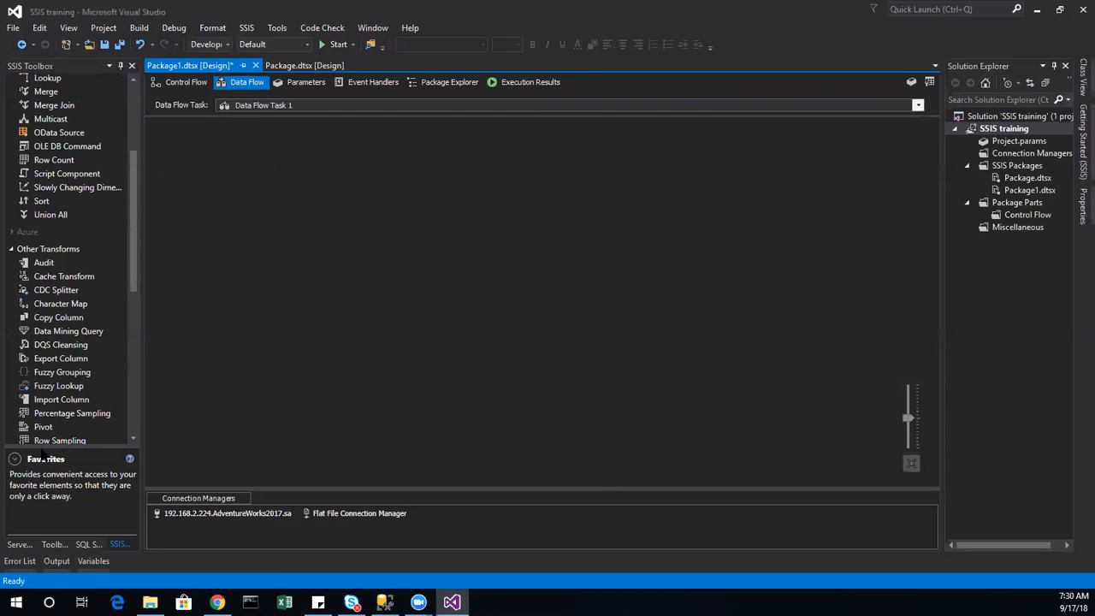
pyautogui.doubleClick(85, 276)
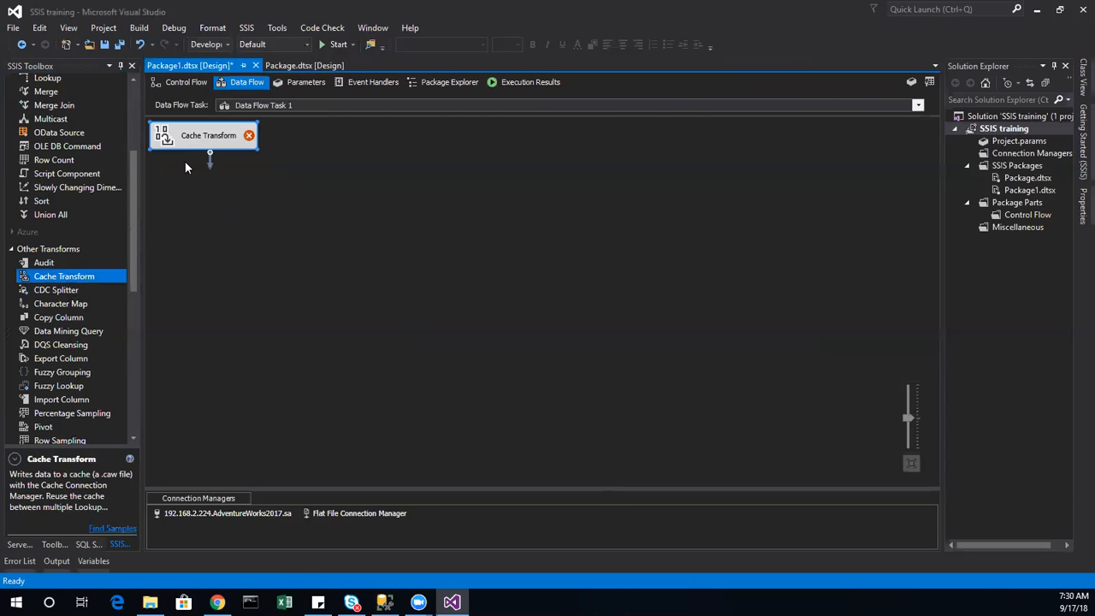
pyautogui.moveTo(181, 140); pyautogui.dragTo(266, 292)
# Add a SQL Server source to the data flow using the existing AdventureWorks2017 connection manager
pyautogui.scroll(4, 108, 271)
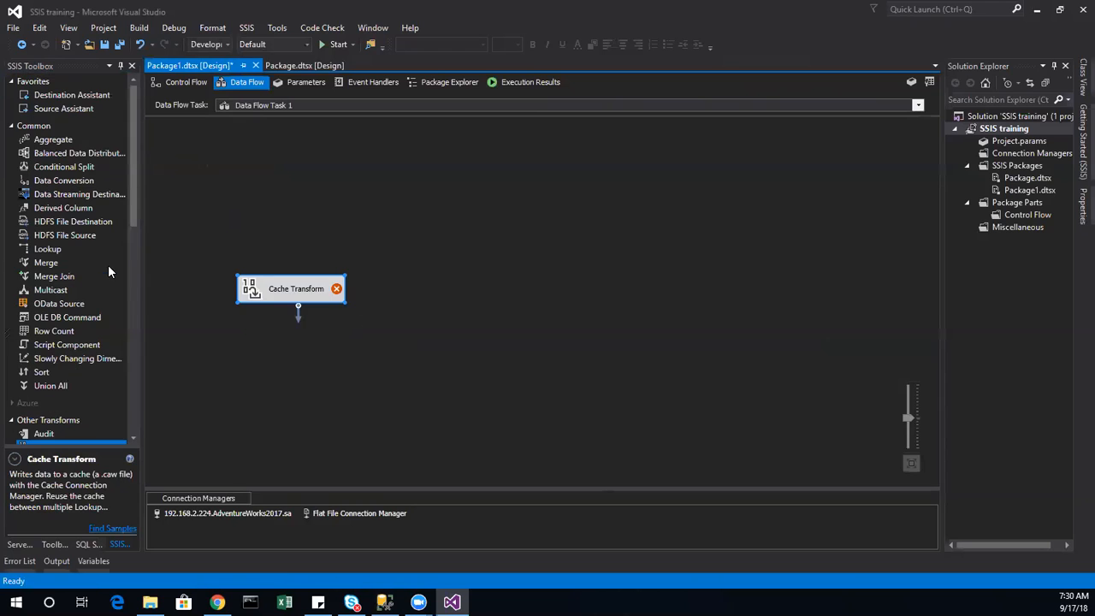
pyautogui.doubleClick(66, 107)
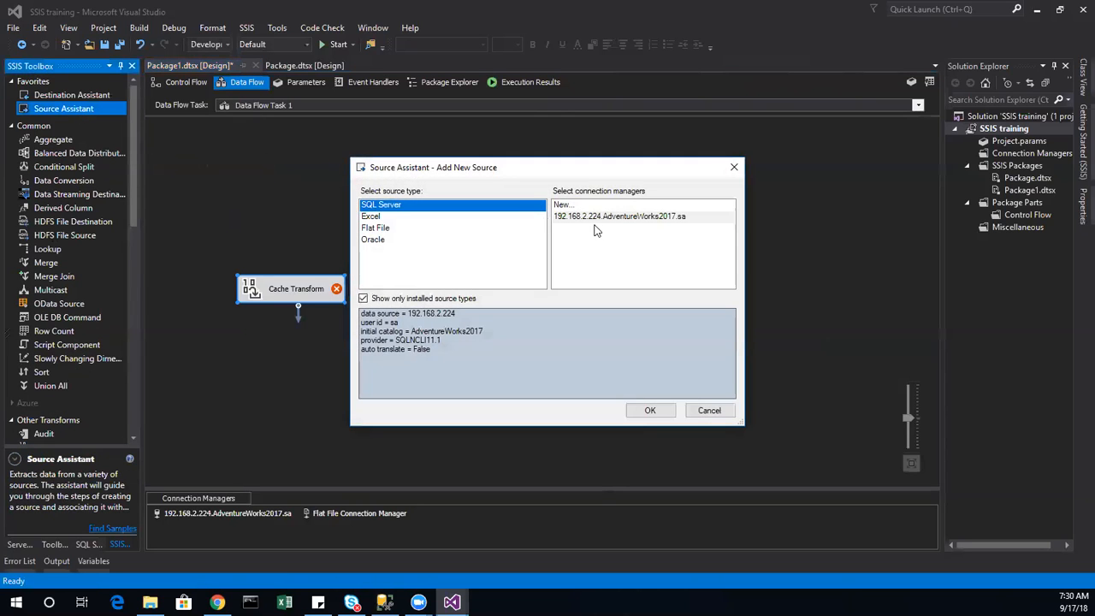
pyautogui.click(597, 218)
pyautogui.click(650, 410)
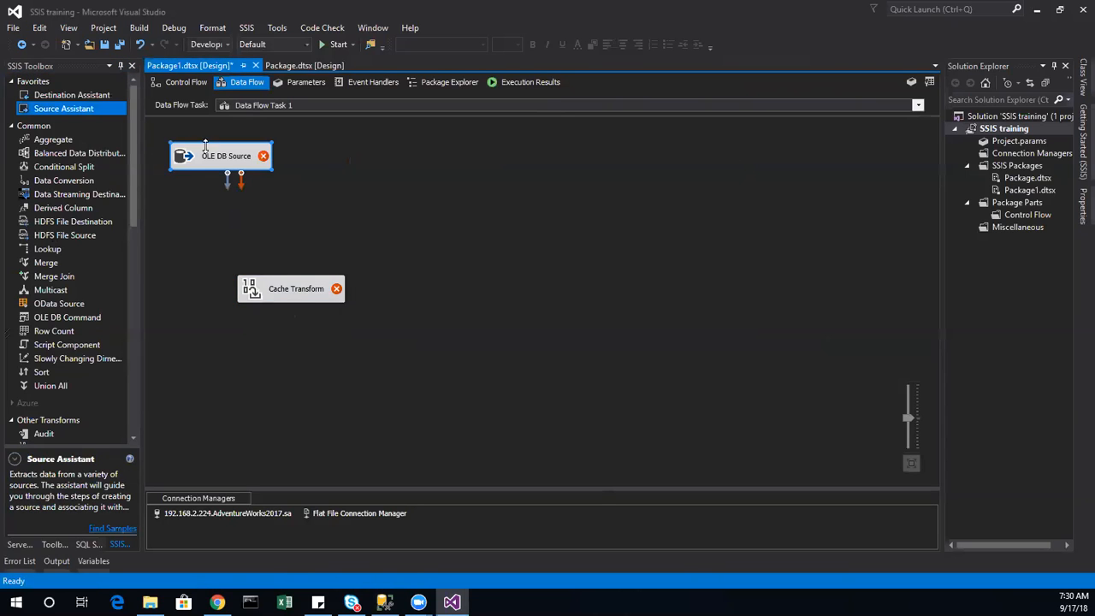
# Set the OLE DB Source to read [dbo].[person_0] with only the BusinessEntityID, FirstName, LastName and EmailPromotion columns
pyautogui.doubleClick(232, 154)
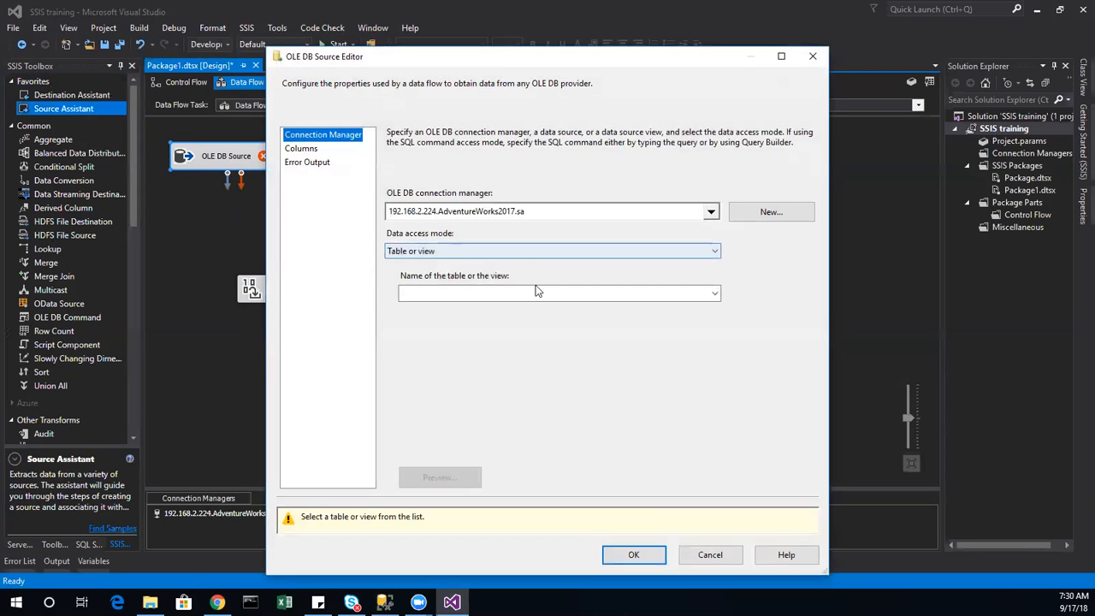
pyautogui.click(714, 294)
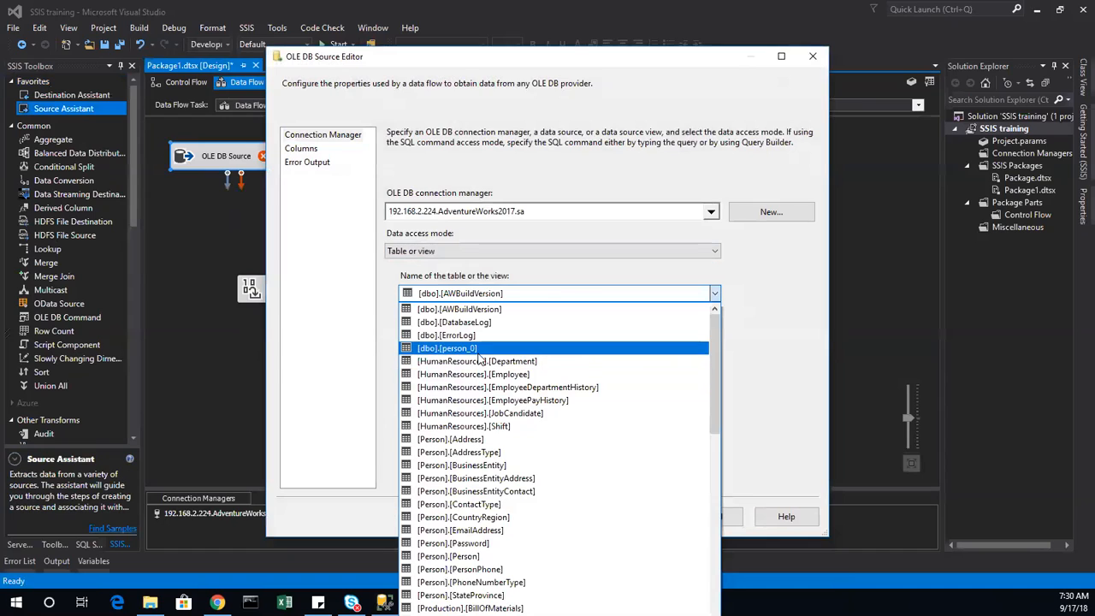
pyautogui.click(485, 350)
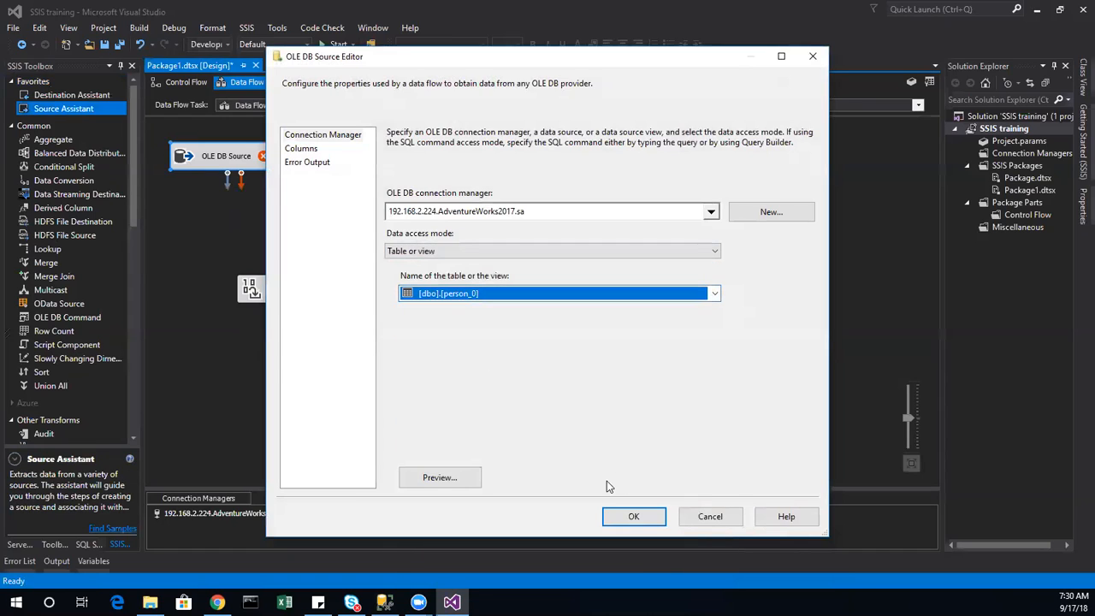
pyautogui.click(301, 149)
pyautogui.click(563, 163)
pyautogui.click(563, 175)
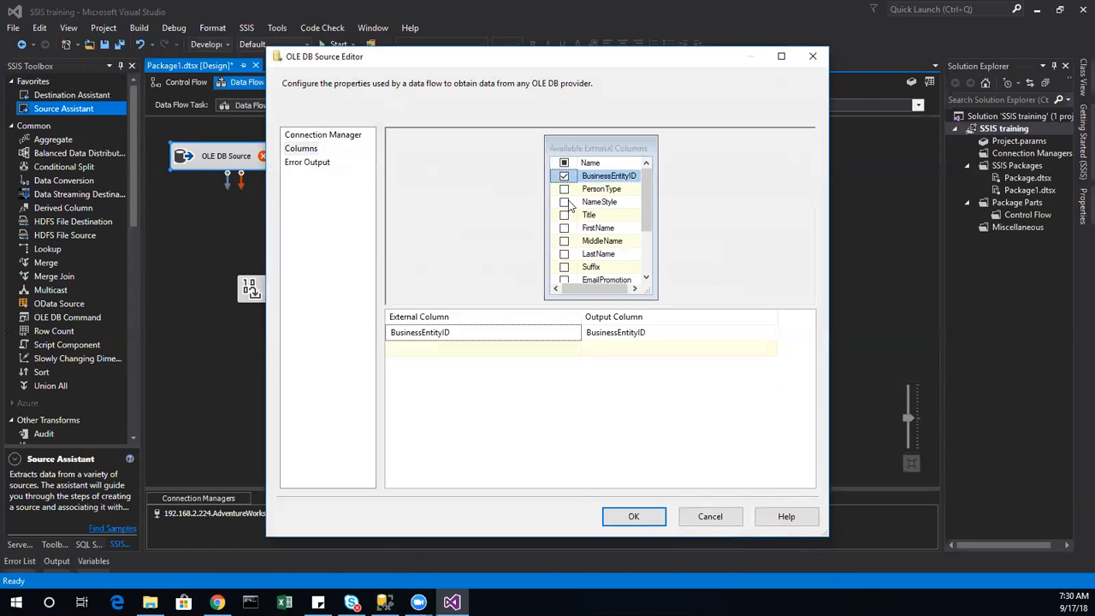
pyautogui.click(564, 227)
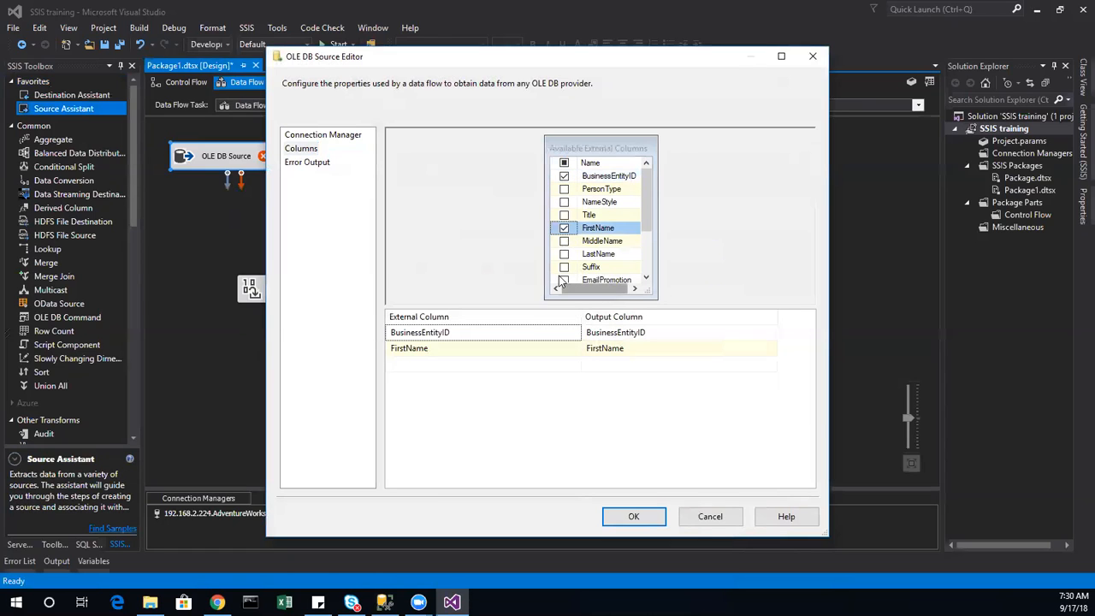
pyautogui.click(563, 254)
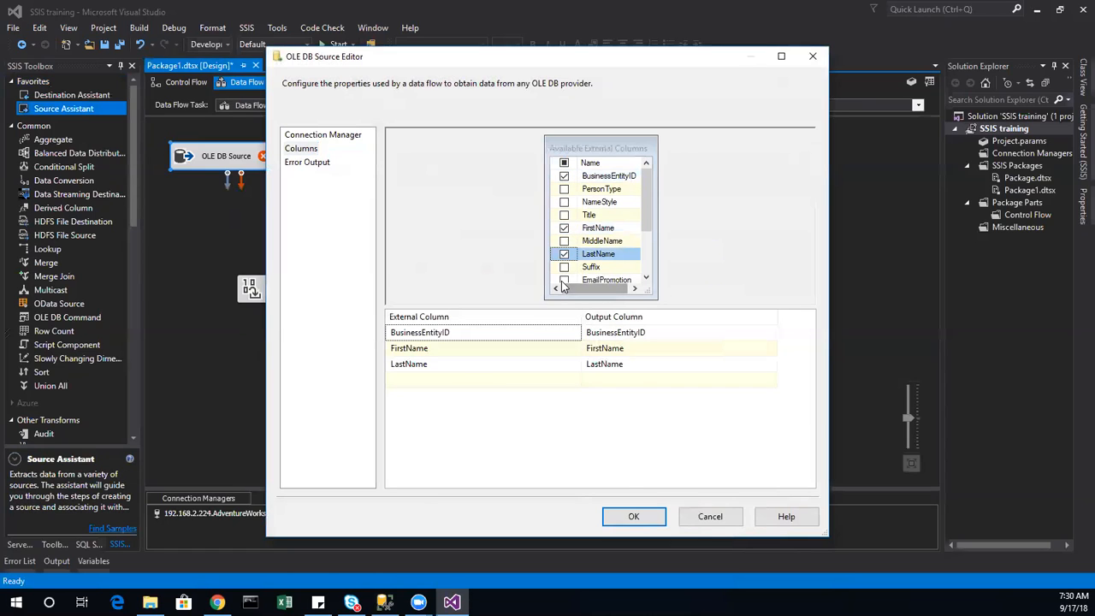
pyautogui.click(563, 280)
pyautogui.click(632, 516)
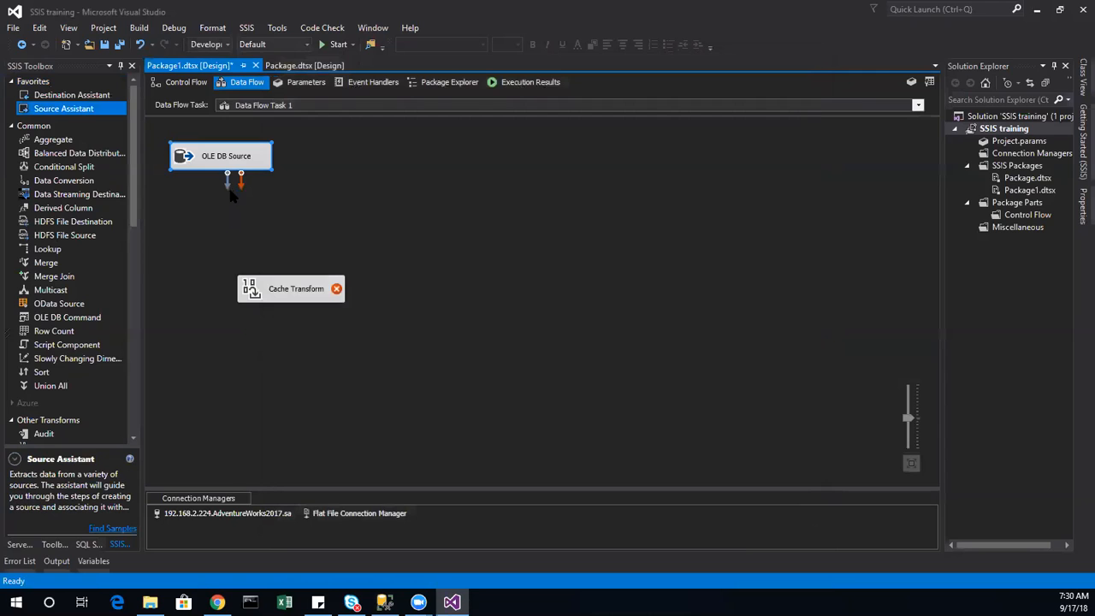
# Connect the OLE DB Source to the Cache Transform and start a new cache connection manager with file caching enabled
pyautogui.moveTo(226, 179); pyautogui.dragTo(281, 295)
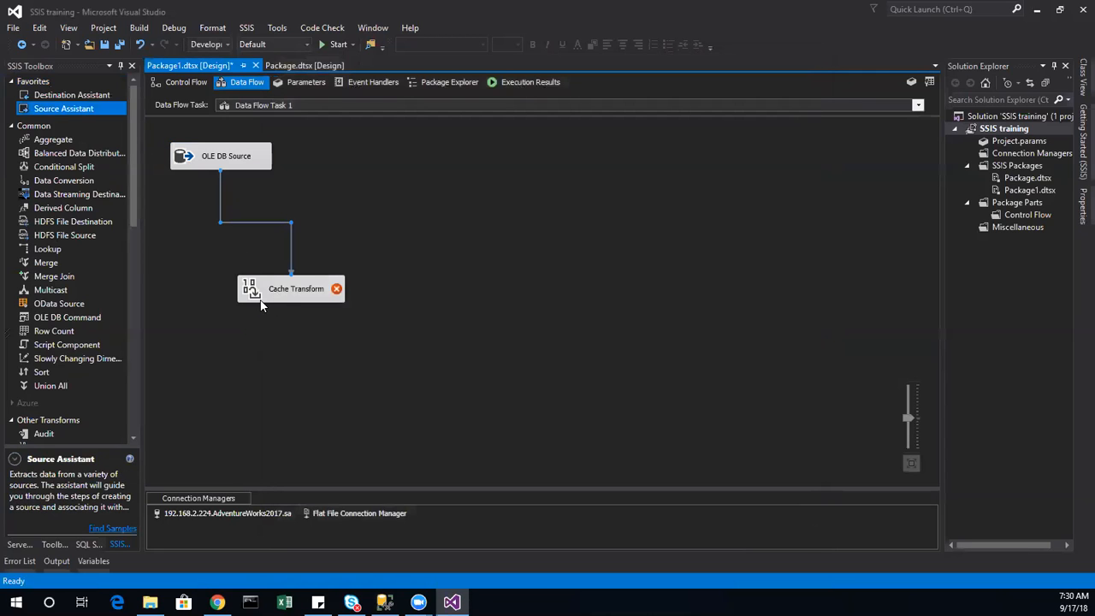
pyautogui.doubleClick(257, 291)
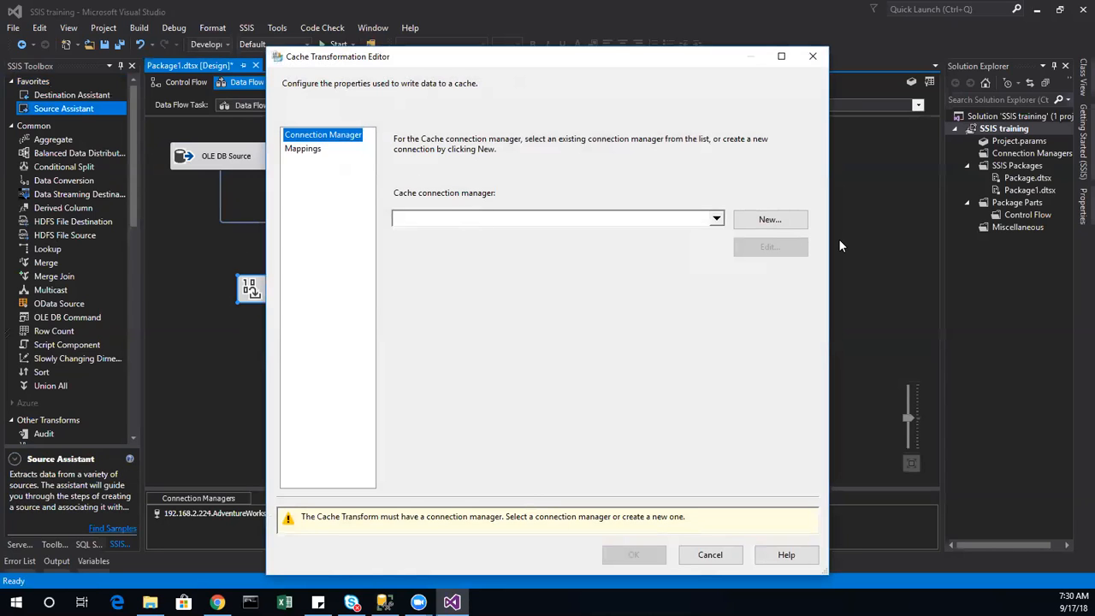
pyautogui.click(774, 221)
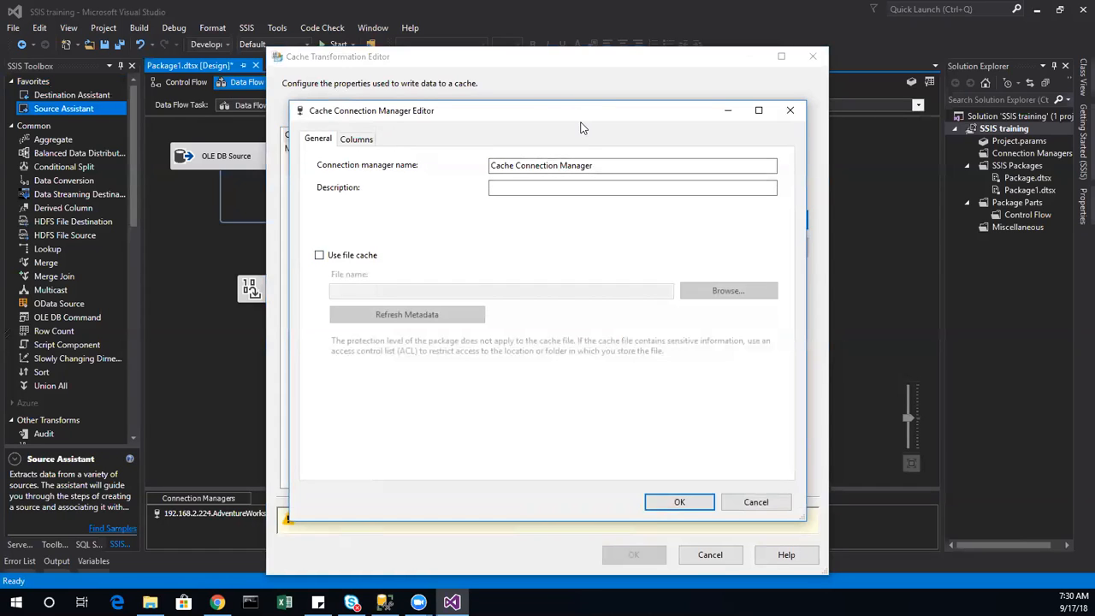
pyautogui.moveTo(585, 114); pyautogui.dragTo(553, 366)
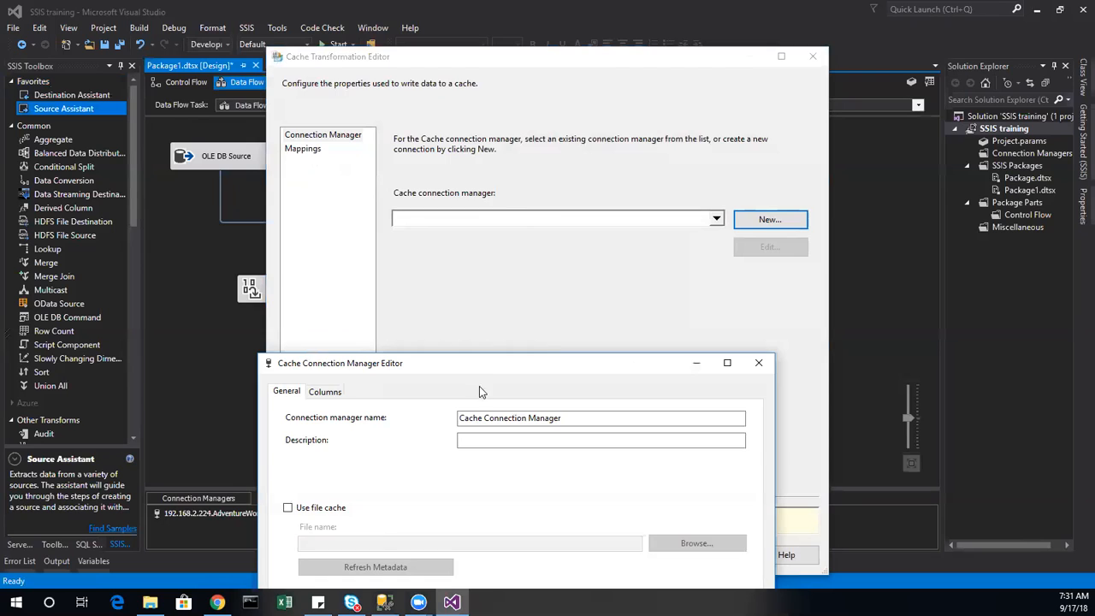
pyautogui.moveTo(485, 359); pyautogui.dragTo(636, 133)
pyautogui.click(439, 282)
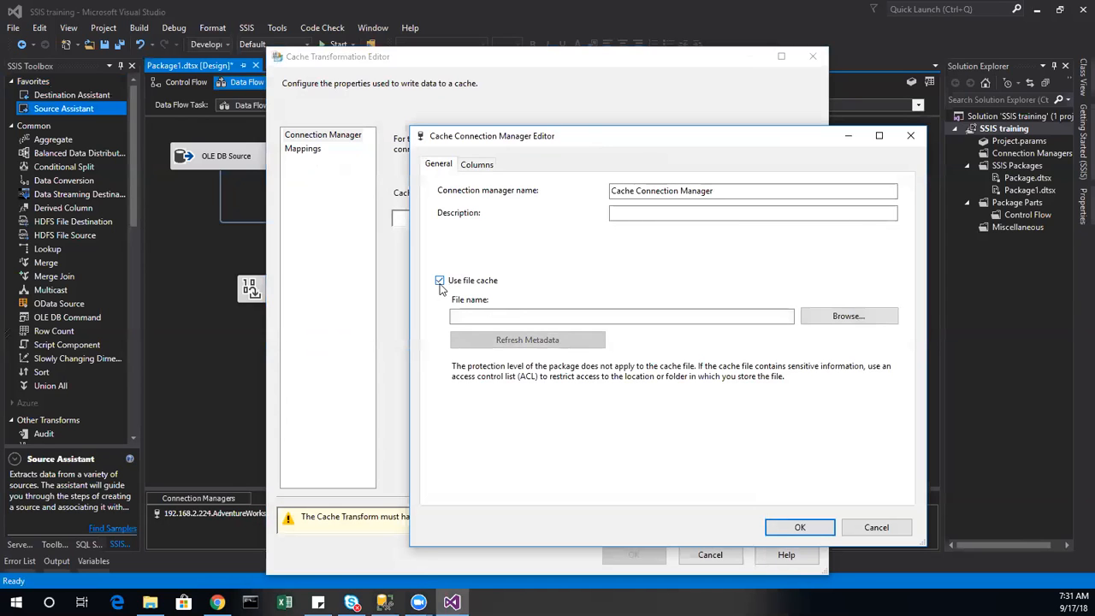
# Set the cache file to test.caw in the outer SSIS training folder under Projects
pyautogui.click(819, 316)
pyautogui.click(596, 241)
pyautogui.doubleClick(596, 241)
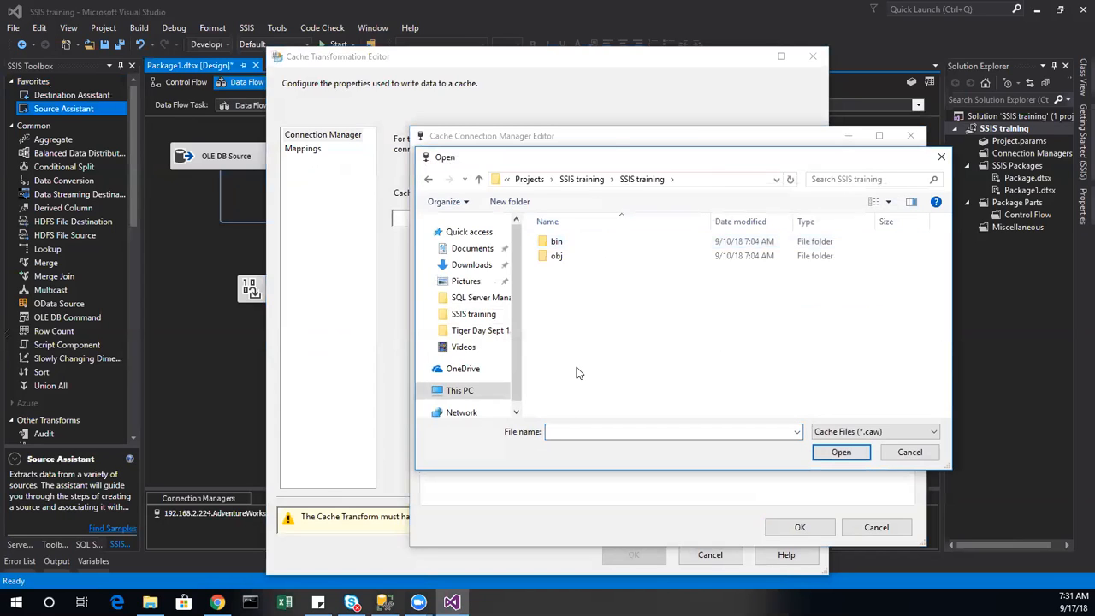
pyautogui.click(581, 179)
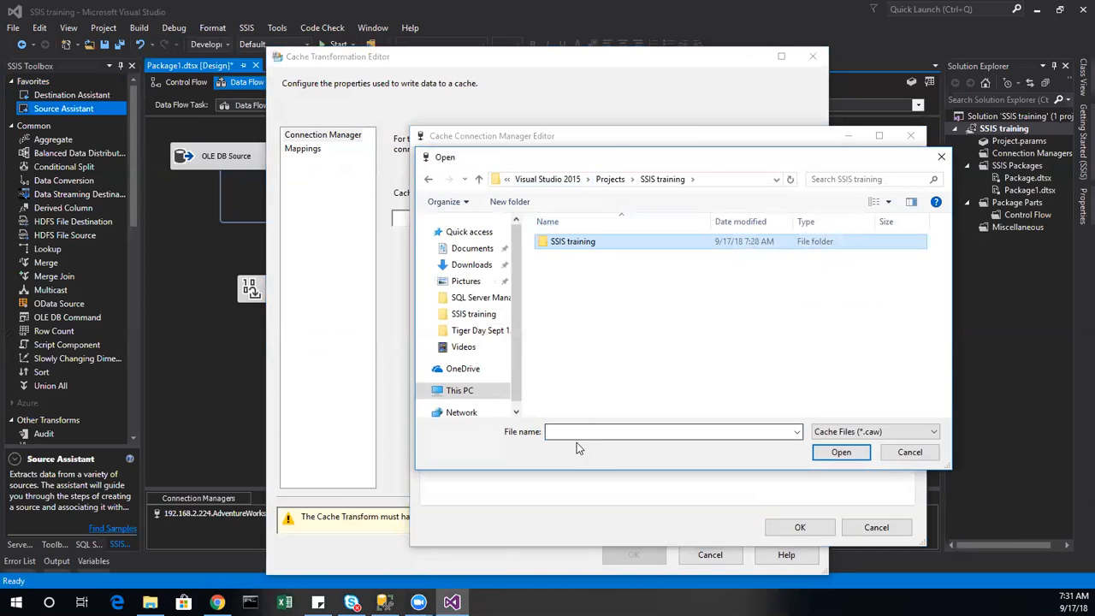
pyautogui.click(697, 434)
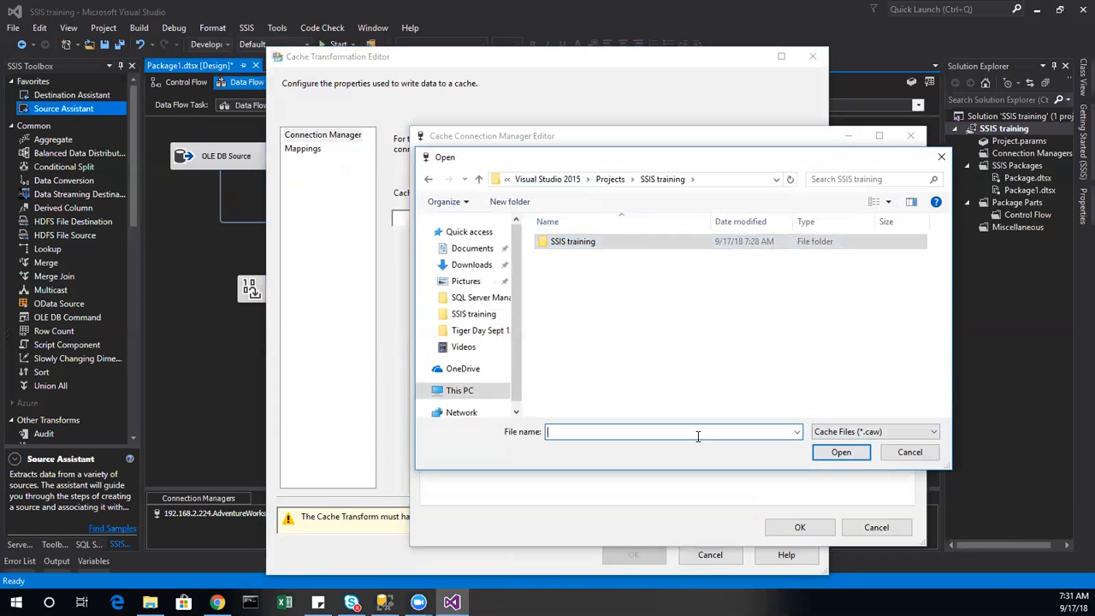
pyautogui.write('test.caw')
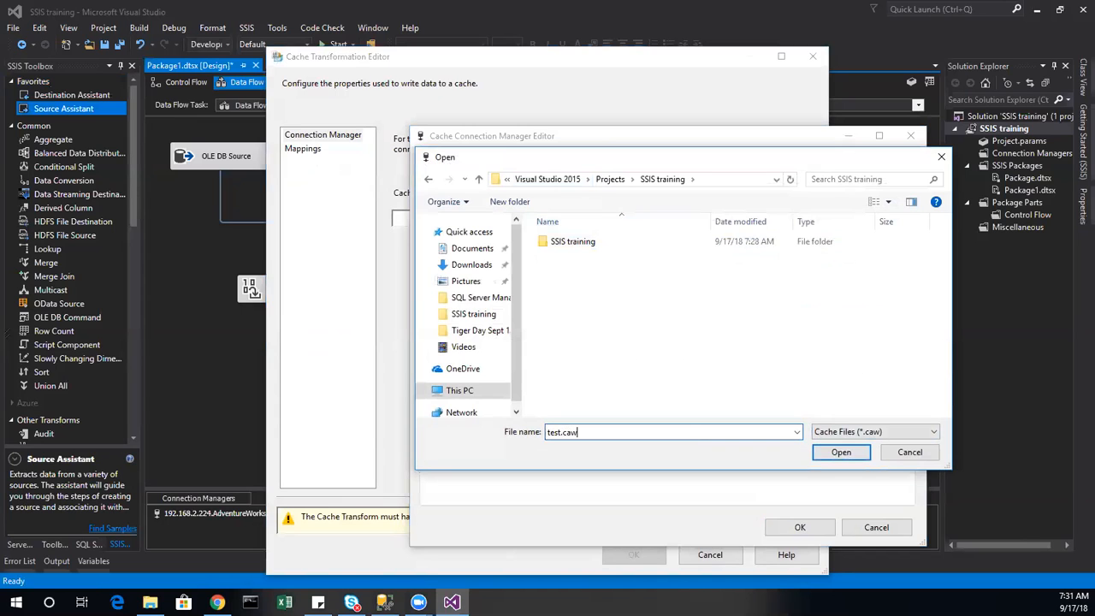
pyautogui.press('Return')
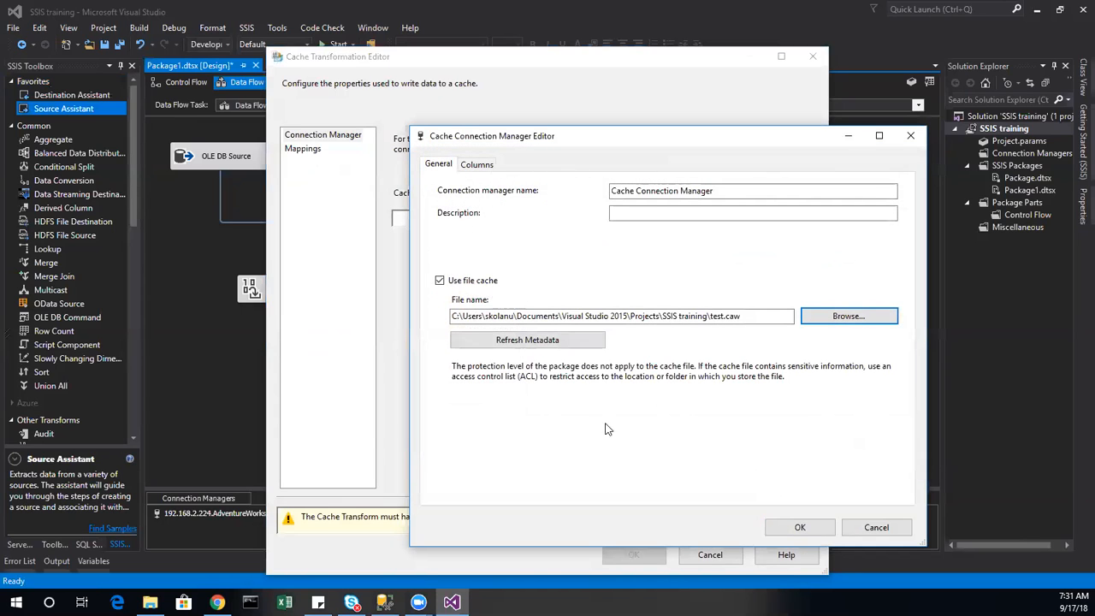
# Set the BusinessEntityID cache column's index position to 1 and accept the Cache Transform's column mappings
pyautogui.click(489, 163)
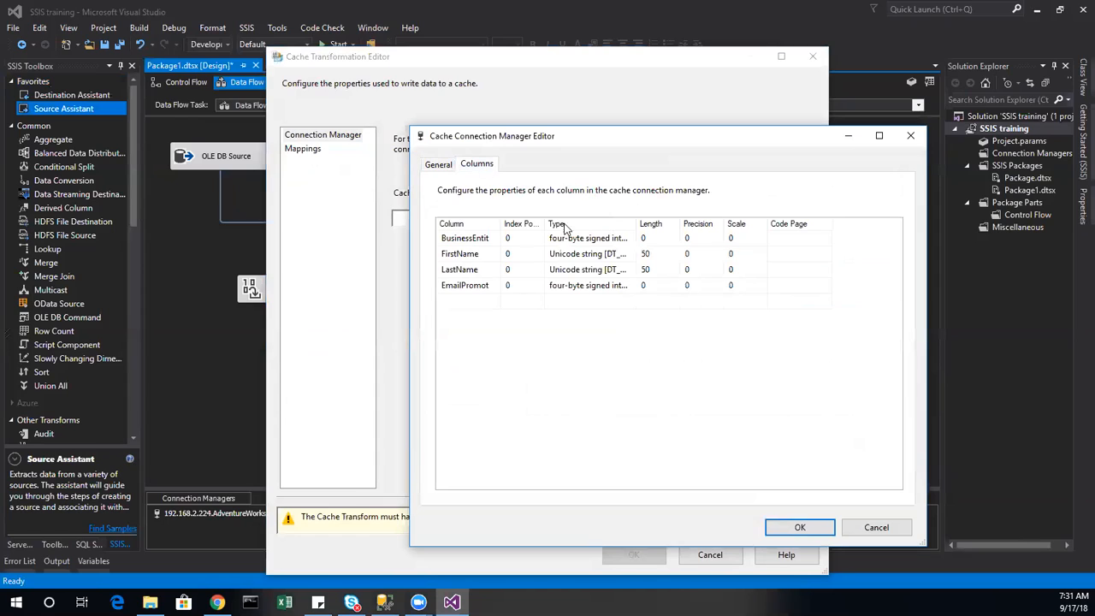
pyautogui.click(525, 241)
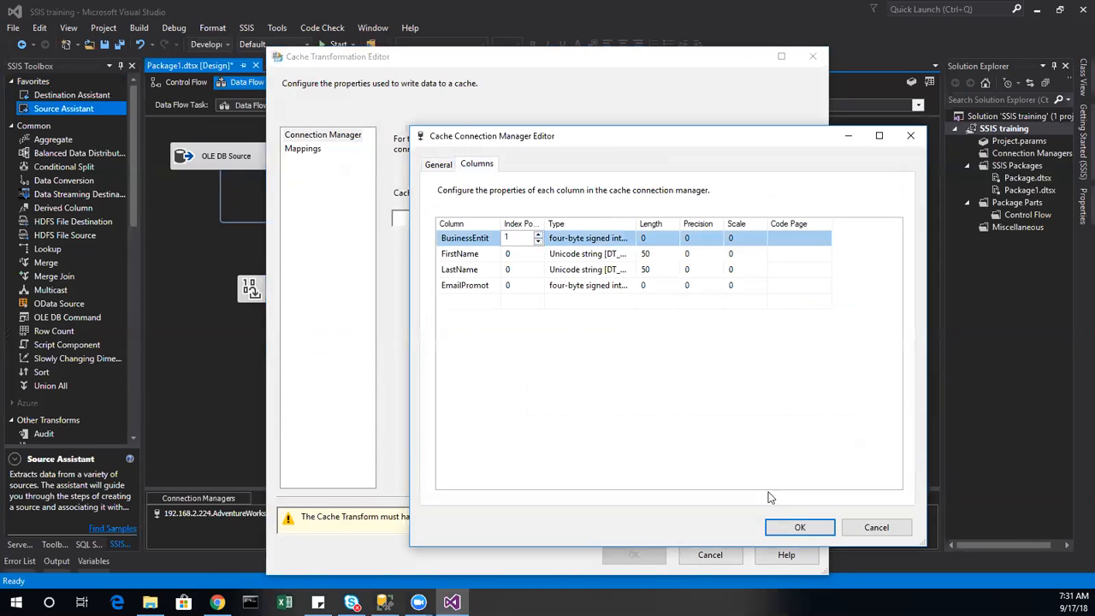
pyautogui.click(799, 527)
pyautogui.click(313, 149)
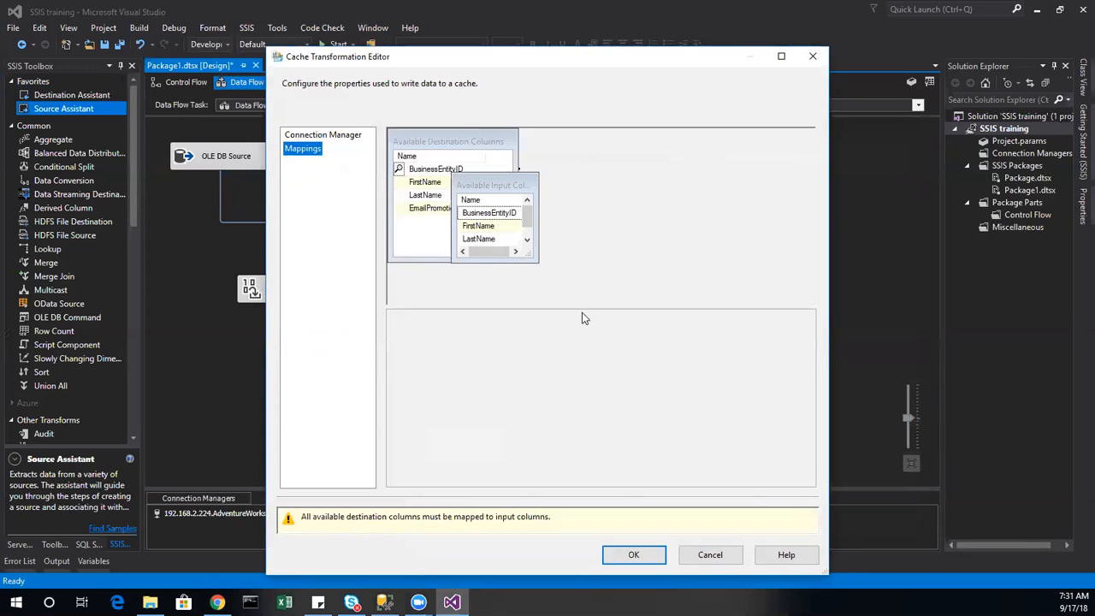
pyautogui.click(633, 516)
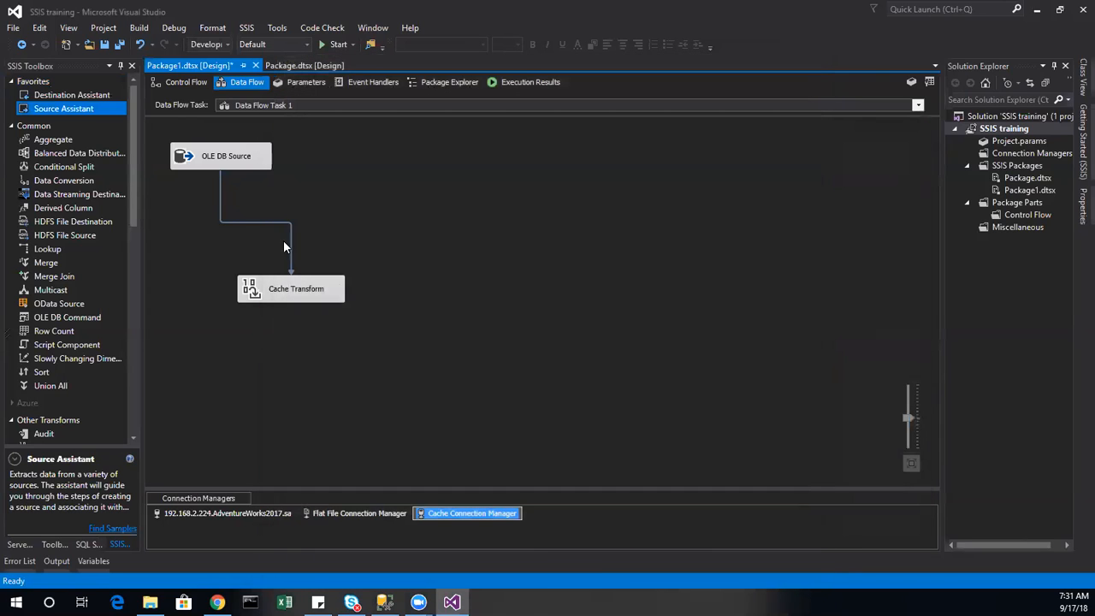
# Link Data Flow Task 1 to Data Flow Task in the control flow with a precedence constraint
pyautogui.click(187, 83)
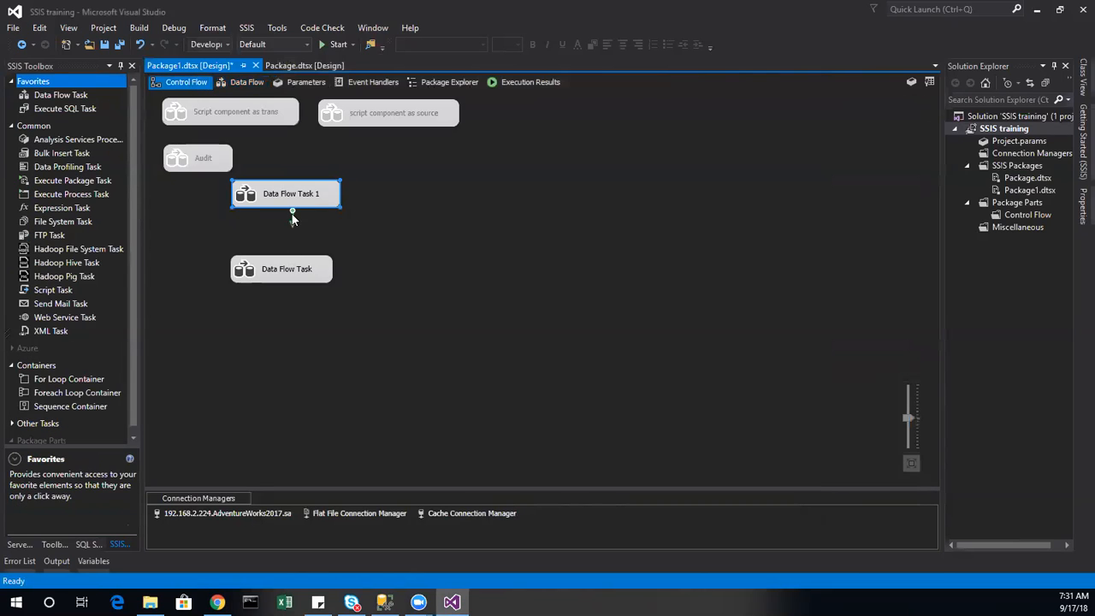
pyautogui.moveTo(292, 221); pyautogui.dragTo(290, 272)
# Switch the Lookup in Data Flow Task to the Cache Connection Manager and accept its column mappings and error output settings
pyautogui.doubleClick(276, 271)
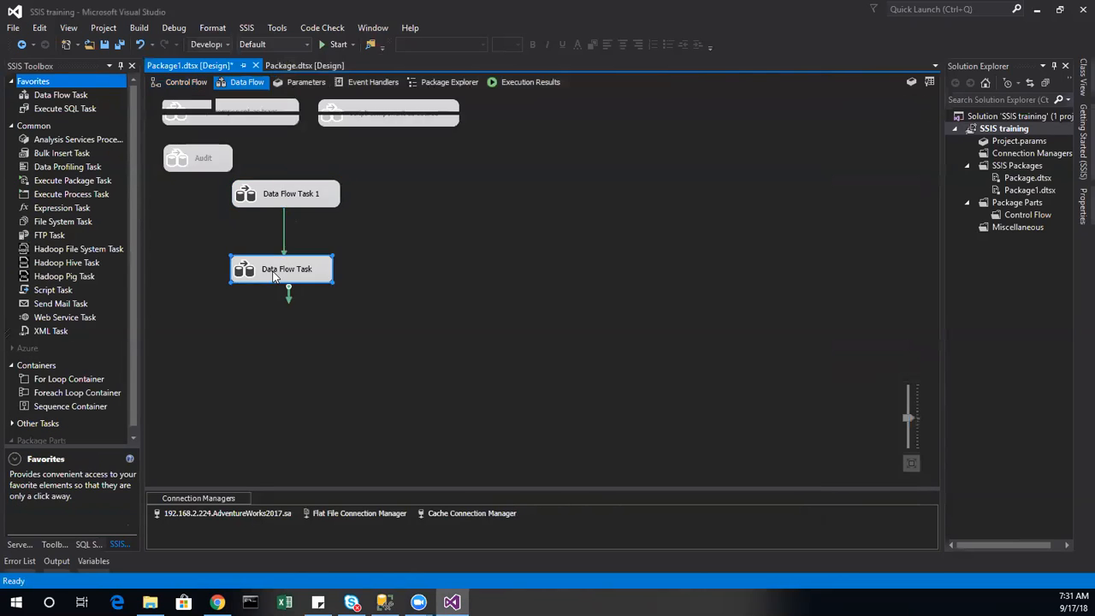
pyautogui.doubleClick(339, 168)
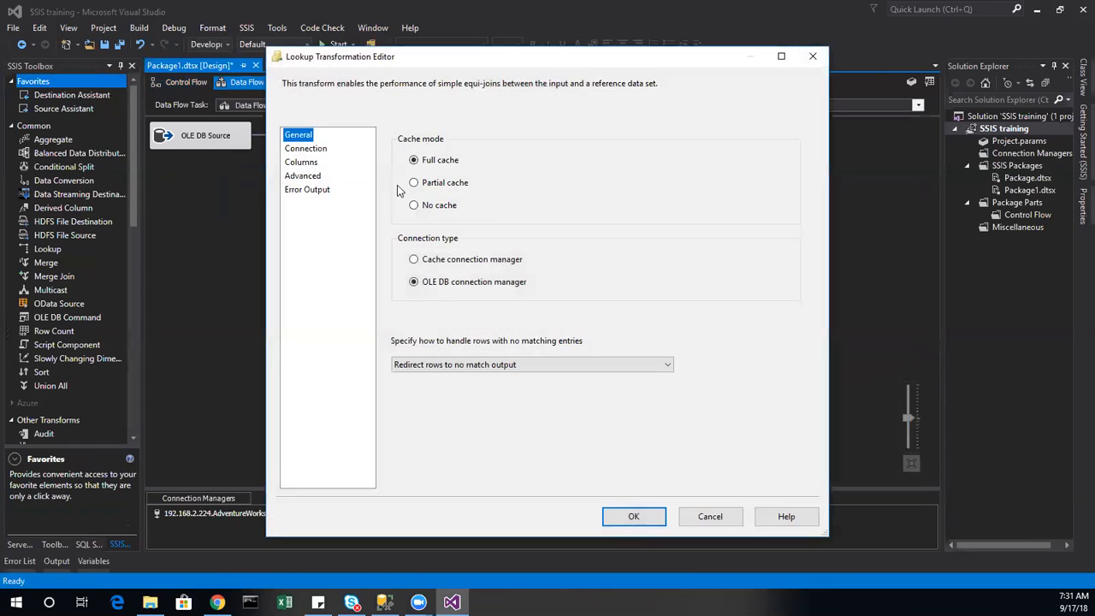
pyautogui.click(503, 266)
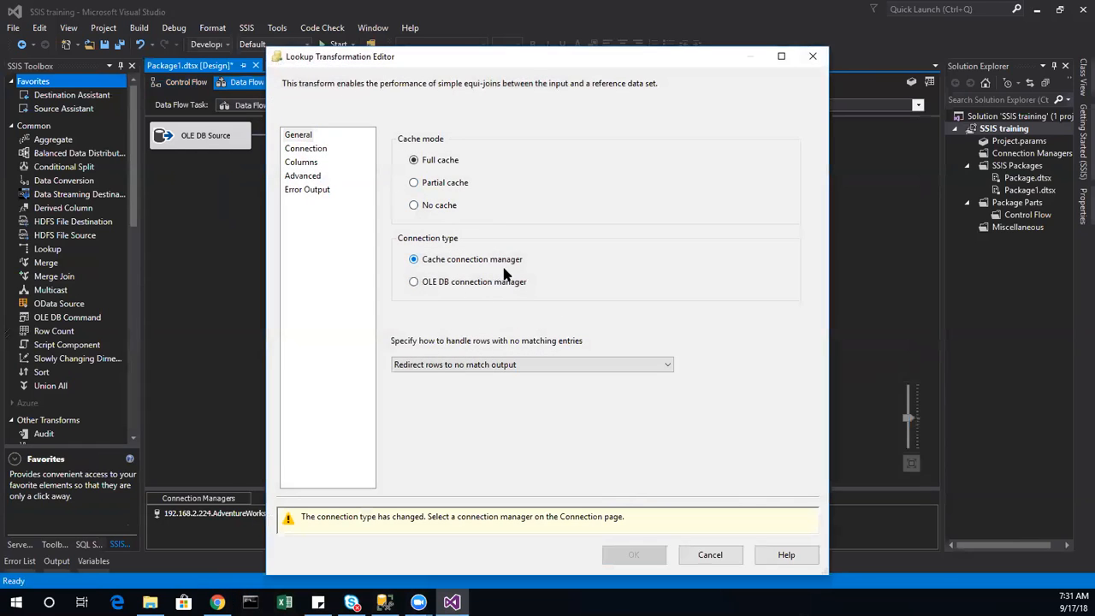
pyautogui.click(307, 150)
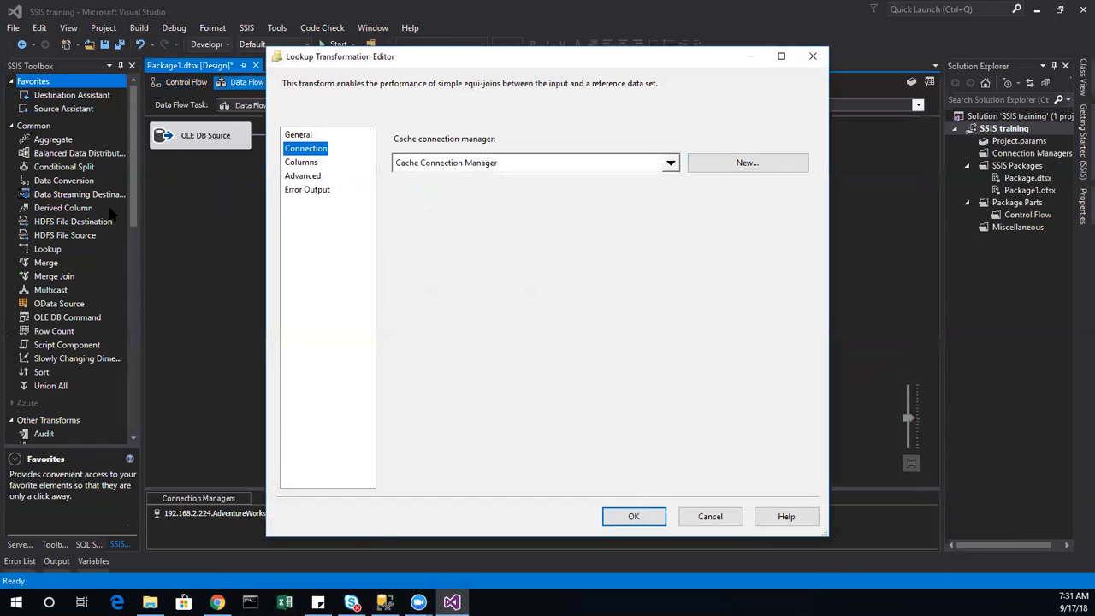
pyautogui.click(295, 162)
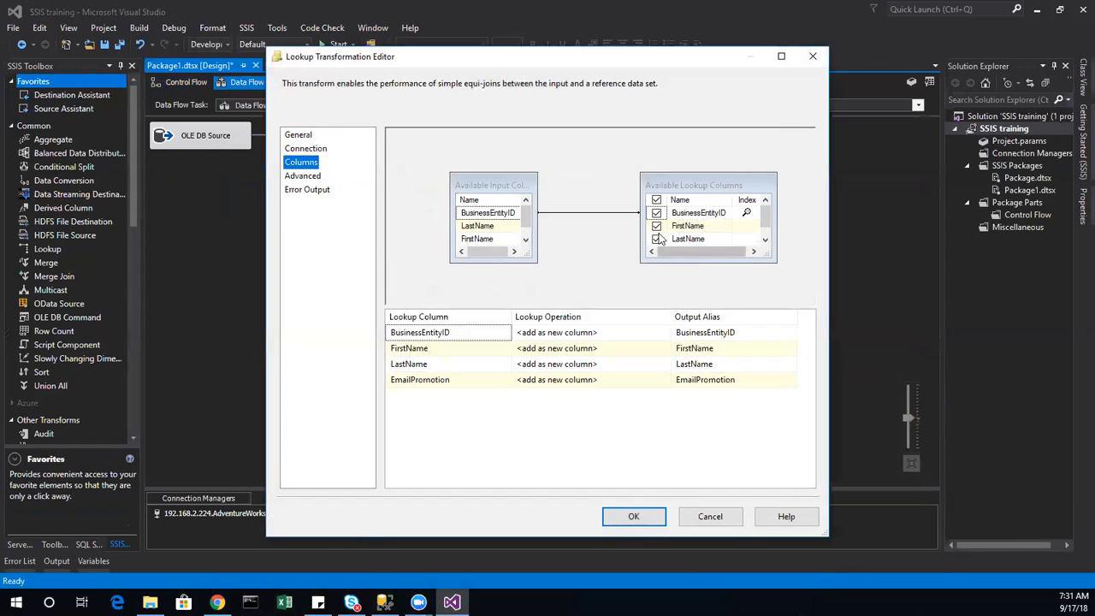
pyautogui.click(310, 188)
pyautogui.click(628, 518)
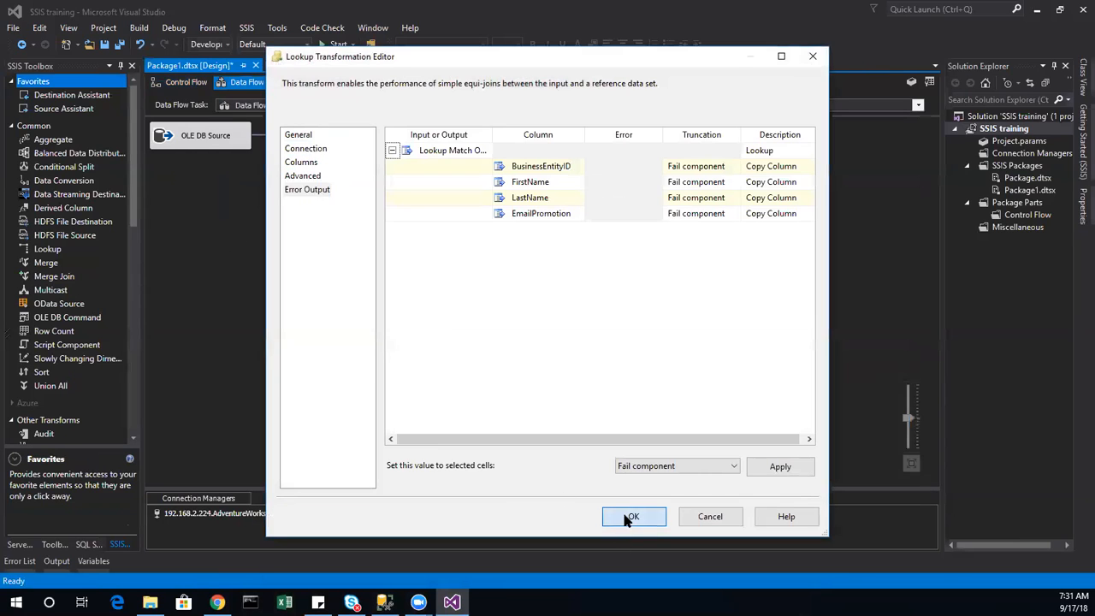
# Review the cache mode and connection type of the Lookup in Data Flow Task
pyautogui.click(168, 83)
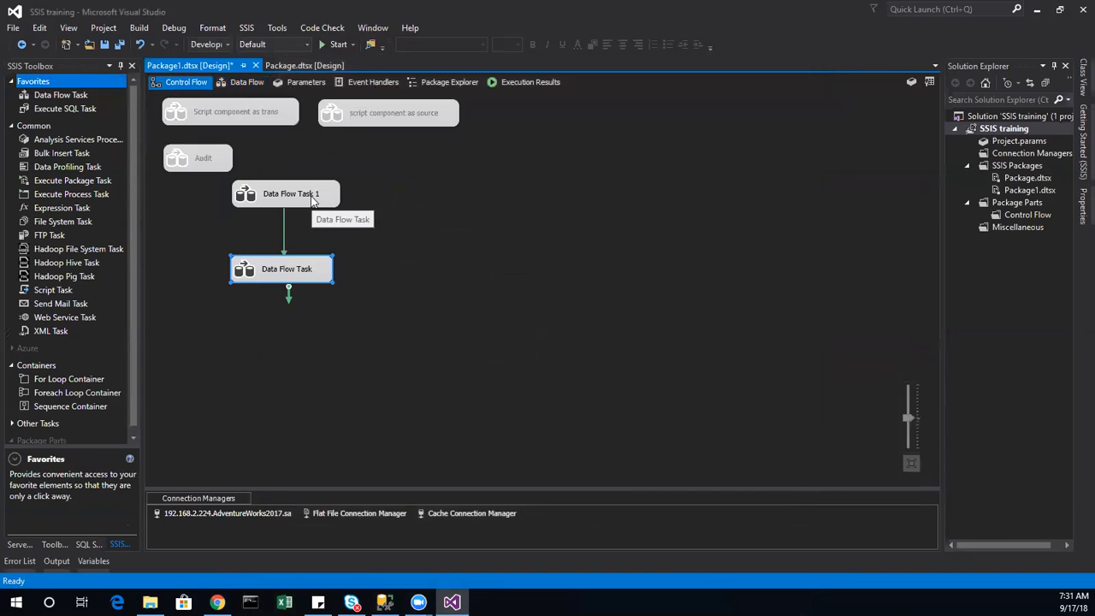
pyautogui.doubleClick(268, 283)
pyautogui.doubleClick(361, 170)
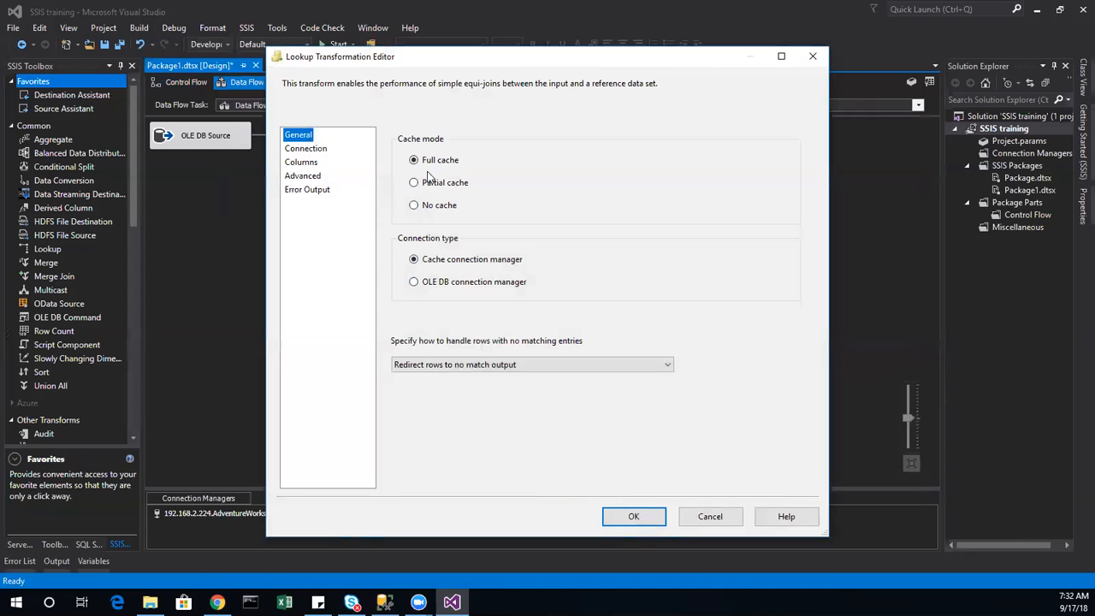
pyautogui.click(633, 516)
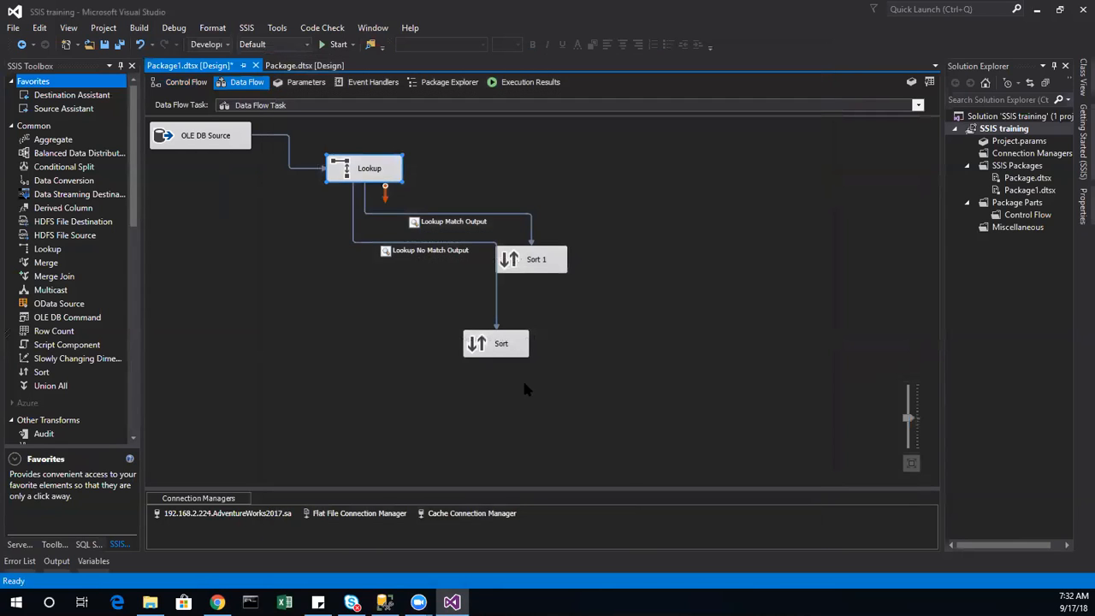
# Execute only Data Flow Task 1 from the control flow to fill the cache file
pyautogui.click(193, 84)
pyautogui.click(296, 196)
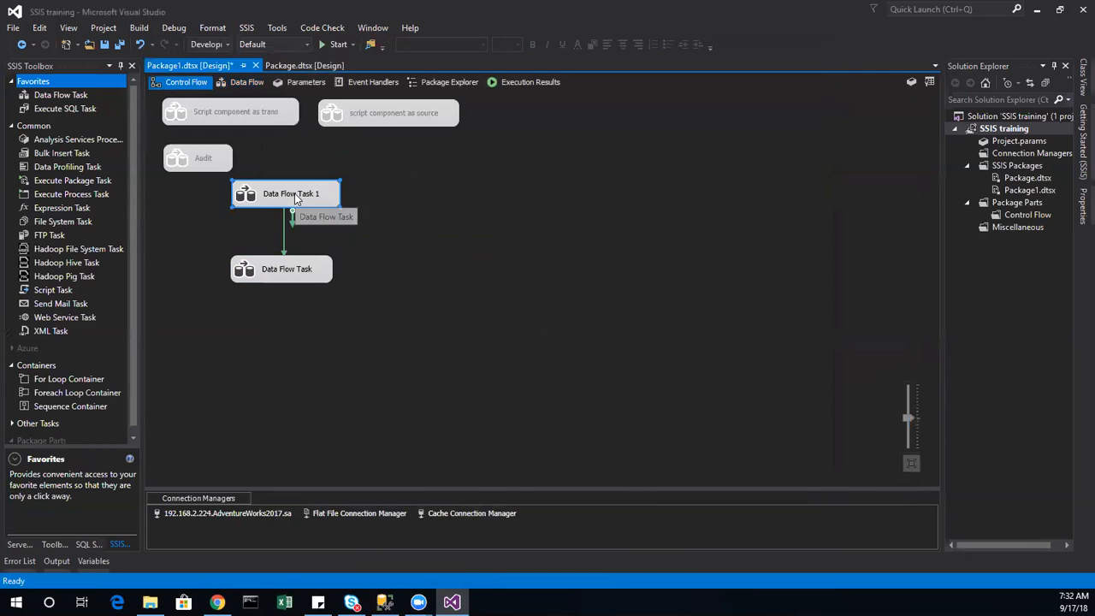
pyautogui.rightClick(296, 196)
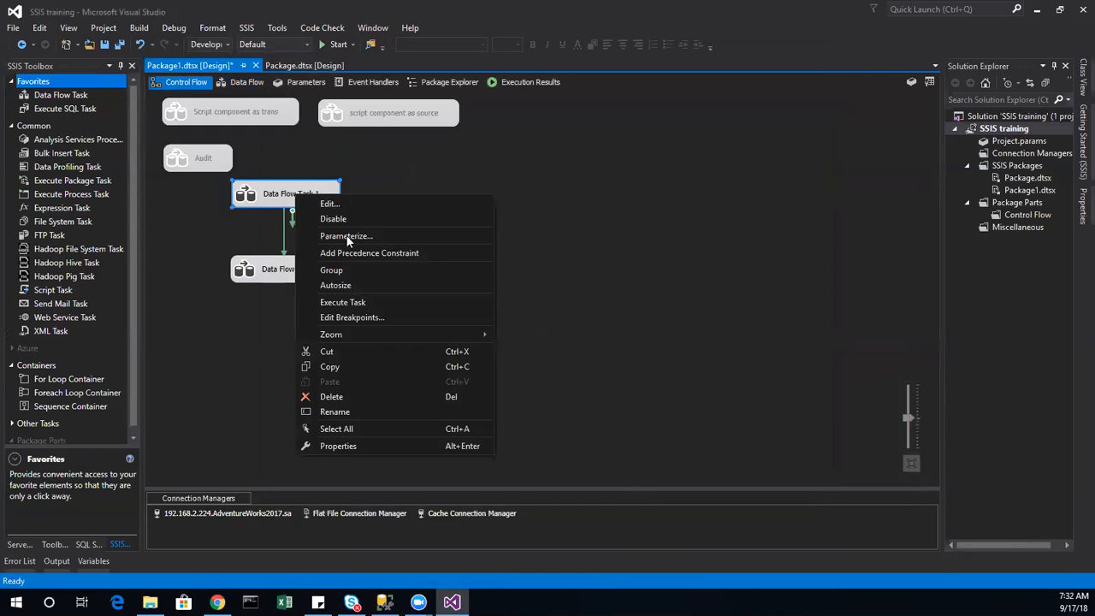
pyautogui.click(346, 302)
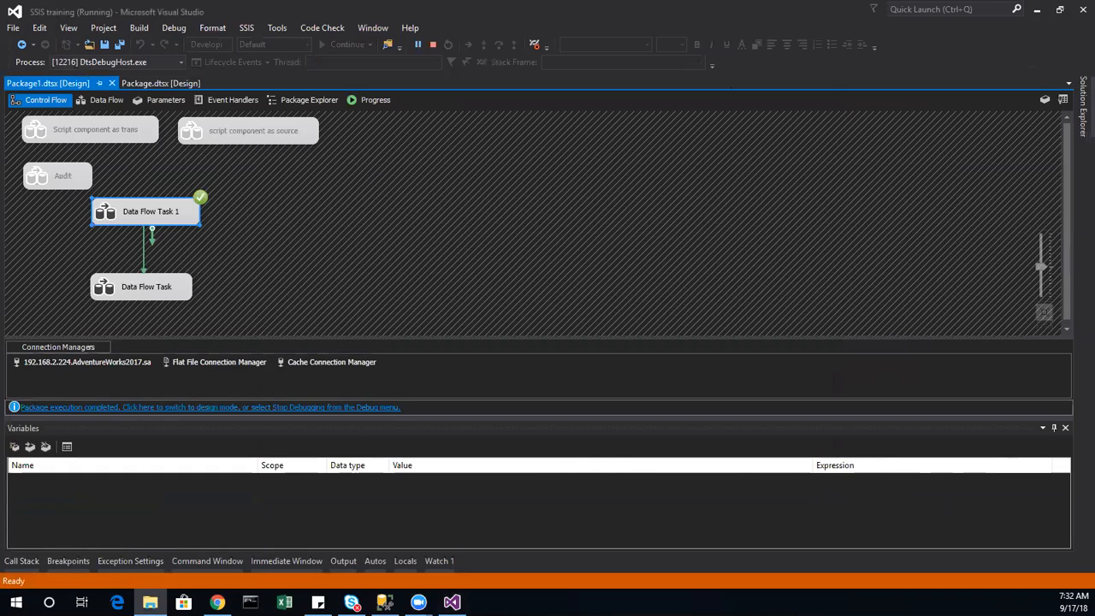
# Inspect the generated test.caw file from the SSIS training folder in Notepad++, and return to Visual Studio
pyautogui.hotkey('alt', 'Tab')
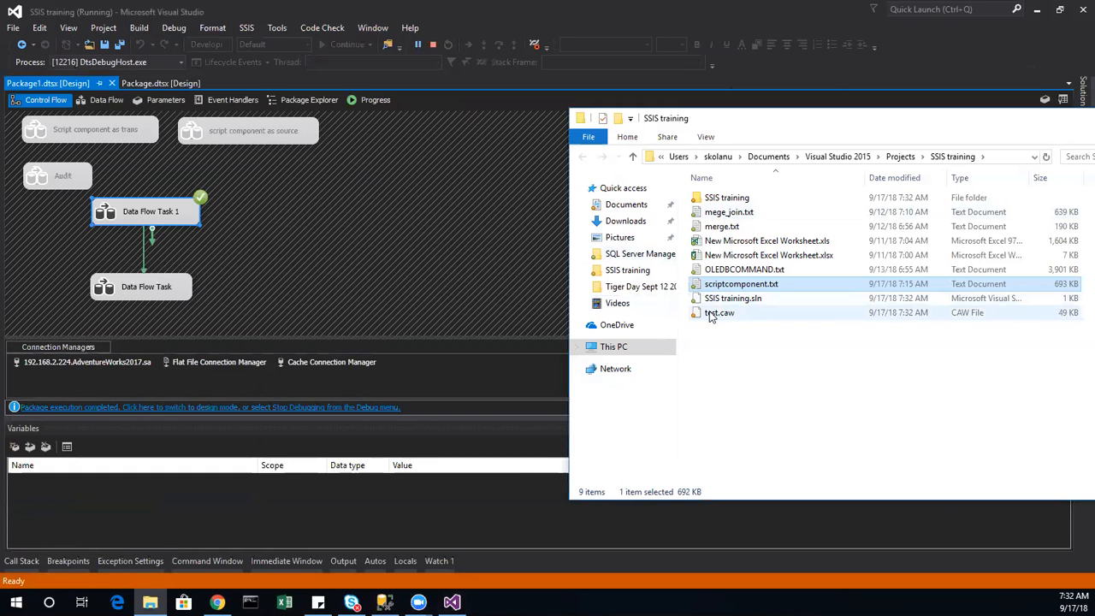
pyautogui.rightClick(741, 314)
pyautogui.rightClick(718, 313)
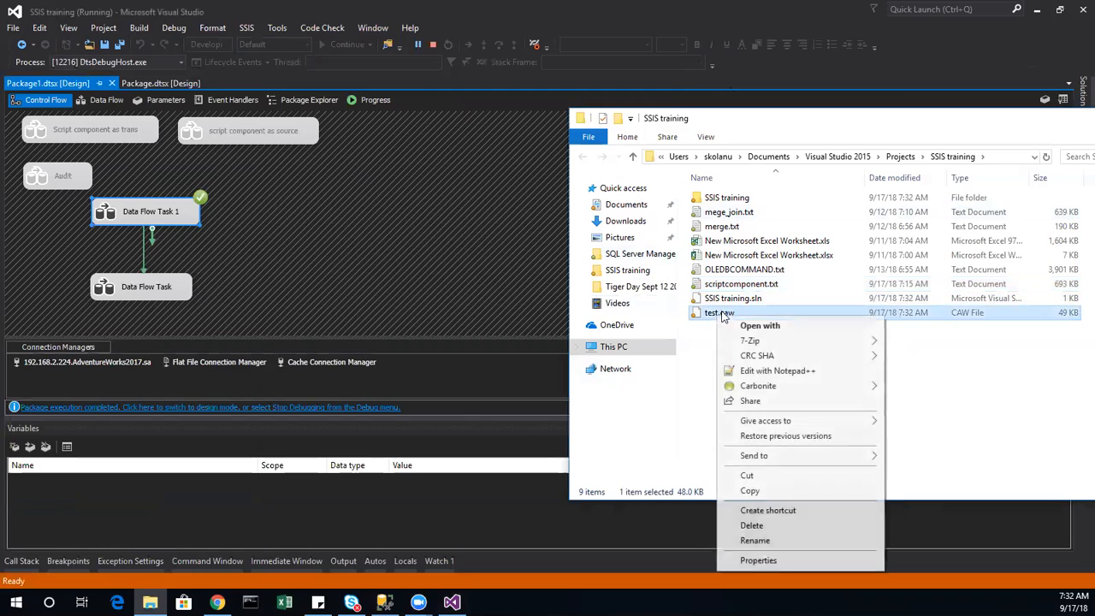
pyautogui.click(776, 370)
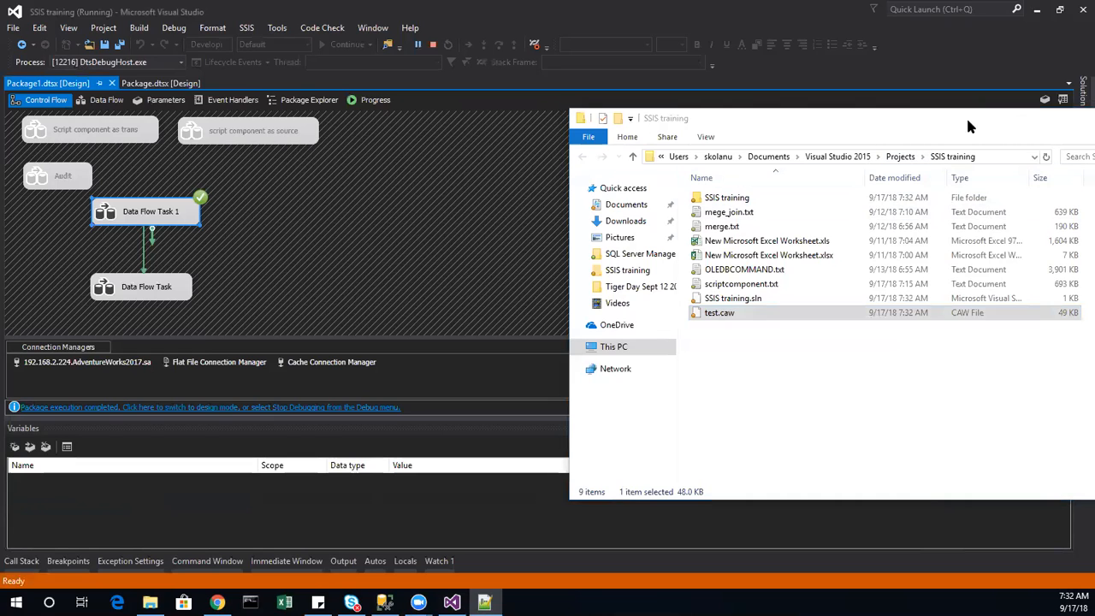
pyautogui.click(463, 169)
# Stop debugging, execute only Data Flow Task, and show its running data flow
pyautogui.click(432, 44)
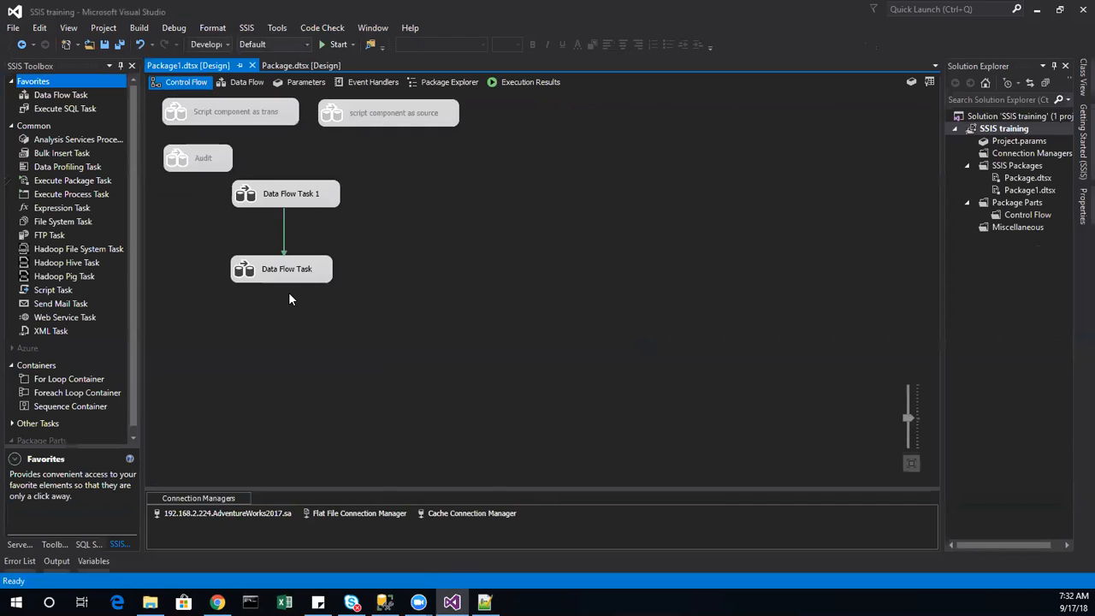
pyautogui.rightClick(290, 267)
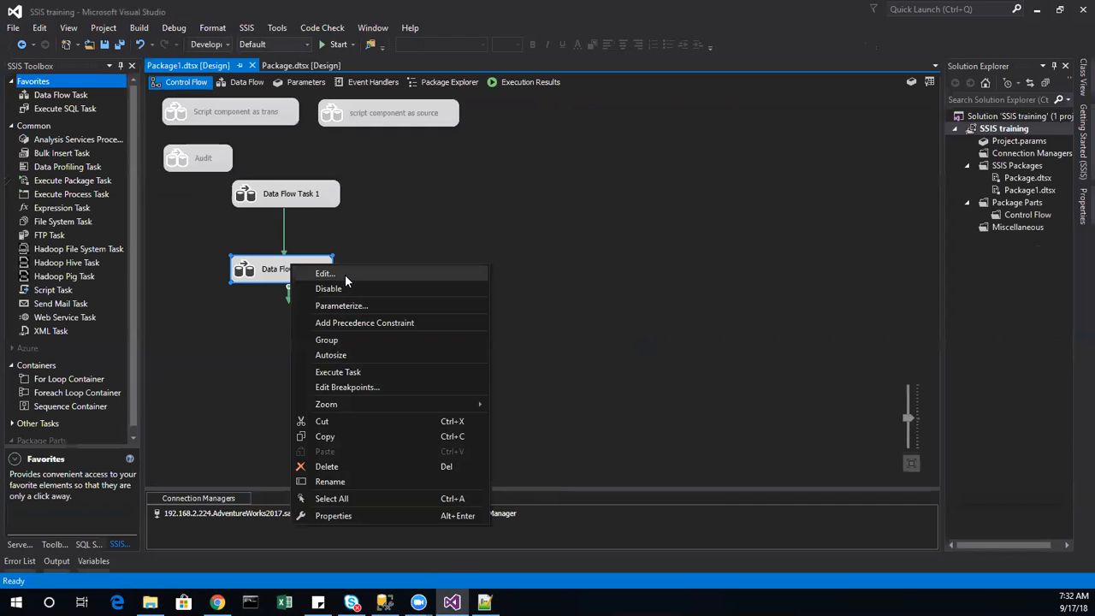
pyautogui.click(363, 376)
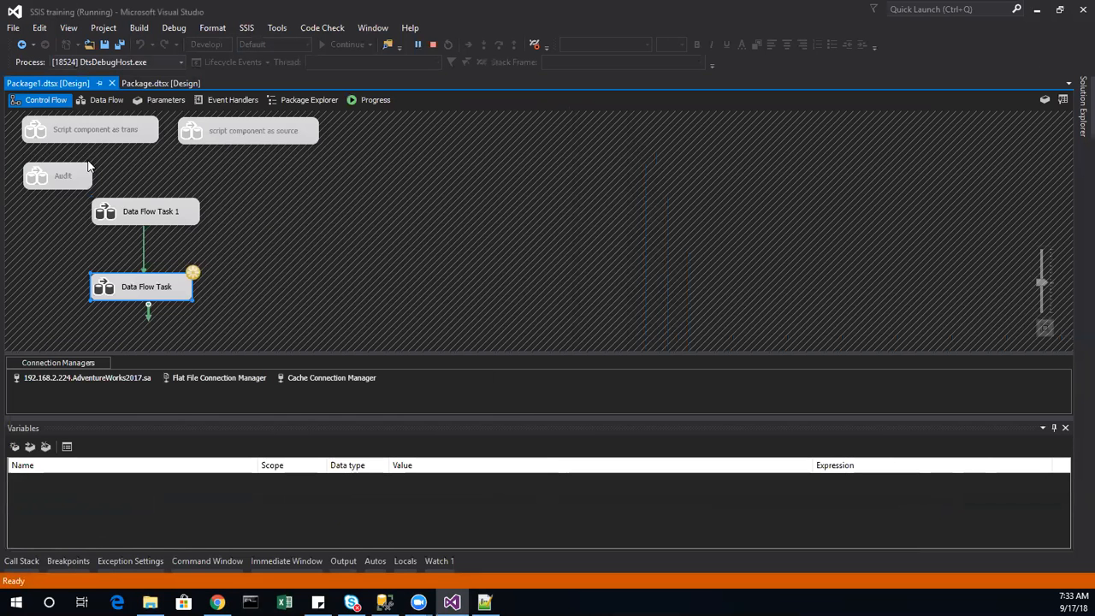
pyautogui.click(107, 102)
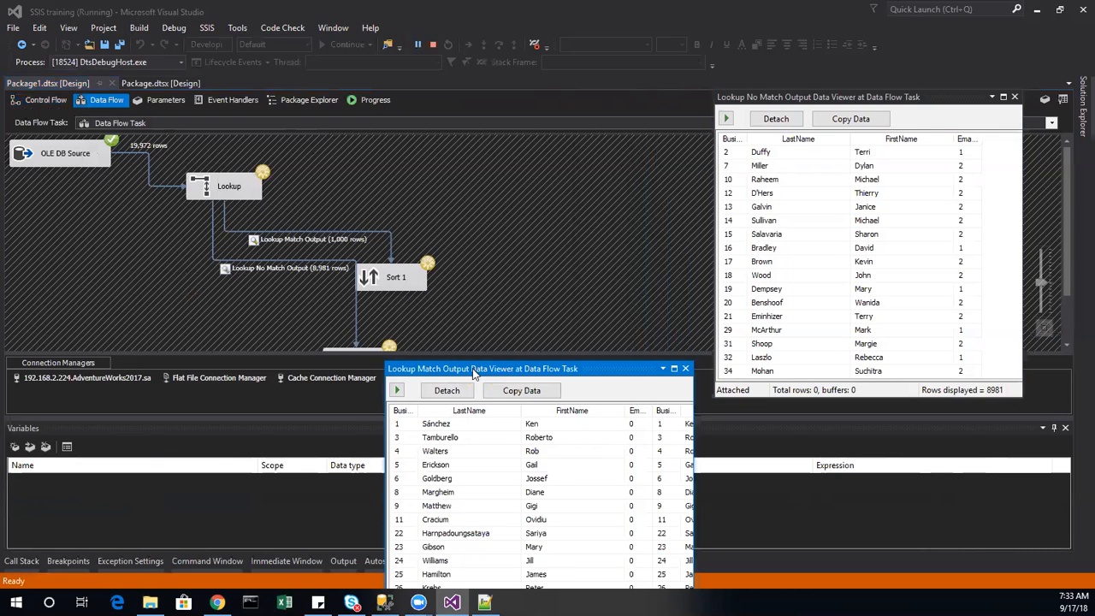
# Examine the Lookup match and no match data viewers, close both so the run can finish, and stop debugging
pyautogui.moveTo(475, 366); pyautogui.dragTo(566, 310)
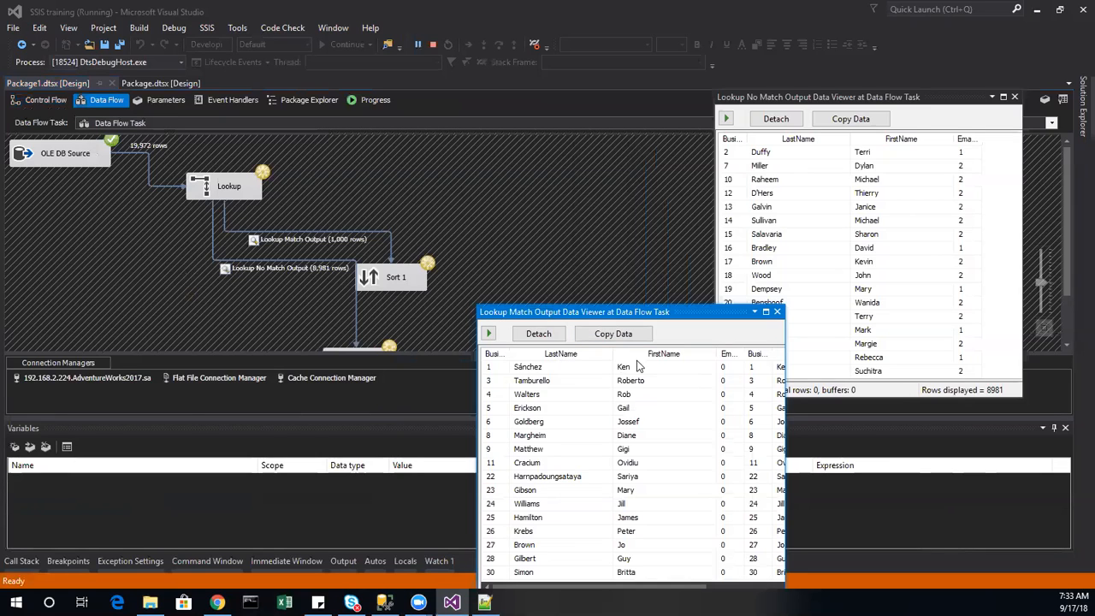
pyautogui.click(778, 312)
pyautogui.click(1012, 99)
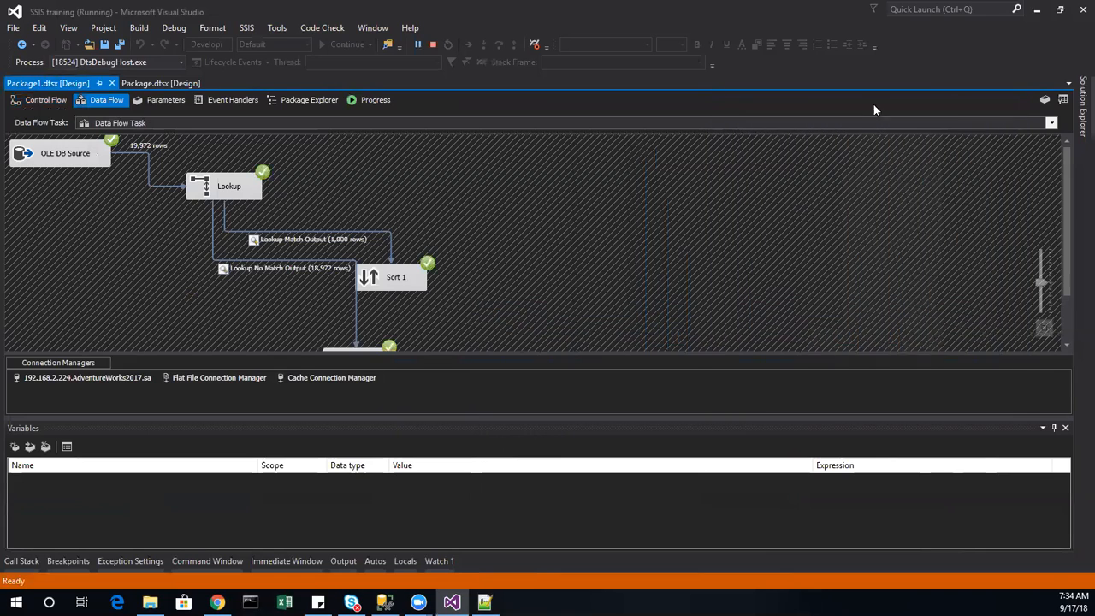
pyautogui.click(47, 100)
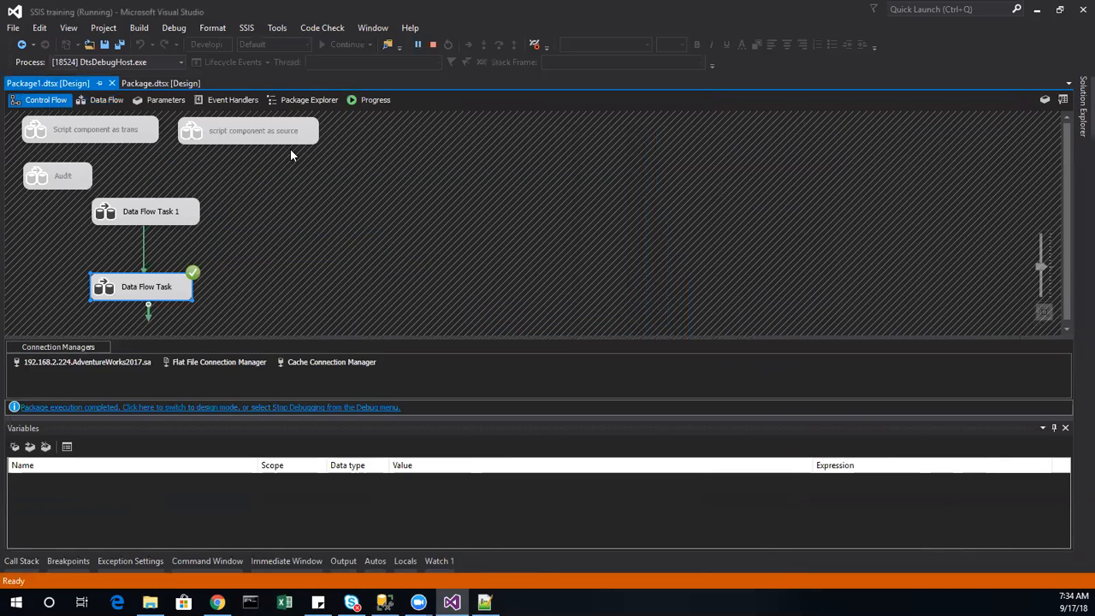
pyautogui.click(431, 45)
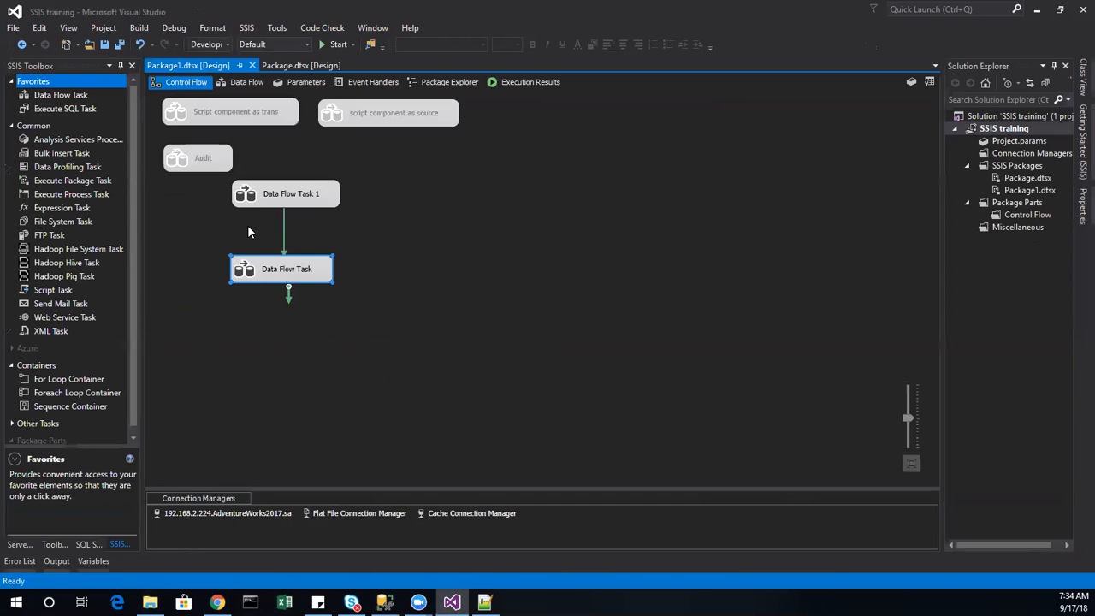
# Disable Data Flow Task 1 and Data Flow Task together in the control flow
pyautogui.keyDown('ctrl'); pyautogui.click(306, 195); pyautogui.keyUp('ctrl')
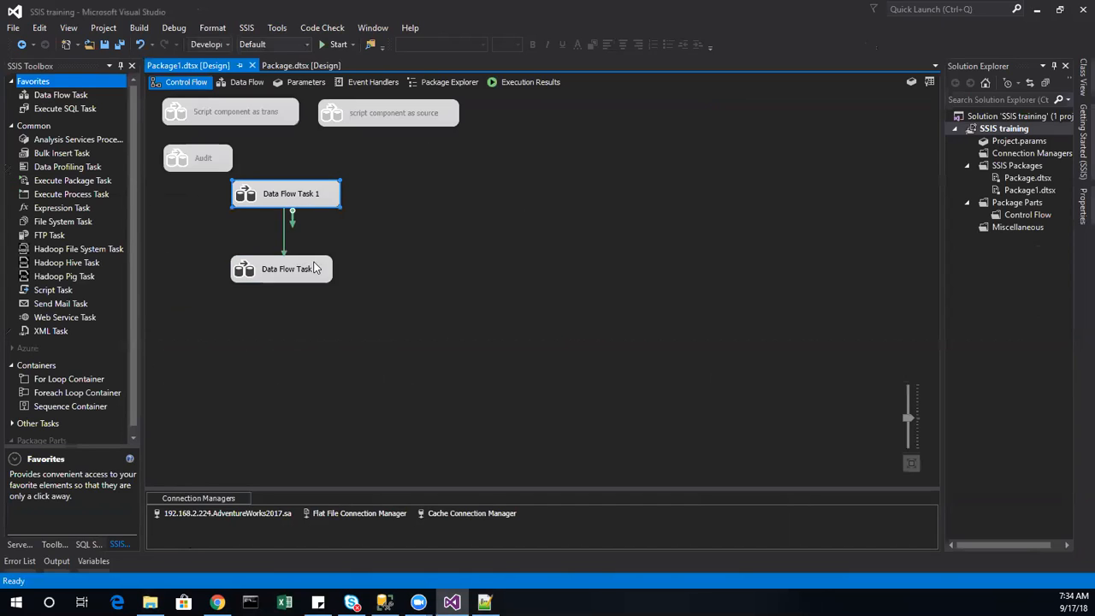
pyautogui.rightClick(309, 267)
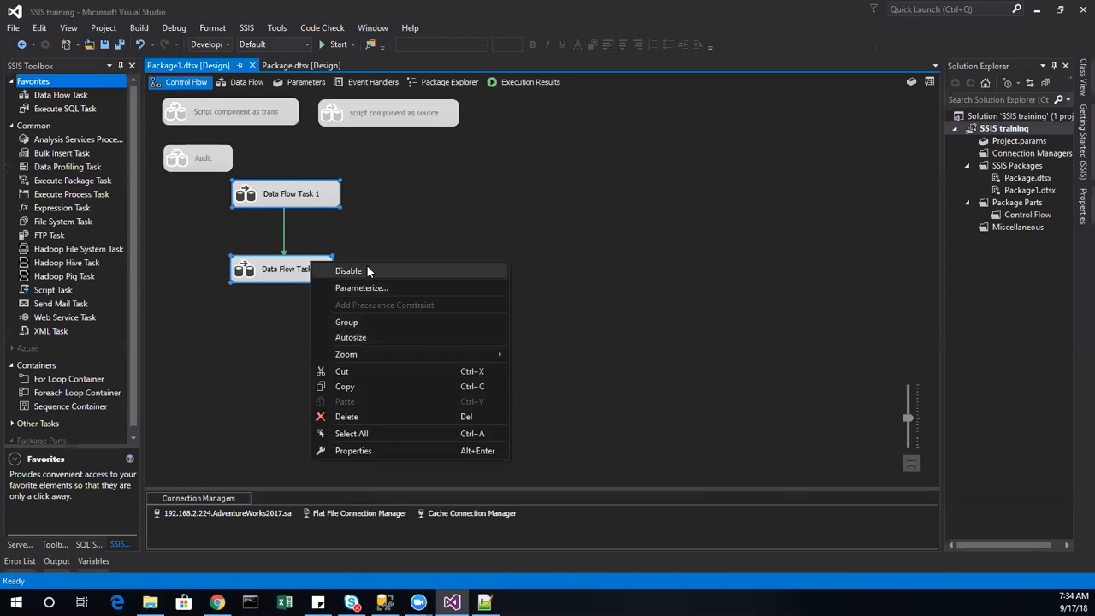
pyautogui.press('Escape')
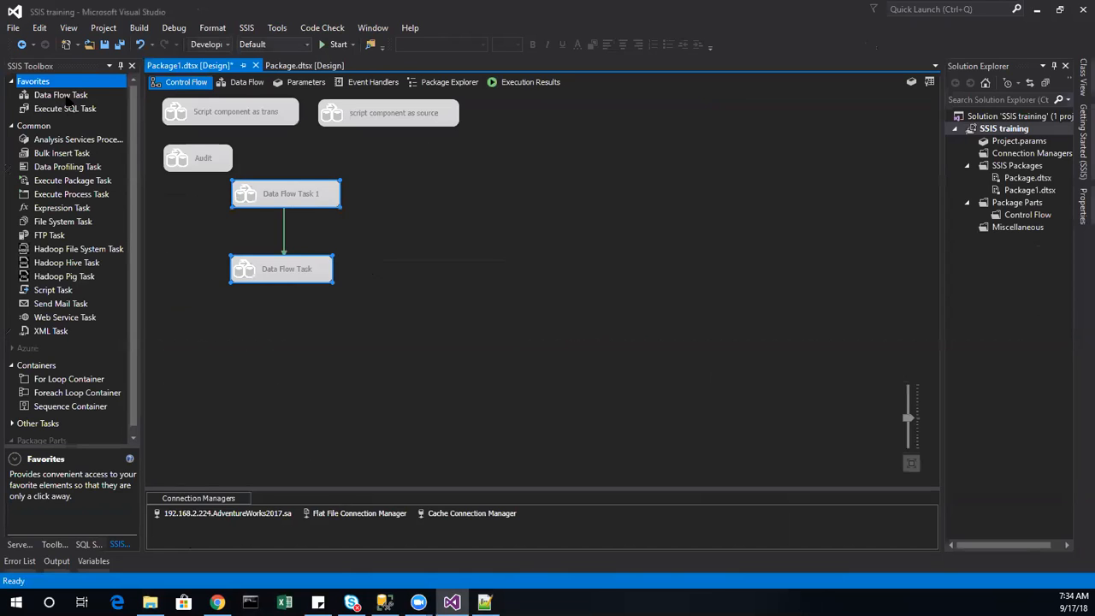
# Add a new Data Flow Task to the control flow and place it beside the disabled Data Flow Task 1
pyautogui.doubleClick(60, 95)
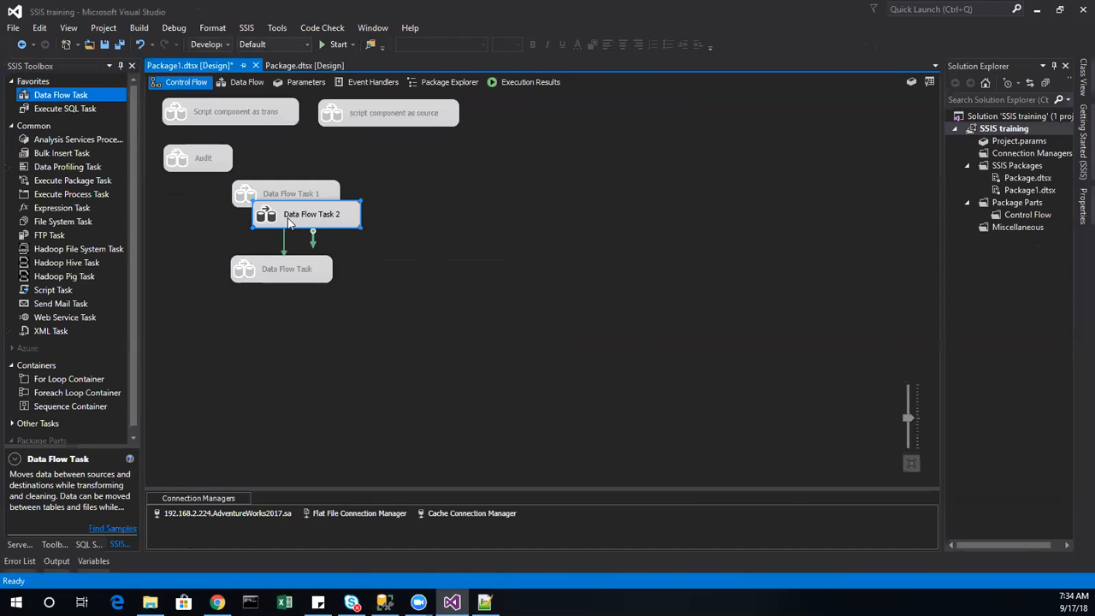
pyautogui.moveTo(446, 221); pyautogui.dragTo(450, 213)
pyautogui.scroll(-1, 115, 341)
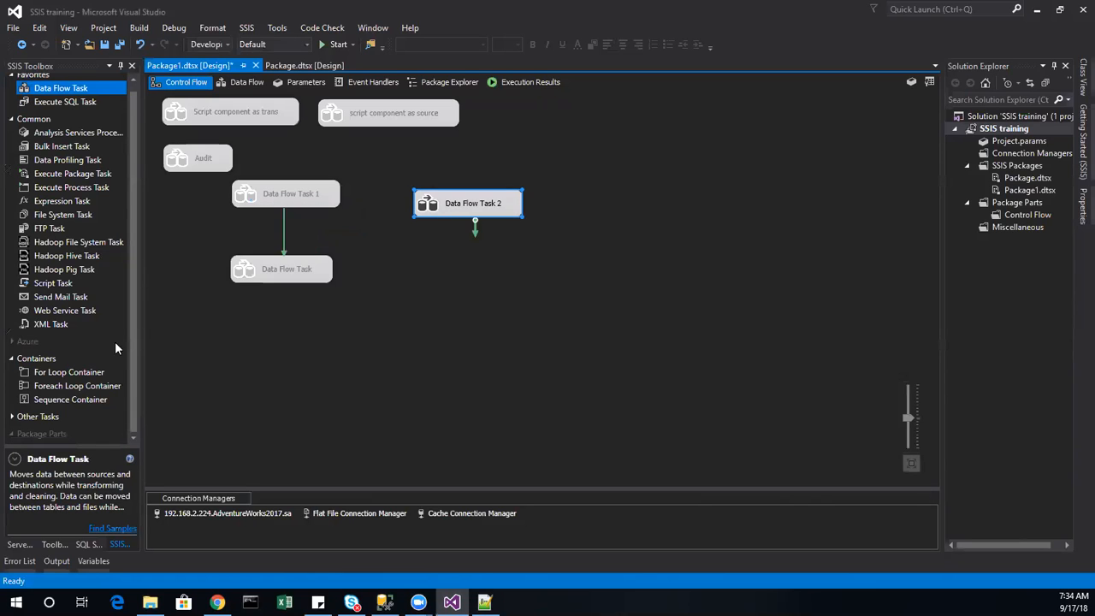
# Look through the components available for Data Flow Task 2's empty data flow and return to the control flow
pyautogui.doubleClick(440, 202)
pyautogui.scroll(-4, 82, 343)
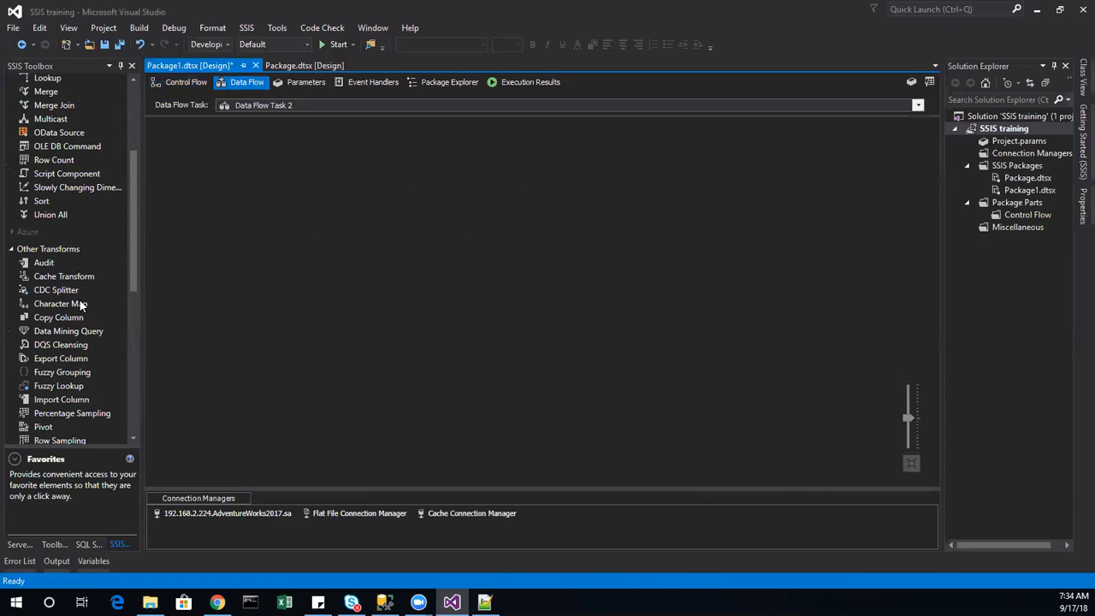
pyautogui.scroll(-9, 89, 299)
pyautogui.scroll(12, 89, 299)
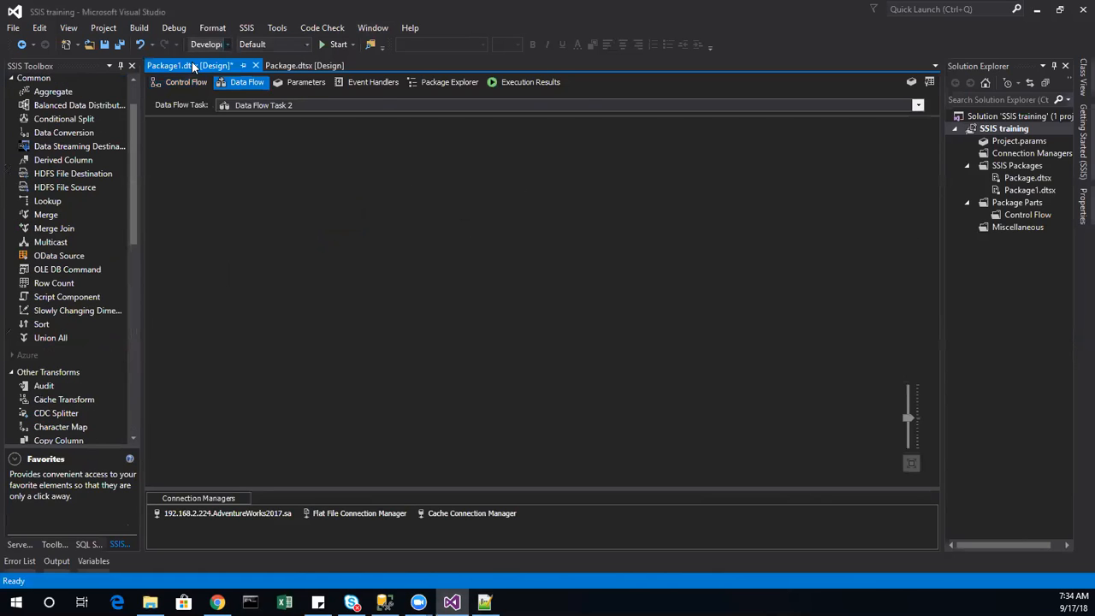
pyautogui.click(184, 82)
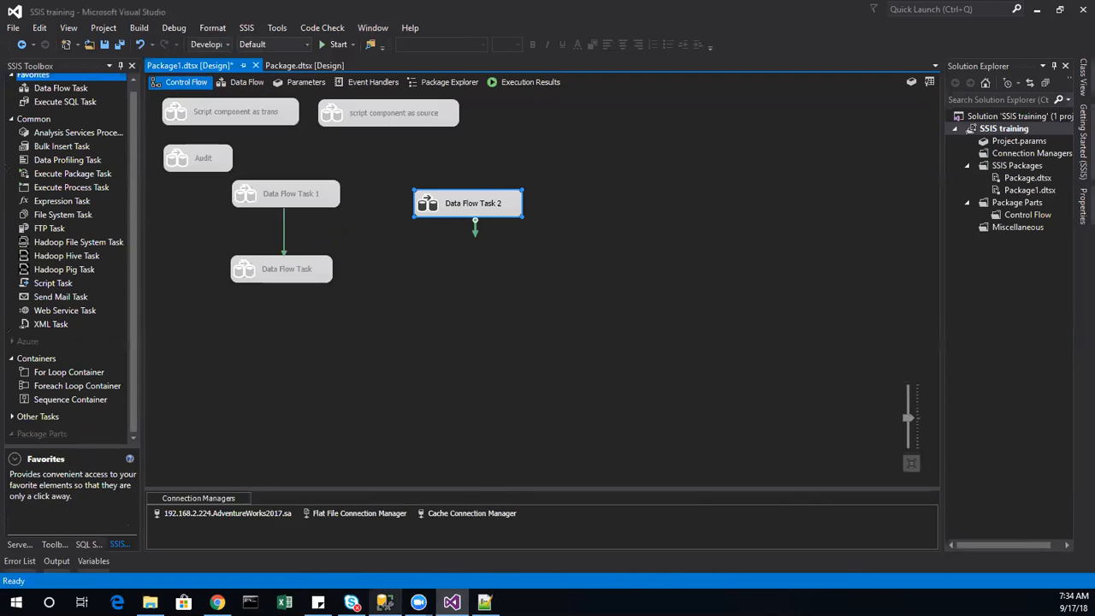
pyautogui.moveTo(418, 602)
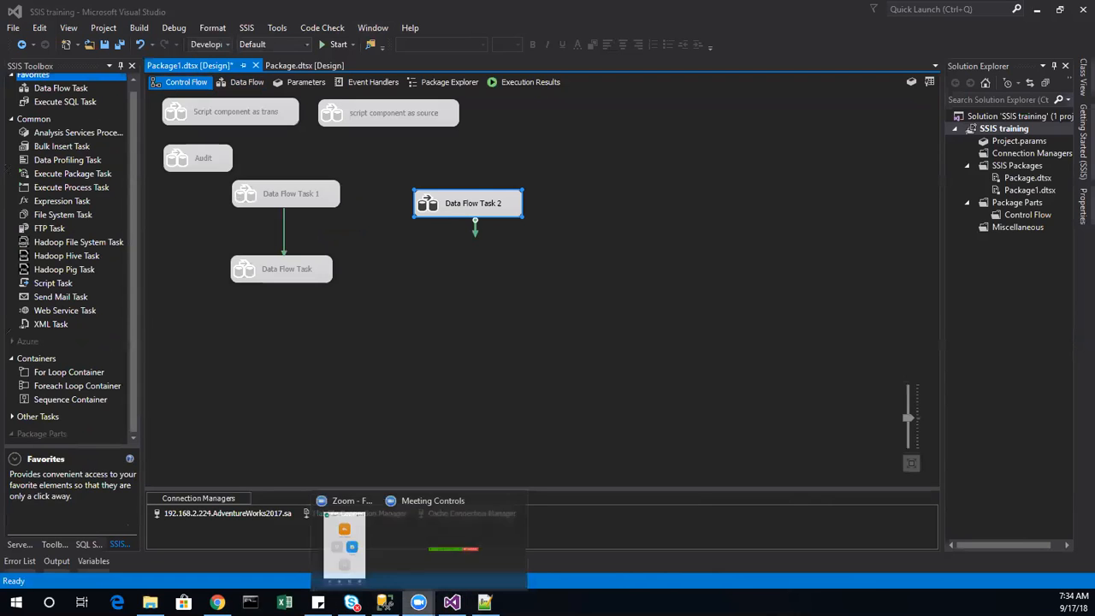
pyautogui.click(442, 537)
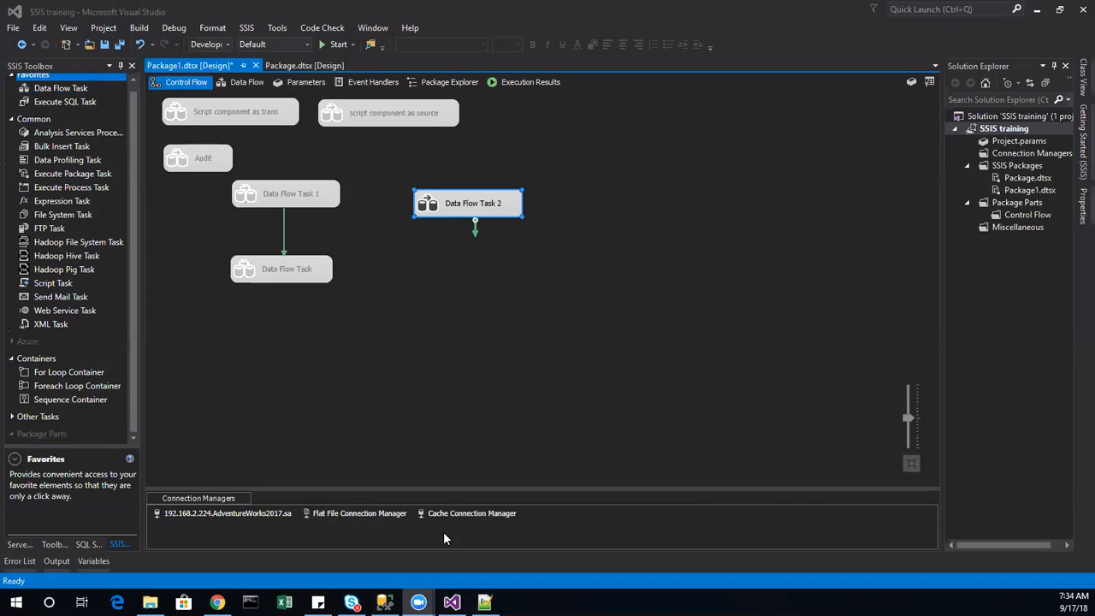